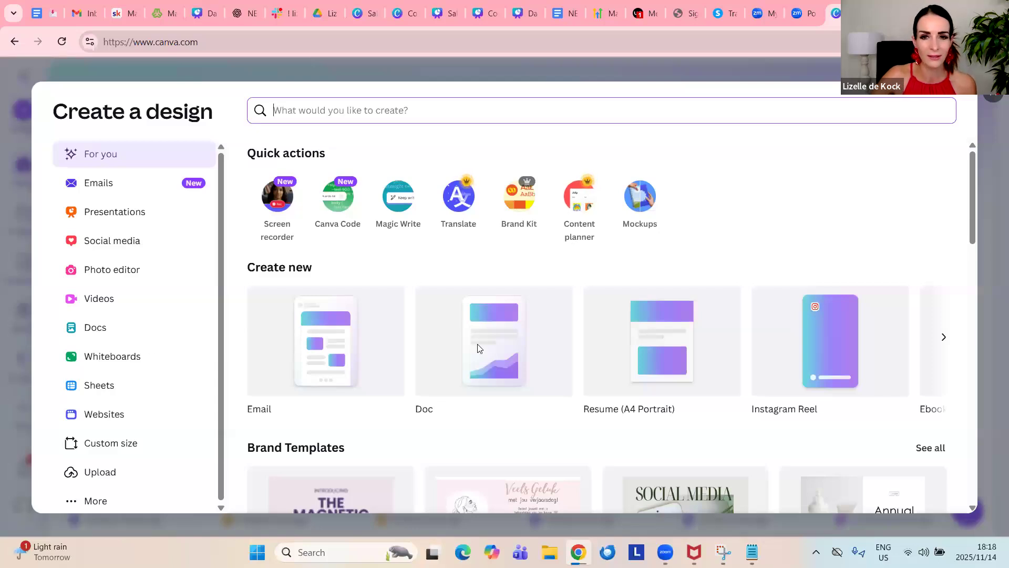
pyautogui.click(477, 345)
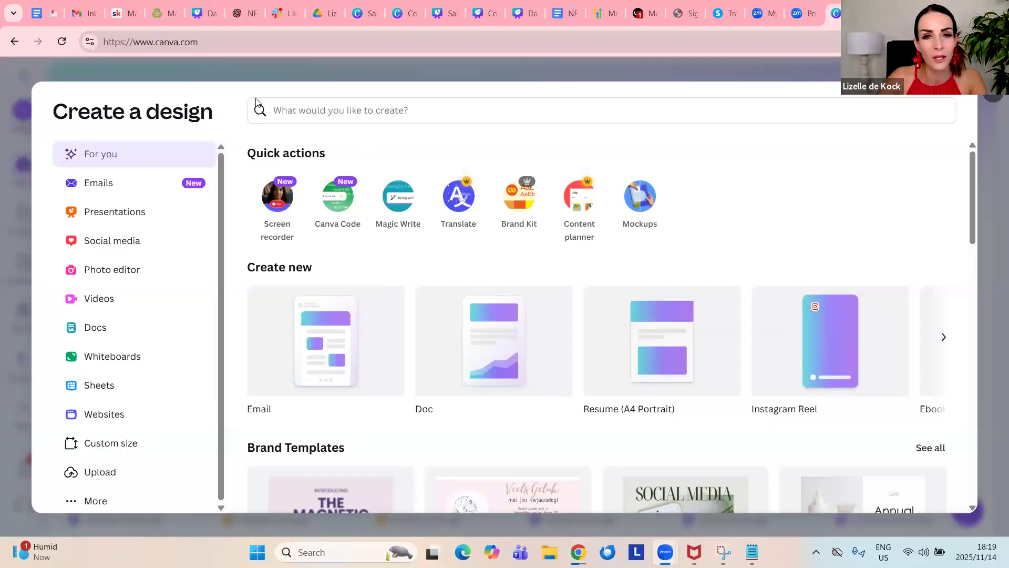
pyautogui.click(332, 68)
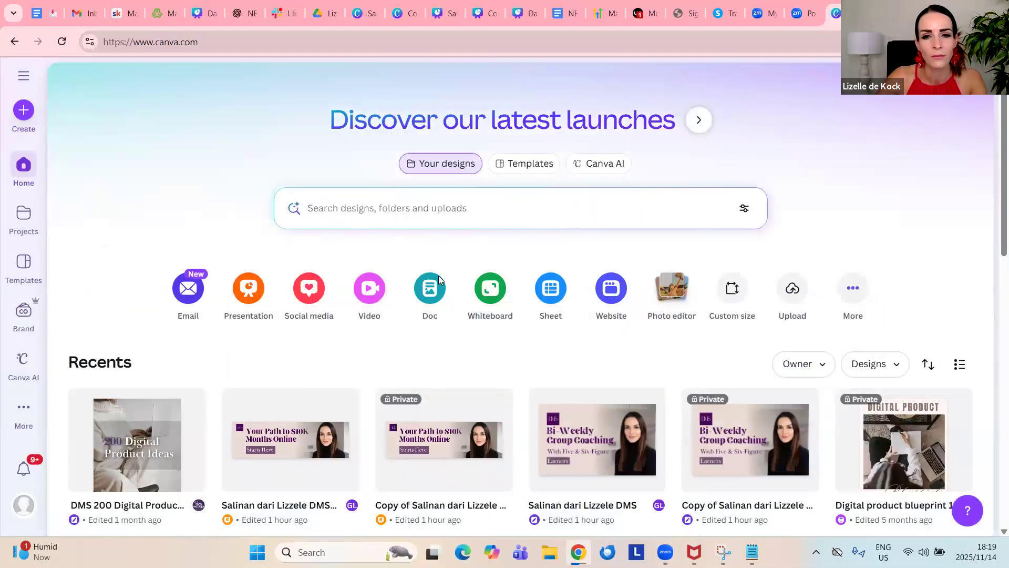
pyautogui.click(24, 110)
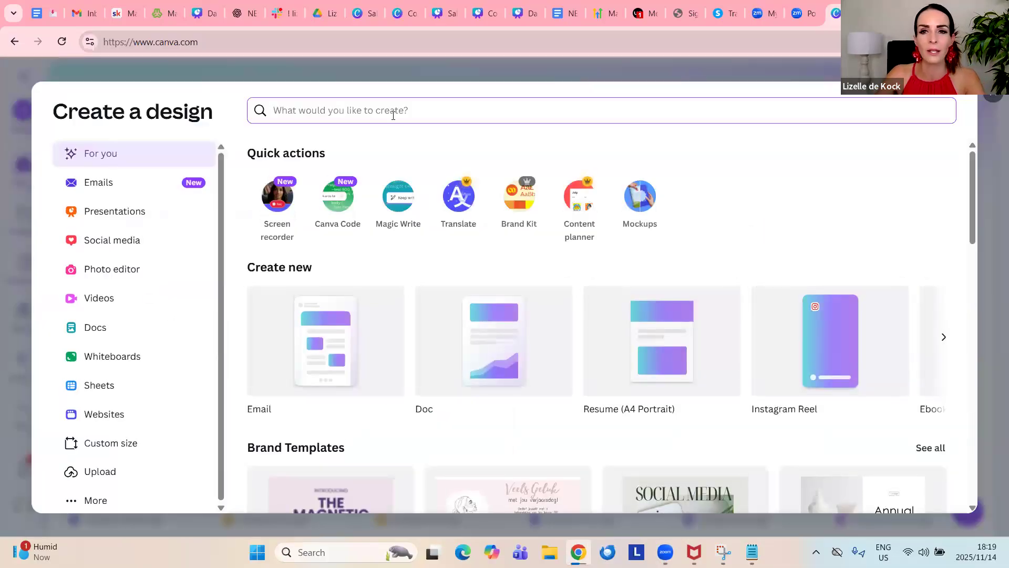
pyautogui.write('e-')
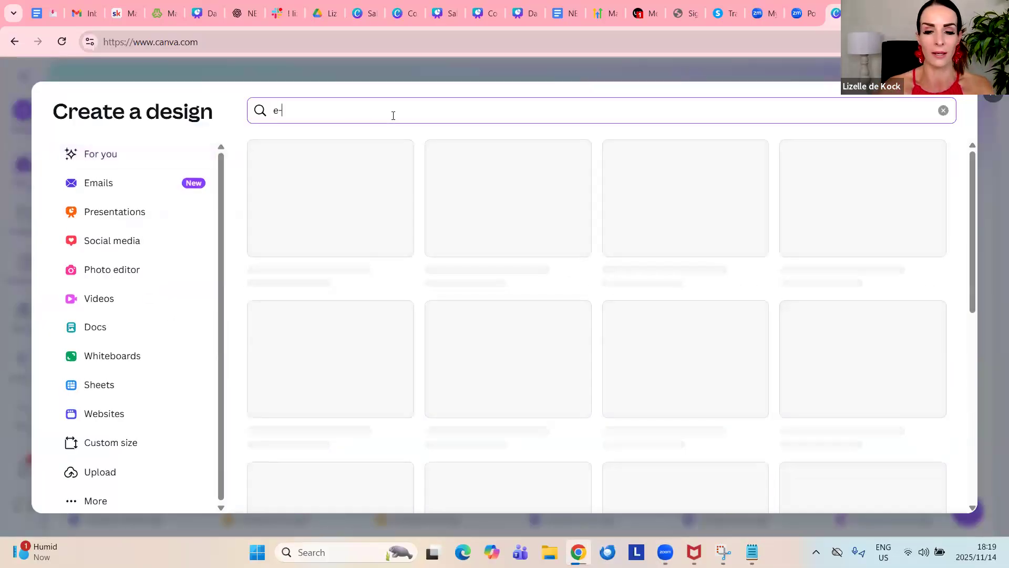
pyautogui.write('book')
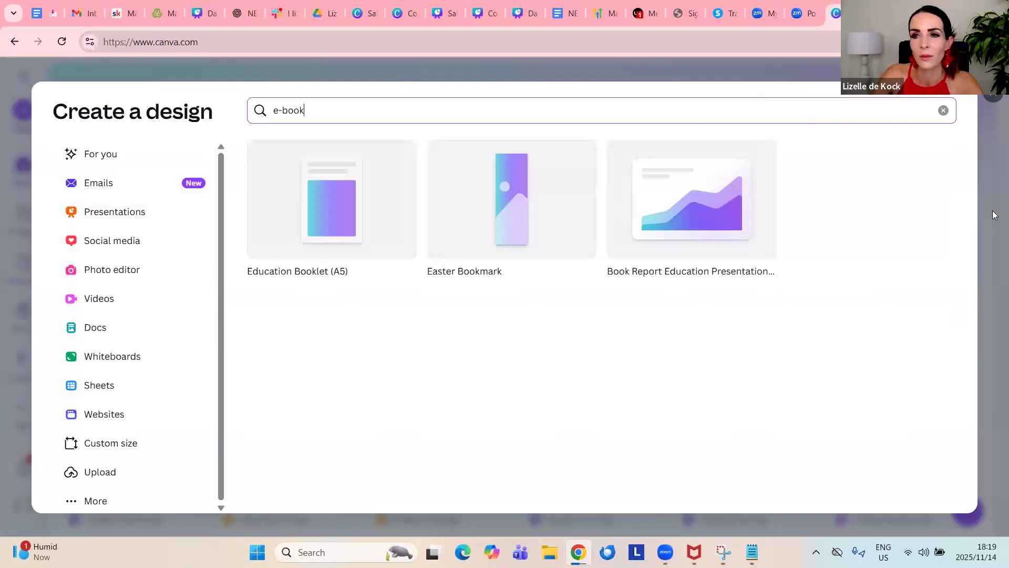
pyautogui.press('Escape')
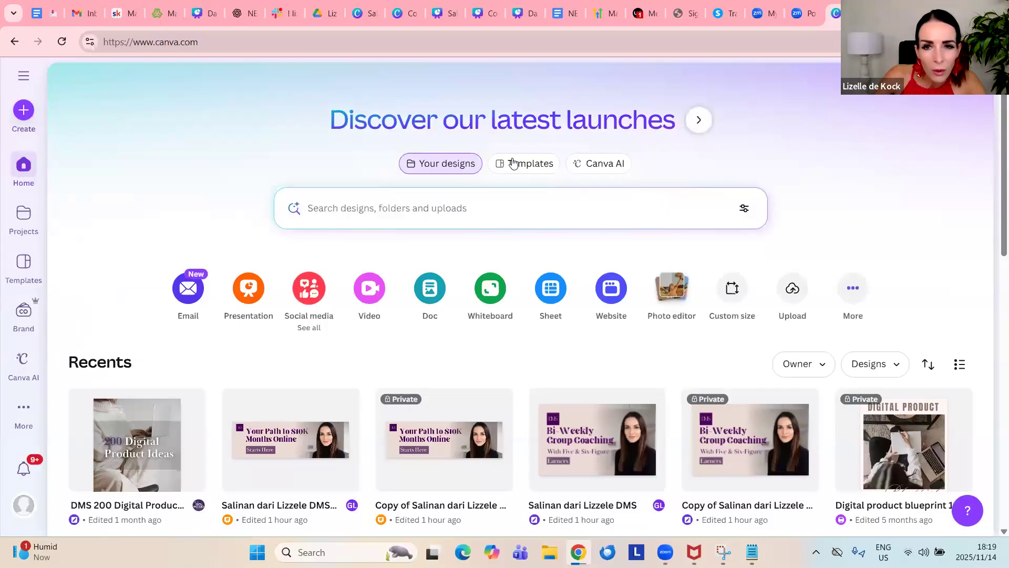
# Open the template library and search it for "e-book"
pyautogui.click(539, 169)
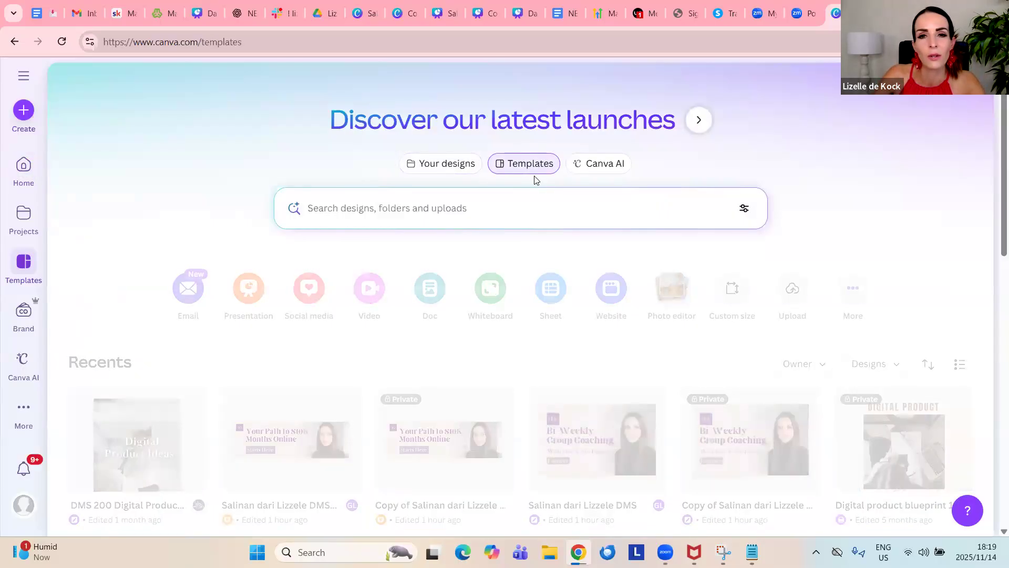
pyautogui.scroll(-5, 351, 363)
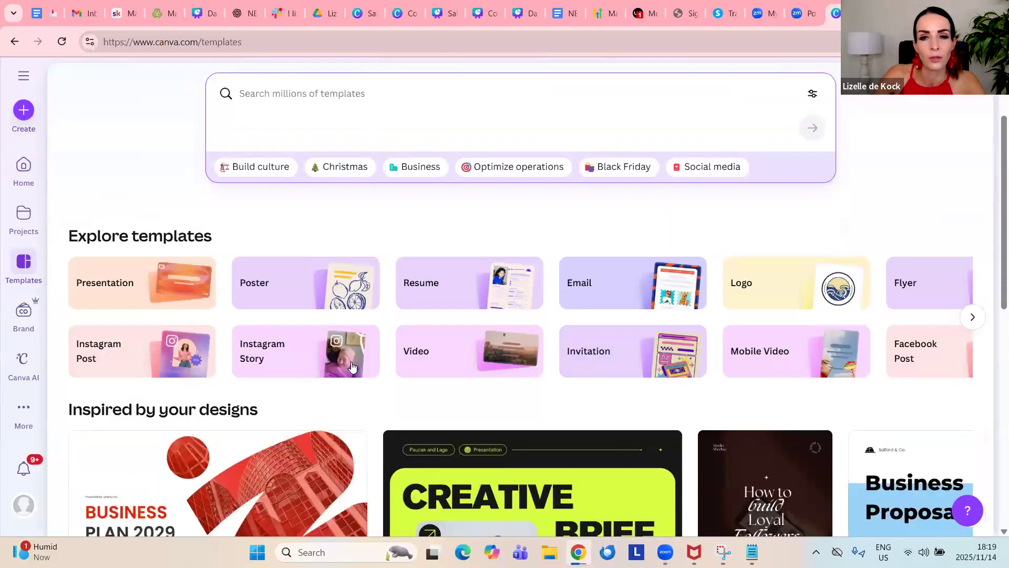
pyautogui.scroll(-10, 354, 366)
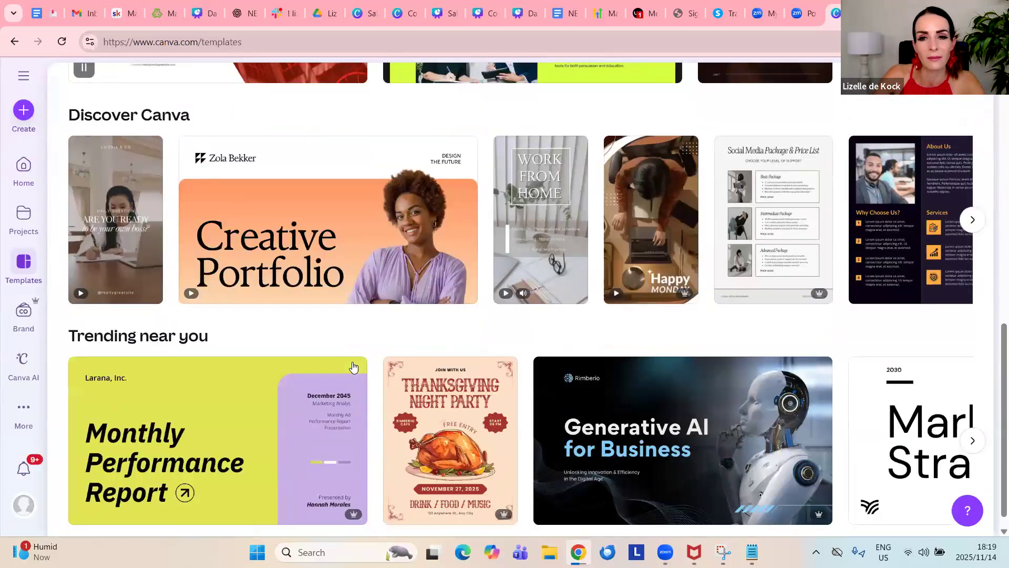
pyautogui.scroll(-12, 353, 366)
pyautogui.scroll(6, 355, 367)
pyautogui.scroll(15, 356, 366)
pyautogui.scroll(-4, 362, 355)
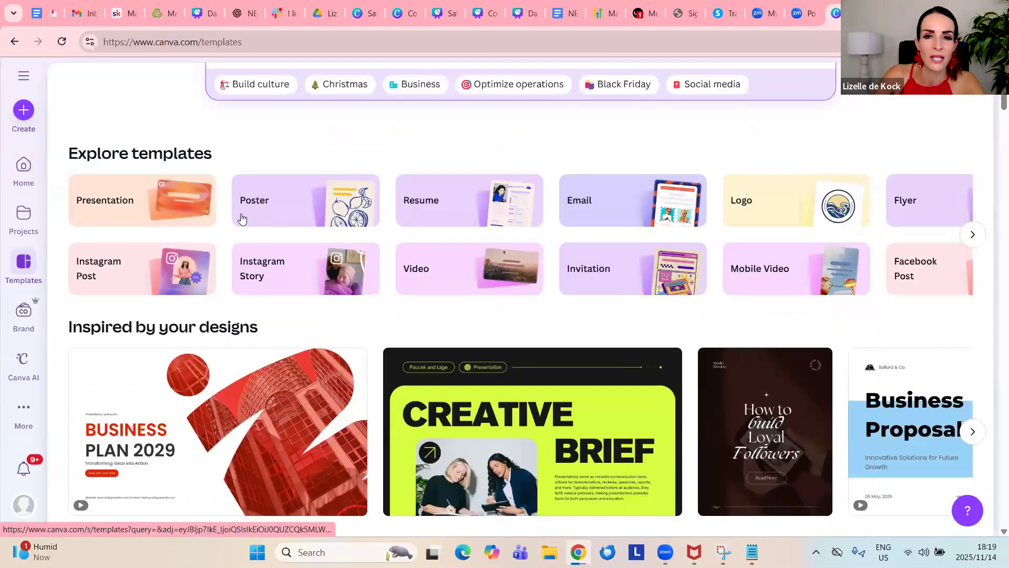
pyautogui.scroll(4, 492, 218)
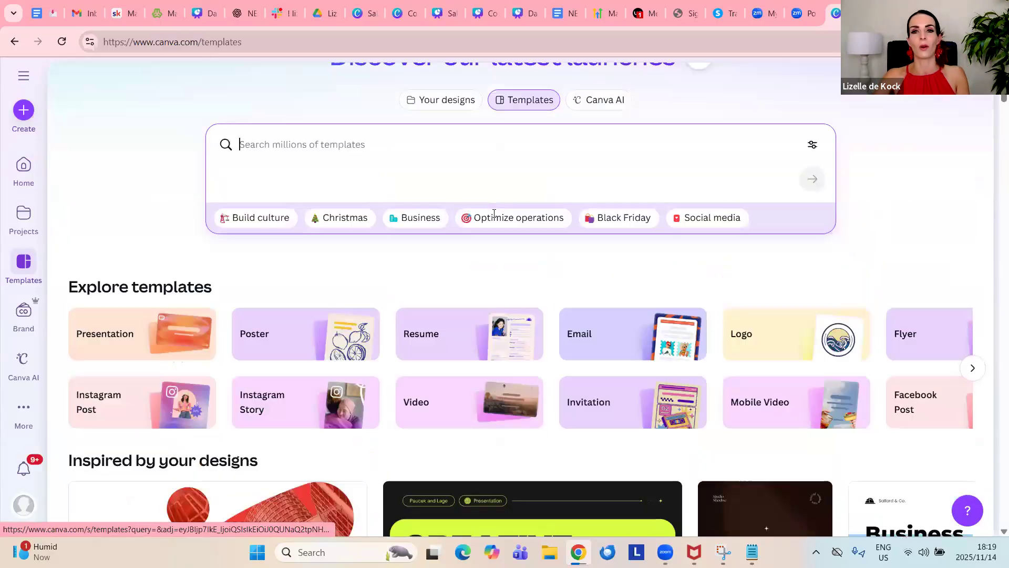
pyautogui.click(485, 205)
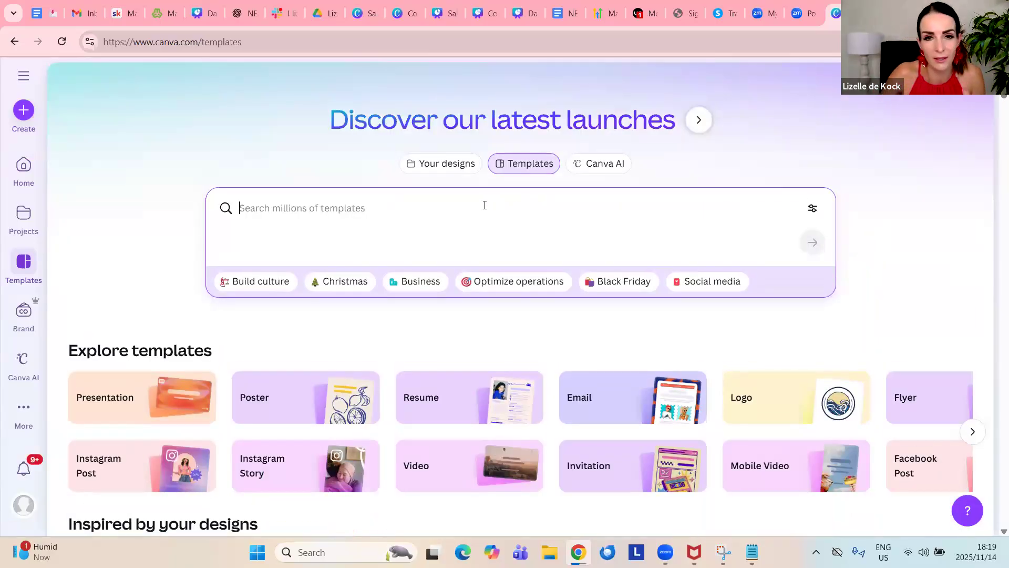
pyautogui.write('e-book')
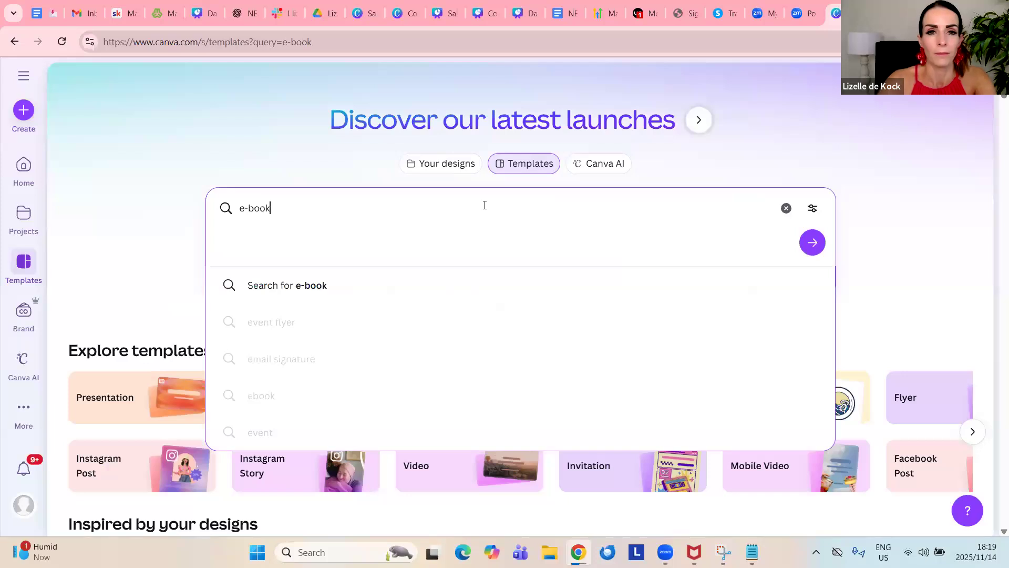
pyautogui.press('Return')
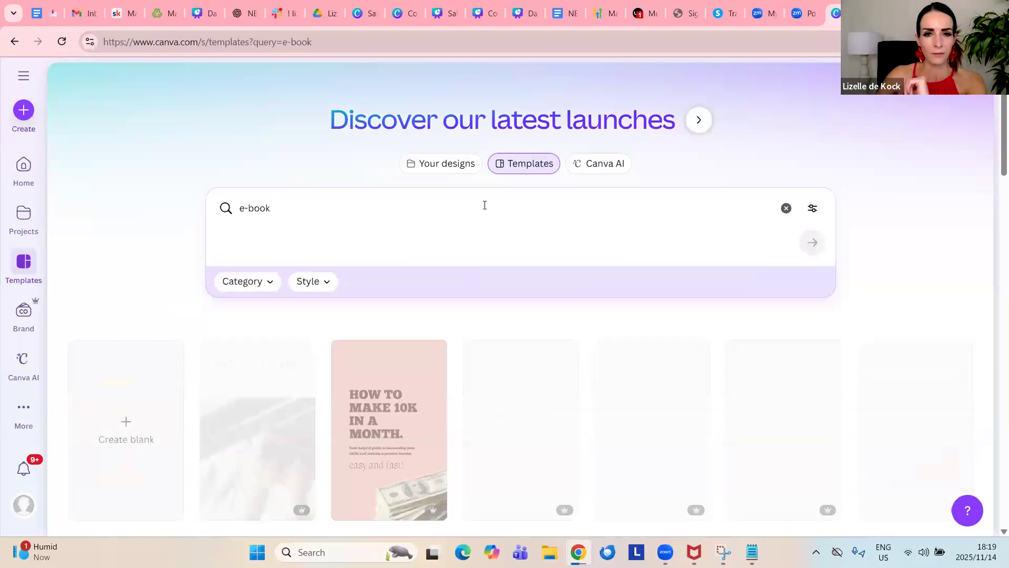
# Choose the "Cook Book Ebook Cover in Beige Brown and Black Modern Style" template from the results and open it for customizing
pyautogui.scroll(-1, 489, 212)
pyautogui.scroll(-3, 490, 212)
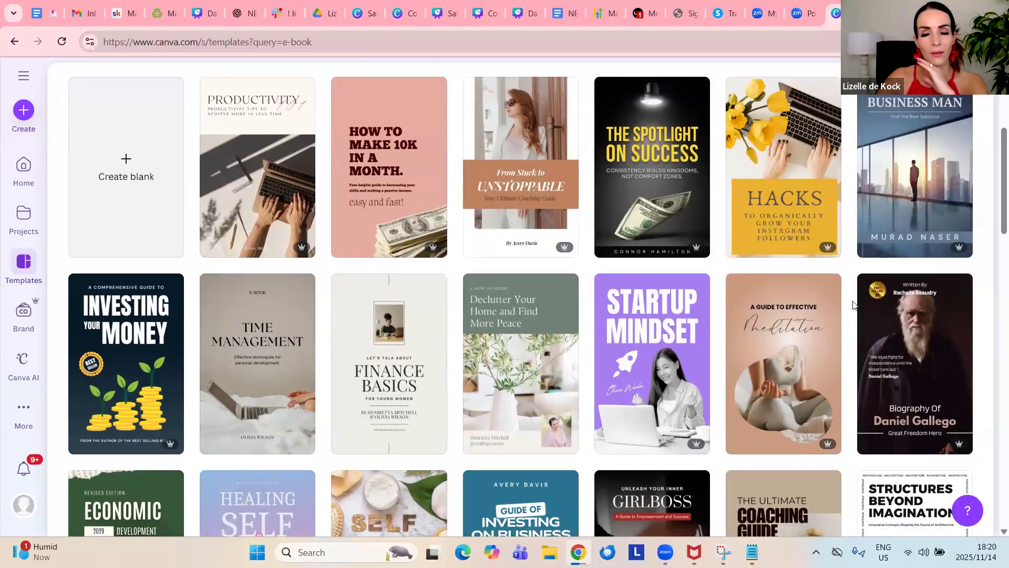
pyautogui.scroll(-8, 701, 312)
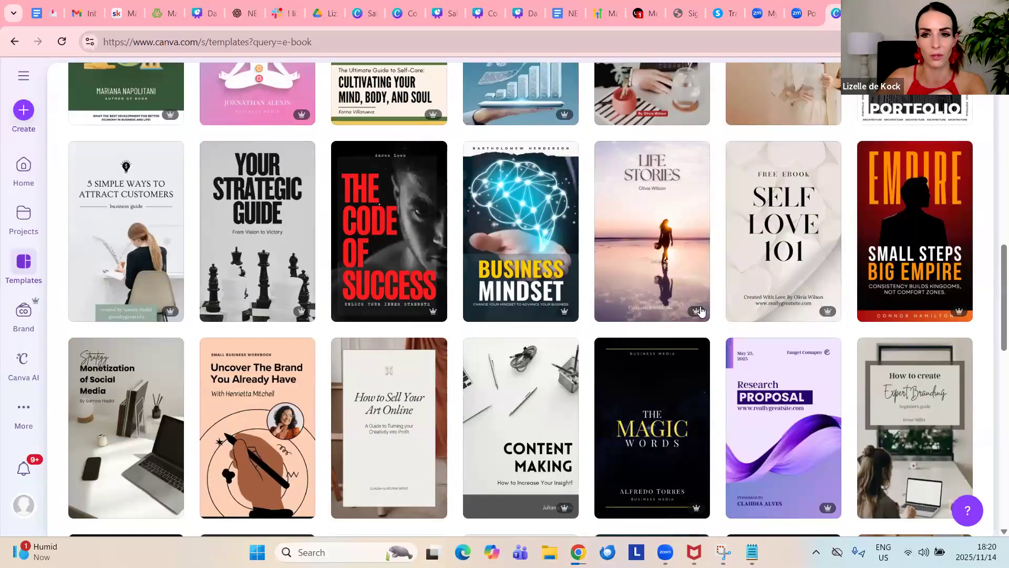
pyautogui.scroll(-4, 702, 313)
pyautogui.scroll(-5, 701, 312)
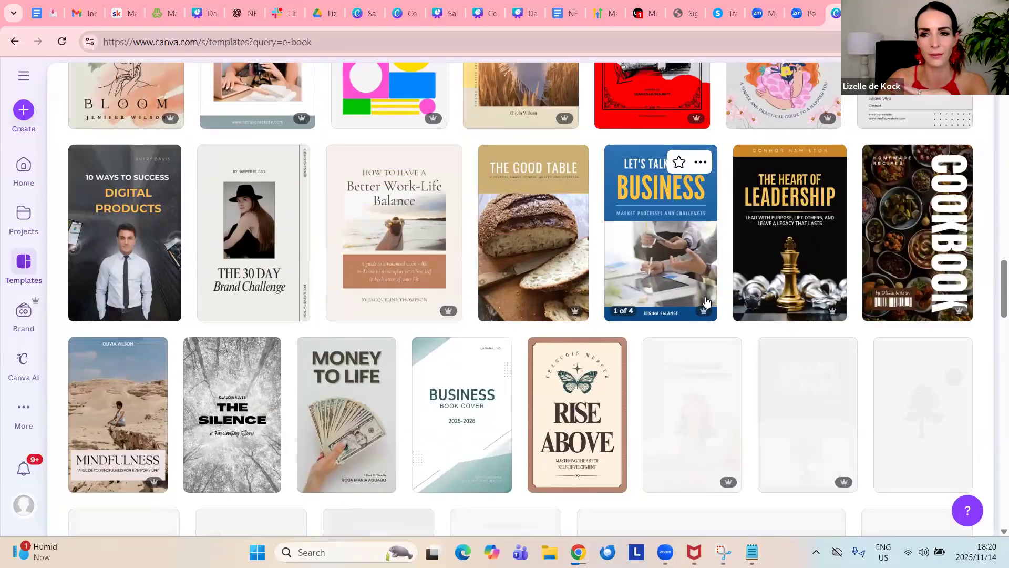
pyautogui.scroll(-6, 706, 301)
pyautogui.scroll(-9, 707, 302)
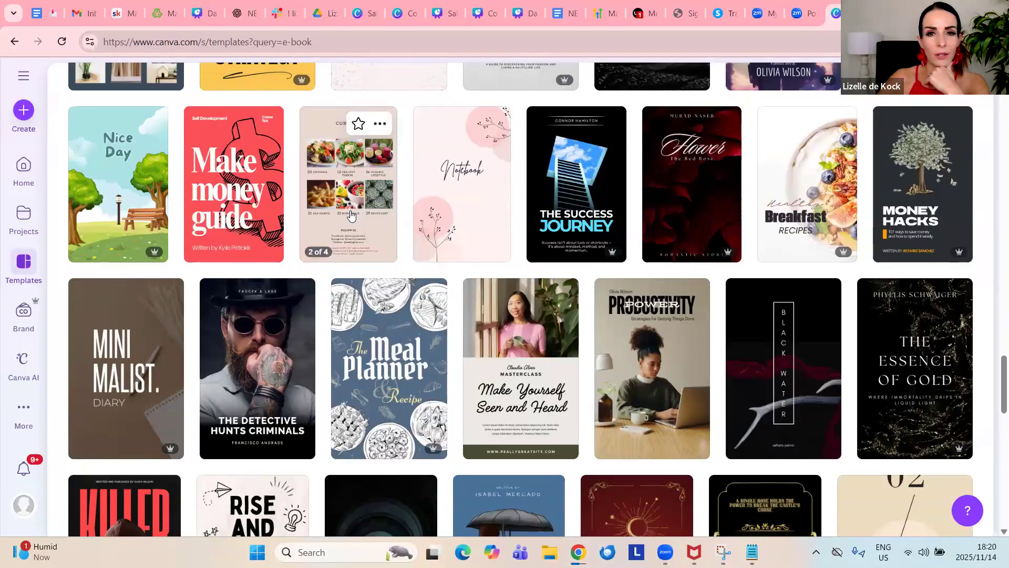
pyautogui.click(362, 179)
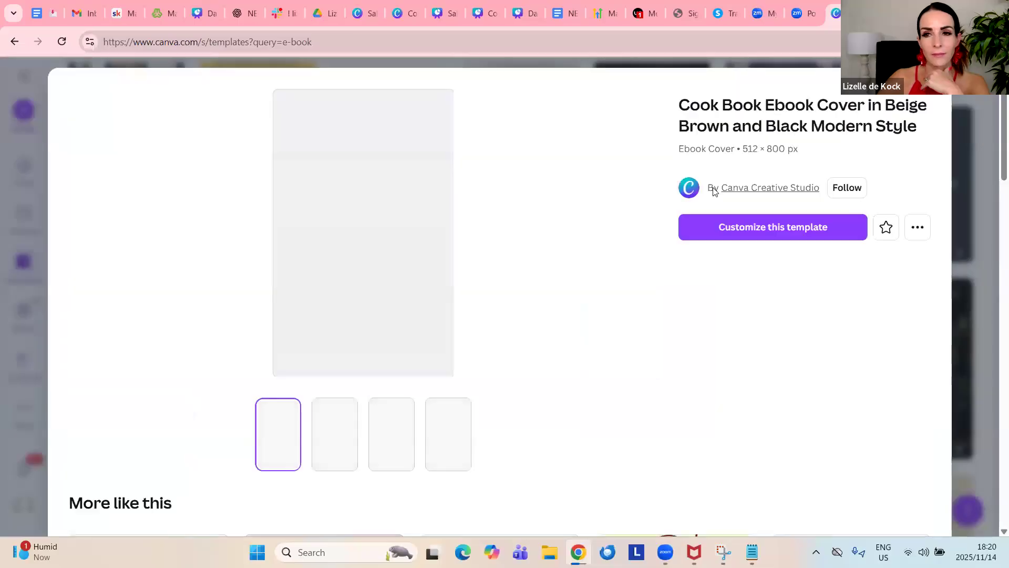
pyautogui.click(772, 229)
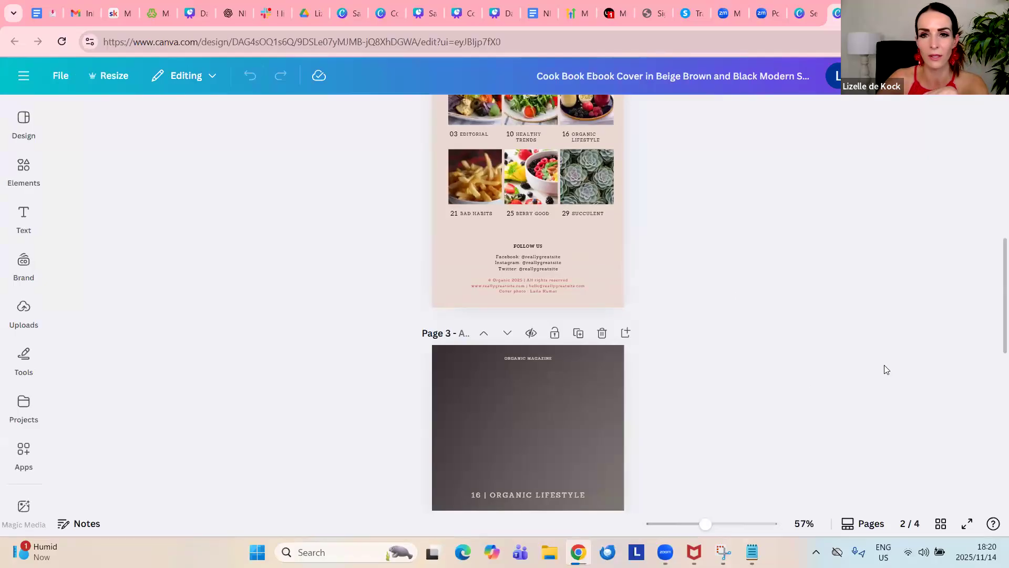
pyautogui.scroll(10, 886, 368)
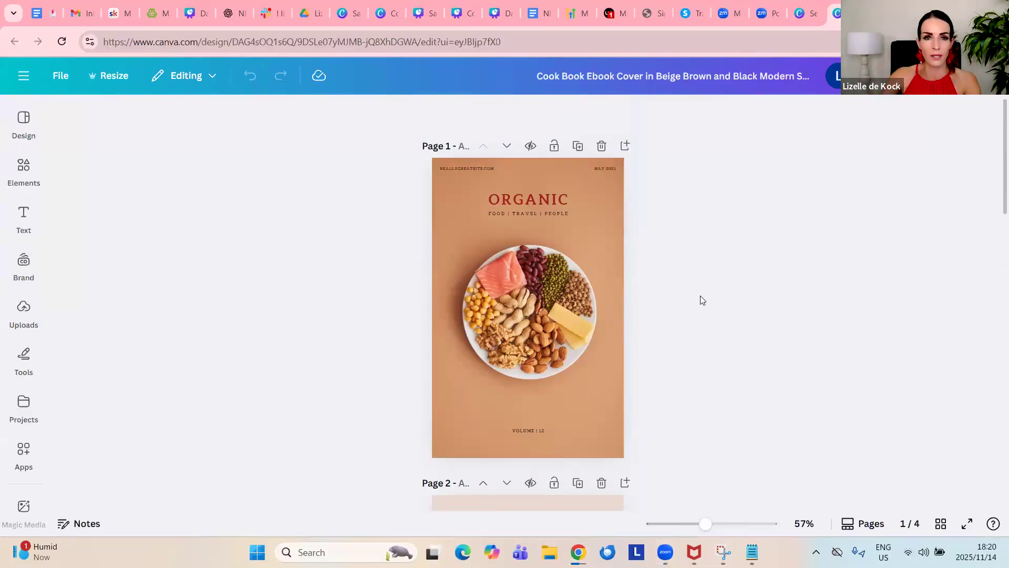
# Switch to ChatGPT and open the Secret Sales Weapon GPT, ready for a new prompt
pyautogui.click(234, 14)
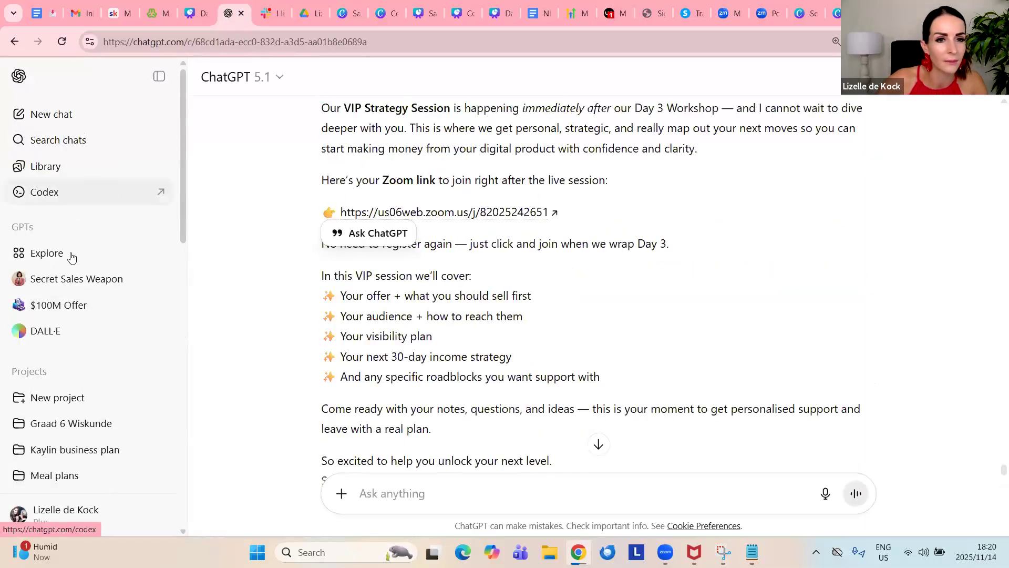
pyautogui.click(77, 286)
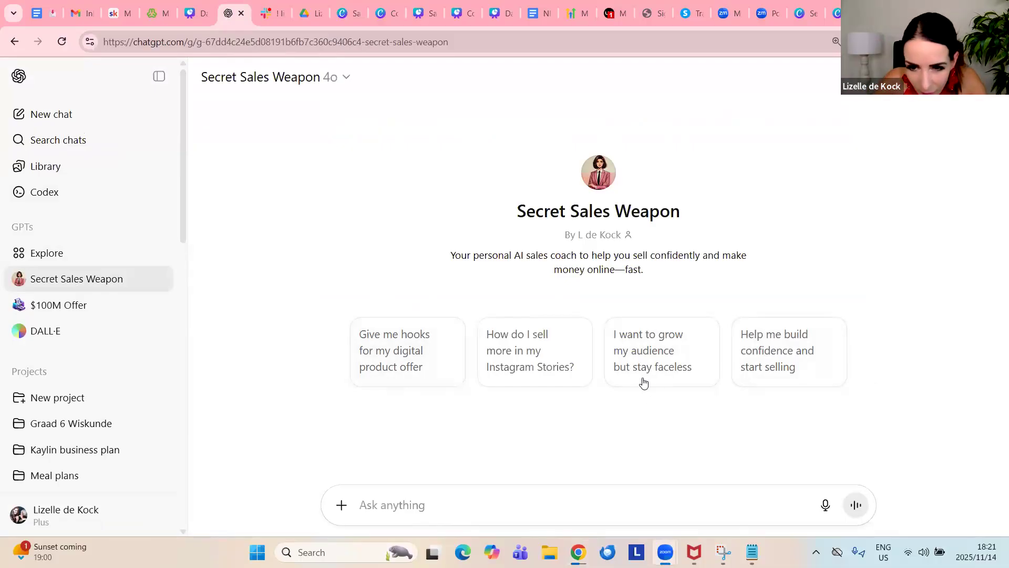
pyautogui.click(775, 502)
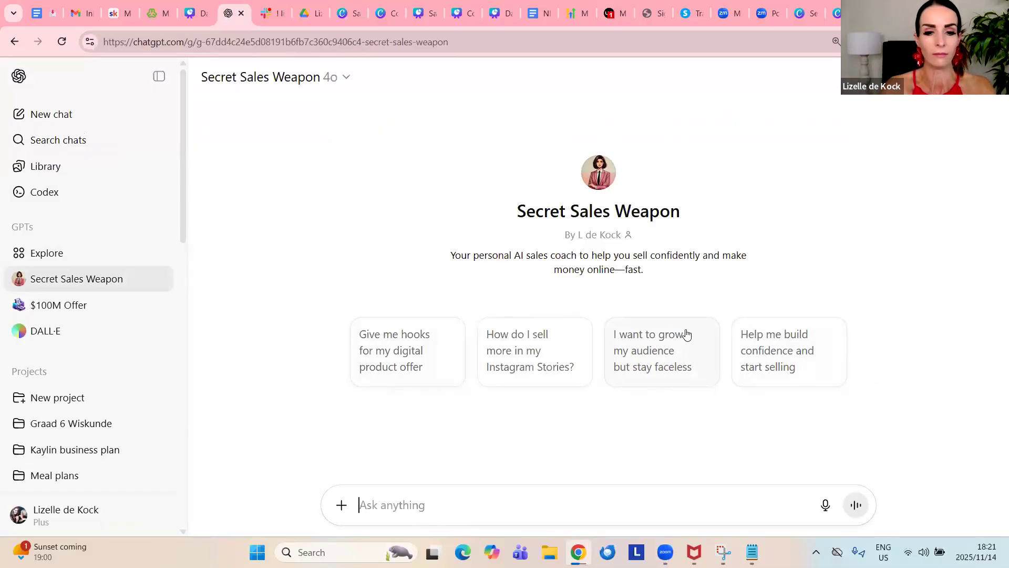
# Send the GPT the prompt "create an introduction for my christmas recipe e-book"
pyautogui.write('create an')
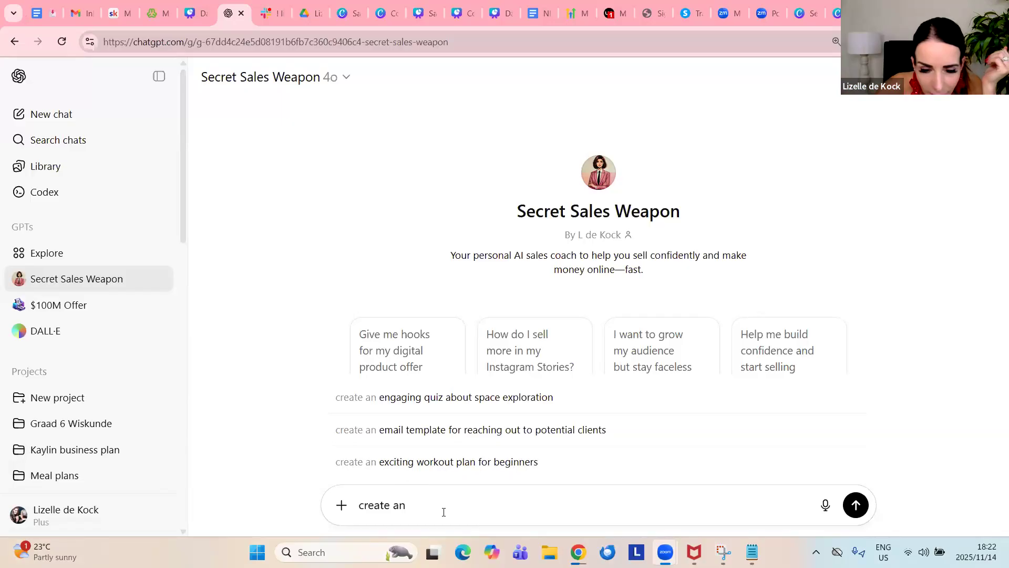
pyautogui.click(459, 506)
pyautogui.write('ebook')
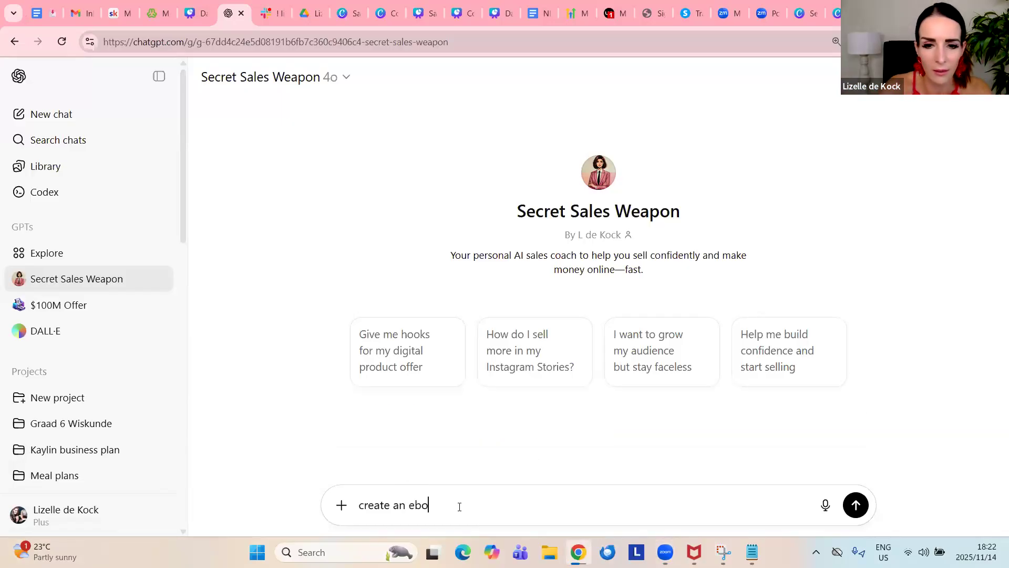
pyautogui.press('BackSpace')
pyautogui.press('BackSpace')
pyautogui.press('BackSpace')
pyautogui.press('BackSpace')
pyautogui.press('BackSpace')
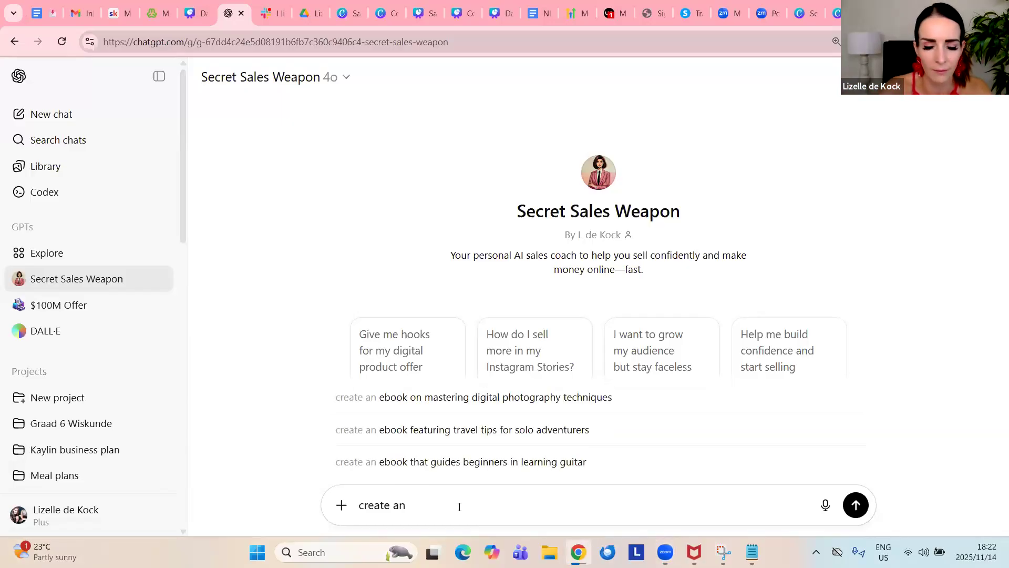
pyautogui.write('introduction on')
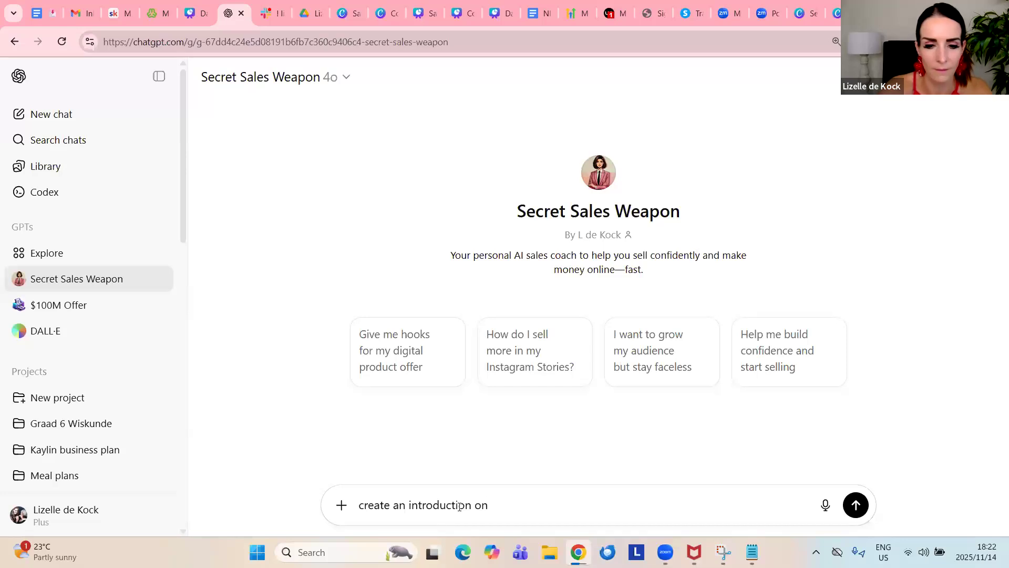
pyautogui.press('BackSpace')
pyautogui.press('BackSpace')
pyautogui.press('BackSpace')
pyautogui.write('for my ')
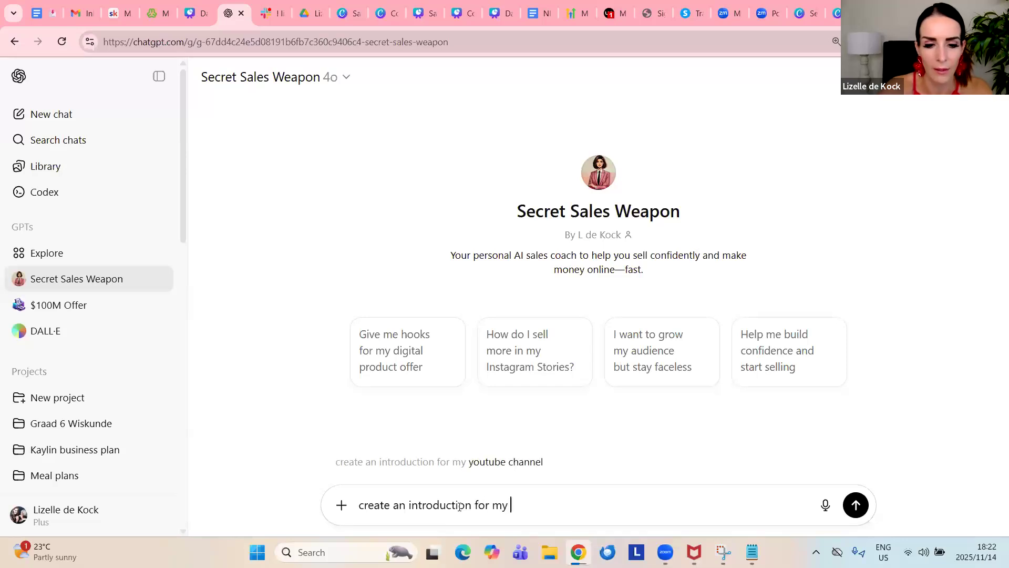
pyautogui.write('chis')
pyautogui.press('BackSpace')
pyautogui.press('BackSpace')
pyautogui.write('is')
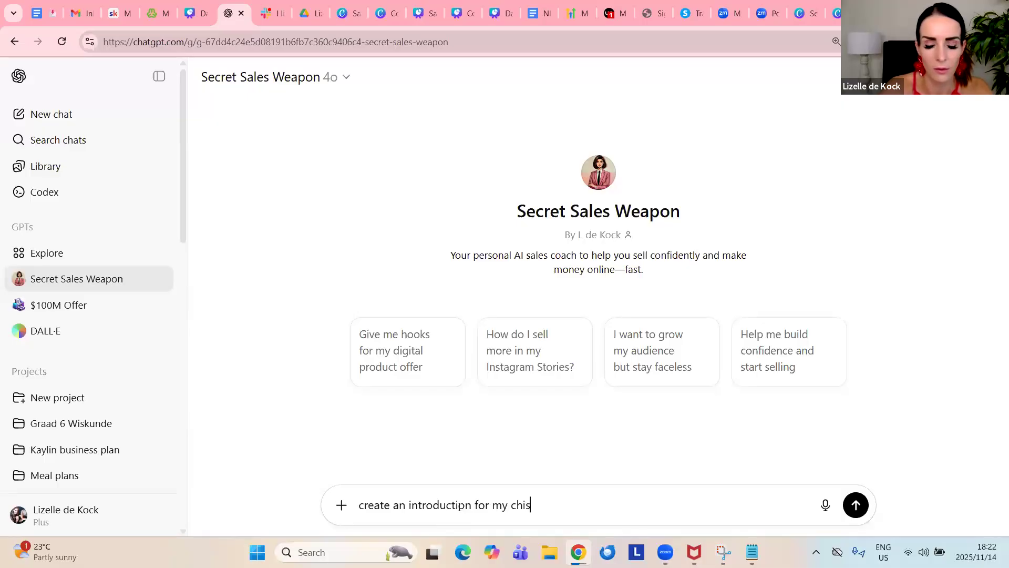
pyautogui.press('BackSpace')
pyautogui.press('BackSpace')
pyautogui.write('ristm')
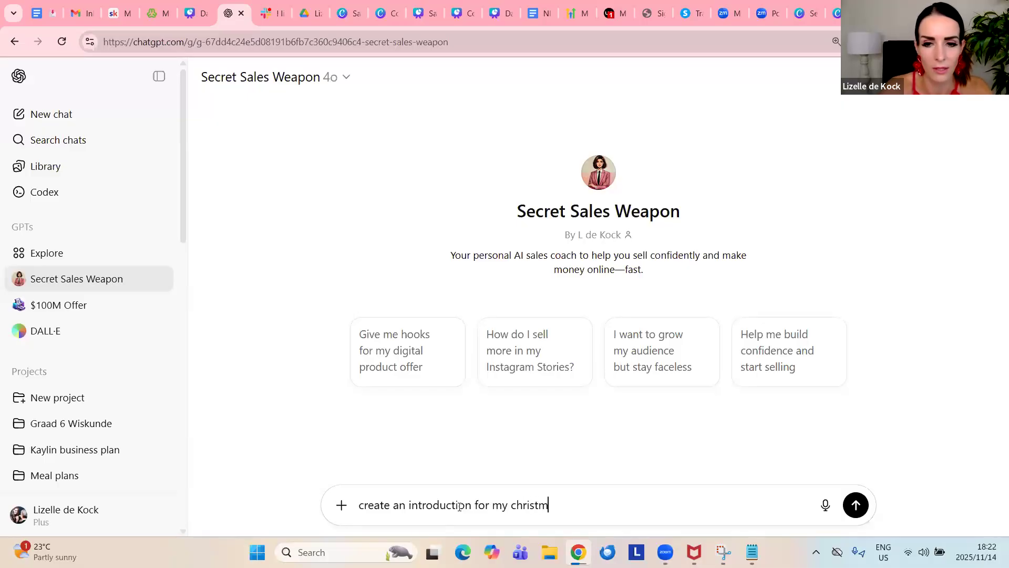
pyautogui.write('as recipe e-book')
pyautogui.press('Return')
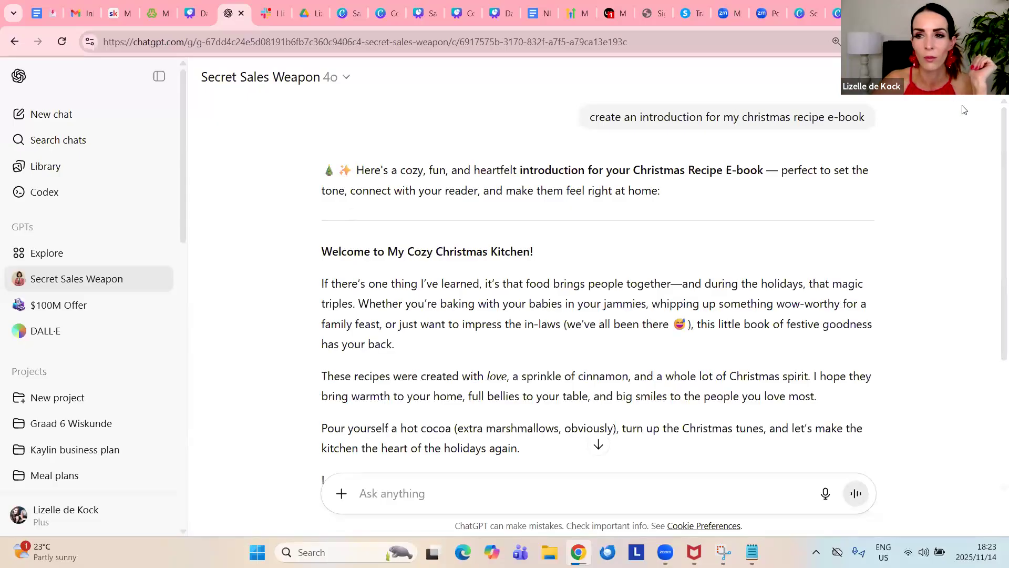
# Select the generated e-book introduction from the "Welcome to My Cozy Christmas Kitchen!" heading through the sign-off and read it over
pyautogui.moveTo(321, 251); pyautogui.dragTo(697, 467)
pyautogui.scroll(-1, 689, 393)
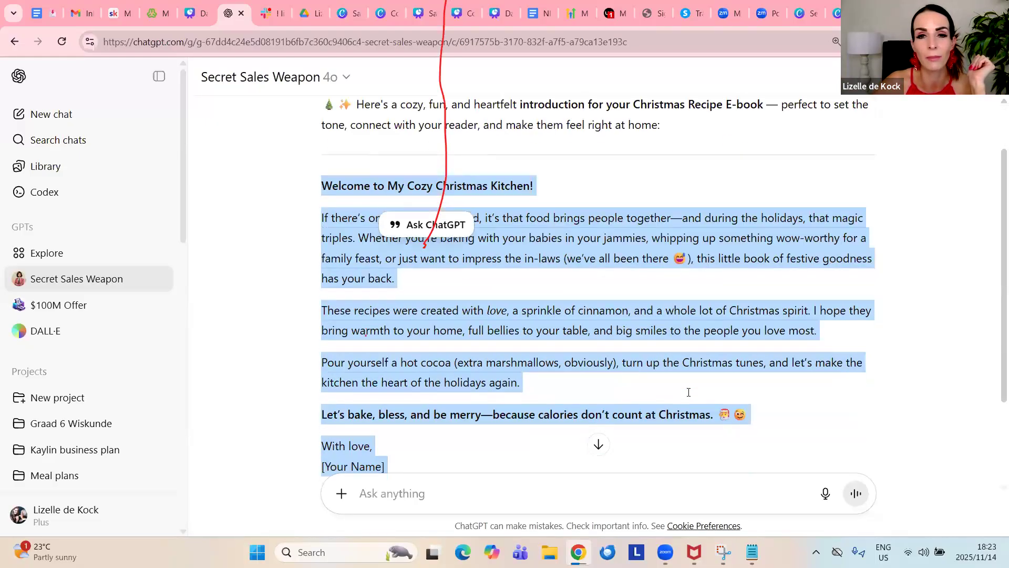
pyautogui.scroll(1, 688, 393)
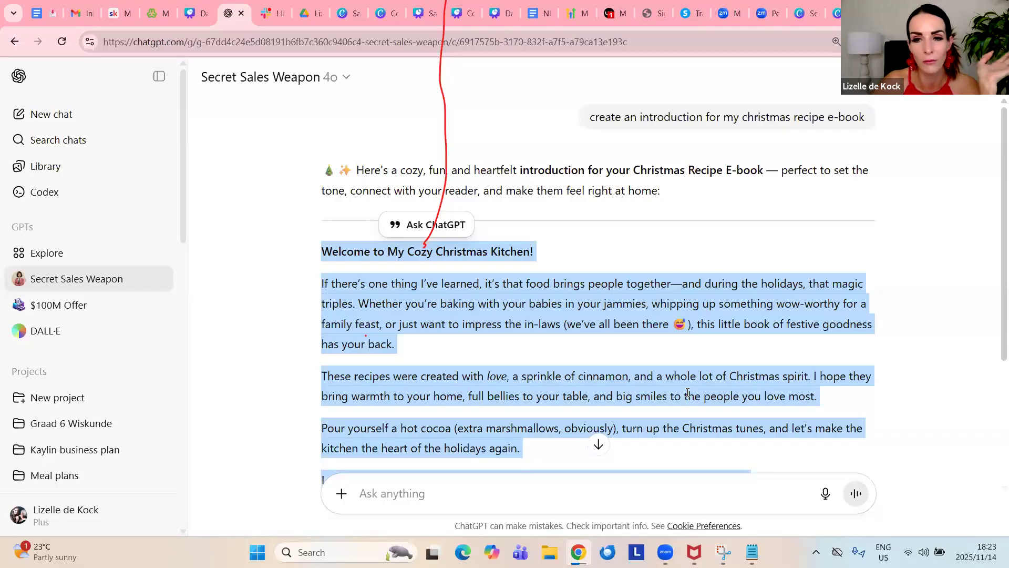
pyautogui.scroll(-1, 681, 358)
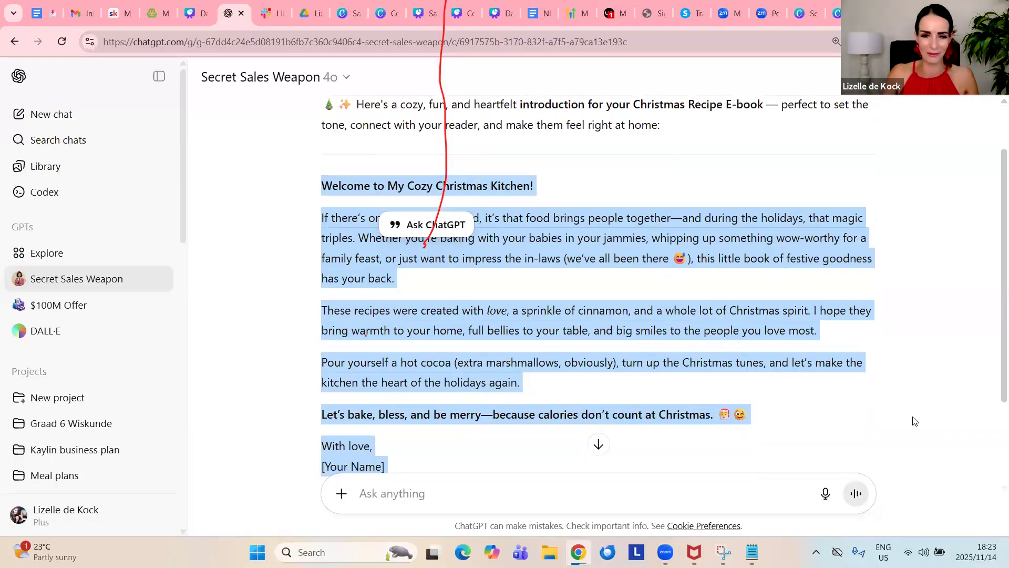
# Copy the selected e-book introduction and switch to the Canva cookbook design
pyautogui.rightClick(633, 241)
pyautogui.click(655, 255)
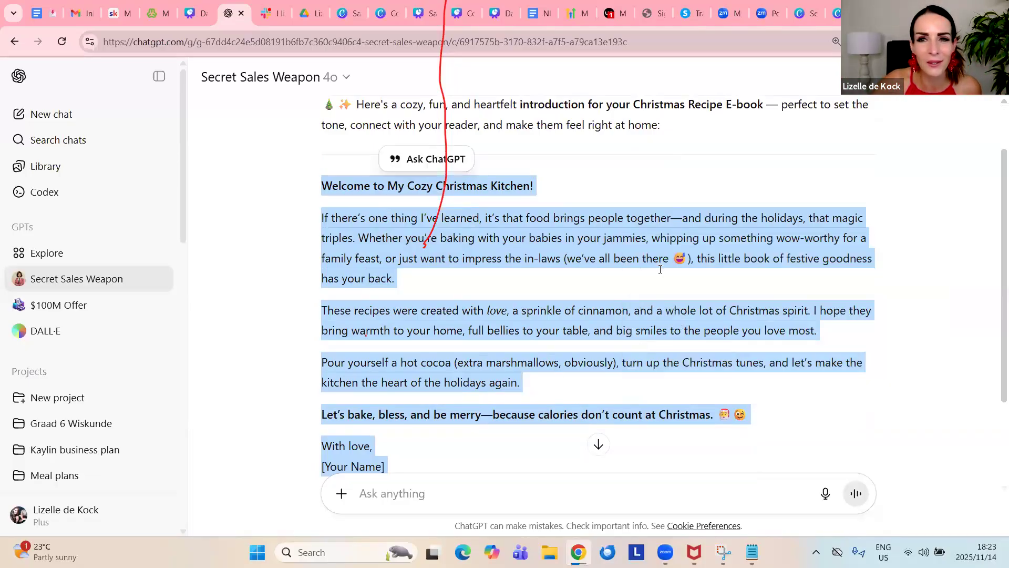
pyautogui.click(835, 13)
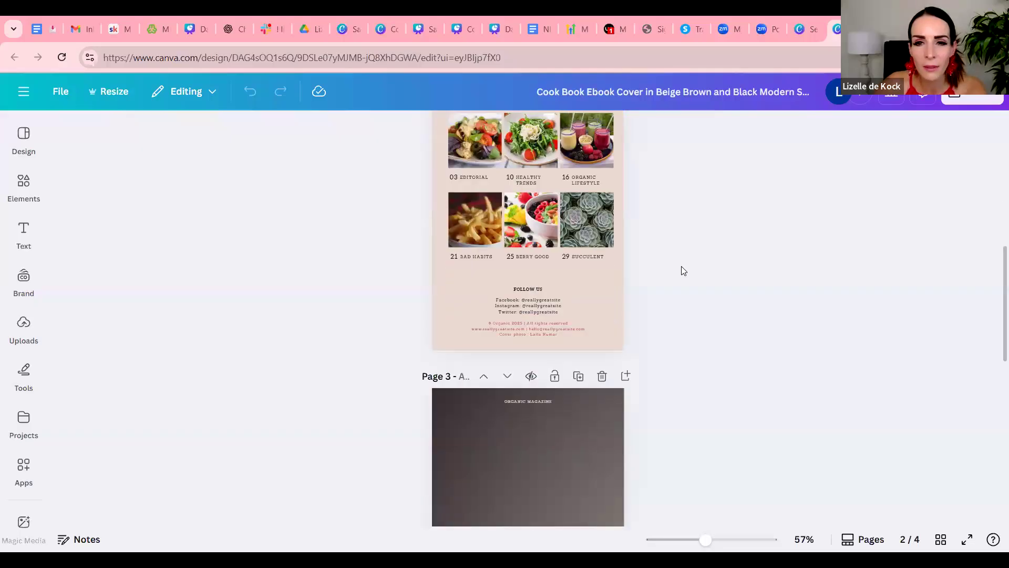
# Look through the template's cover and the pages following it to decide where the introduction belongs
pyautogui.scroll(6, 683, 270)
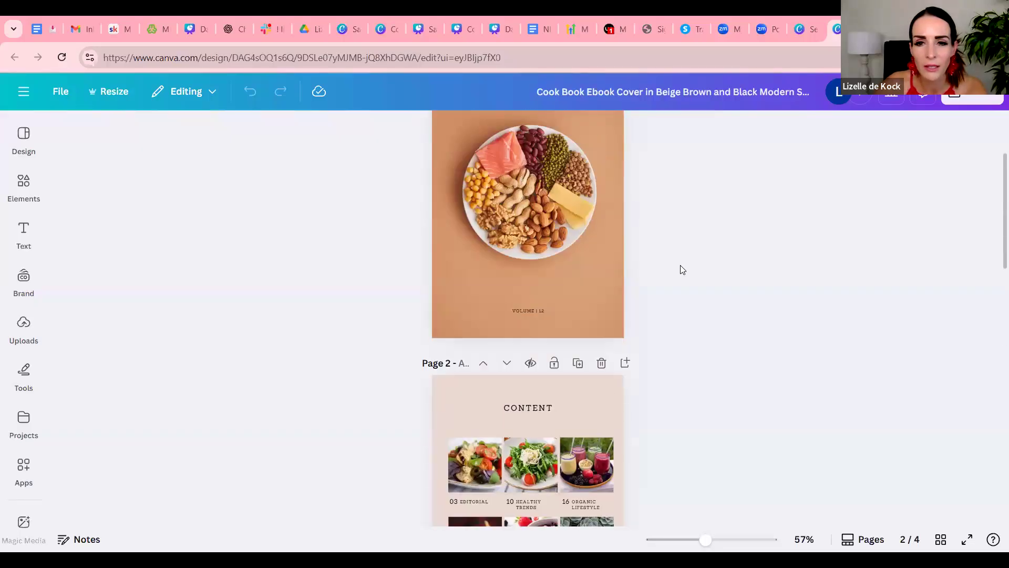
pyautogui.scroll(-7, 683, 270)
pyautogui.scroll(-8, 683, 270)
pyautogui.scroll(15, 682, 270)
pyautogui.scroll(2, 682, 270)
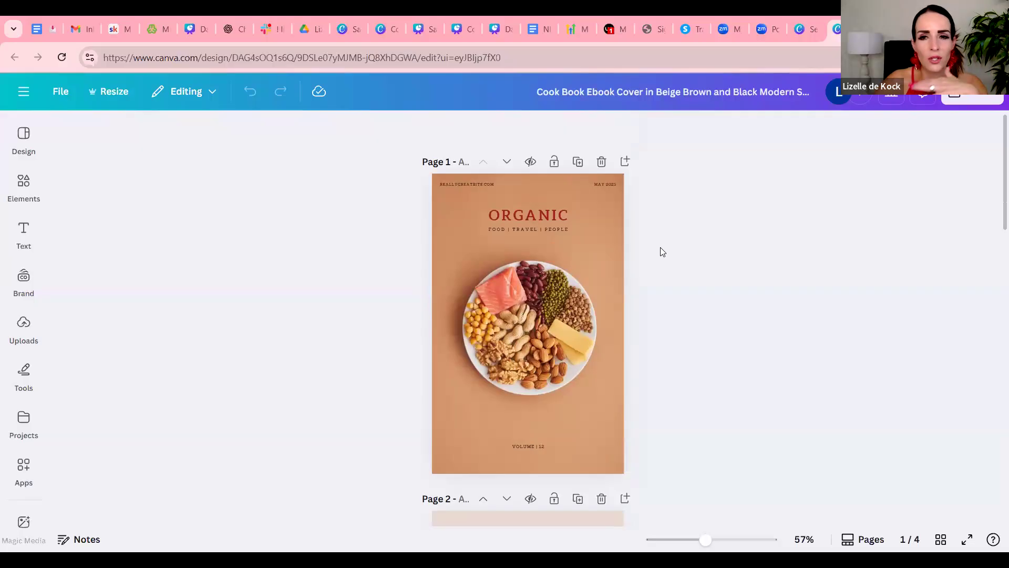
pyautogui.scroll(-5, 673, 252)
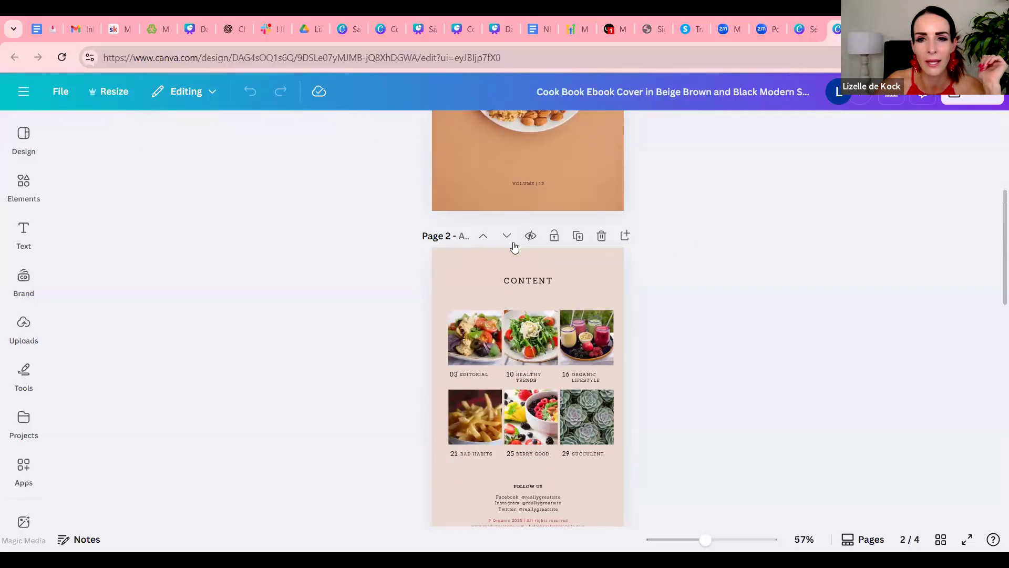
pyautogui.scroll(3, 712, 269)
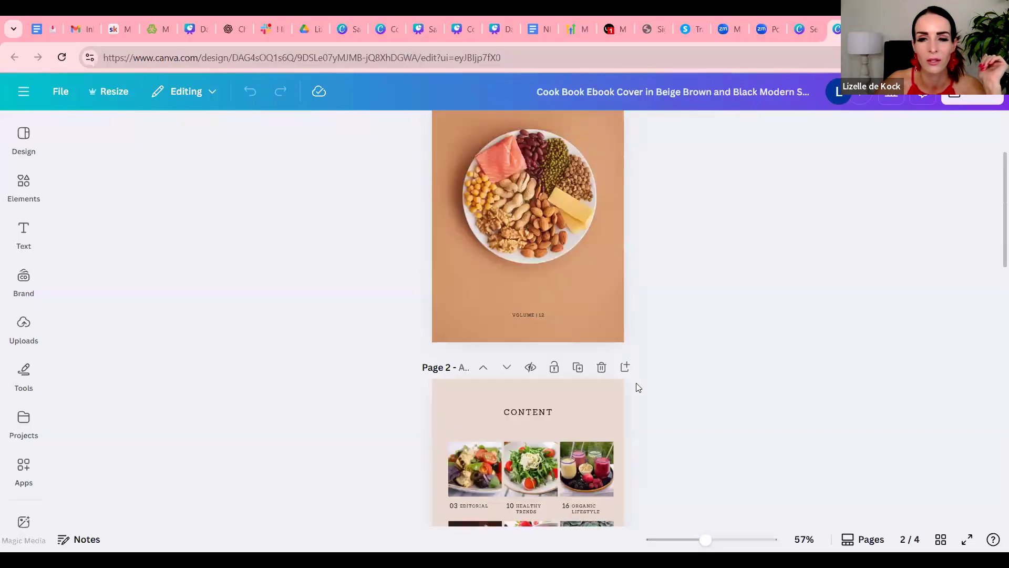
pyautogui.scroll(-3, 625, 373)
pyautogui.scroll(5, 660, 276)
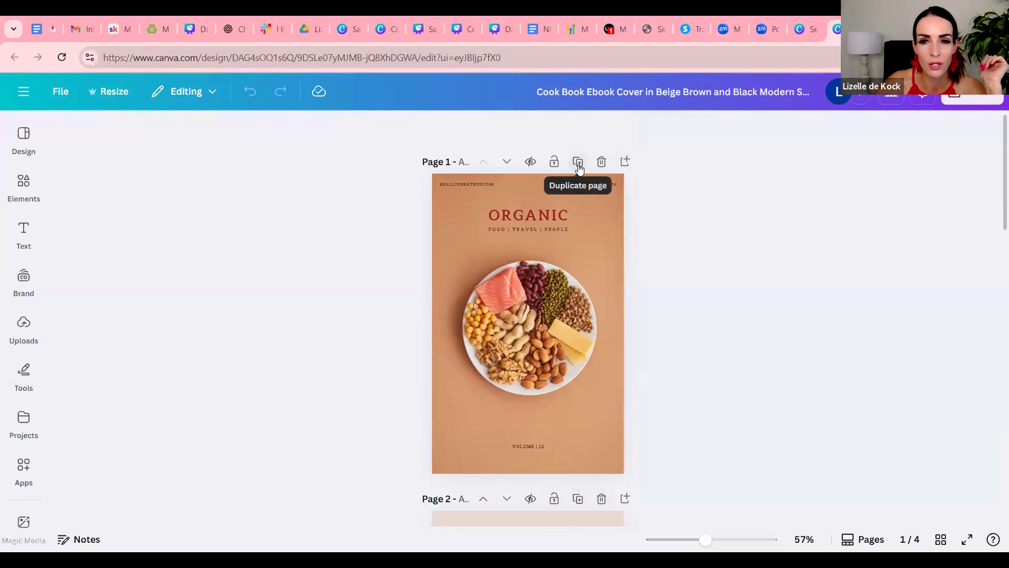
# Add a blank page after the cover and paste the copied introduction onto it, nudging the text block slightly upward
pyautogui.click(625, 161)
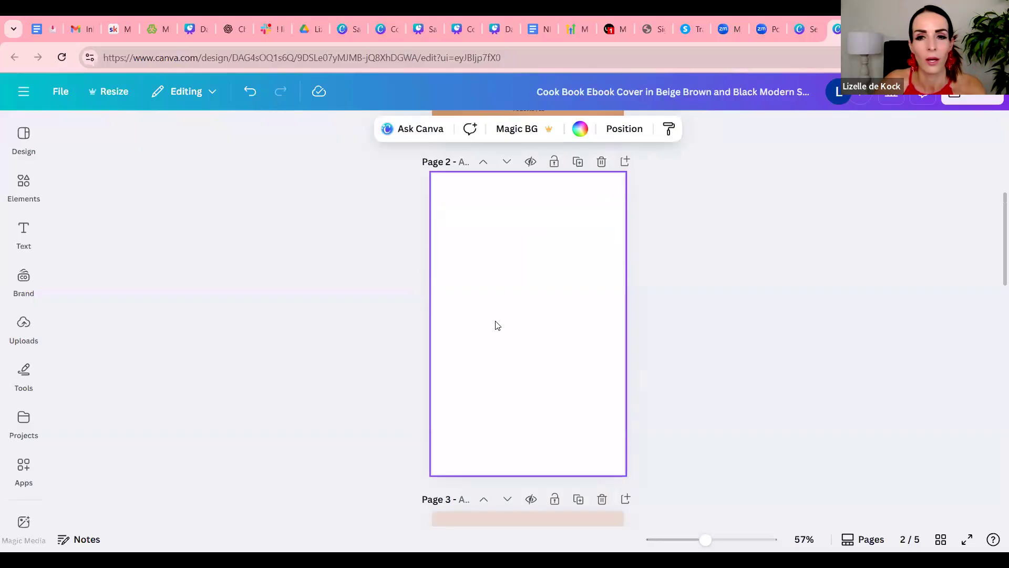
pyautogui.write("WELCOME TO MY COZY CHRISTMAS KITCHEN! IF THERE'S ONE THING I'VE LEARNED, IT'S THAT FOOD BRINGS PEOPLE TOGETHER—AND DURING THE HOLIDAYS, THAT MAGIC TRIPLES. WHETHER YOU'RE BAKING WITH YOUR BABIES IN YOUR JAMMIES, WHIPPING UP SOMETHING WOW-WORTHY FOR A FAMILY FEAST, OR JUST WANT TO IMPRESS THE IN-LAWS (WE'VE ALL BEEN THERE 😉), THIS LITTLE BOOK OF FESTIVE GOODNESS HAS YOUR BACK. THESE RECIPES WERE CREATED WITH LOVE, A SPRINKLE OF CINNAMON, AND A WHOLE LOT OF CHRISTMAS SPIRIT. I HOPE THEY BRING WARMTH TO YOUR HOME, FULL BELLIES TO YOUR TABLE, AND BIG SMILES TO THE PEOPLE YOU LOVE MOST. POUR YOURSELF A HOT COCOA (EXTRA MARSHMALLOWS, OBVIOUSLY), TURN UP THE CHRISTMAS TUNES, AND LET'S MAKE THE KITCHEN THE HEART OF THE HOLIDAYS AGAIN. LET'S BAKE, BLESS, AND BE MERRY—BECAUSE CALORIES DON'T COUNT AT CHRISTMAS. 🎄😋 WITH LOVE, [YOUR NAME] WANT ME TO ADD A SHORT FAITH-BASED MESSAGE OR SCRIPTURE TO TIE INTO YOUR BRAND? HAPPY TO INCLUDE THAT TOO!")
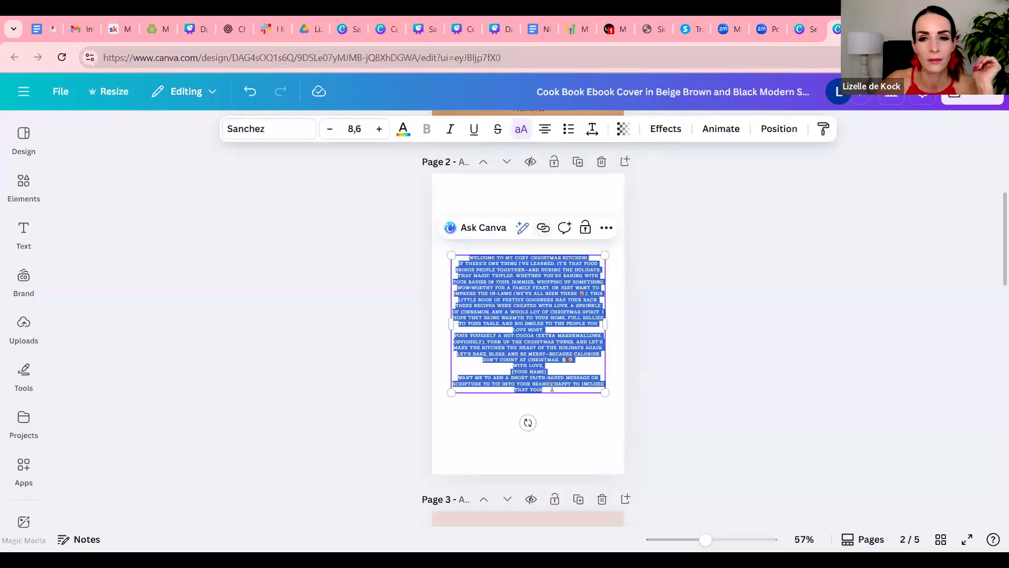
pyautogui.click(548, 408)
pyautogui.moveTo(544, 353)
pyautogui.mouseDown()
pyautogui.moveTo(541, 341)
pyautogui.moveTo(544, 349)
pyautogui.mouseUp()
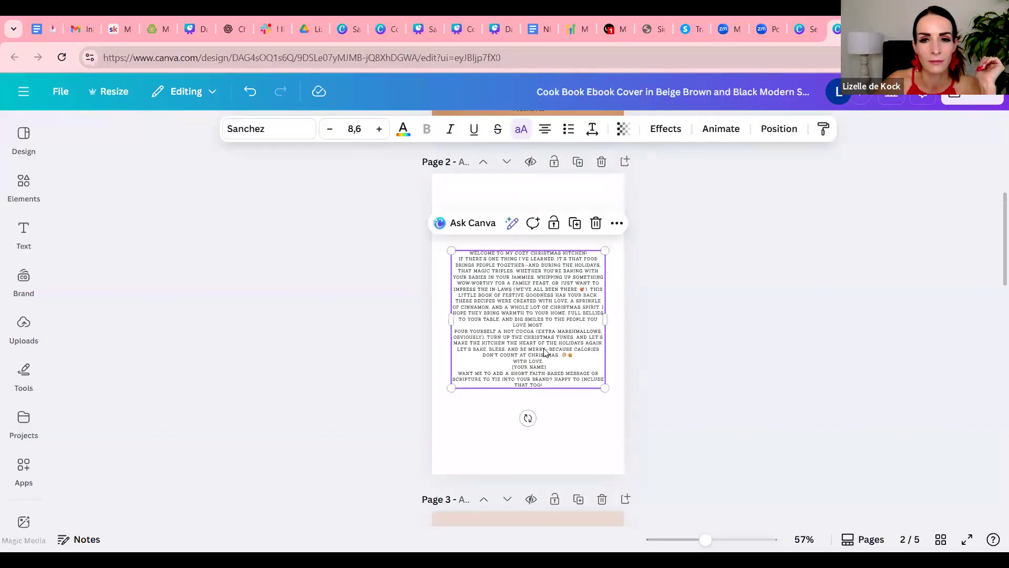
pyautogui.click(483, 199)
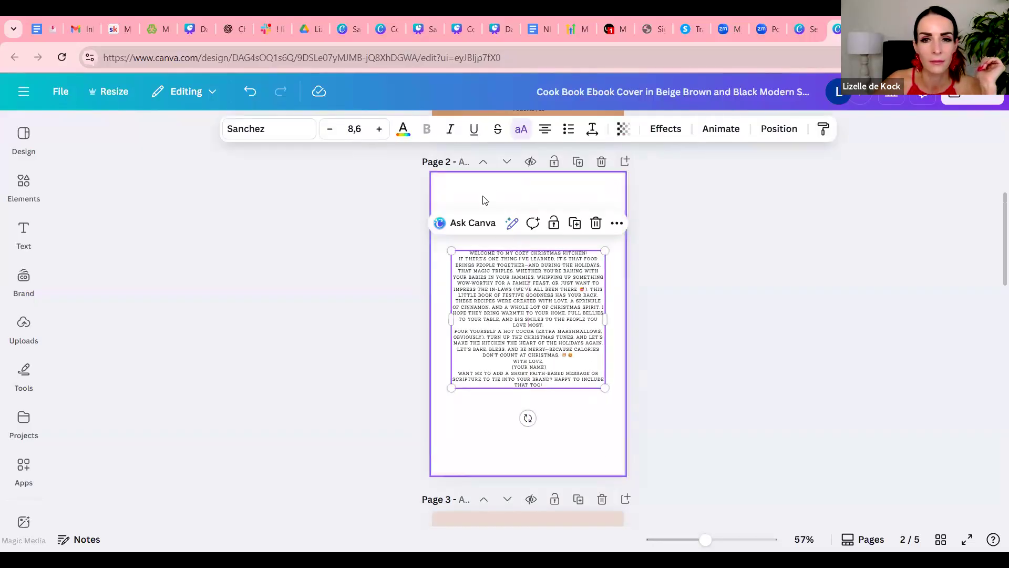
# Find the Healthy Snacks "Whole Foods EBook" template in the design templates and add its cover as a new page
pyautogui.click(21, 160)
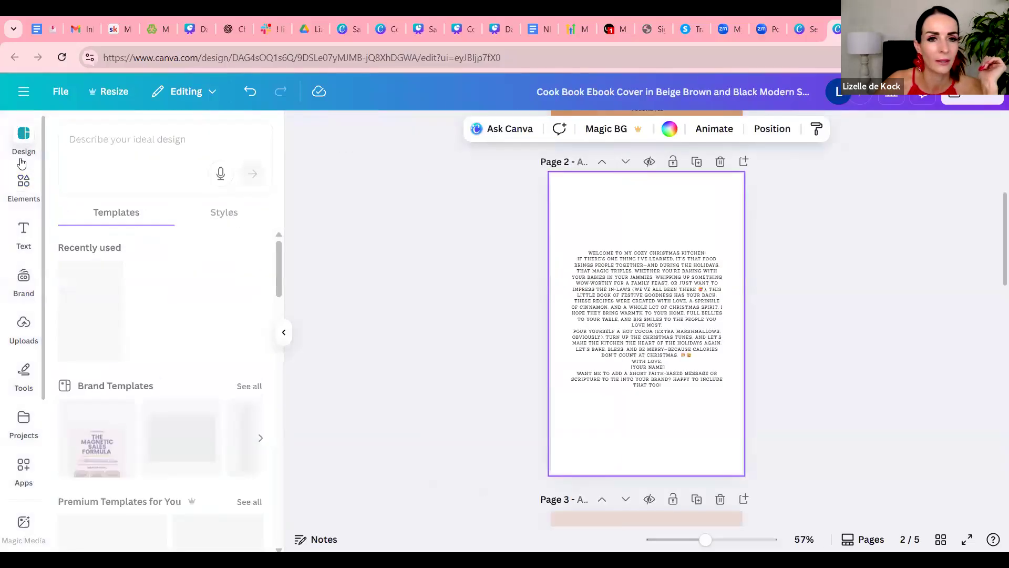
pyautogui.scroll(-10, 179, 274)
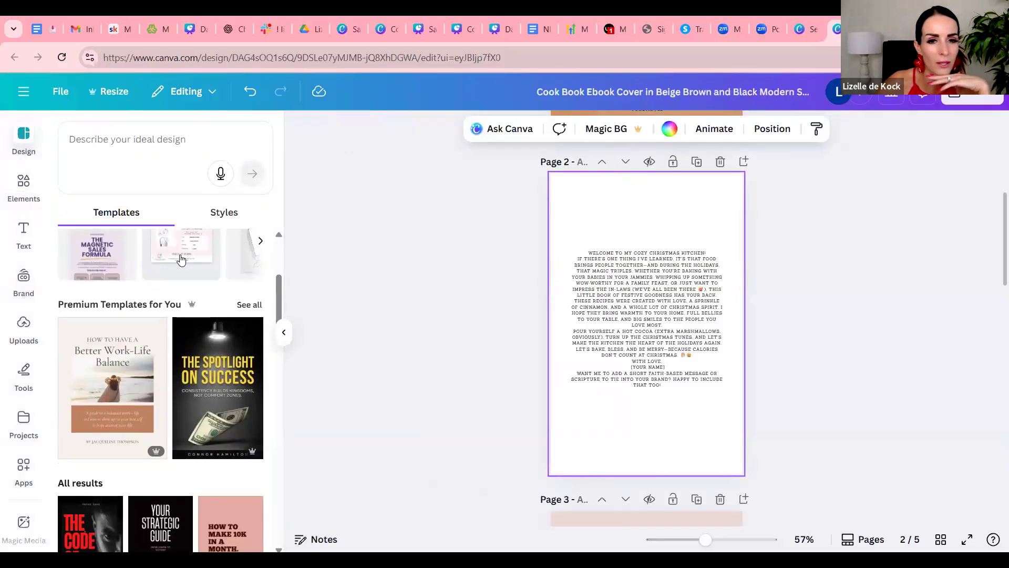
pyautogui.scroll(-6, 222, 332)
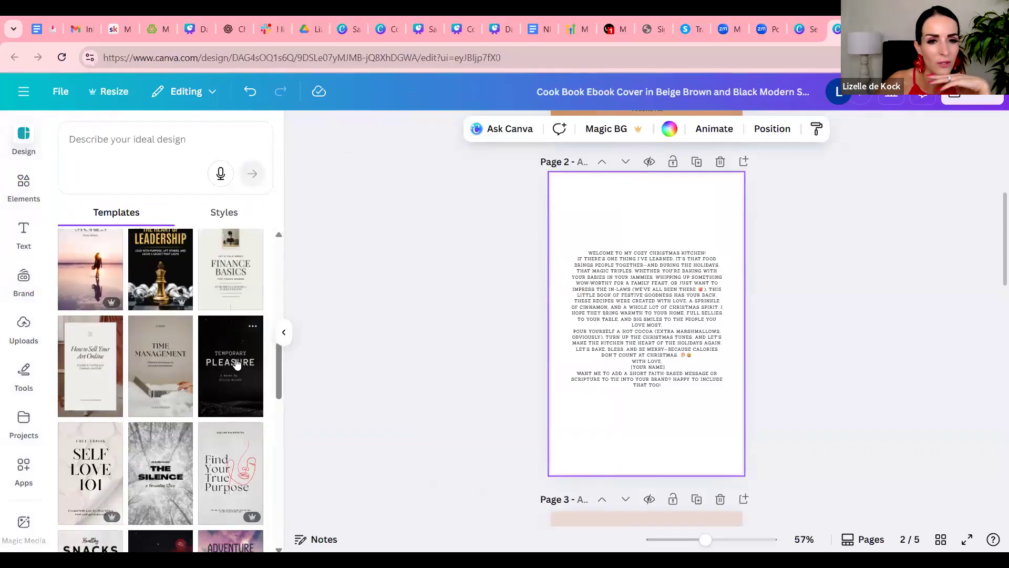
pyautogui.scroll(-6, 237, 363)
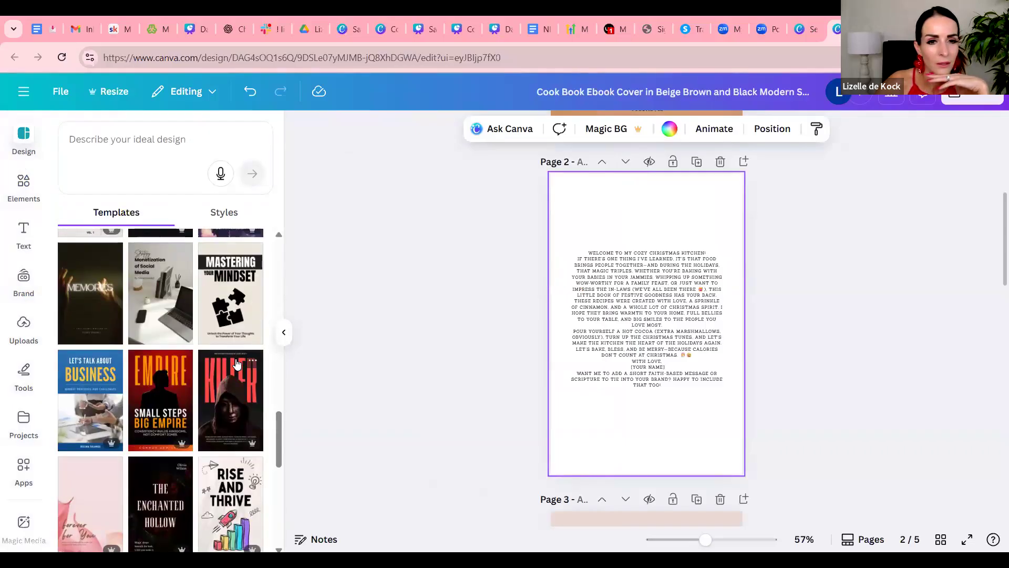
pyautogui.scroll(5, 236, 363)
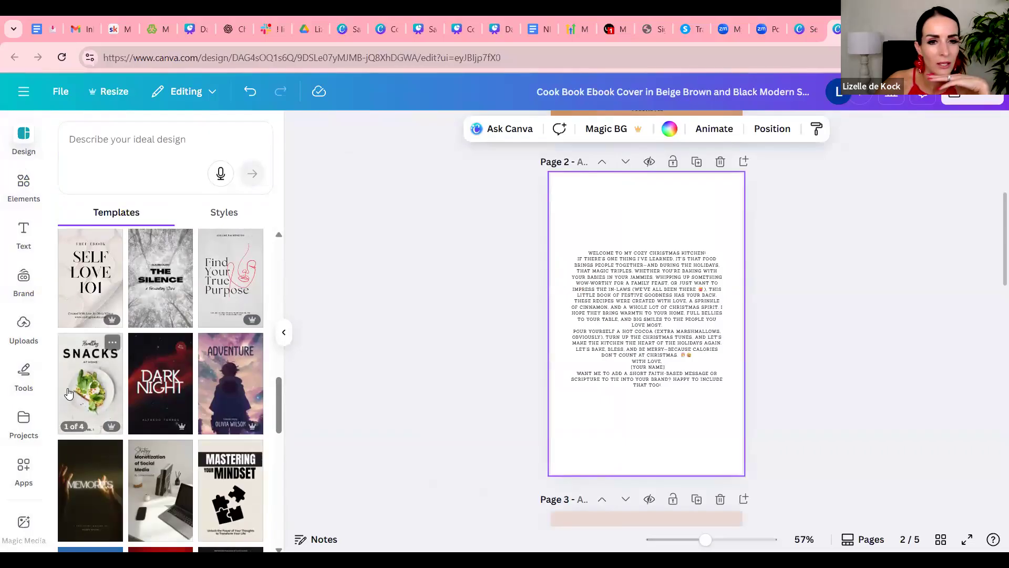
pyautogui.click(85, 386)
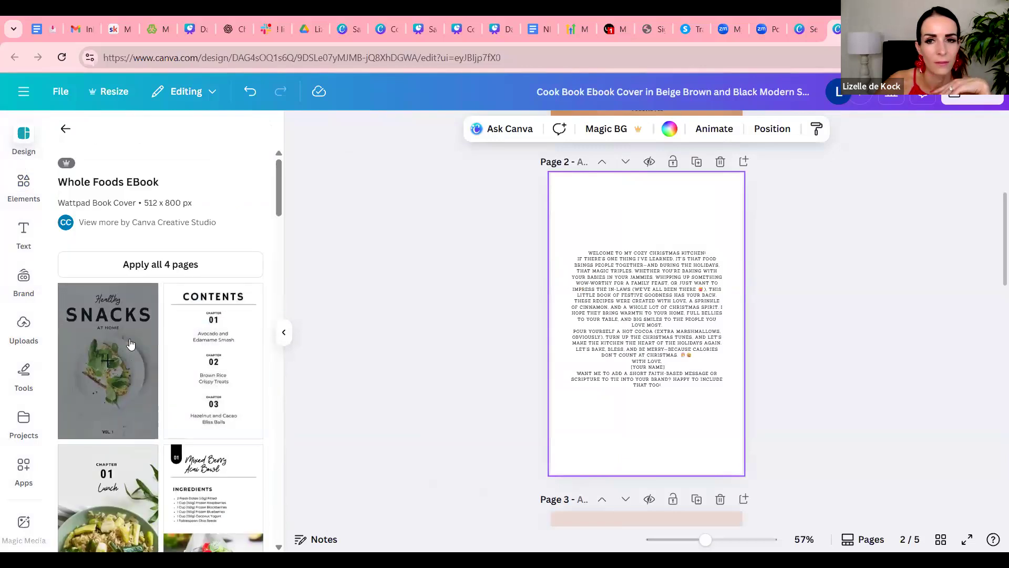
pyautogui.click(130, 343)
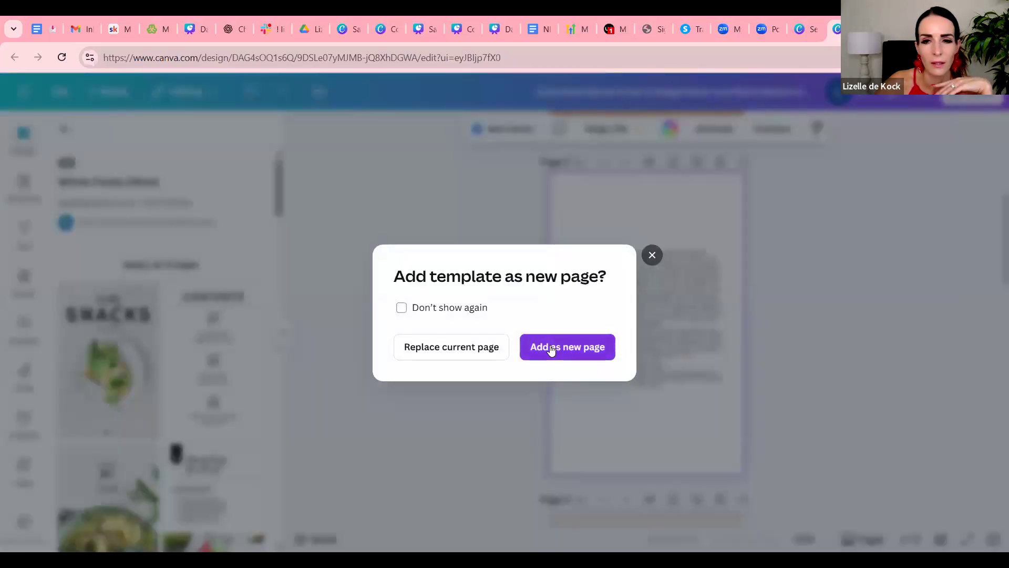
pyautogui.click(550, 349)
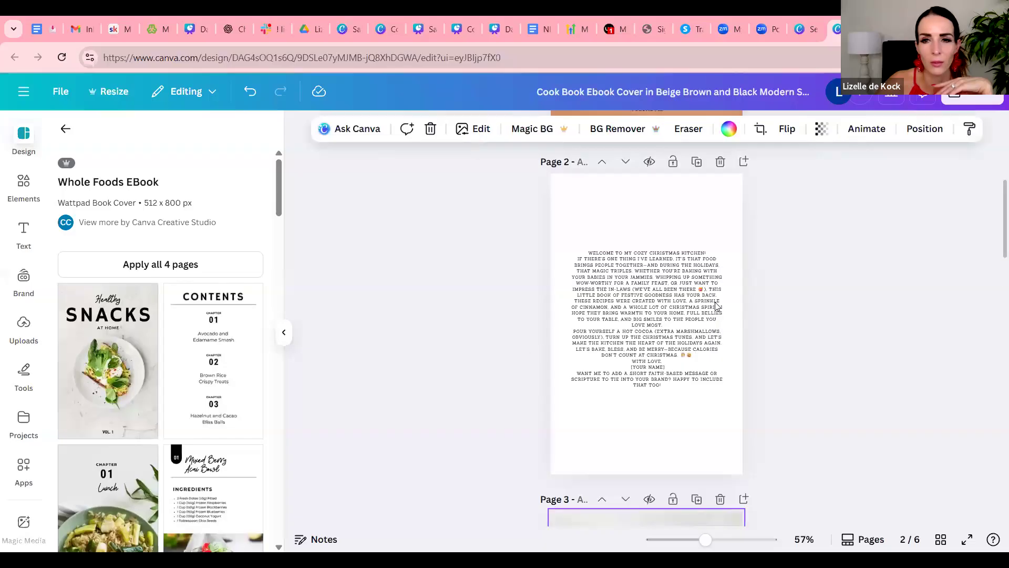
# Compare the new Snacks page with the plain introduction page and delete the plain introduction page
pyautogui.scroll(5, 766, 335)
pyautogui.scroll(-7, 767, 336)
pyautogui.scroll(-5, 766, 334)
pyautogui.scroll(1, 755, 342)
pyautogui.scroll(-5, 744, 330)
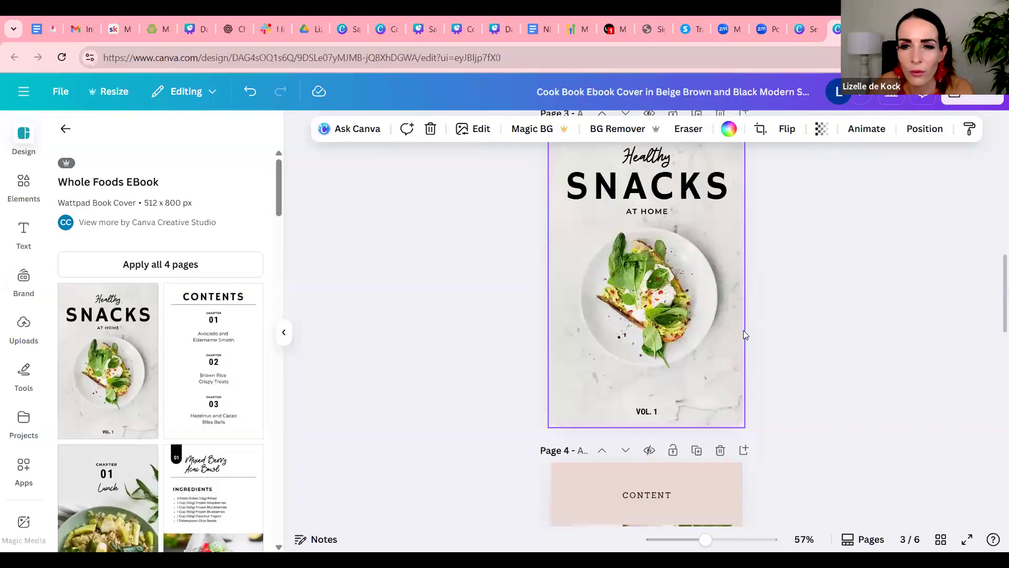
pyautogui.scroll(10, 743, 330)
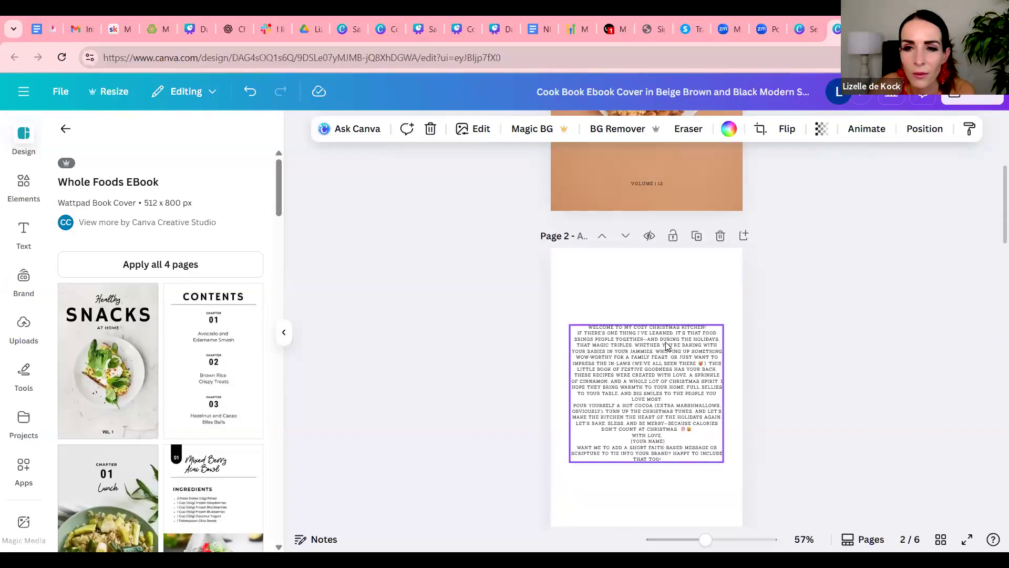
pyautogui.click(720, 235)
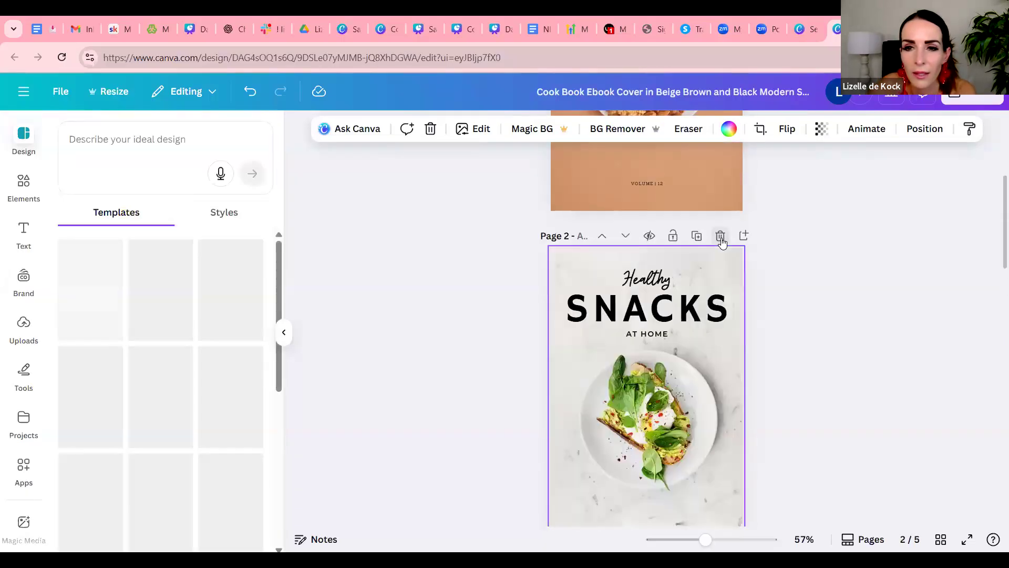
pyautogui.scroll(1, 678, 262)
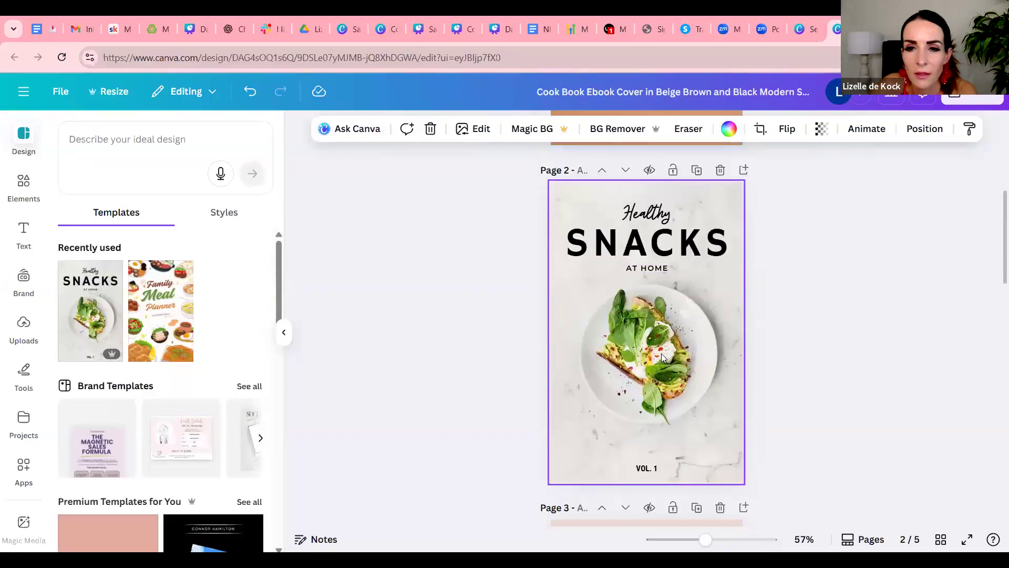
# Replace the "SNACKS" heading on page 2 with "WELCOME" and shrink it to a font size of about 54 to fit one line
pyautogui.doubleClick(662, 241)
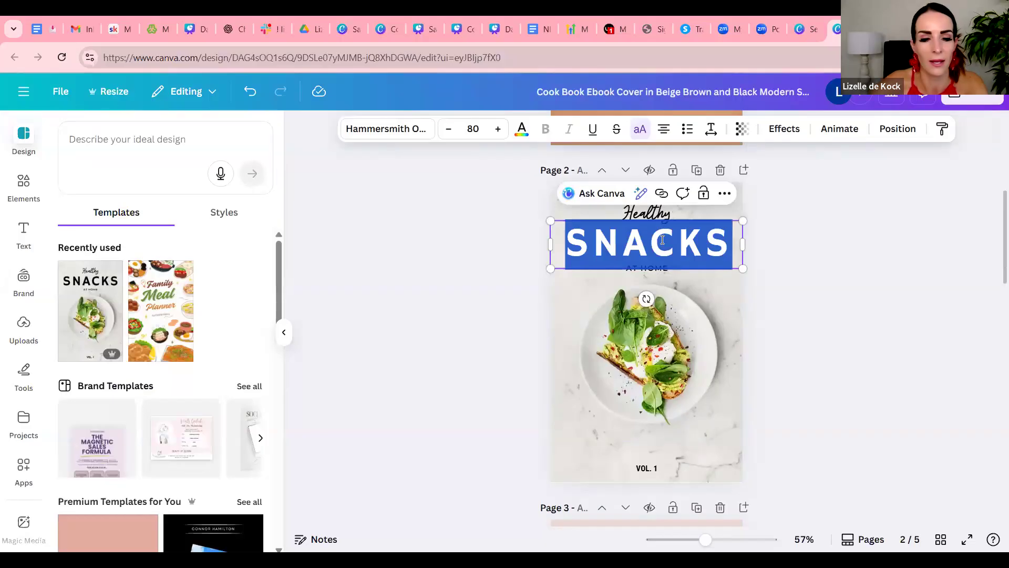
pyautogui.write('WELCOME')
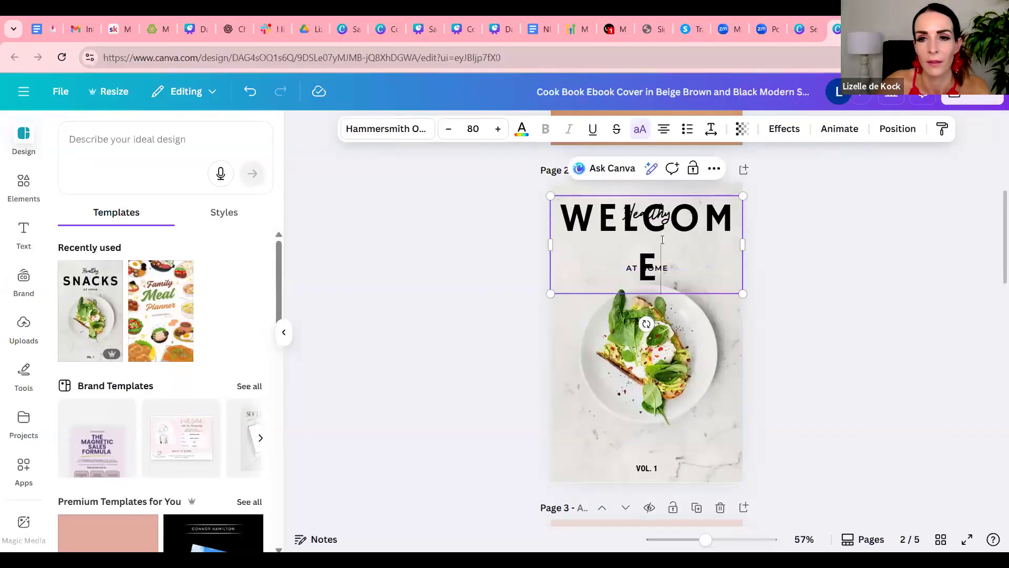
pyautogui.moveTo(743, 197); pyautogui.dragTo(718, 253)
pyautogui.click(780, 253)
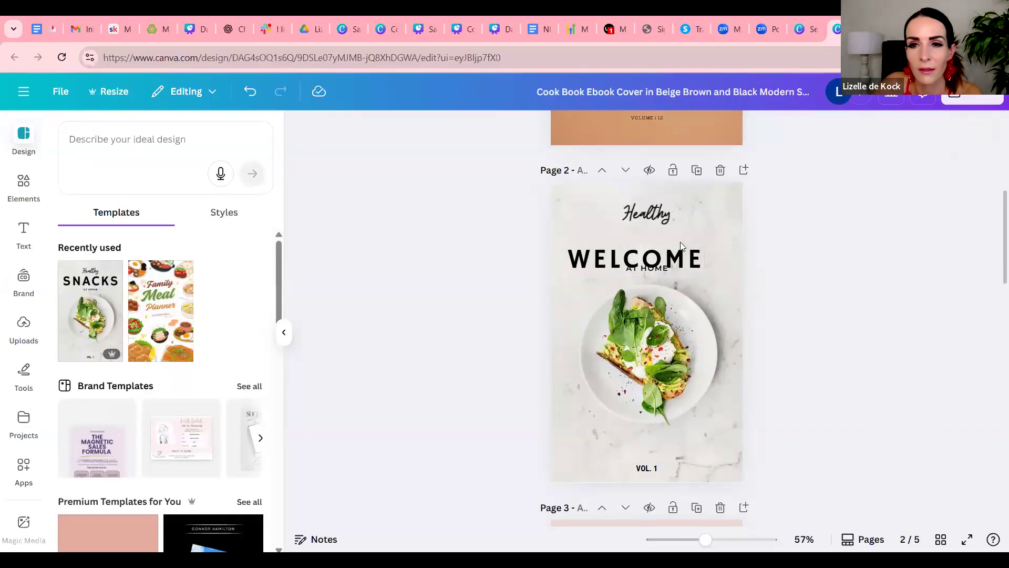
# Move the "Healthy" script text down out of the way and place the "WELCOME" heading near the page's upper edge
pyautogui.doubleClick(646, 218)
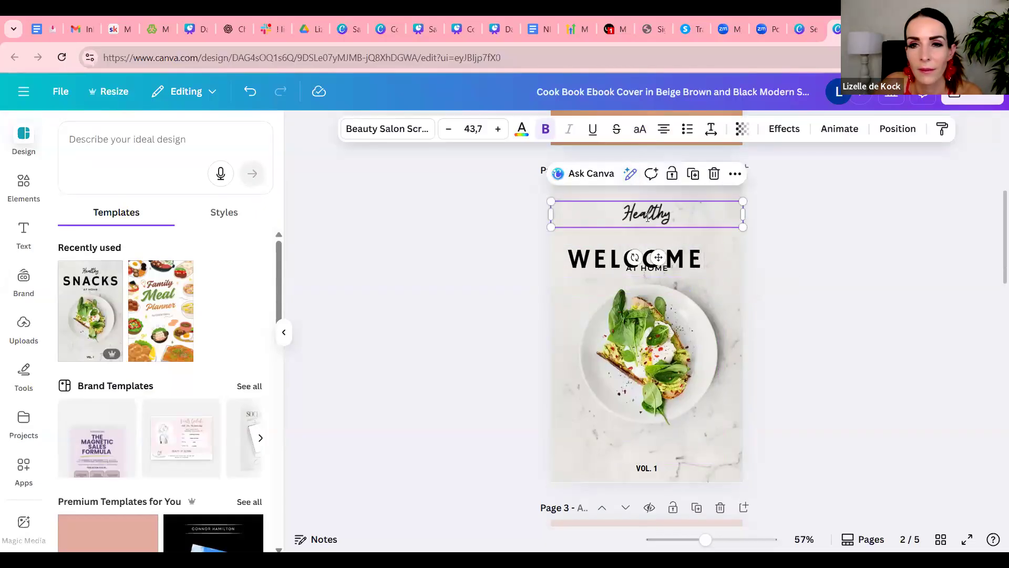
pyautogui.click(800, 253)
pyautogui.moveTo(665, 222); pyautogui.dragTo(738, 312)
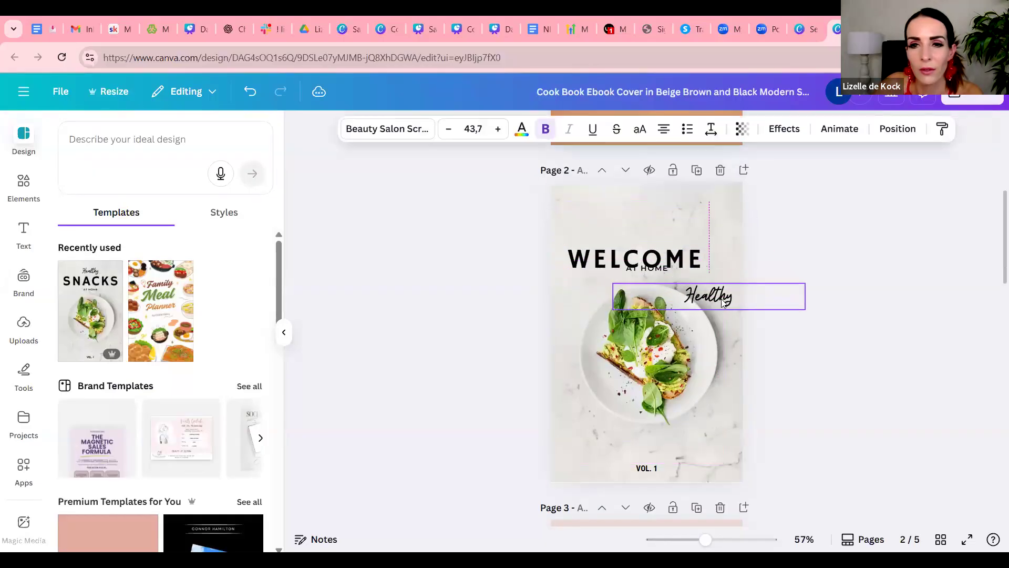
pyautogui.click(600, 259)
pyautogui.moveTo(599, 259); pyautogui.dragTo(589, 221)
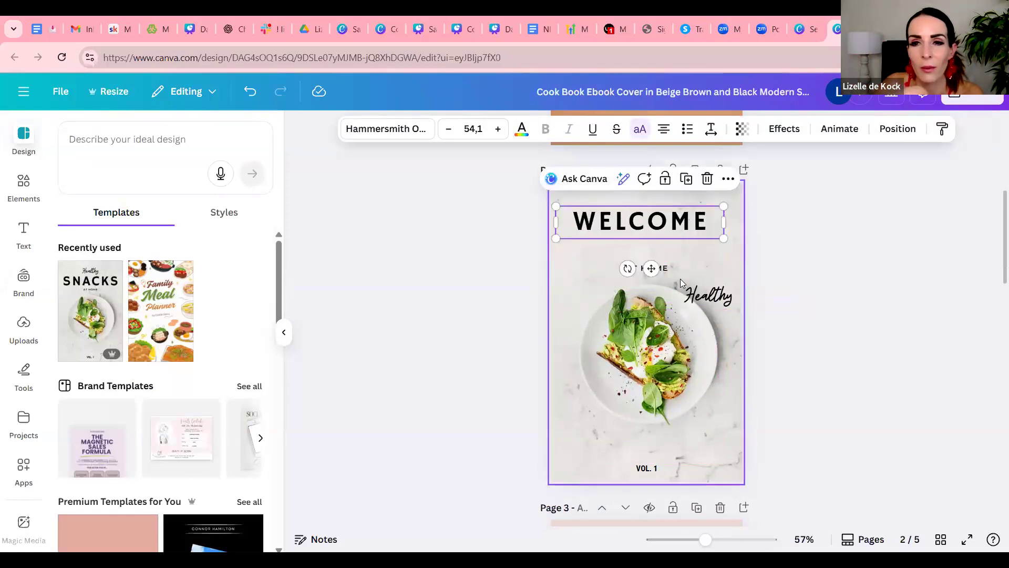
pyautogui.moveTo(705, 221); pyautogui.dragTo(714, 216)
# Place the "Healthy" script text just beneath the "WELCOME" heading and replace its wording with "to my Christmas table"
pyautogui.click(714, 293)
pyautogui.moveTo(715, 294); pyautogui.dragTo(657, 246)
pyautogui.doubleClick(658, 247)
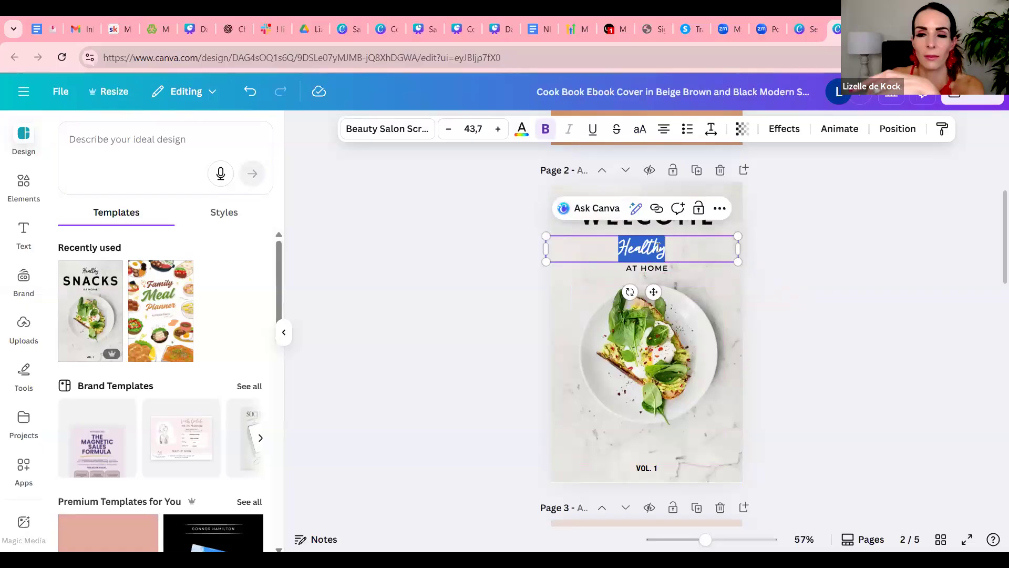
pyautogui.write('to my')
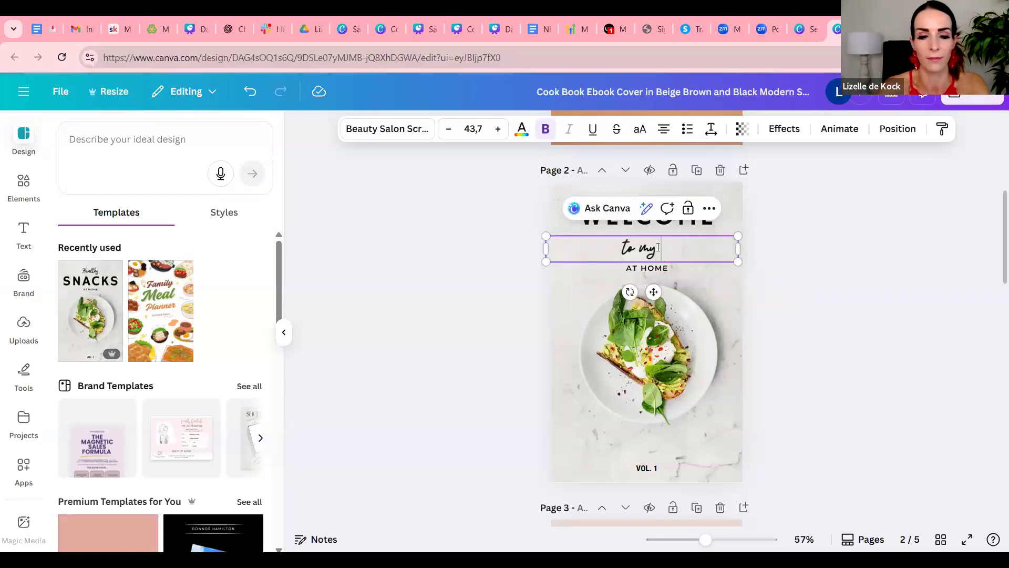
pyautogui.write(' Christmas ')
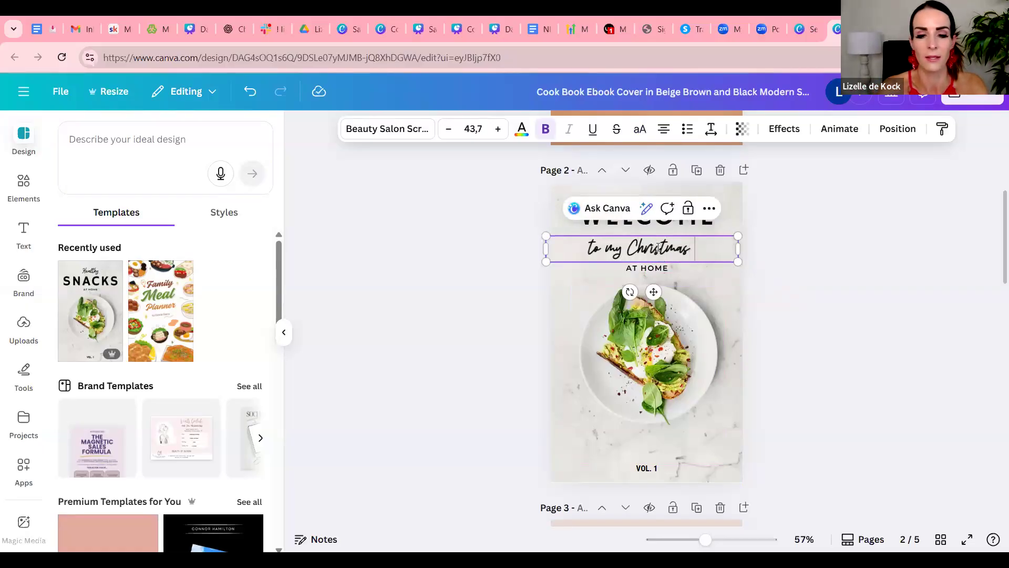
pyautogui.write('table')
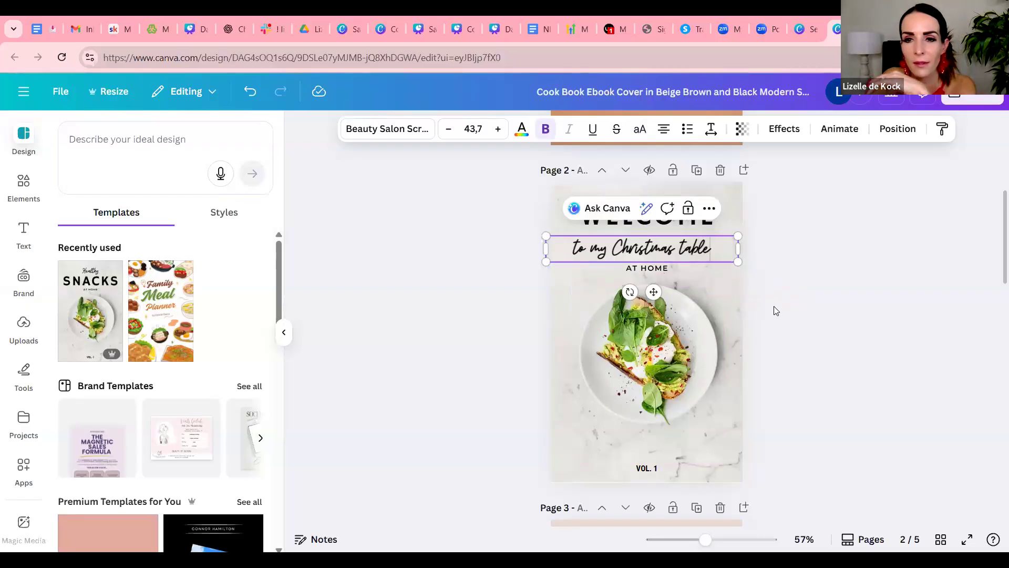
pyautogui.click(757, 277)
# Set the transparency of the background photo on page 2 to 34
pyautogui.scroll(-3, 757, 277)
pyautogui.click(658, 268)
pyautogui.scroll(3, 909, 340)
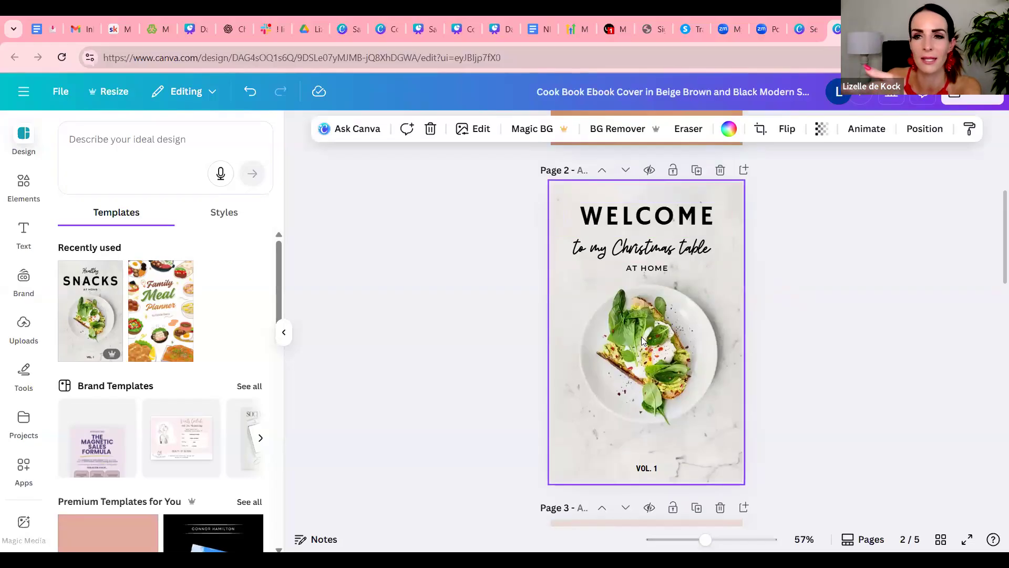
pyautogui.click(823, 131)
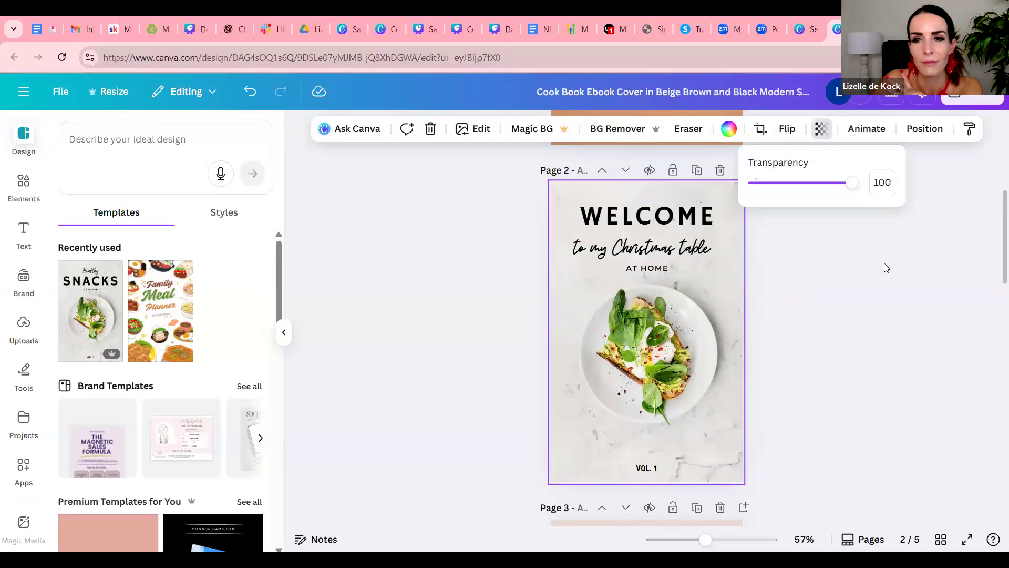
pyautogui.moveTo(855, 185); pyautogui.dragTo(788, 183)
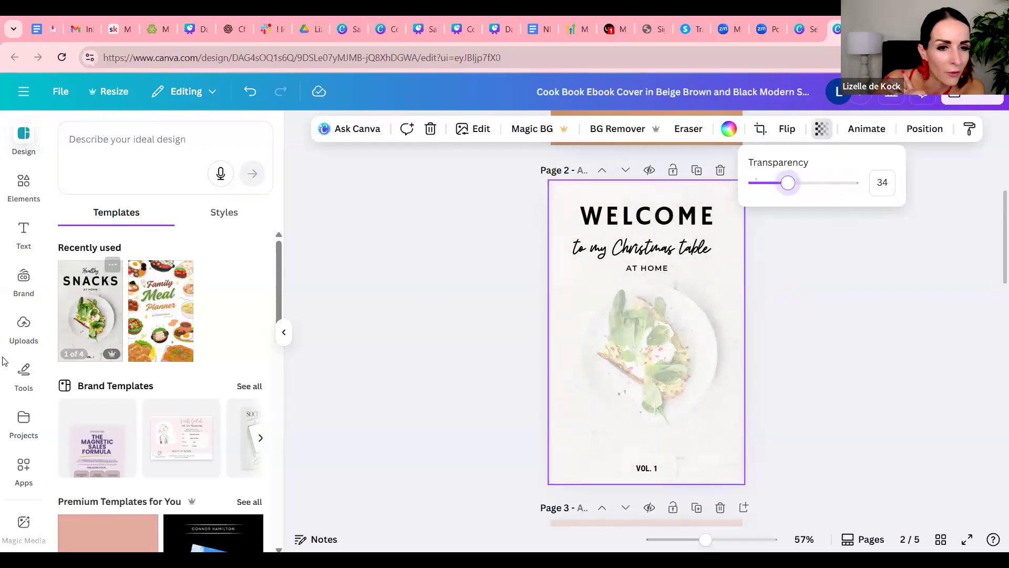
# Search the stock photo library for "christmass dish"
pyautogui.scroll(-2, 44, 398)
pyautogui.scroll(-3, 44, 398)
pyautogui.moveTo(41, 303); pyautogui.dragTo(44, 447)
pyautogui.click(24, 434)
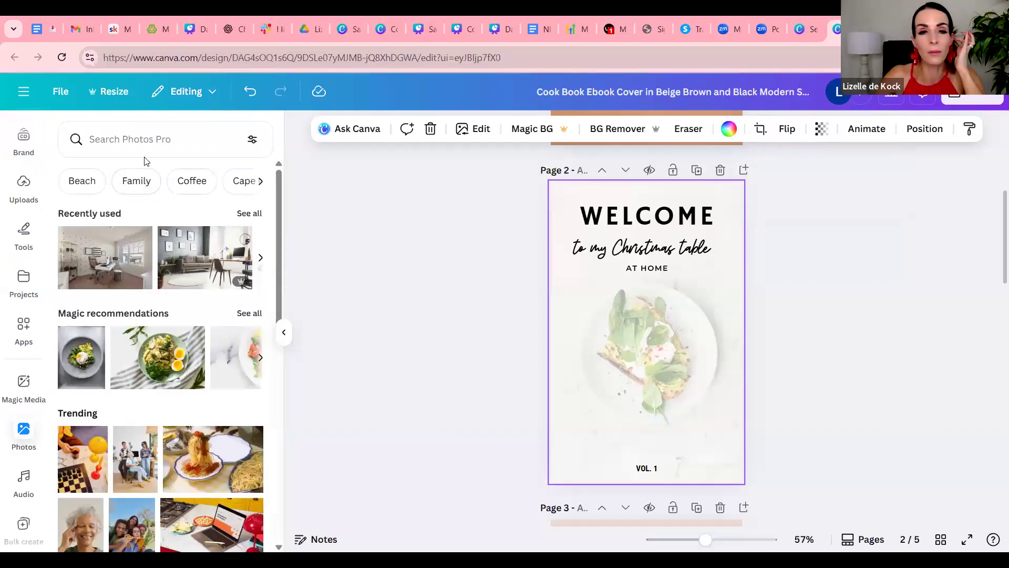
pyautogui.click(153, 139)
pyautogui.write('ch')
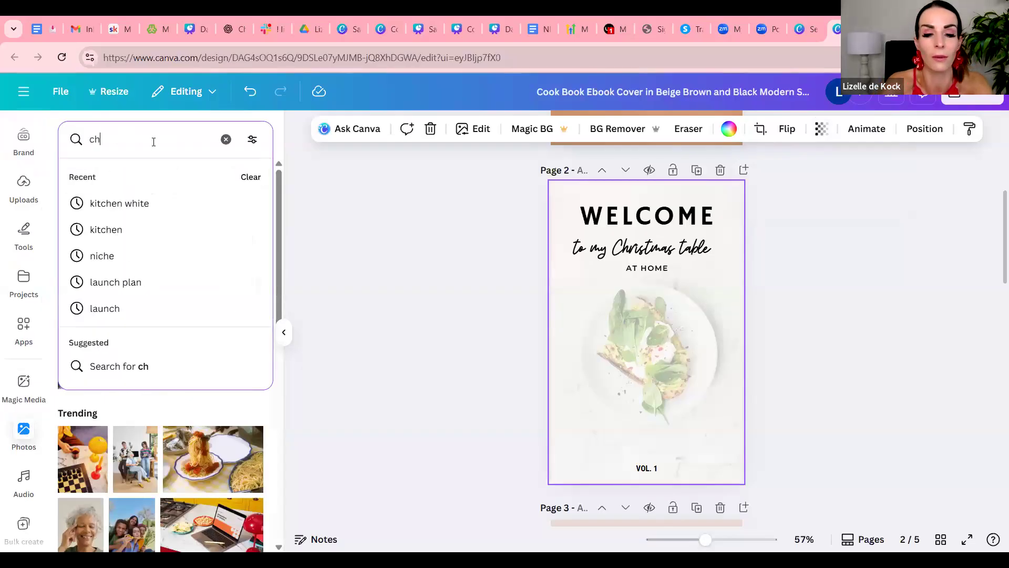
pyautogui.write('rist')
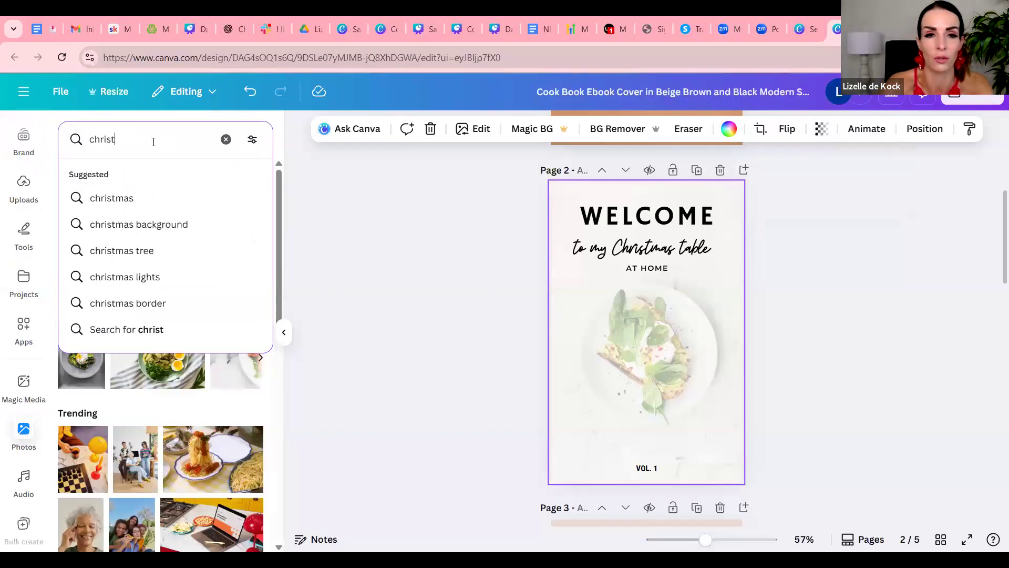
pyautogui.write('mass dish')
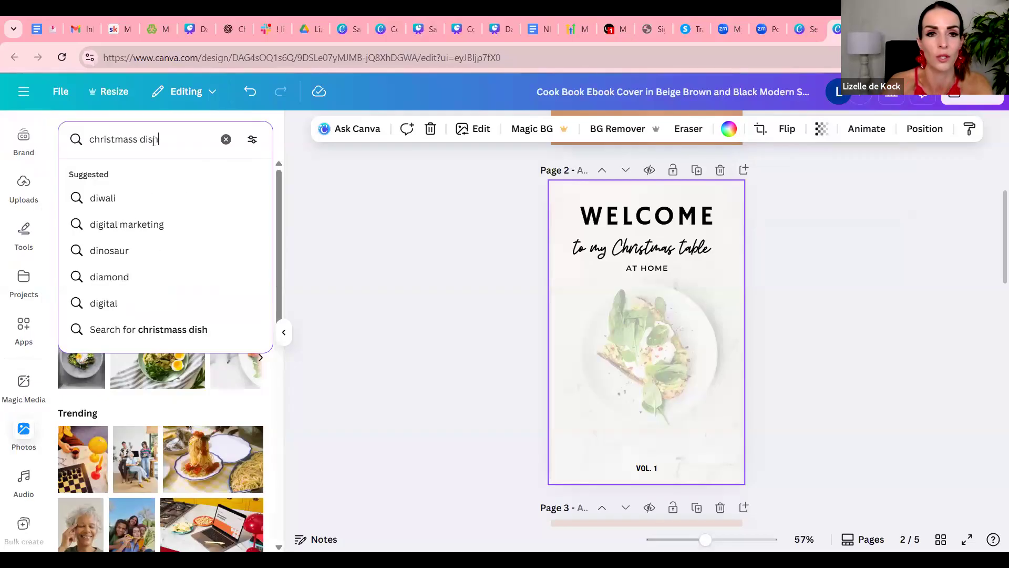
pyautogui.press('Return')
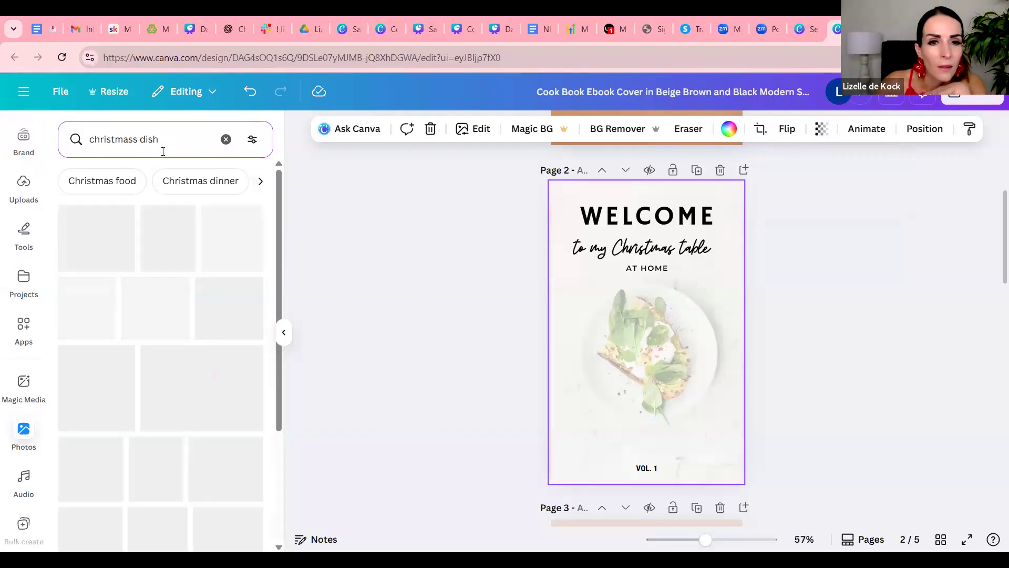
# Find the photo of a cookie plate beside a Christmas tree and make it the background of page 2
pyautogui.scroll(-5, 242, 232)
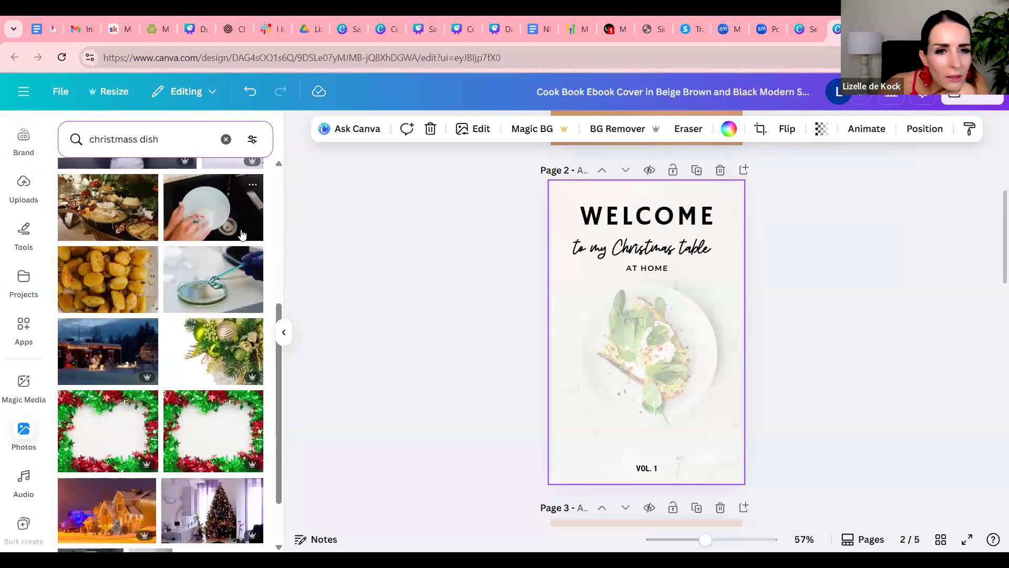
pyautogui.scroll(-4, 241, 233)
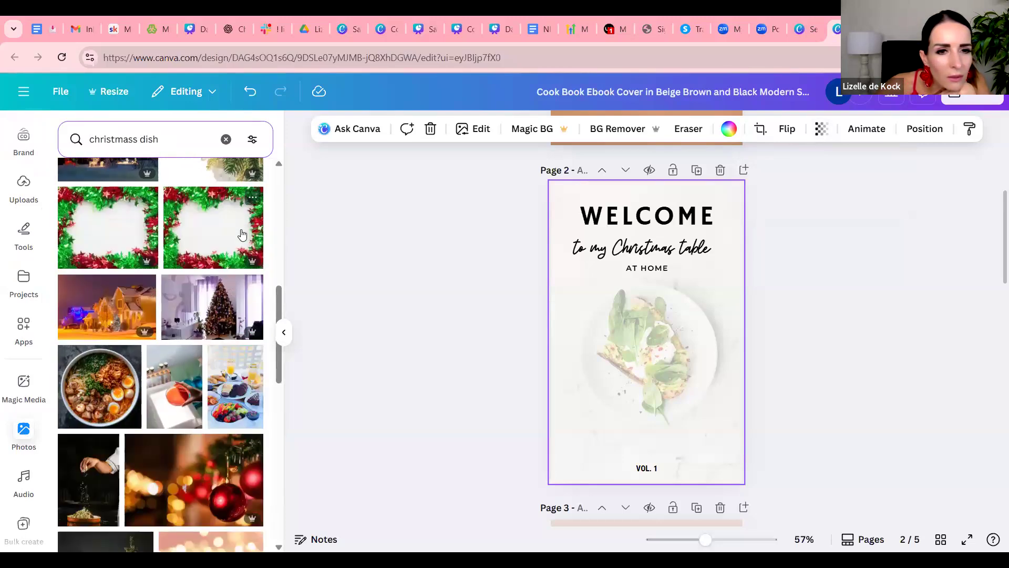
pyautogui.scroll(-4, 241, 234)
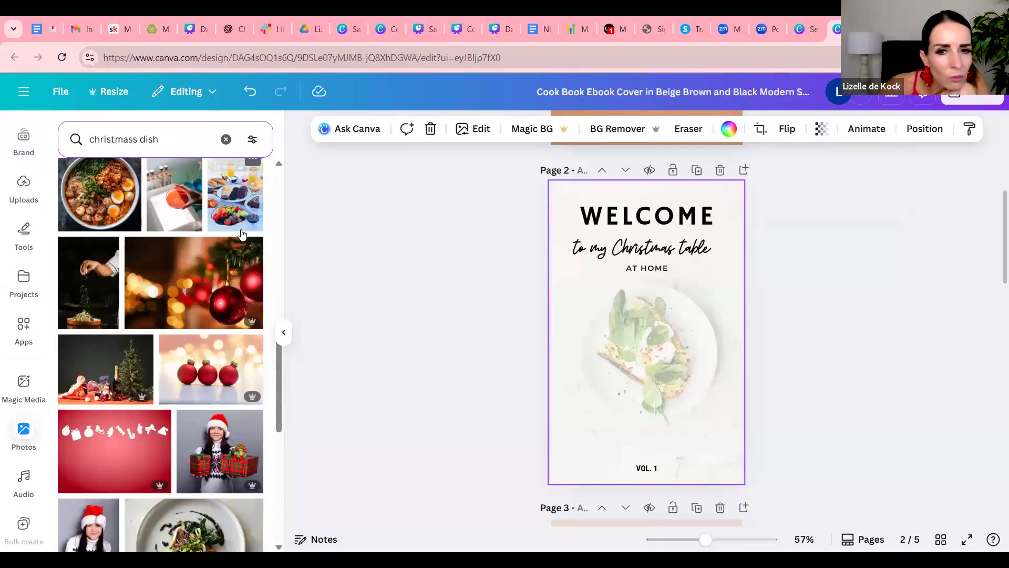
pyautogui.scroll(-5, 241, 233)
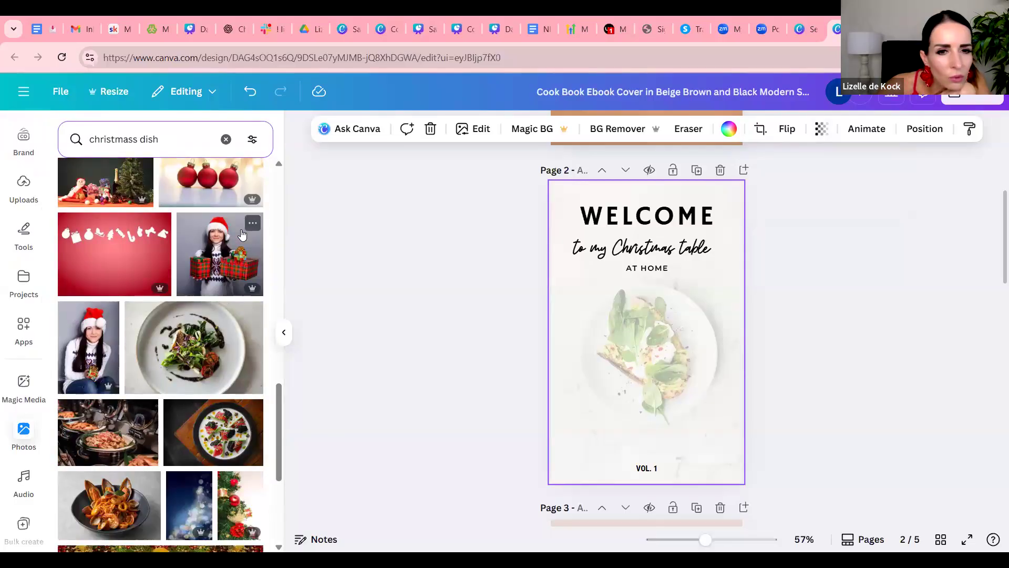
pyautogui.scroll(-1, 241, 233)
pyautogui.scroll(-3, 241, 233)
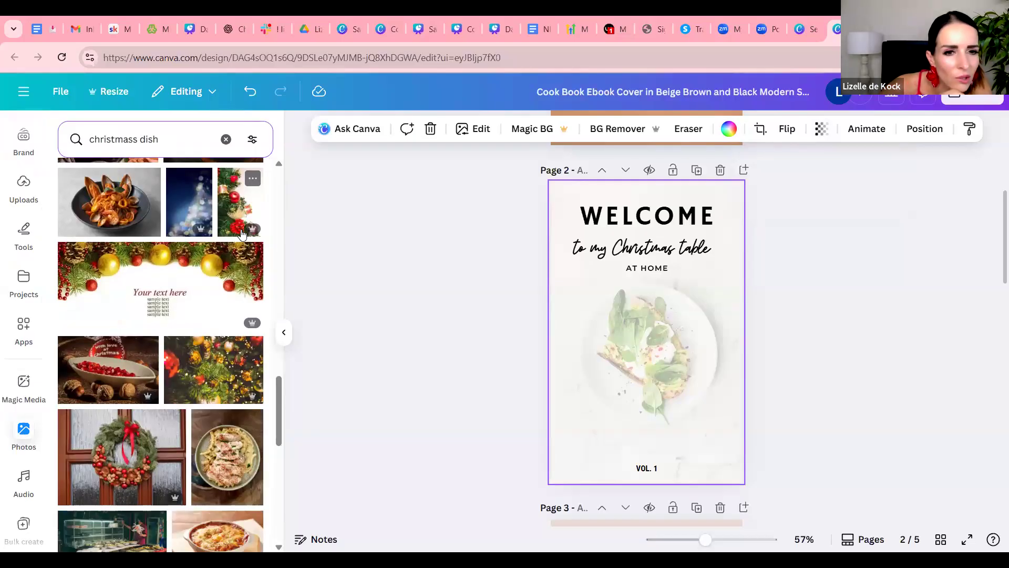
pyautogui.scroll(-6, 241, 234)
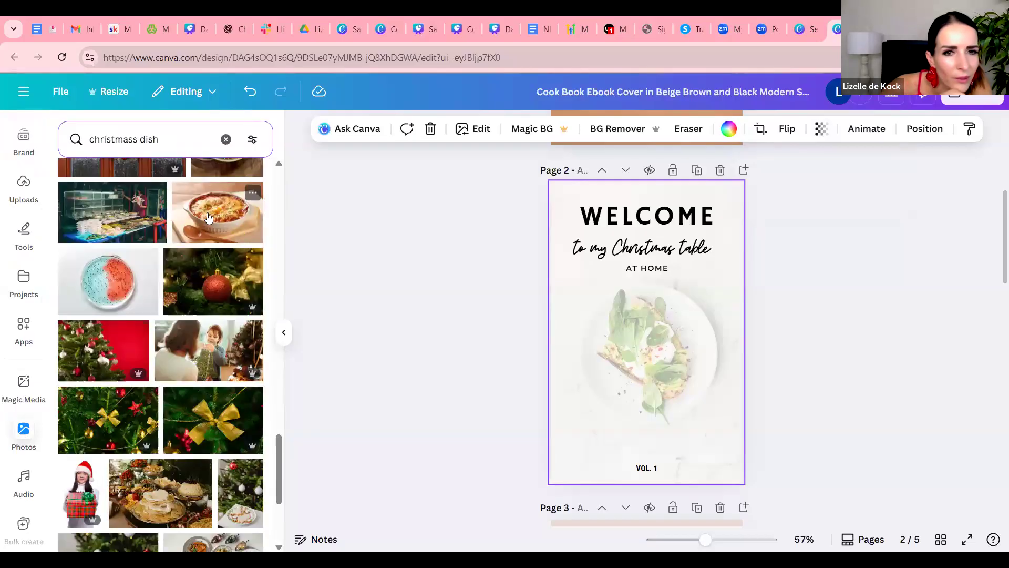
pyautogui.scroll(-2, 209, 220)
pyautogui.scroll(-3, 209, 220)
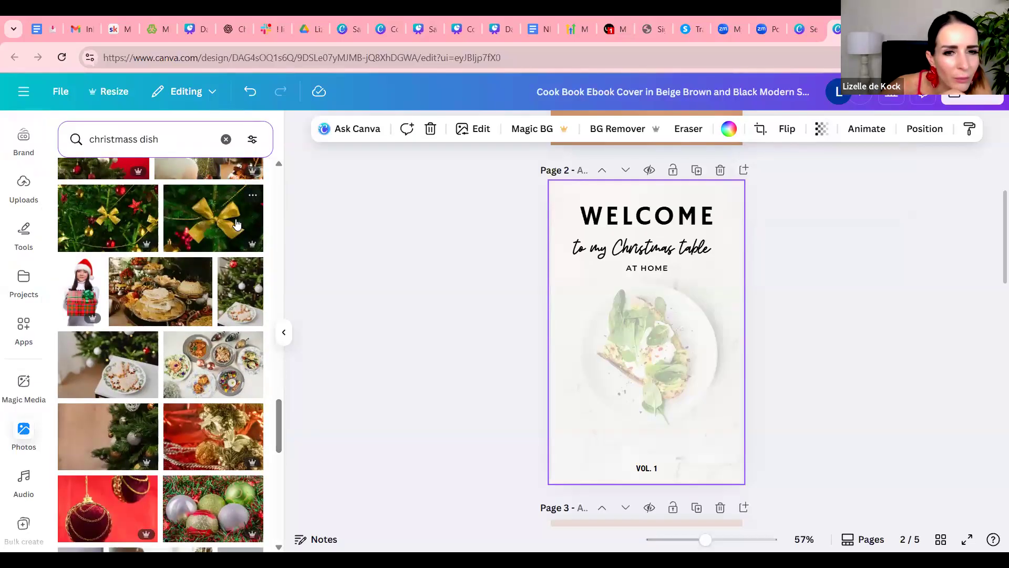
pyautogui.scroll(-3, 237, 224)
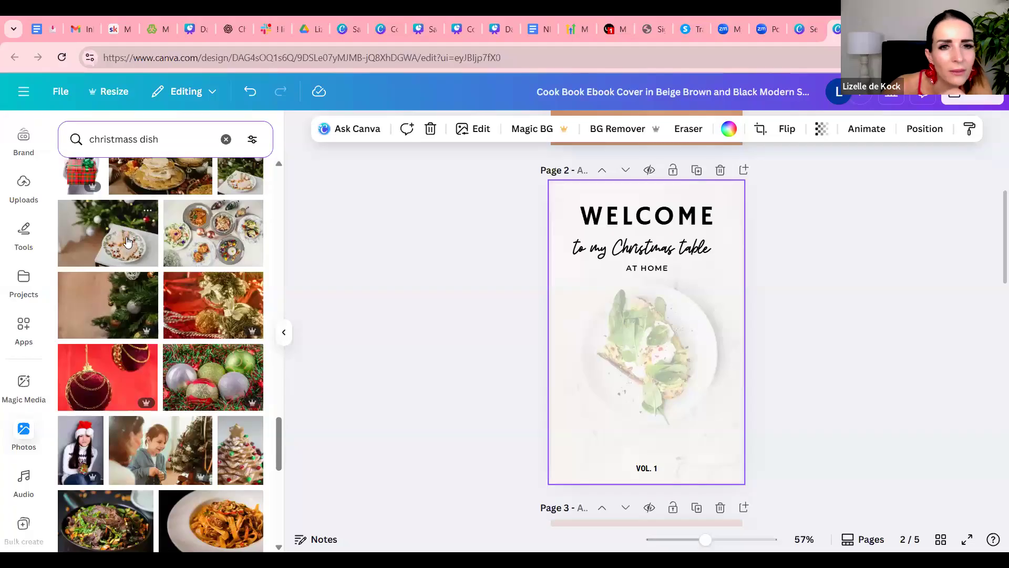
pyautogui.moveTo(134, 237); pyautogui.dragTo(554, 203)
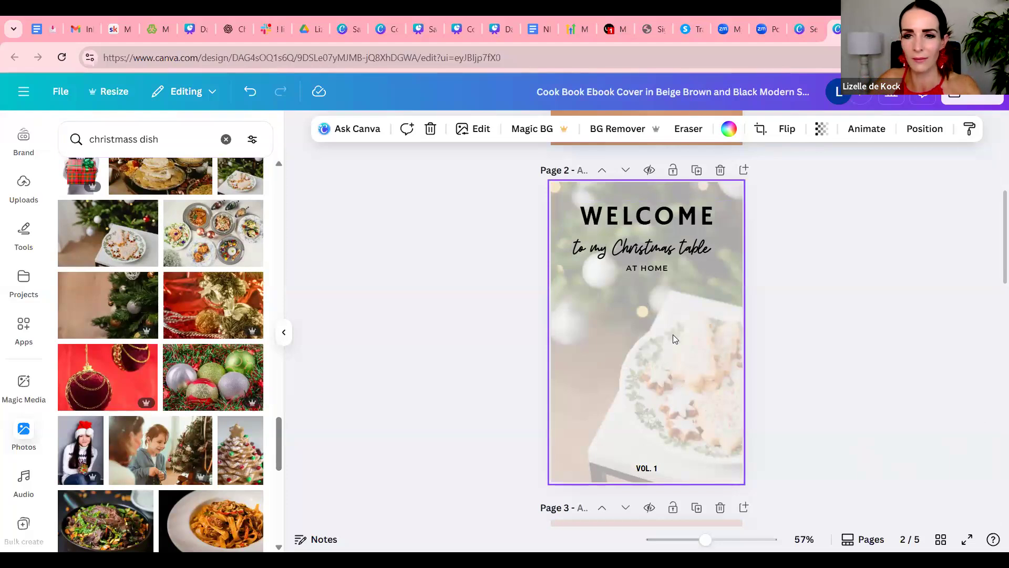
# Paste the Christmas introduction text onto page 2 and place it just below the "AT HOME" line
pyautogui.hotkey('ctrl', 'v')
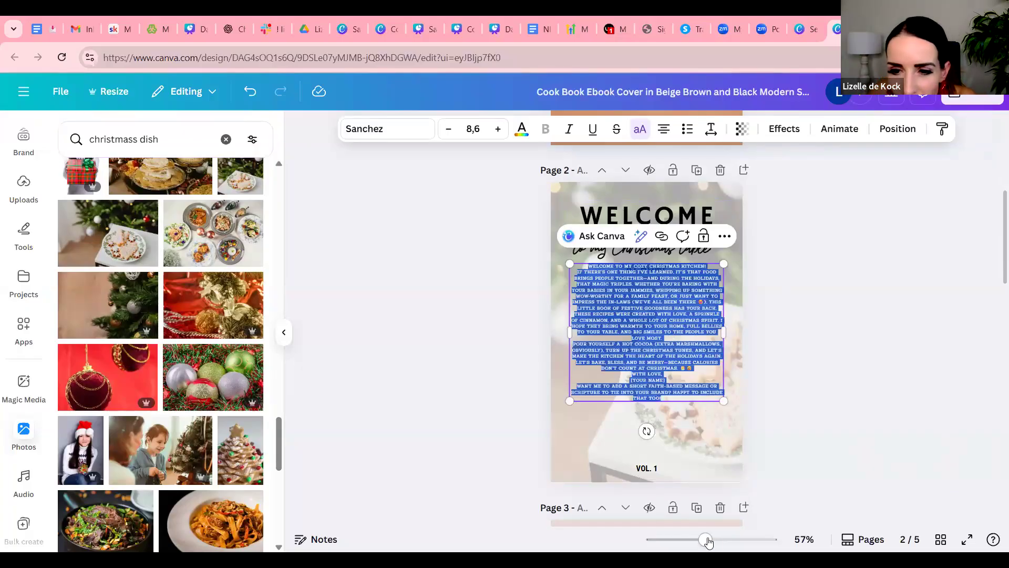
pyautogui.moveTo(706, 540)
pyautogui.mouseDown()
pyautogui.moveTo(736, 544)
pyautogui.moveTo(670, 536)
pyautogui.moveTo(716, 539)
pyautogui.mouseUp()
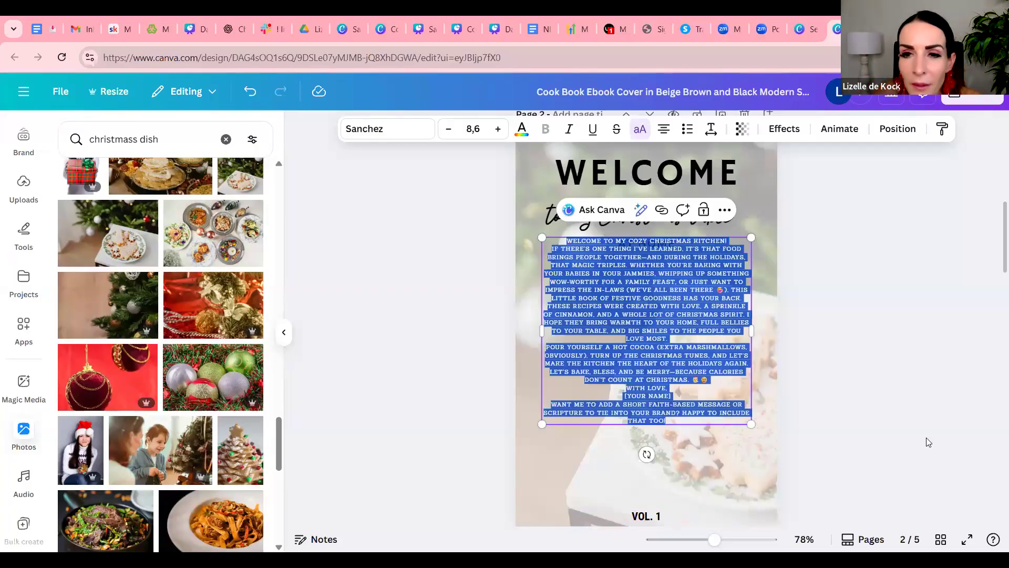
pyautogui.click(692, 276)
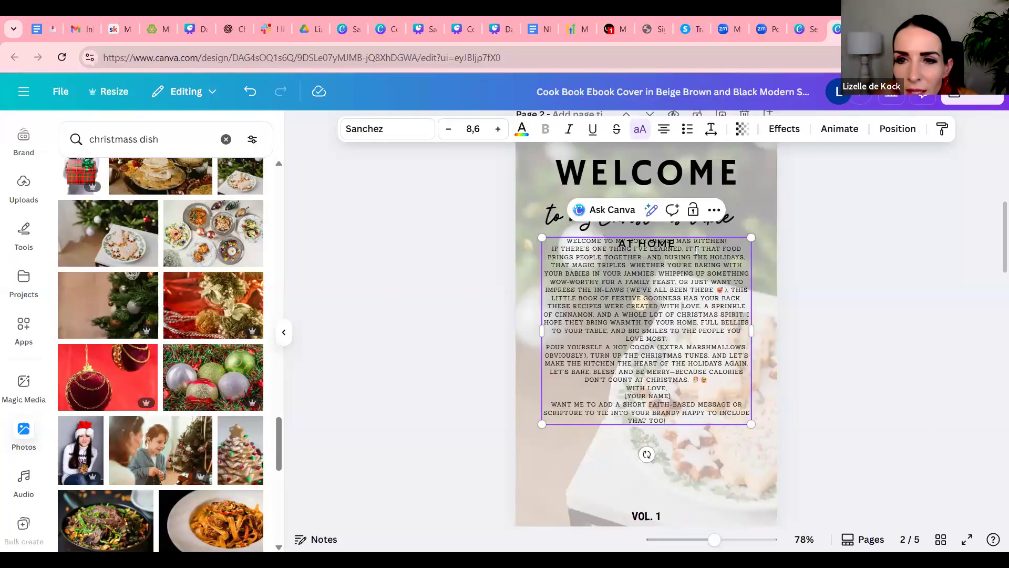
pyautogui.click(868, 287)
pyautogui.moveTo(674, 314); pyautogui.dragTo(672, 342)
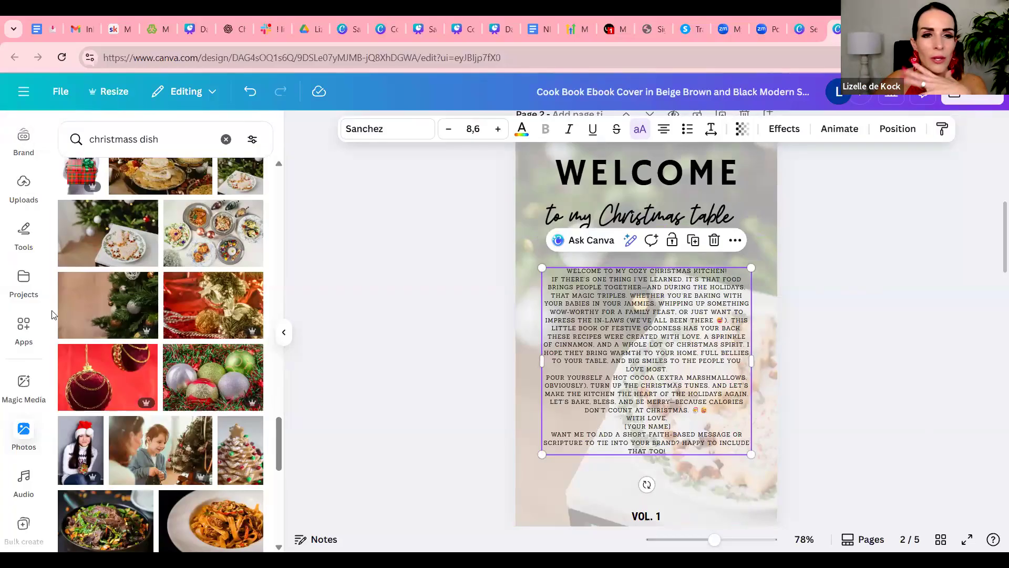
# Add a solid square with slightly rounded corners from the Square shapes to page 2
pyautogui.scroll(5, 63, 310)
pyautogui.scroll(3, 10, 210)
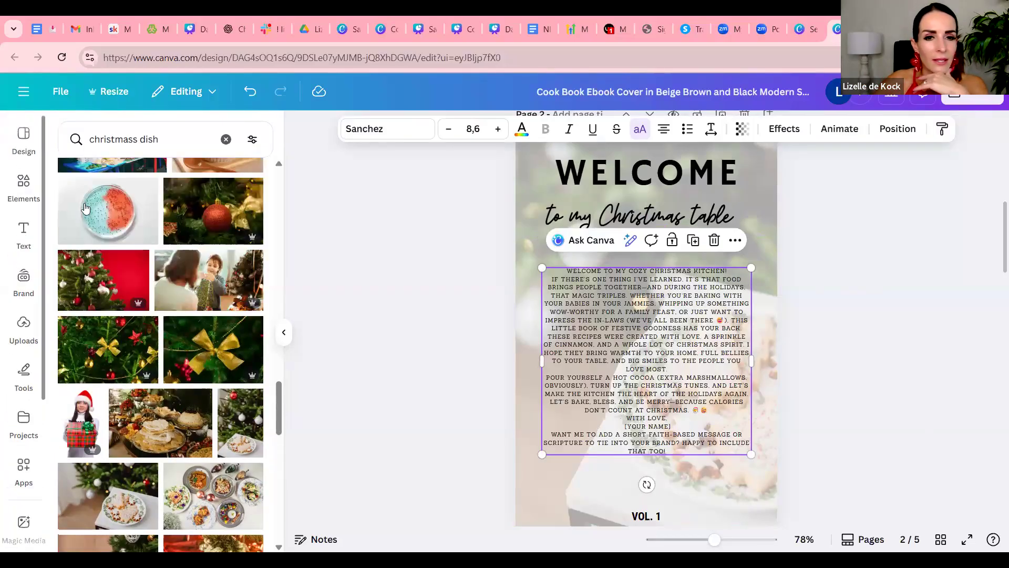
pyautogui.click(21, 185)
pyautogui.click(21, 185)
pyautogui.scroll(-2, 185, 269)
pyautogui.scroll(2, 185, 270)
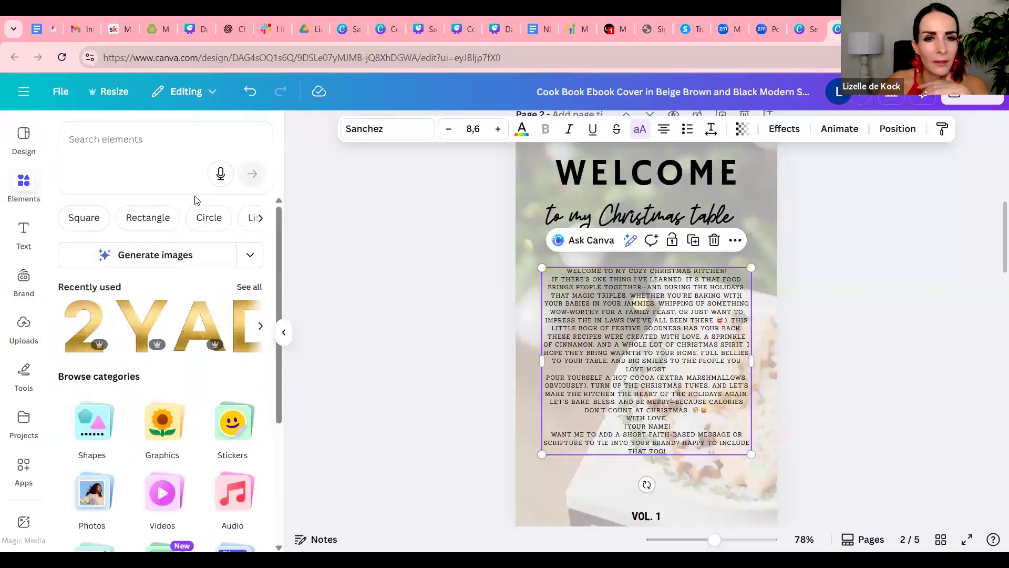
pyautogui.click(96, 220)
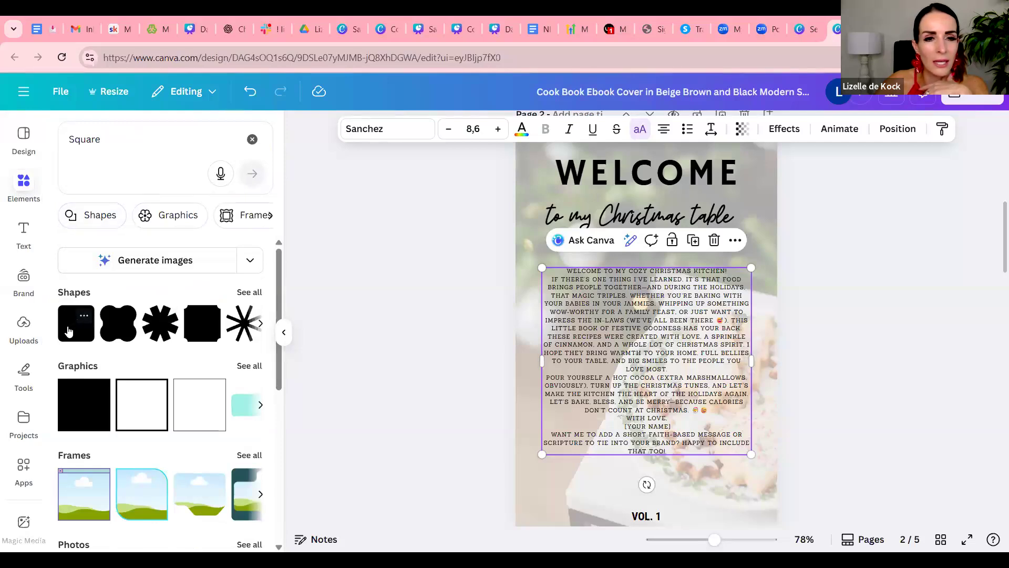
pyautogui.click(69, 331)
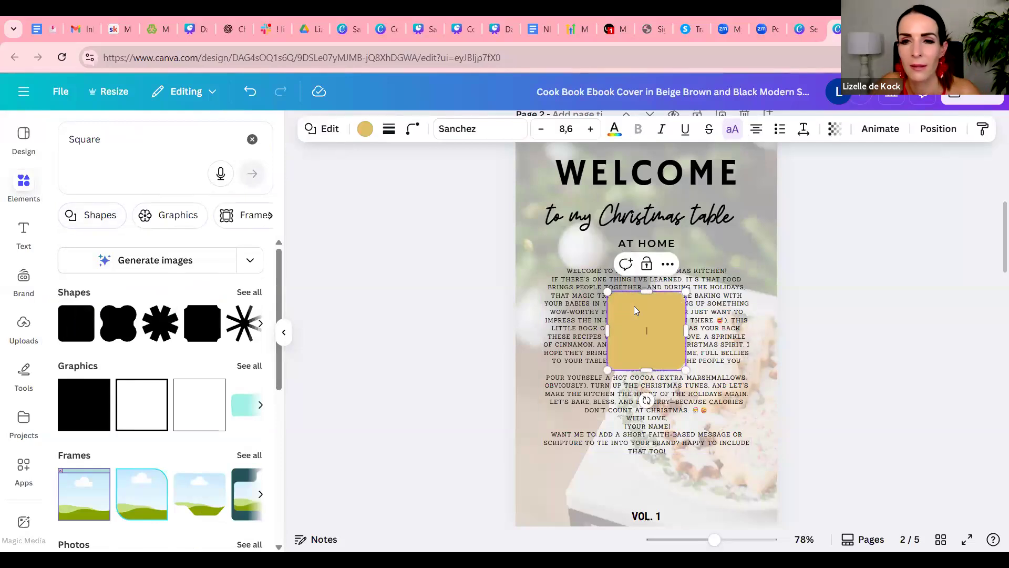
# Stretch the square on all four sides to about 457 by 418 px so it covers the introduction text
pyautogui.moveTo(606, 331); pyautogui.dragTo(532, 330)
pyautogui.moveTo(635, 290); pyautogui.dragTo(608, 257)
pyautogui.moveTo(686, 313); pyautogui.dragTo(768, 314)
pyautogui.moveTo(650, 371); pyautogui.dragTo(660, 485)
# Try bright green and lime fills on the box and settle on the olive green from the photo colors
pyautogui.click(366, 129)
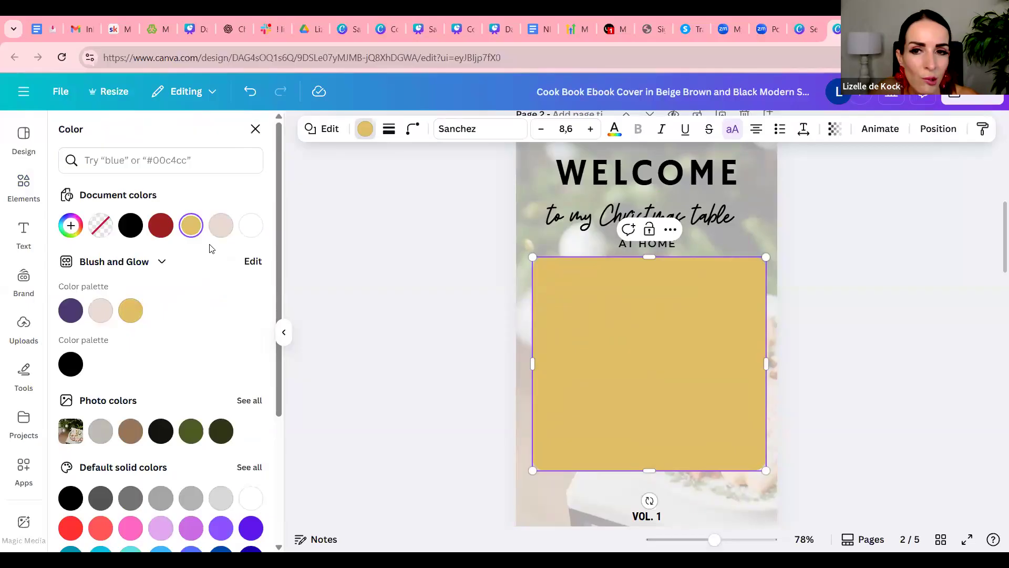
pyautogui.click(192, 431)
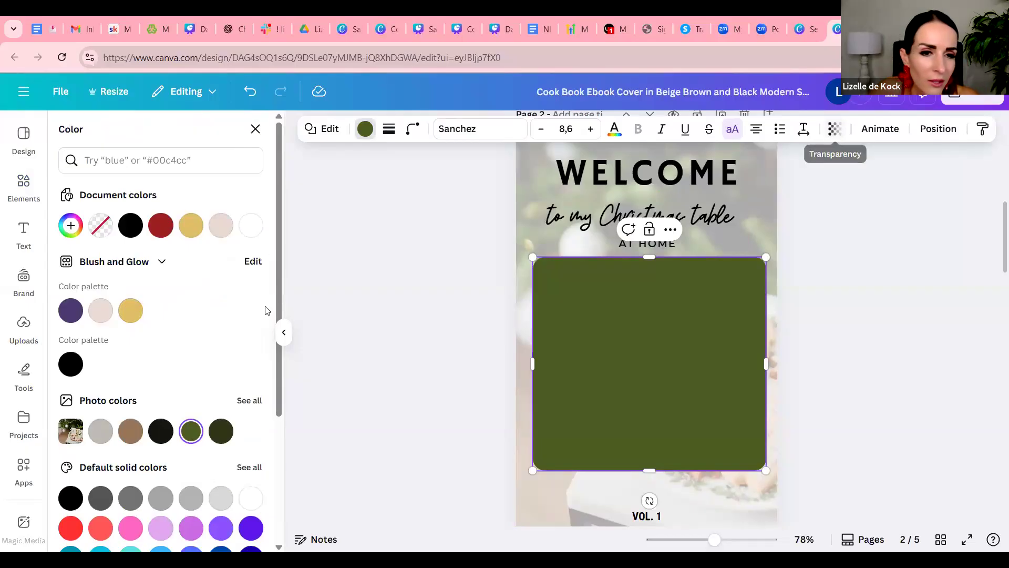
pyautogui.scroll(-3, 195, 327)
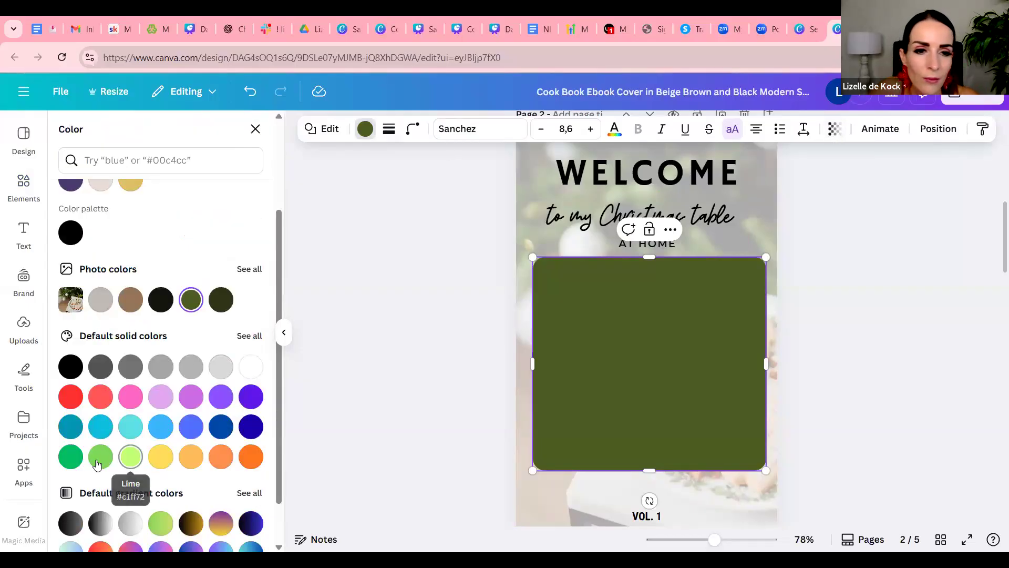
pyautogui.click(70, 455)
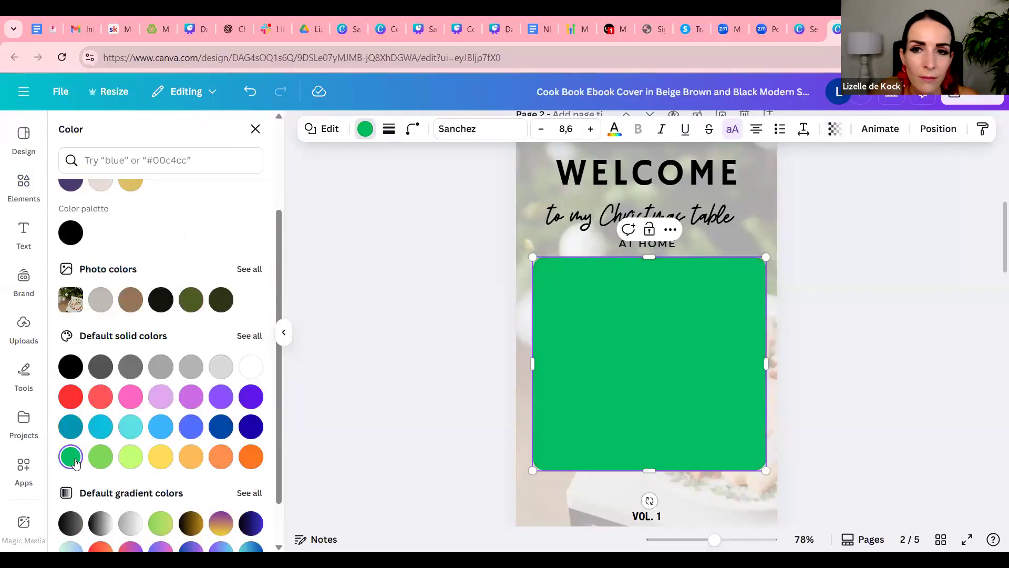
pyautogui.click(125, 462)
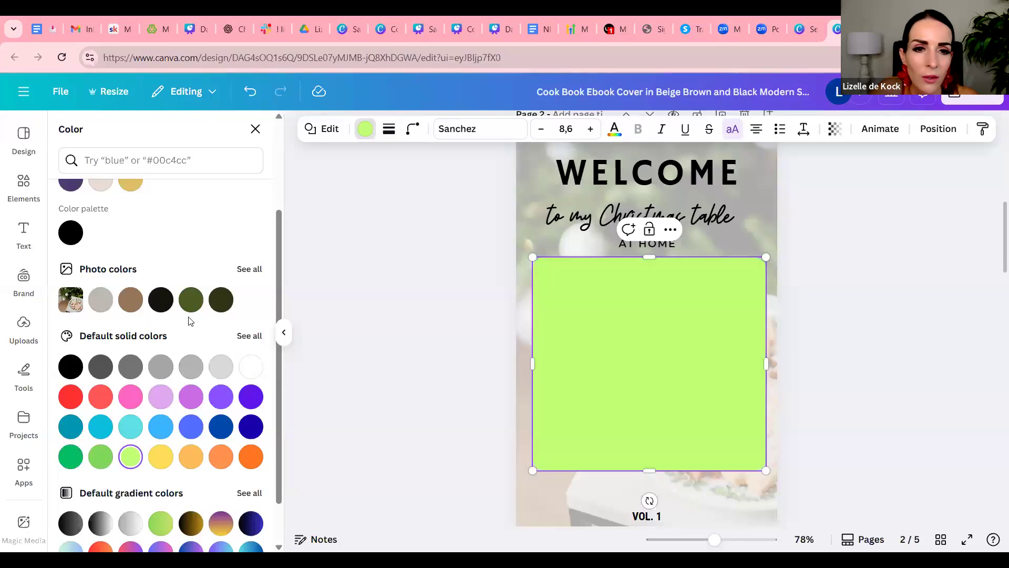
pyautogui.click(191, 300)
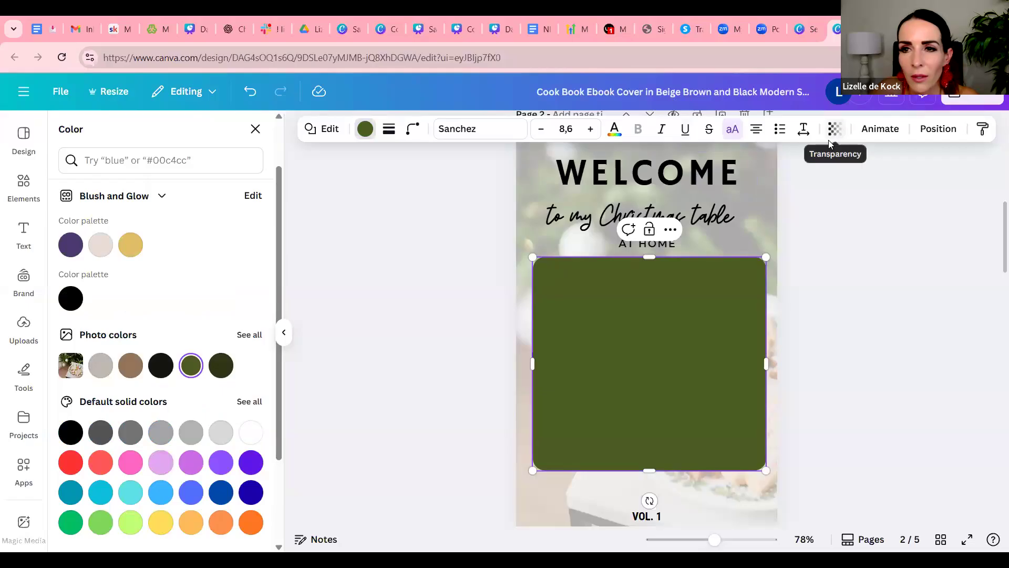
# Set the olive green box's transparency to 60 and send it backward behind the introduction text
pyautogui.click(834, 129)
pyautogui.moveTo(857, 185); pyautogui.dragTo(829, 187)
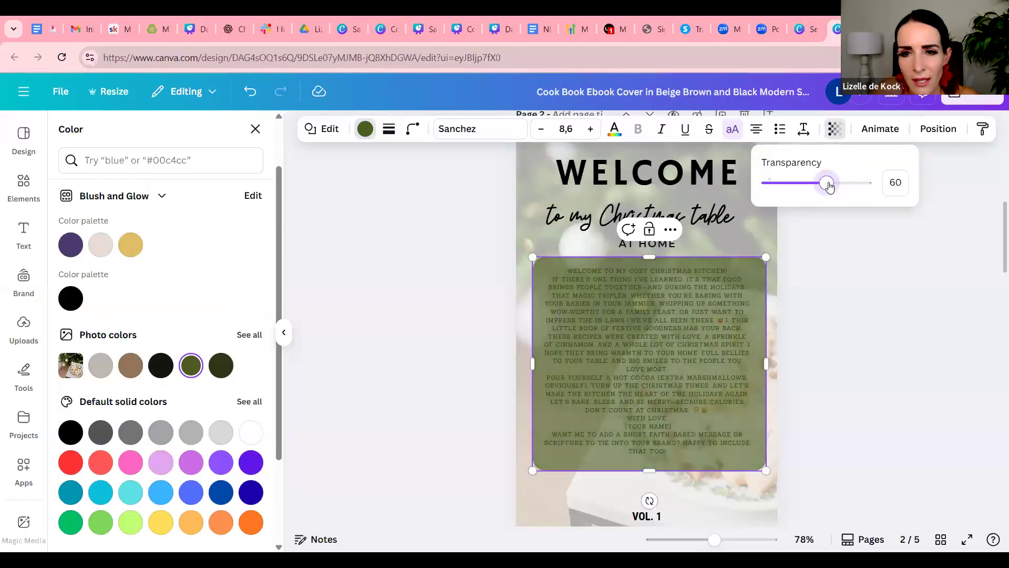
pyautogui.click(828, 265)
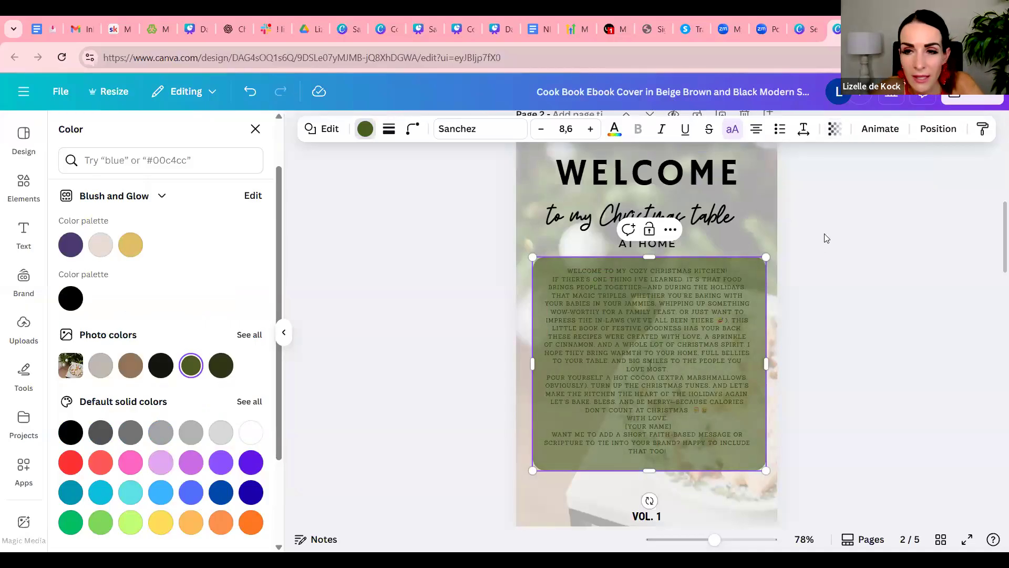
pyautogui.click(939, 131)
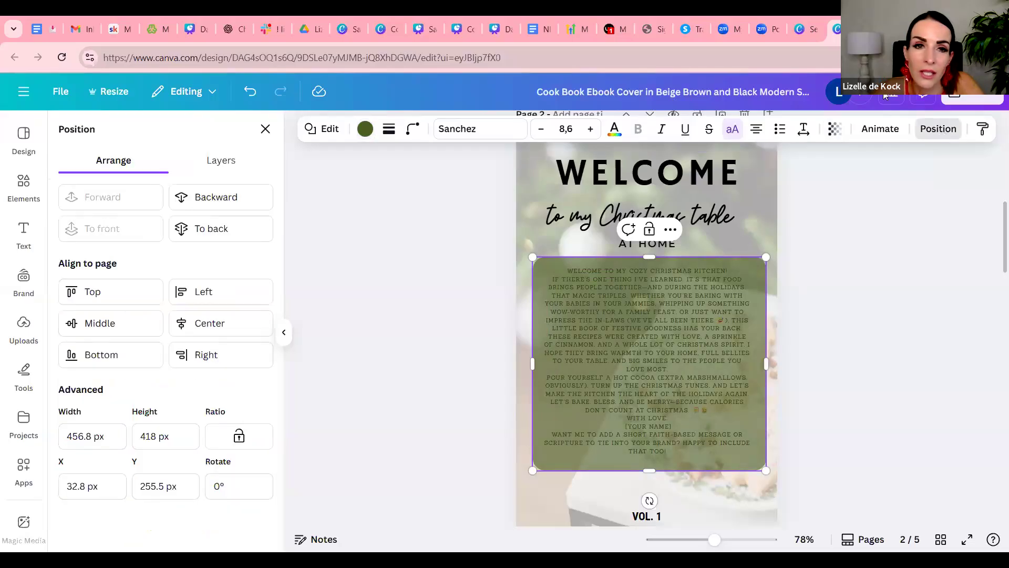
pyautogui.click(231, 200)
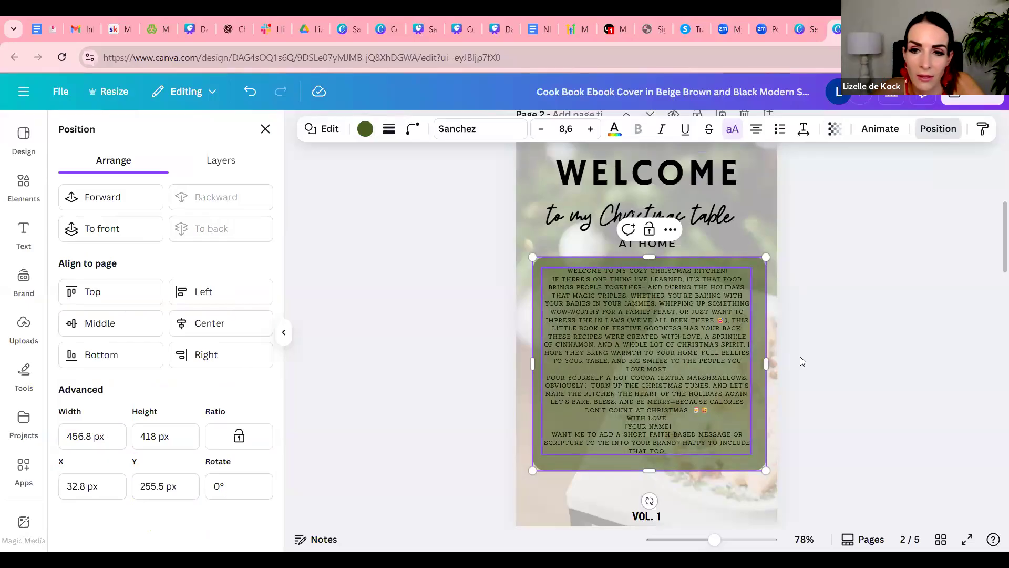
# Change the font of the introduction text on page 2 to Roboto Condensed
pyautogui.click(846, 349)
pyautogui.click(671, 335)
pyautogui.click(671, 332)
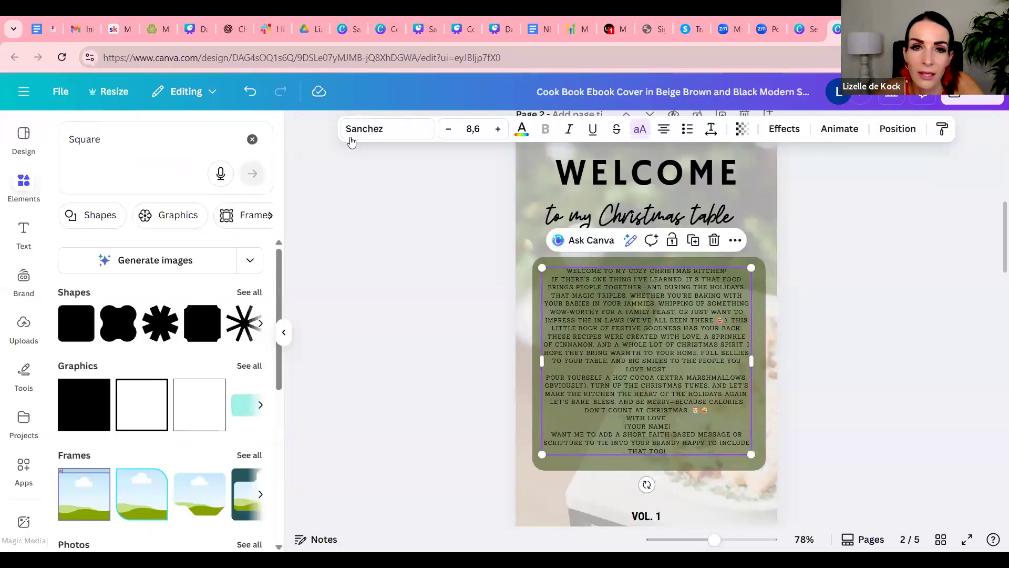
pyautogui.click(381, 134)
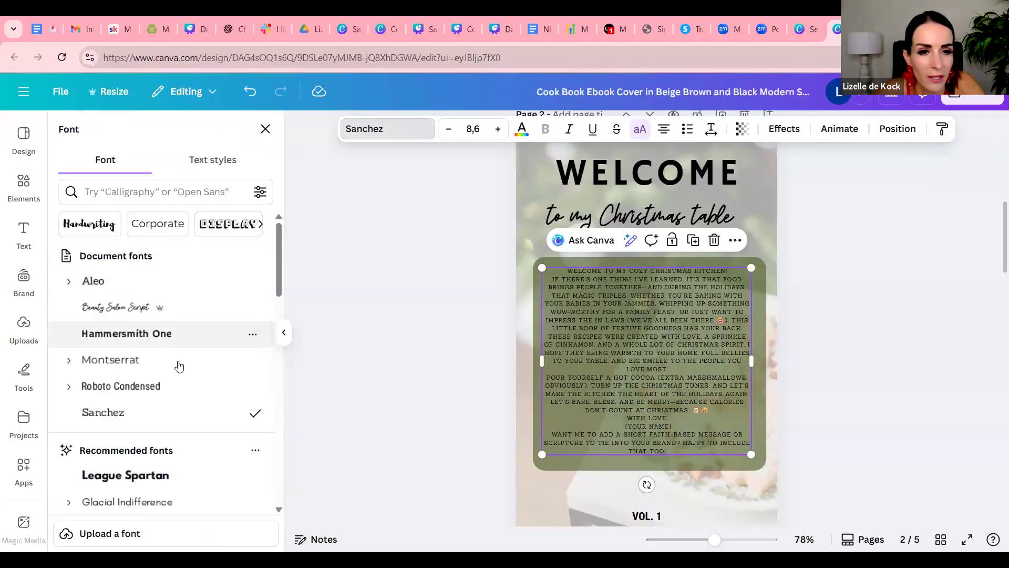
pyautogui.click(169, 388)
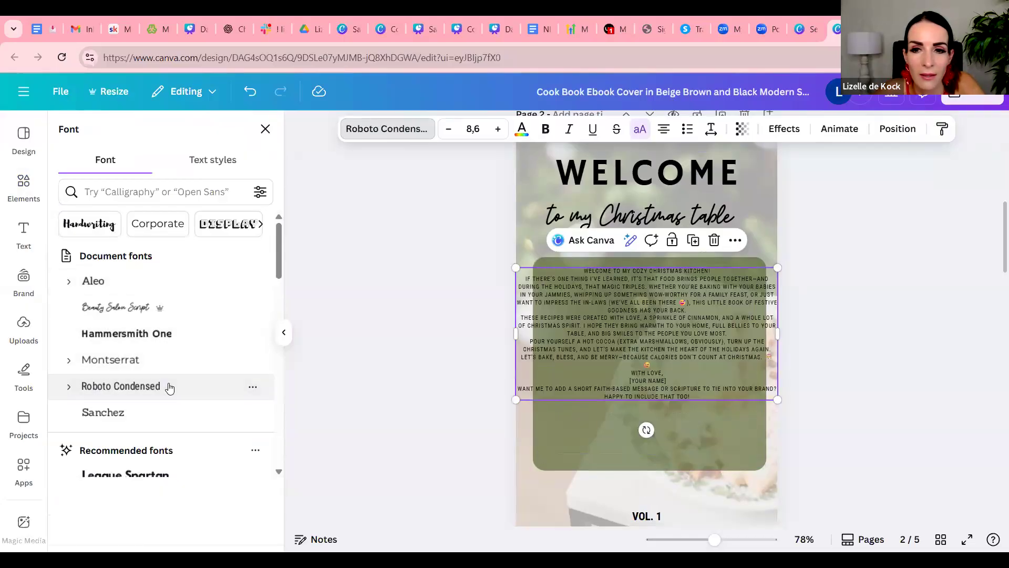
# Resize the introduction text box to font size 10 and reposition it so the text fits inside the green box
pyautogui.moveTo(767, 335); pyautogui.dragTo(716, 342)
pyautogui.moveTo(713, 425); pyautogui.dragTo(761, 458)
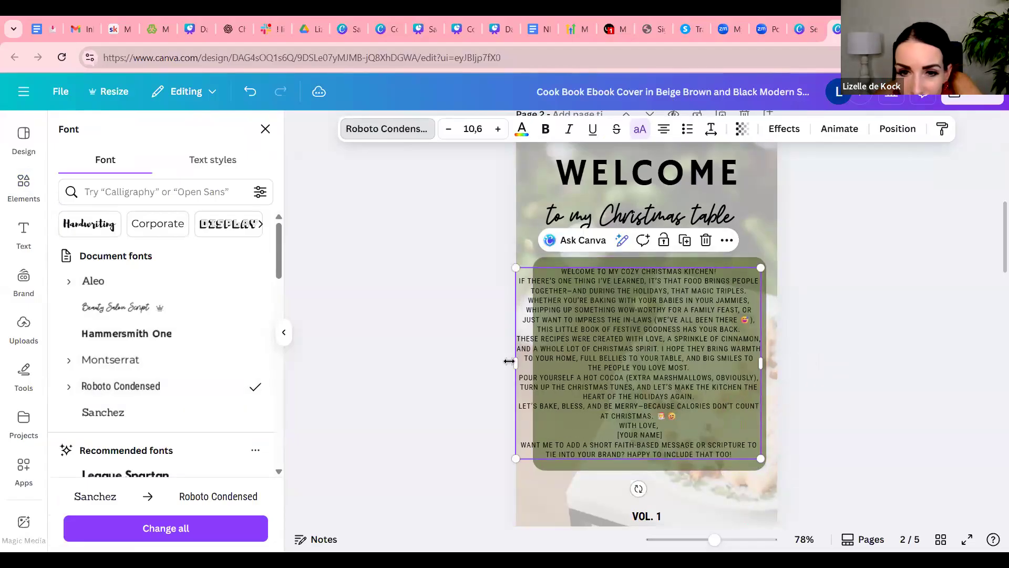
pyautogui.moveTo(509, 362); pyautogui.dragTo(536, 360)
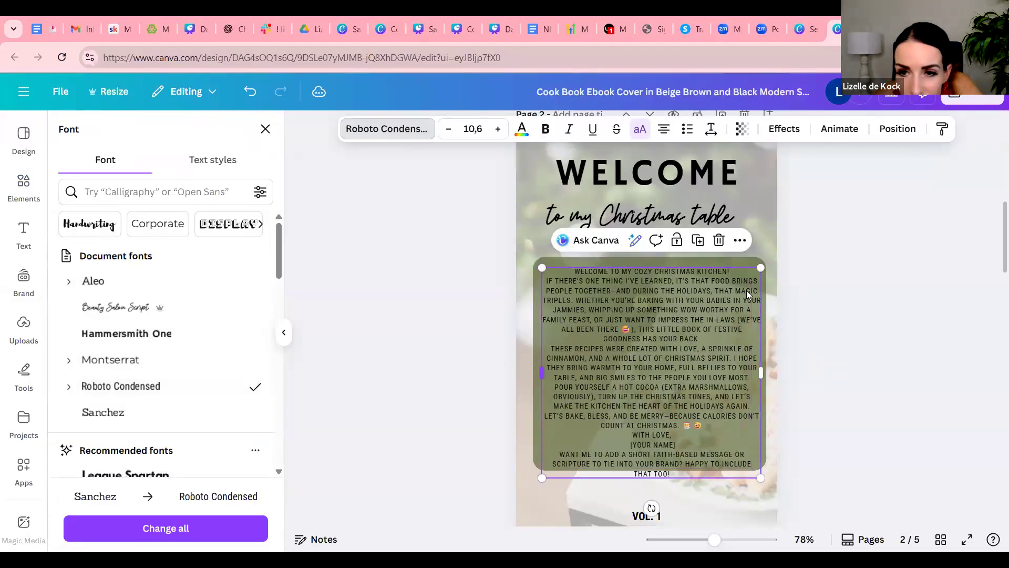
pyautogui.click(675, 339)
pyautogui.moveTo(675, 339); pyautogui.dragTo(667, 333)
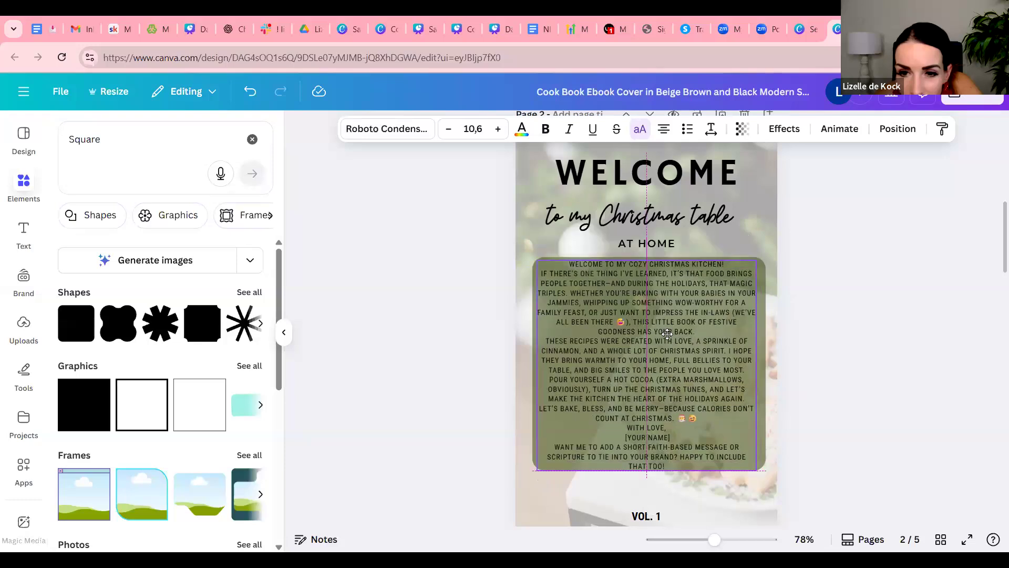
pyautogui.moveTo(737, 276); pyautogui.dragTo(744, 272)
pyautogui.moveTo(744, 371); pyautogui.dragTo(751, 371)
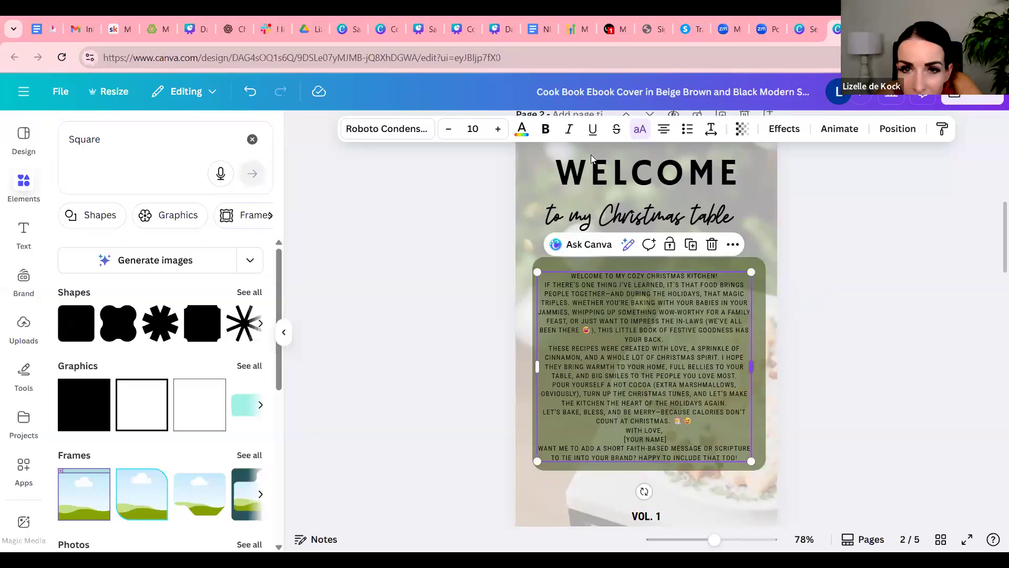
# Color all of the introduction text white and center its text box within the green box
pyautogui.doubleClick(572, 283)
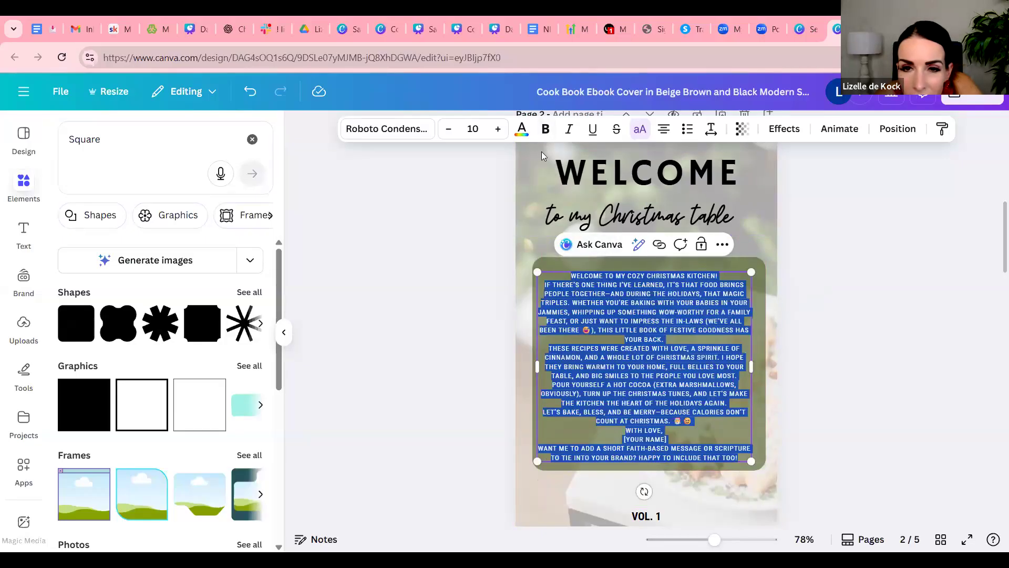
pyautogui.click(521, 129)
pyautogui.click(221, 225)
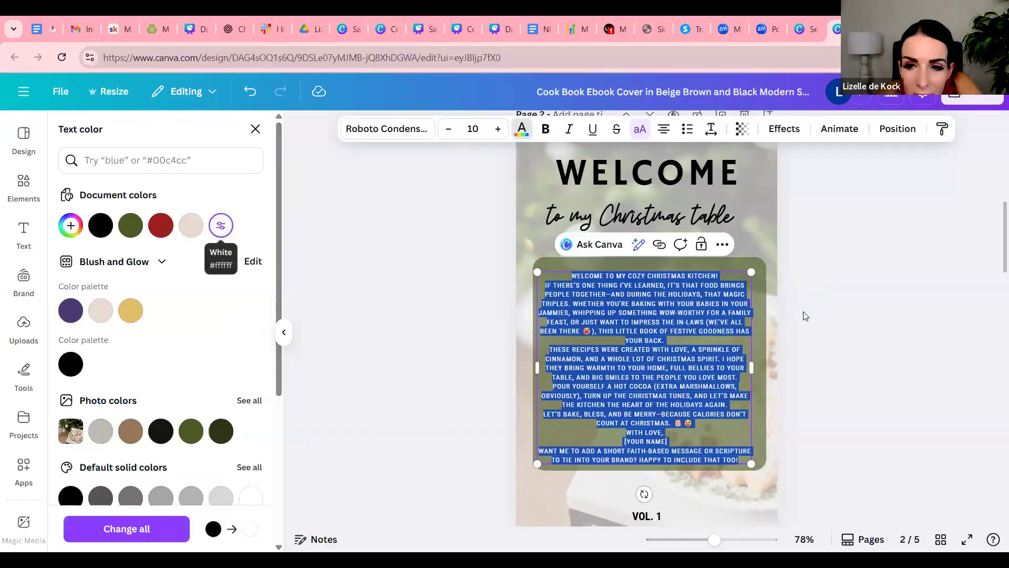
pyautogui.click(827, 322)
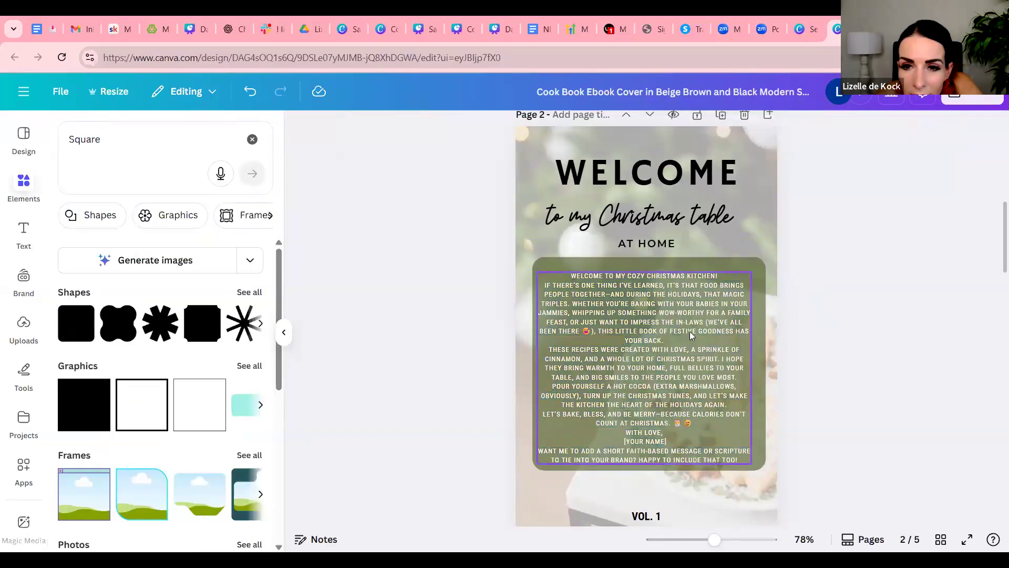
pyautogui.moveTo(689, 336); pyautogui.dragTo(693, 332)
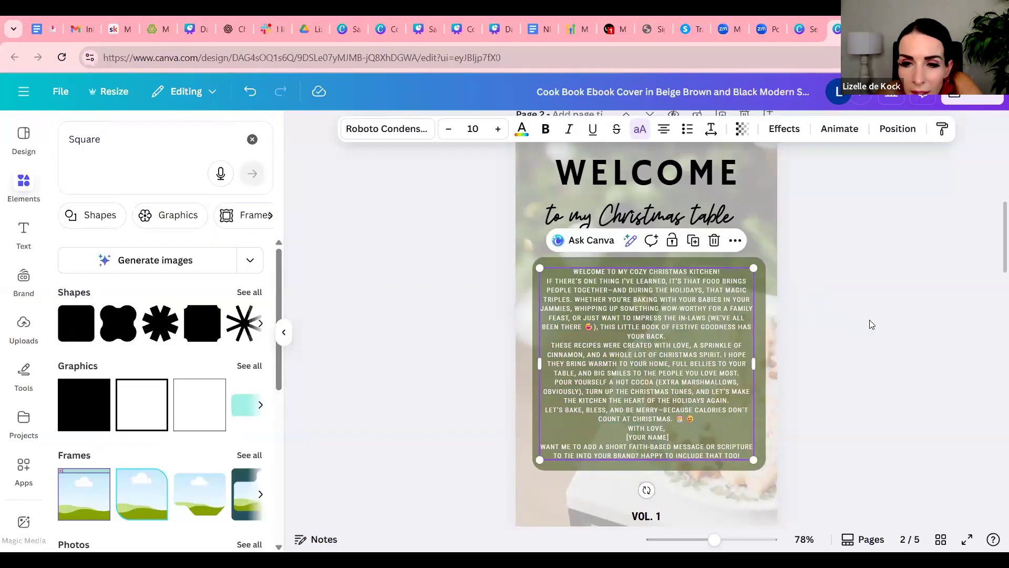
pyautogui.click(887, 323)
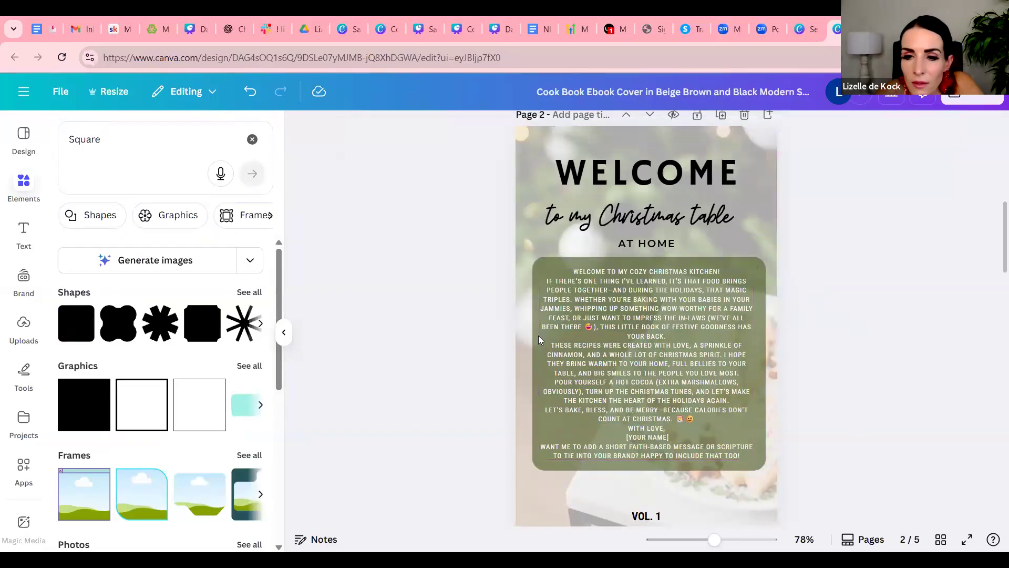
# Insert blank lines after the greeting line and after the first paragraph of the introduction text
pyautogui.moveTo(719, 545); pyautogui.dragTo(734, 545)
pyautogui.doubleClick(687, 344)
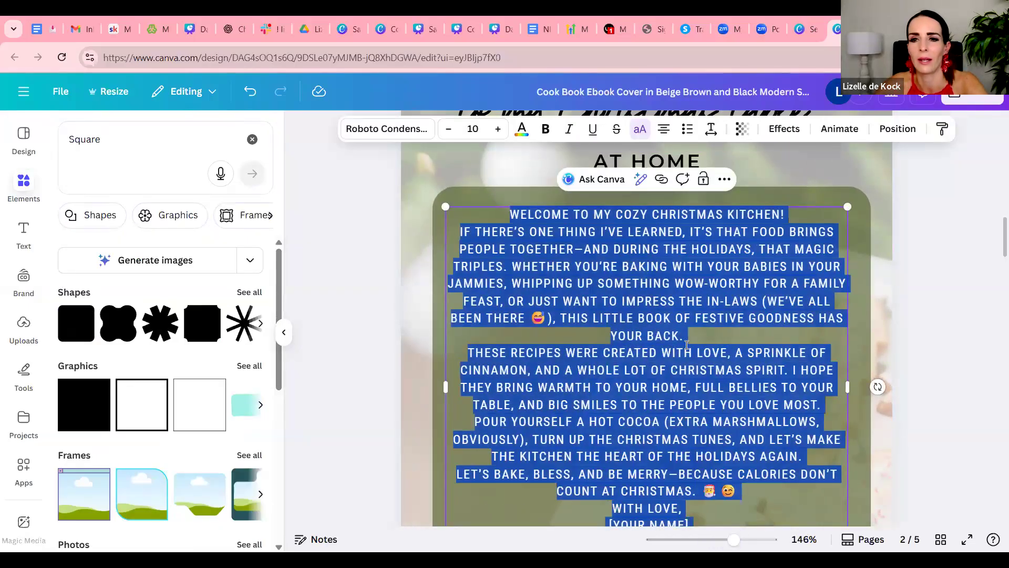
pyautogui.click(741, 339)
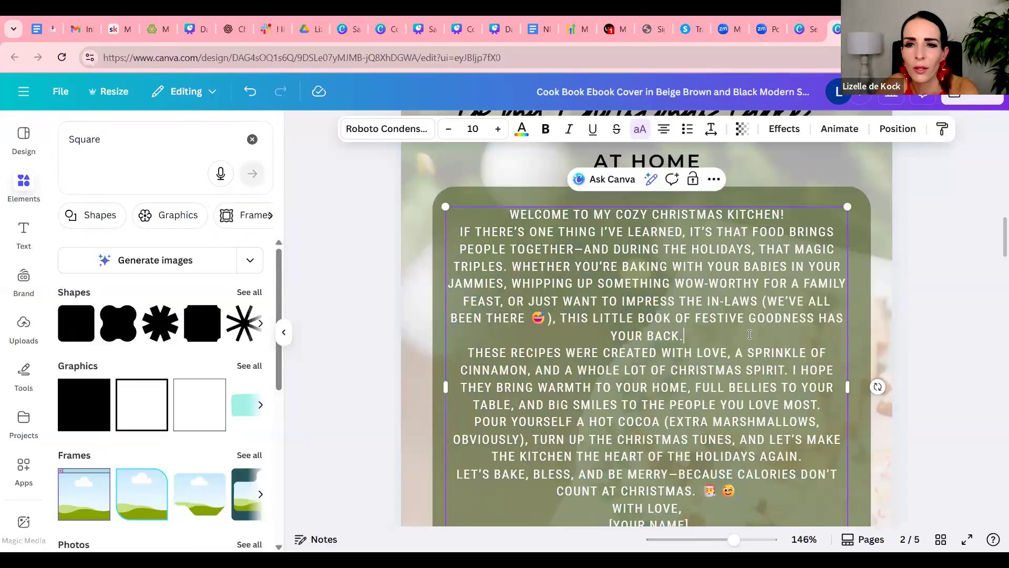
pyautogui.press('Return')
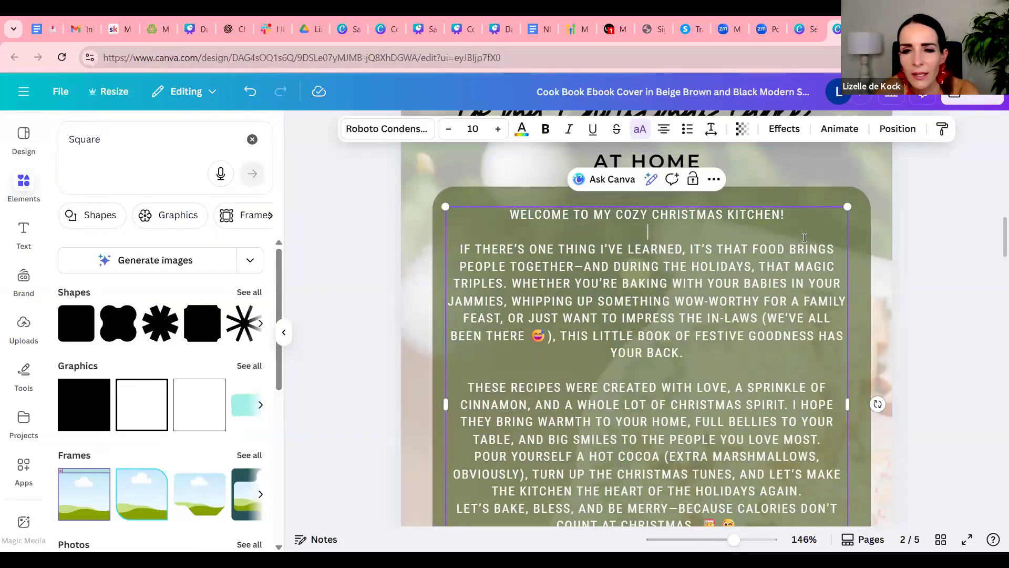
pyautogui.scroll(-3, 758, 331)
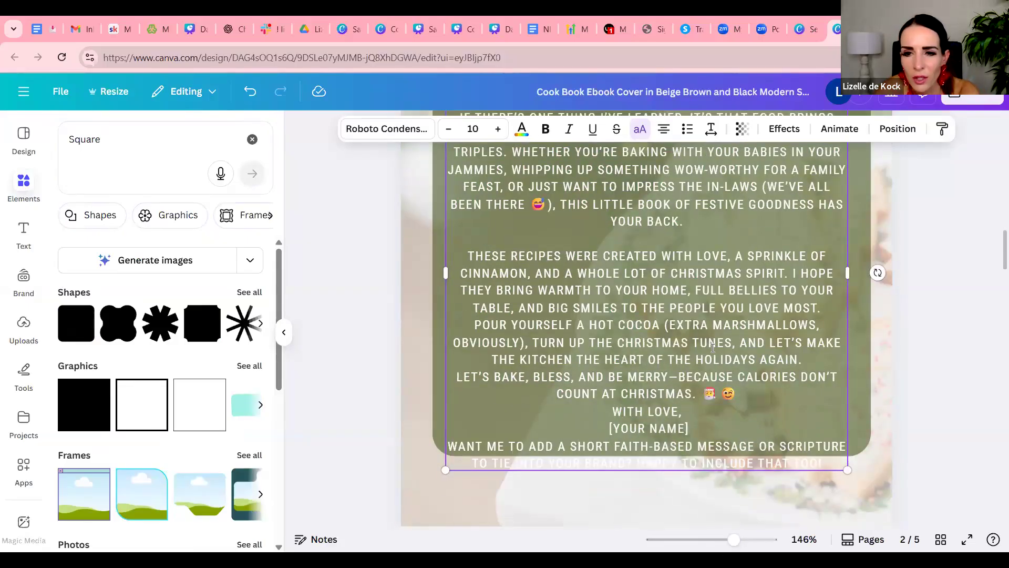
# Replace the [YOUR NAME] placeholder in the introduction's sign-off with the author's first name
pyautogui.tripleClick(604, 424)
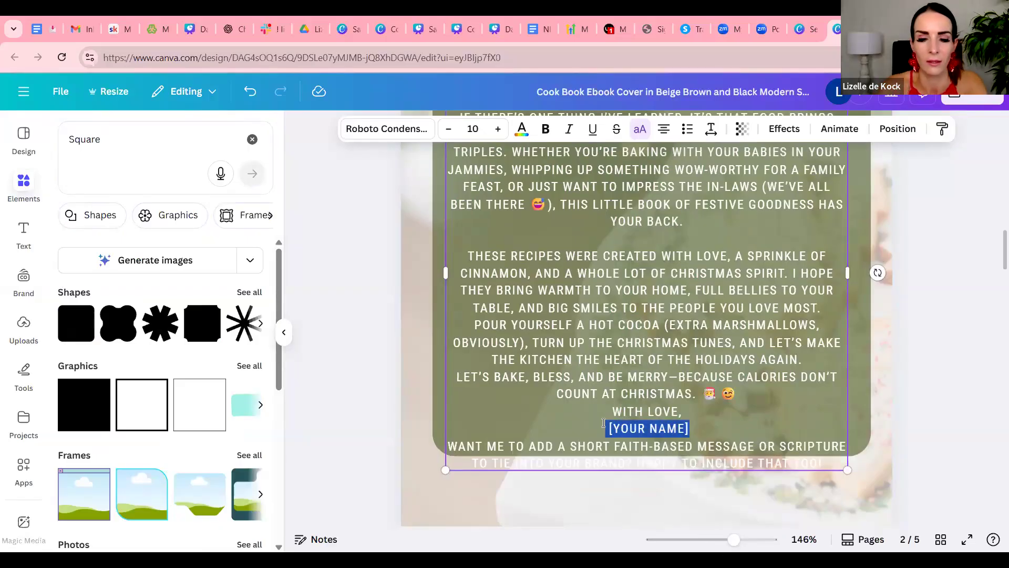
pyautogui.write('Lizlle')
pyautogui.press('BackSpace')
pyautogui.press('BackSpace')
pyautogui.press('BackSpace')
pyautogui.write('elle')
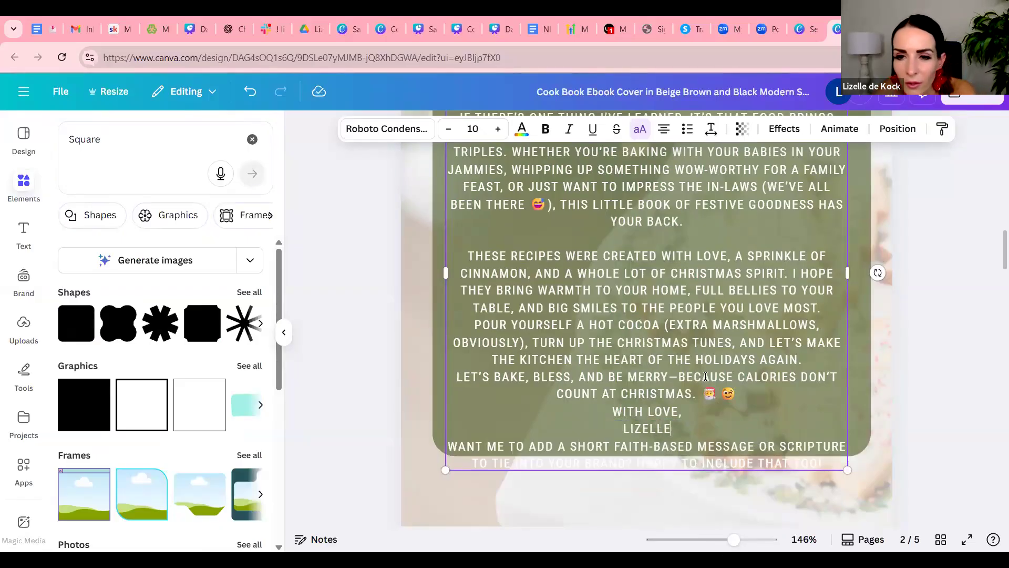
# Move the closing emojis onto their own line and scale the introduction text box to fit inside the green box
pyautogui.click(702, 395)
pyautogui.press('Return')
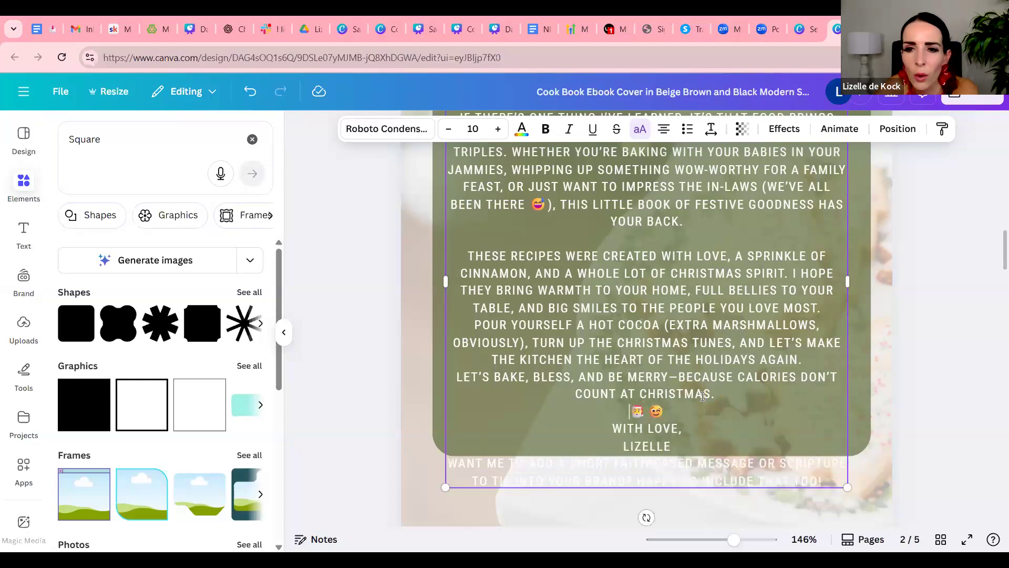
pyautogui.moveTo(844, 486); pyautogui.dragTo(809, 448)
pyautogui.moveTo(815, 252); pyautogui.dragTo(860, 241)
pyautogui.click(939, 262)
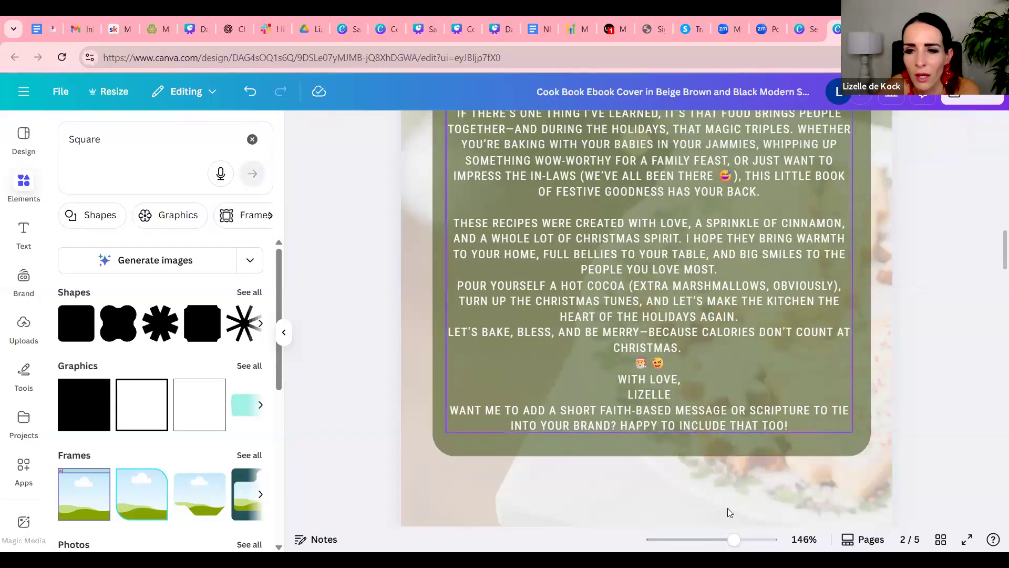
# Delete the VOL. 1 text at the bottom of page 2
pyautogui.click(719, 540)
pyautogui.scroll(5, 767, 402)
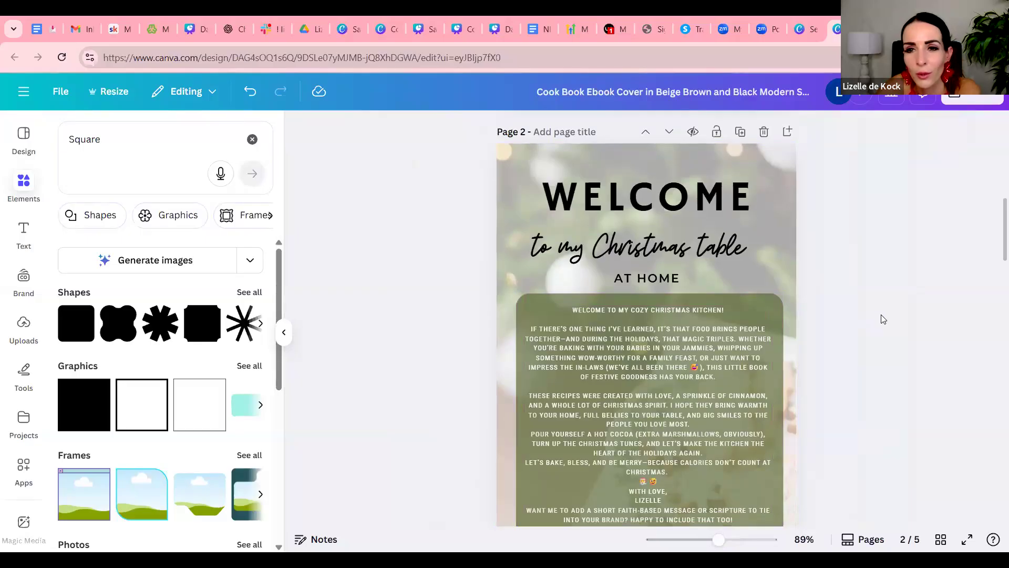
pyautogui.scroll(3, 852, 327)
pyautogui.scroll(-6, 852, 326)
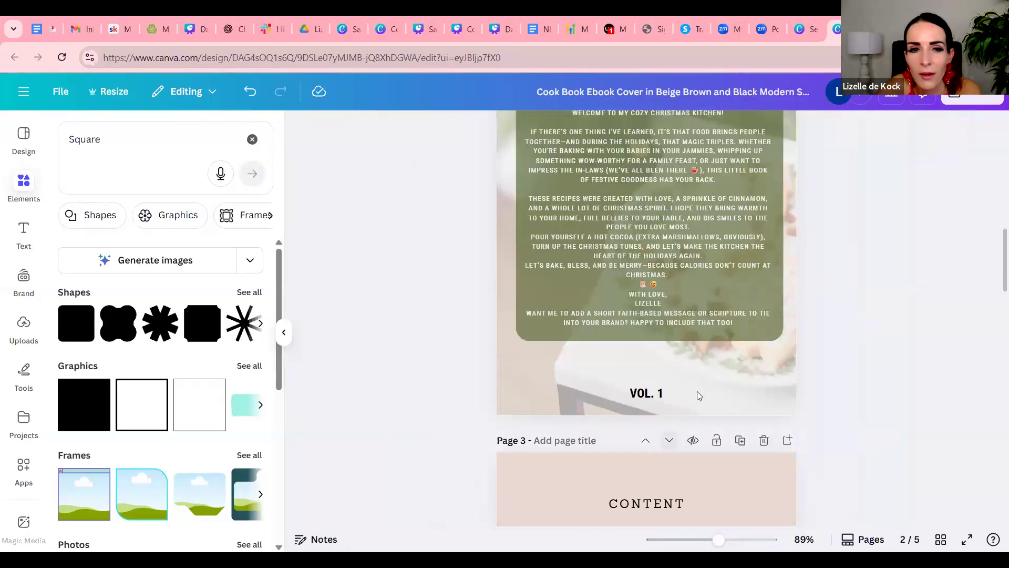
pyautogui.click(645, 395)
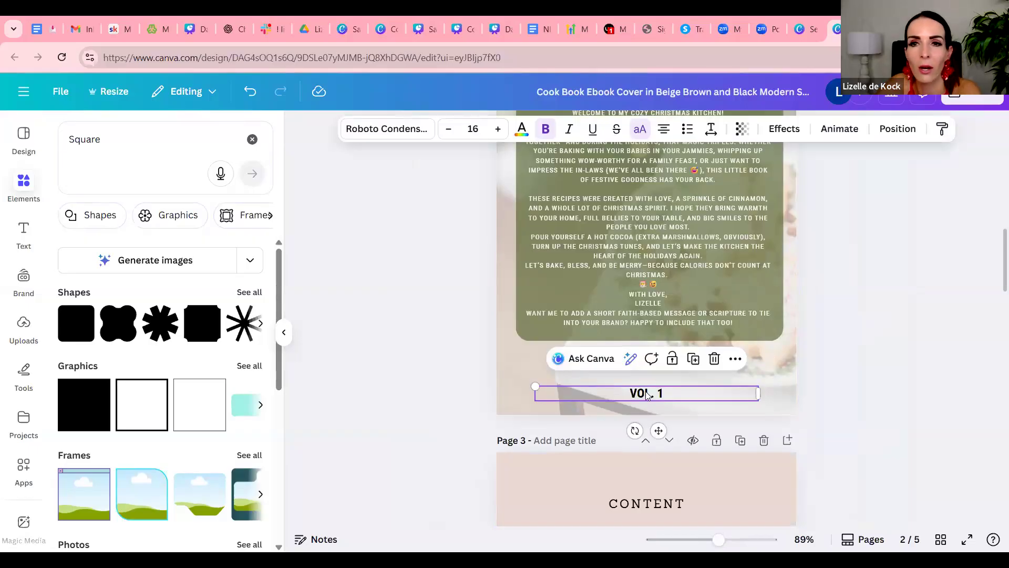
pyautogui.press('Delete')
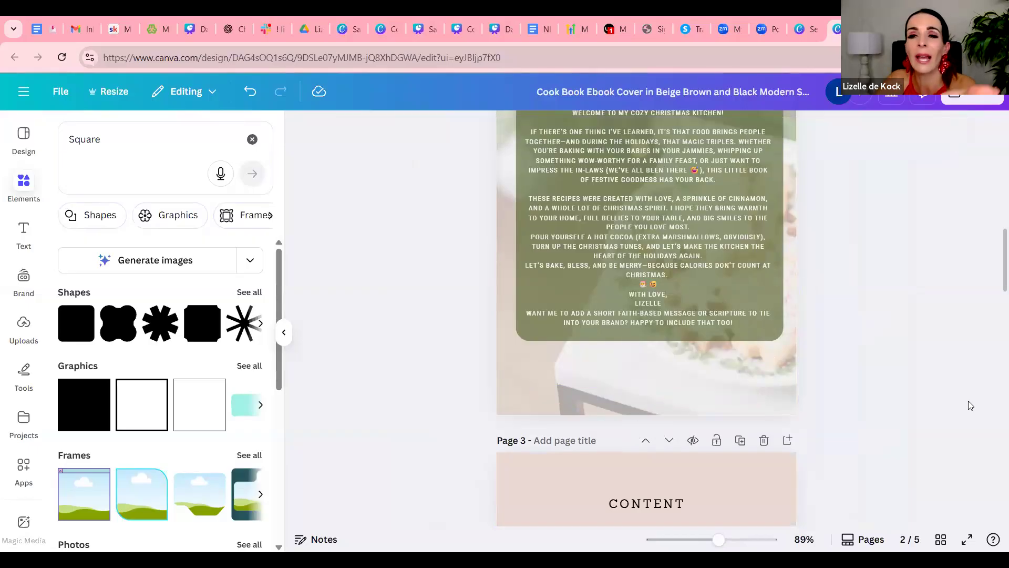
# Compare the look of the template cover page with the styled welcome page
pyautogui.scroll(3, 971, 405)
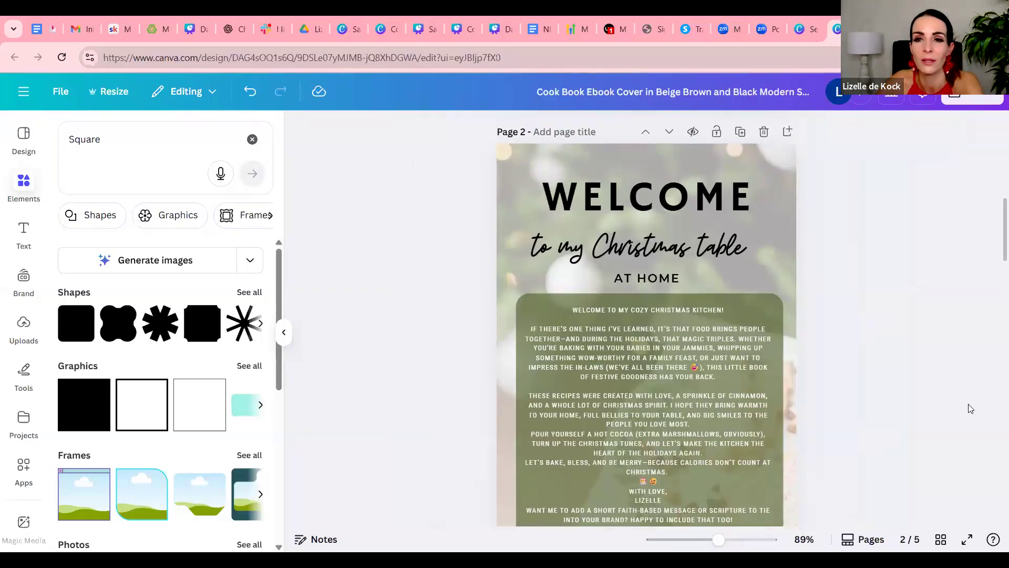
pyautogui.scroll(6, 971, 409)
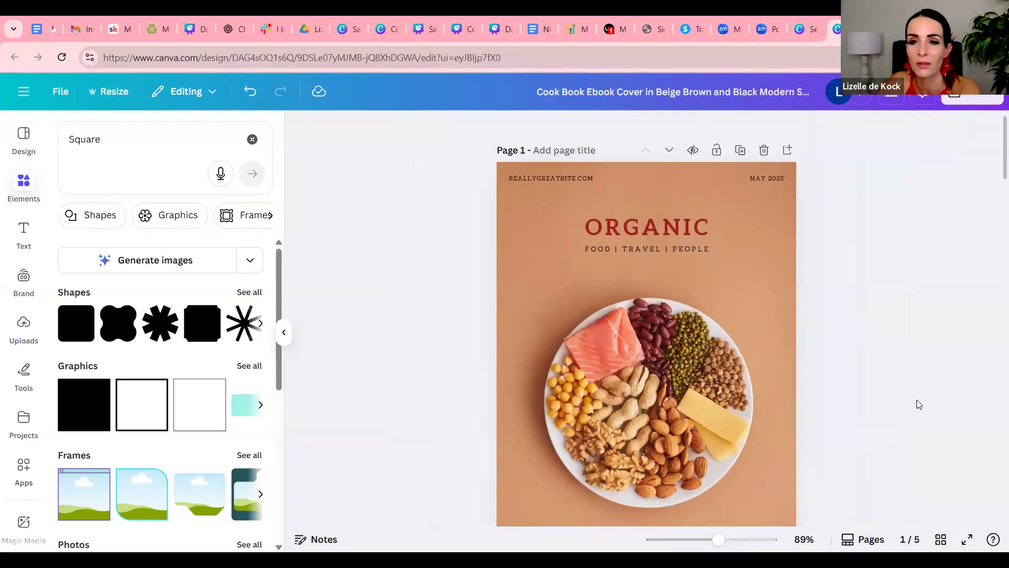
pyautogui.scroll(-6, 919, 404)
pyautogui.scroll(-3, 919, 403)
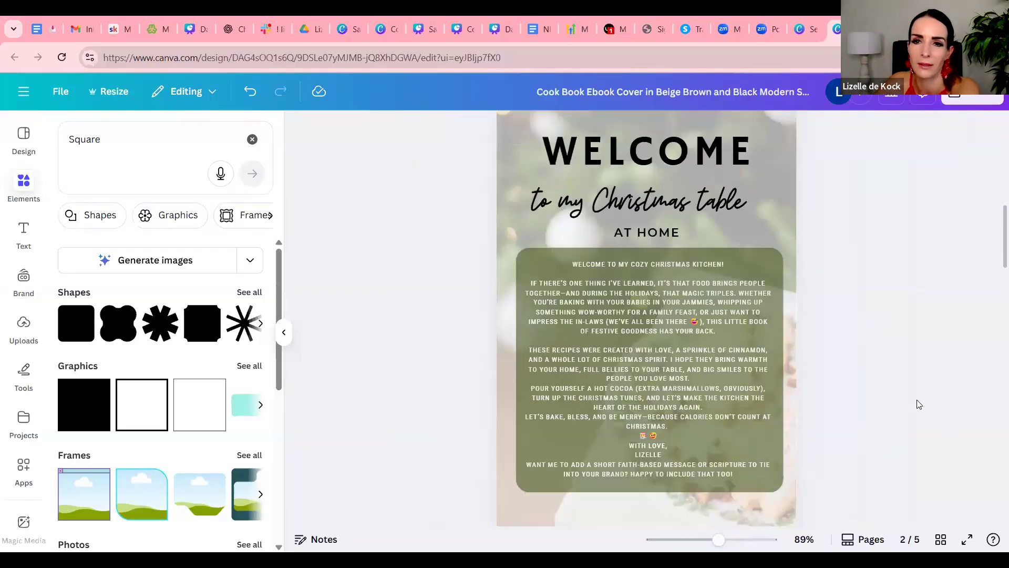
pyautogui.scroll(9, 915, 402)
pyautogui.scroll(-6, 915, 401)
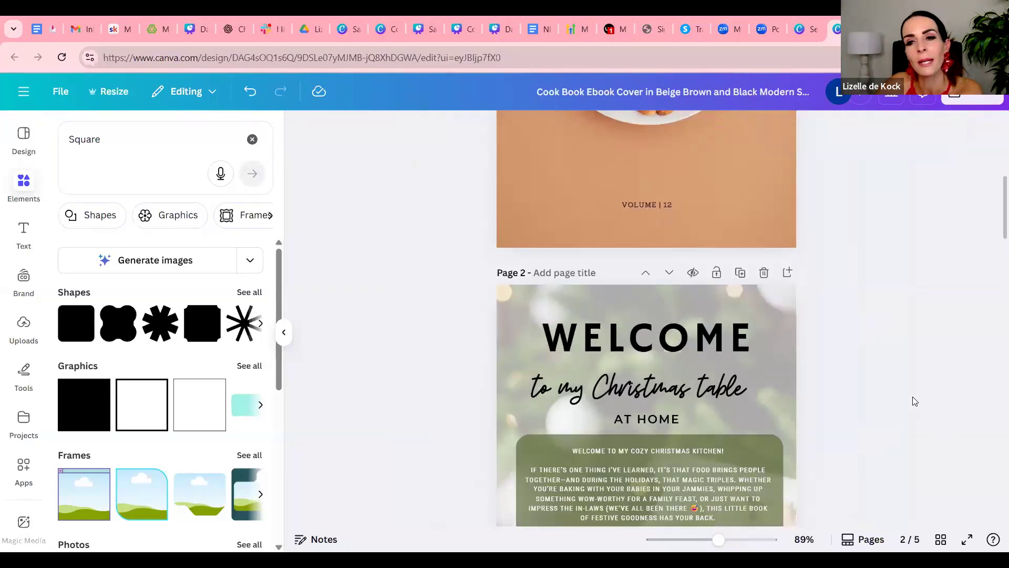
pyautogui.scroll(3, 894, 395)
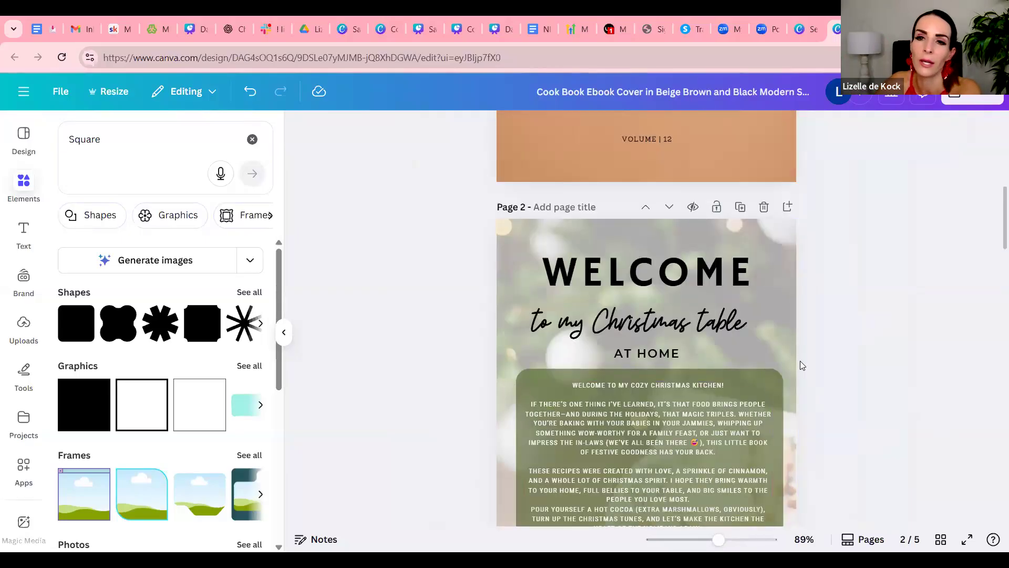
pyautogui.scroll(5, 800, 360)
# Replace the cover page's food photo background with the olive green document color
pyautogui.click(725, 210)
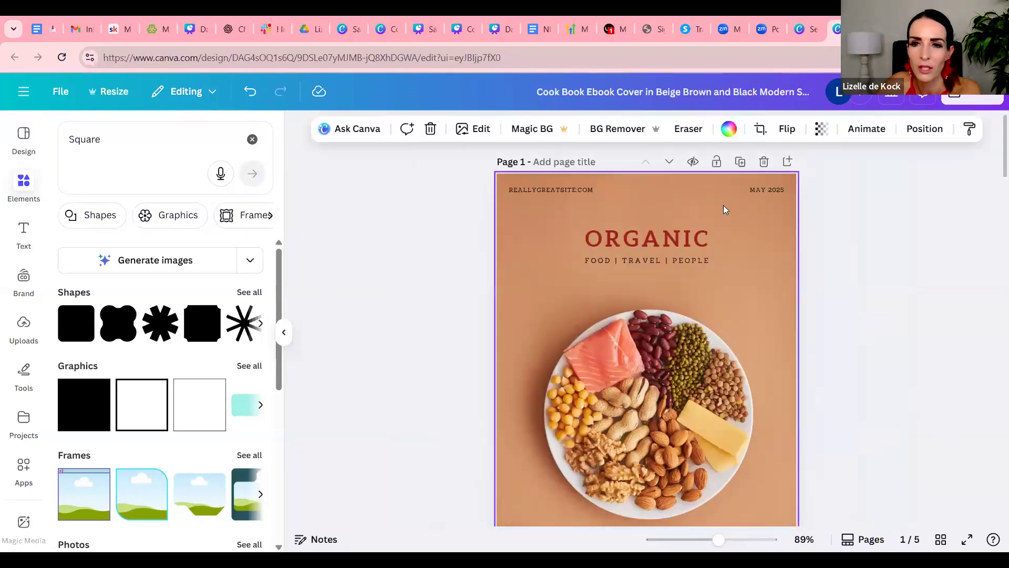
pyautogui.click(730, 135)
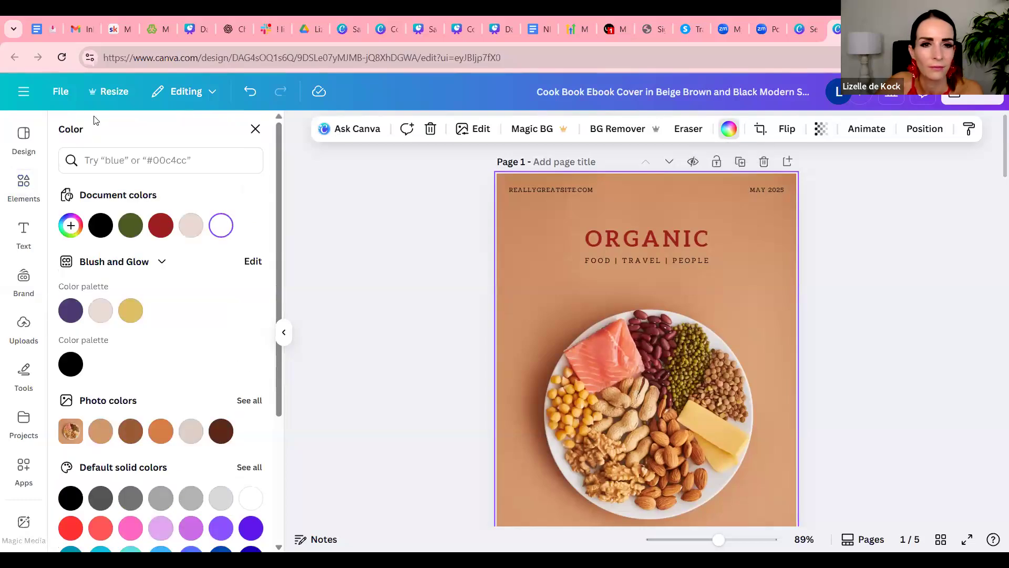
pyautogui.click(130, 225)
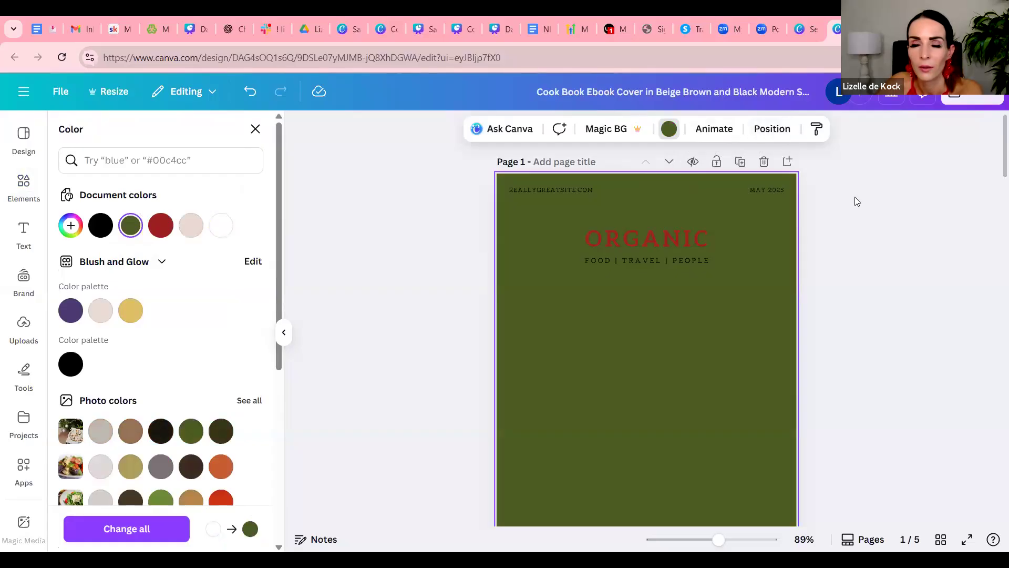
pyautogui.click(743, 382)
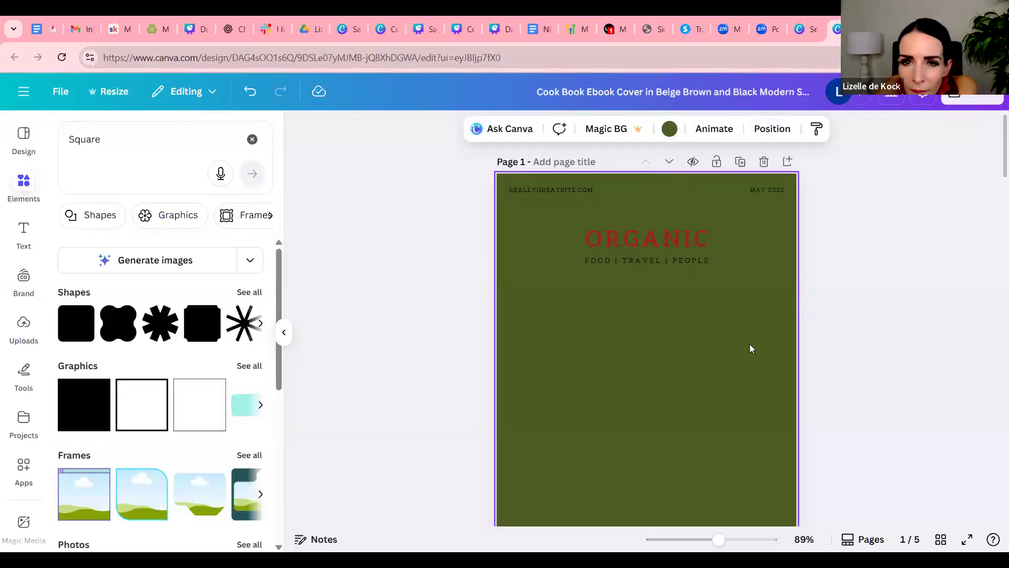
pyautogui.scroll(-1, 746, 357)
pyautogui.scroll(1, 746, 351)
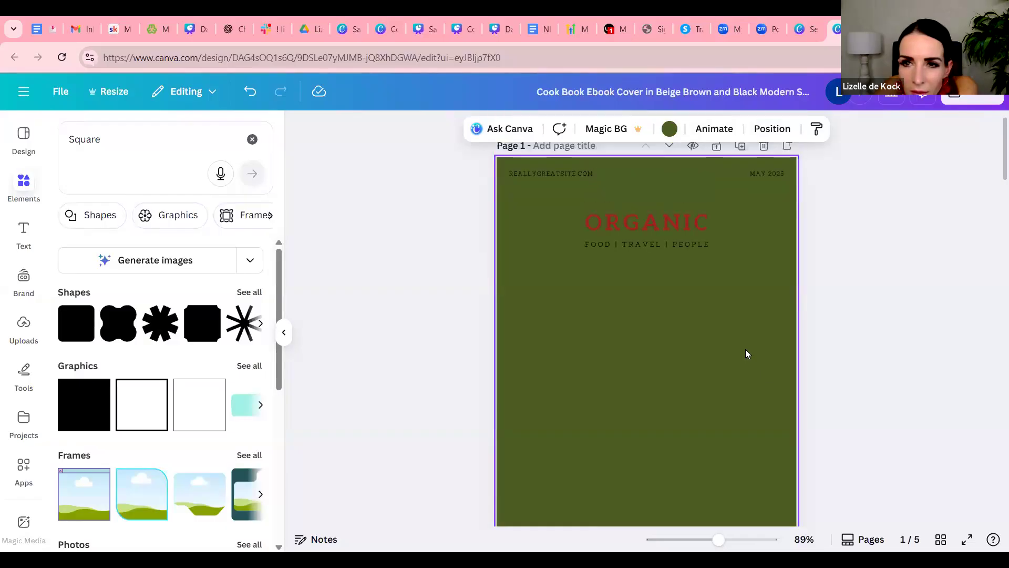
pyautogui.click(874, 243)
pyautogui.click(737, 291)
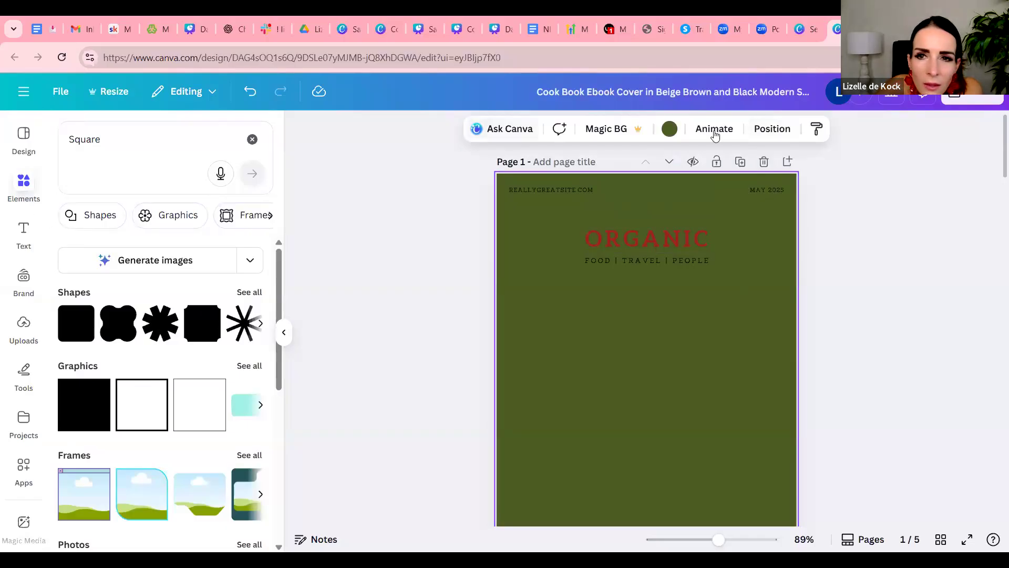
# Try a white background on the cover page, and undo the background changes back to the original food photo
pyautogui.click(669, 128)
pyautogui.click(218, 229)
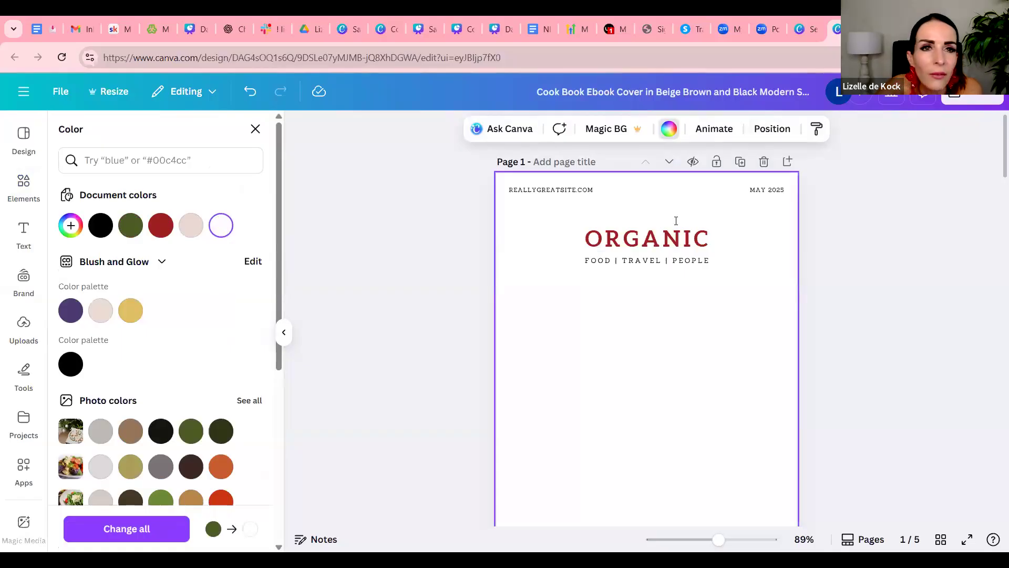
pyautogui.click(251, 94)
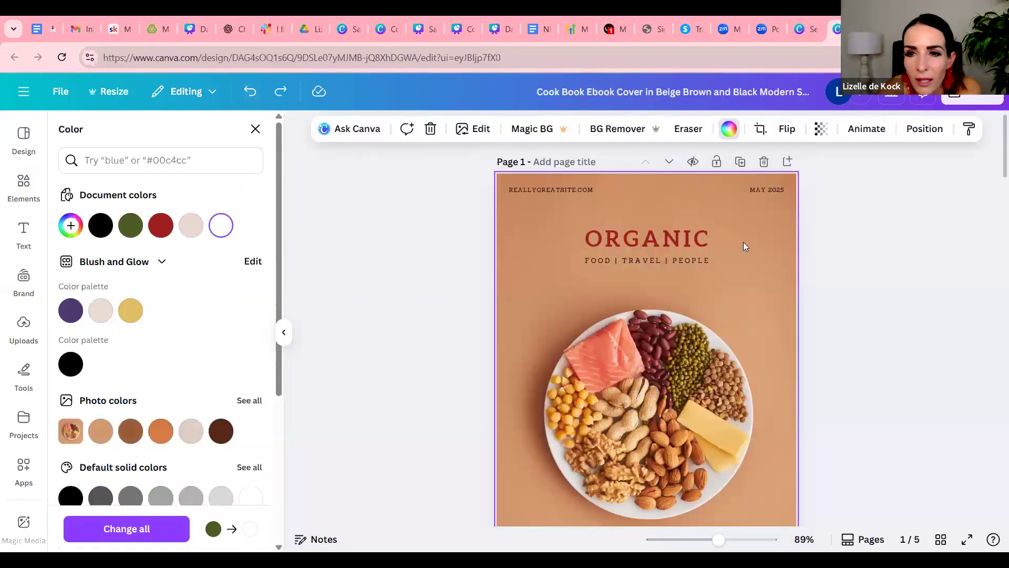
# Set the cover food photo's transparency to 56 and tint it by applying the olive green document color behind it
pyautogui.click(768, 251)
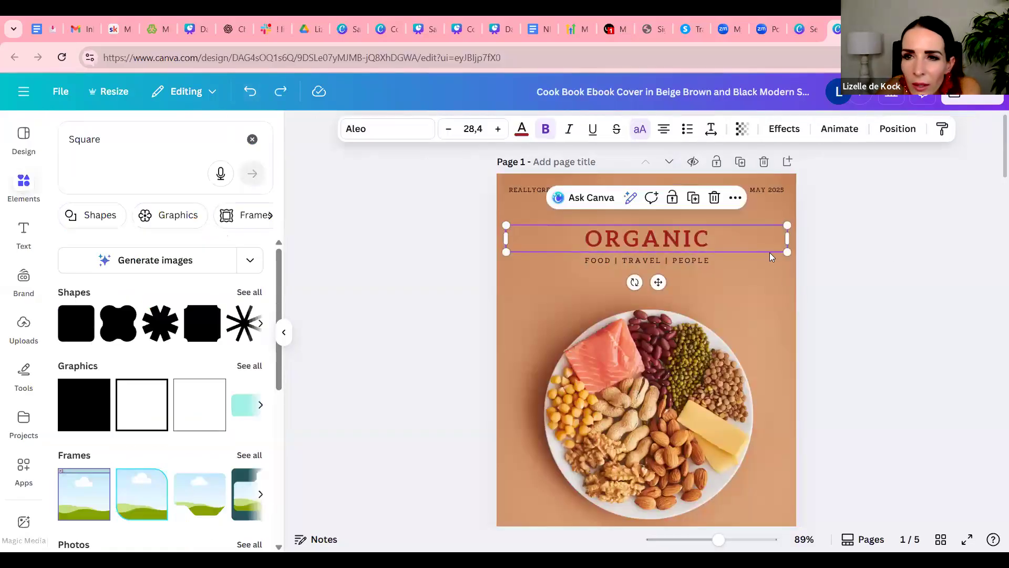
pyautogui.click(774, 285)
pyautogui.click(821, 129)
pyautogui.moveTo(852, 186); pyautogui.dragTo(811, 185)
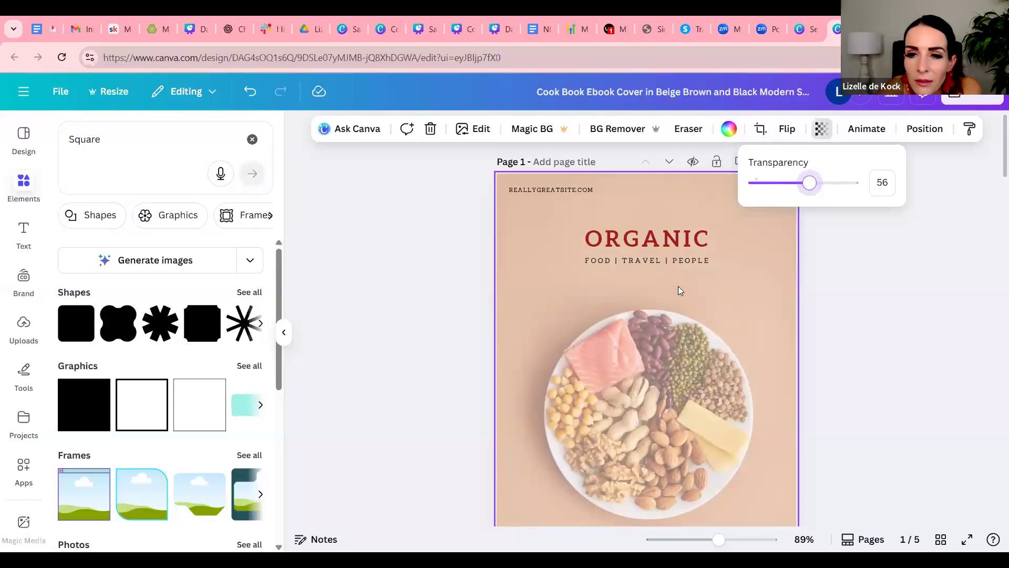
pyautogui.click(728, 130)
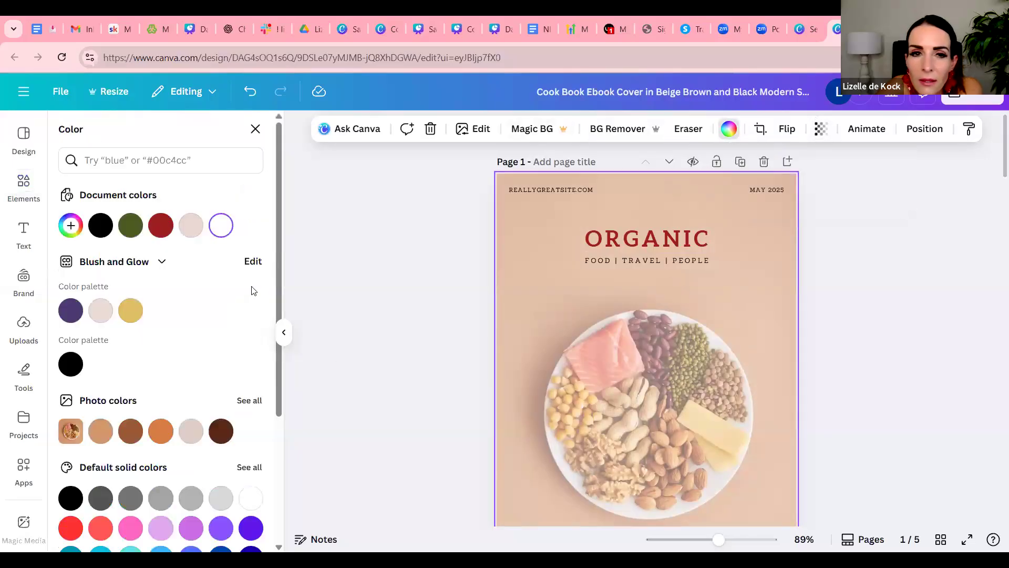
pyautogui.click(130, 225)
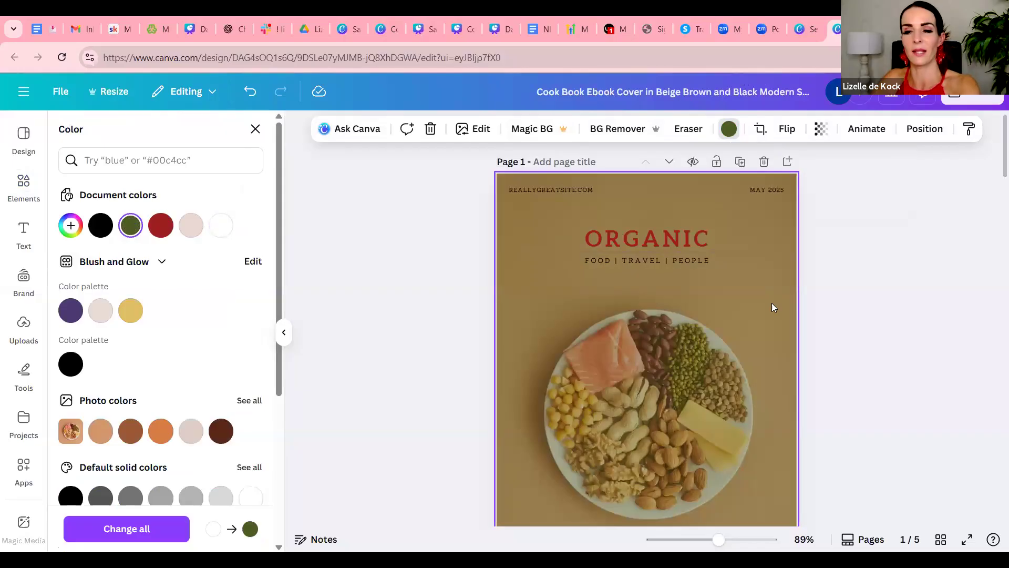
# Delete the food photo from the cover page and set the page background to white
pyautogui.press('Delete')
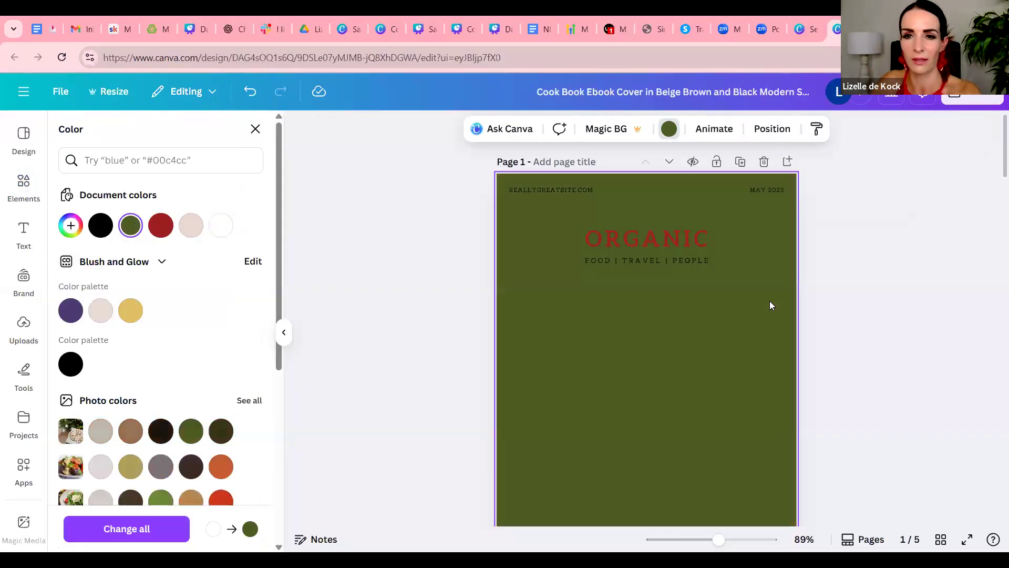
pyautogui.click(221, 225)
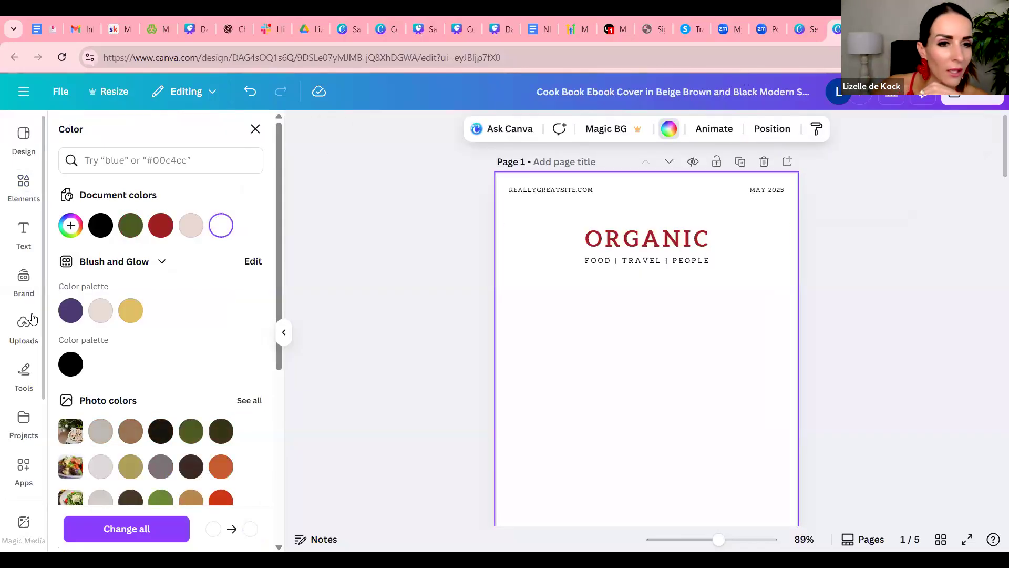
# Search the stock photos for "christmas cookbook cove"
pyautogui.scroll(-5, 32, 318)
pyautogui.scroll(-2, 53, 410)
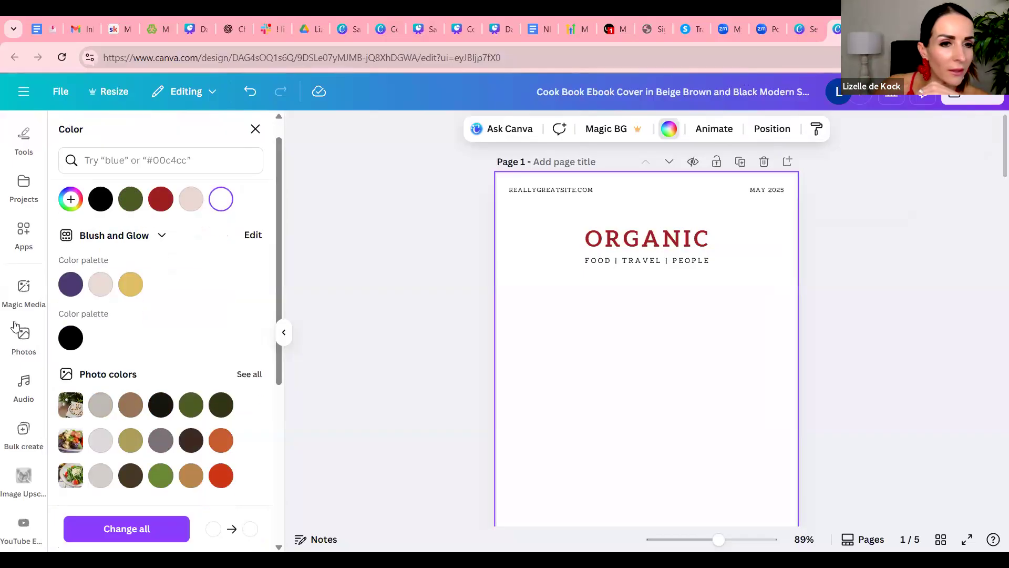
pyautogui.click(38, 335)
pyautogui.click(137, 139)
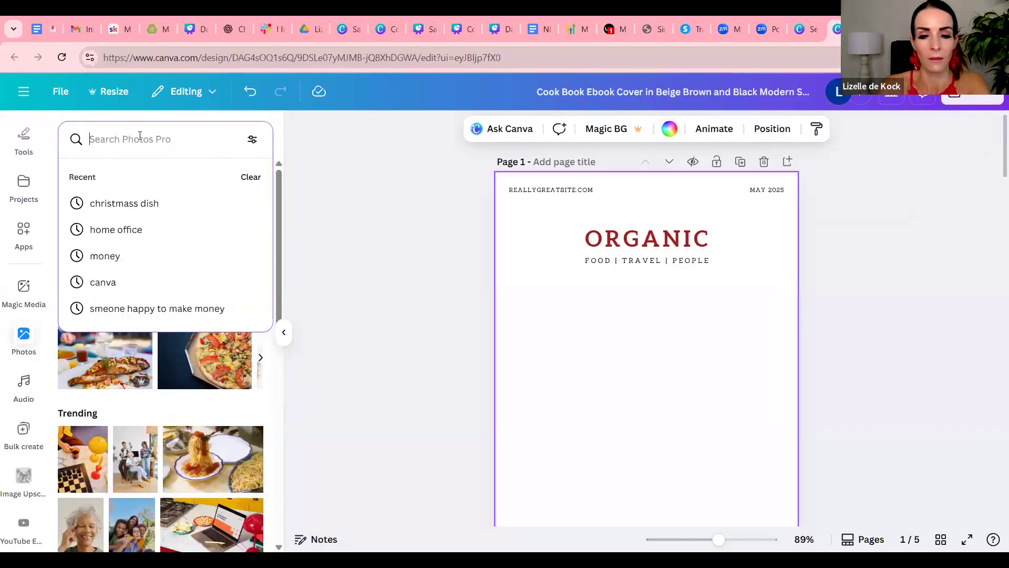
pyautogui.write('chris')
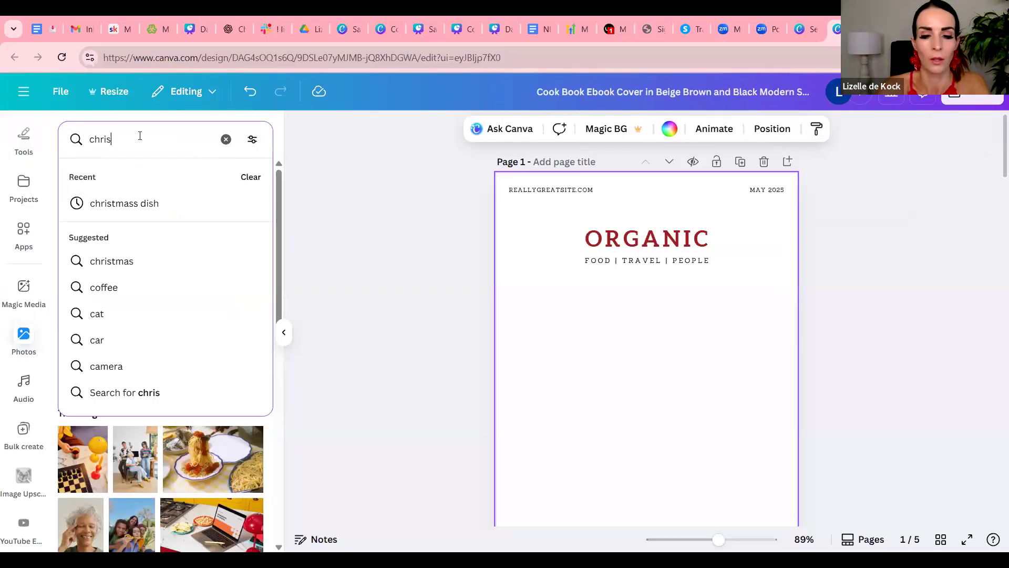
pyautogui.write('tmas cookbook co')
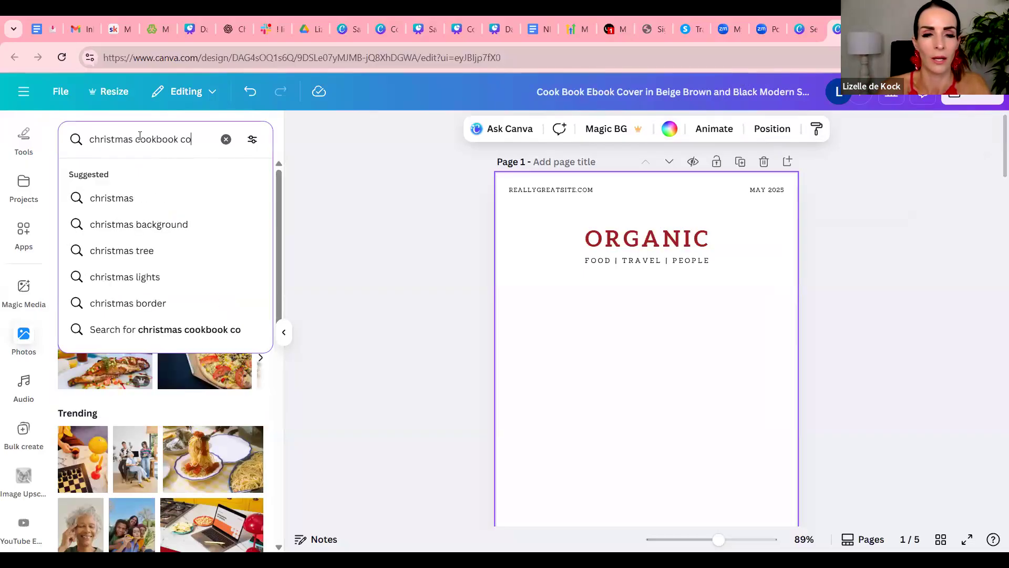
pyautogui.write('ve')
pyautogui.press('Return')
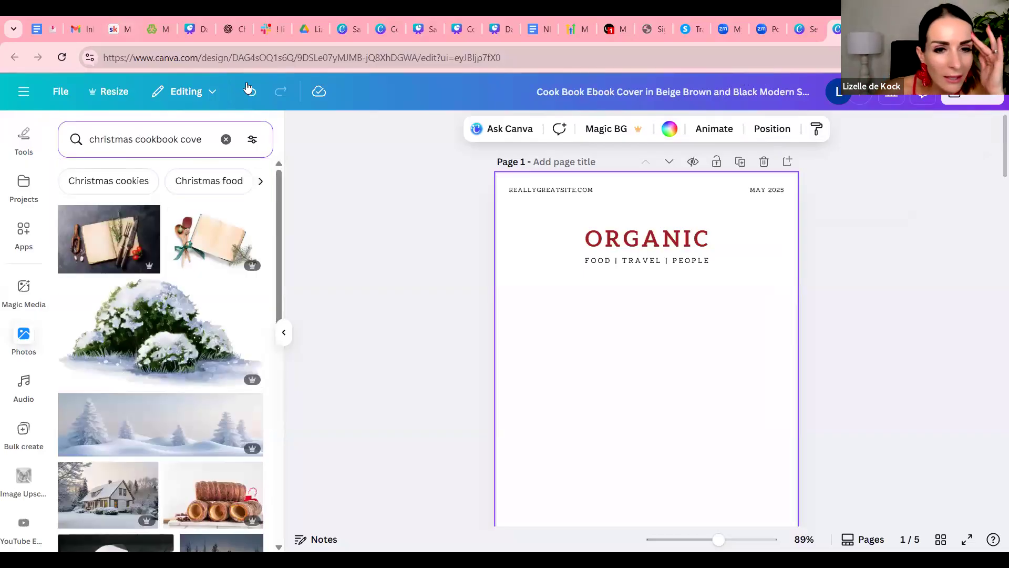
# Fill the cover page with the photo of an open cookbook showing a red page and a layered cream dessert
pyautogui.scroll(-3, 374, 295)
pyautogui.scroll(-8, 226, 368)
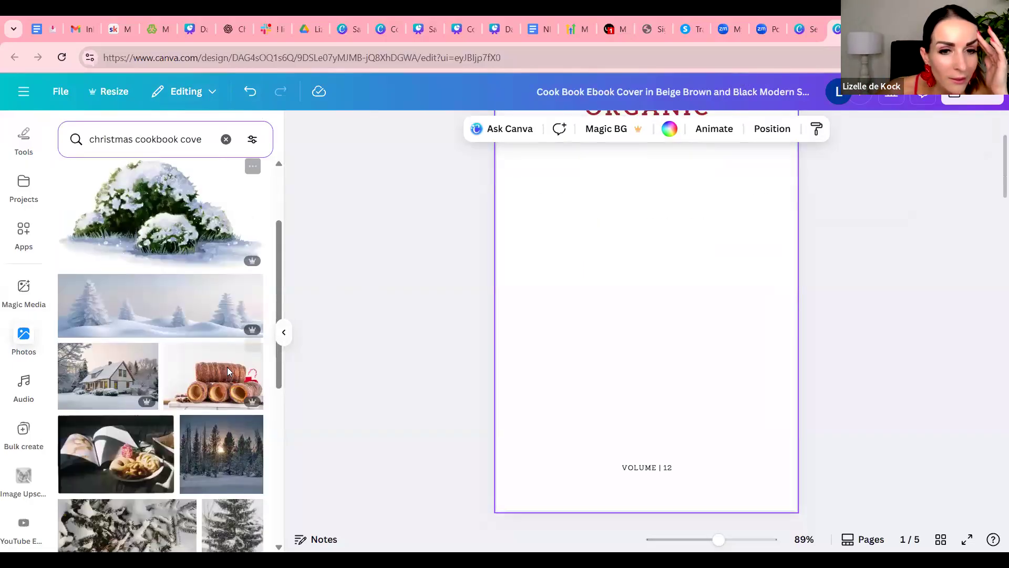
pyautogui.scroll(3, 224, 368)
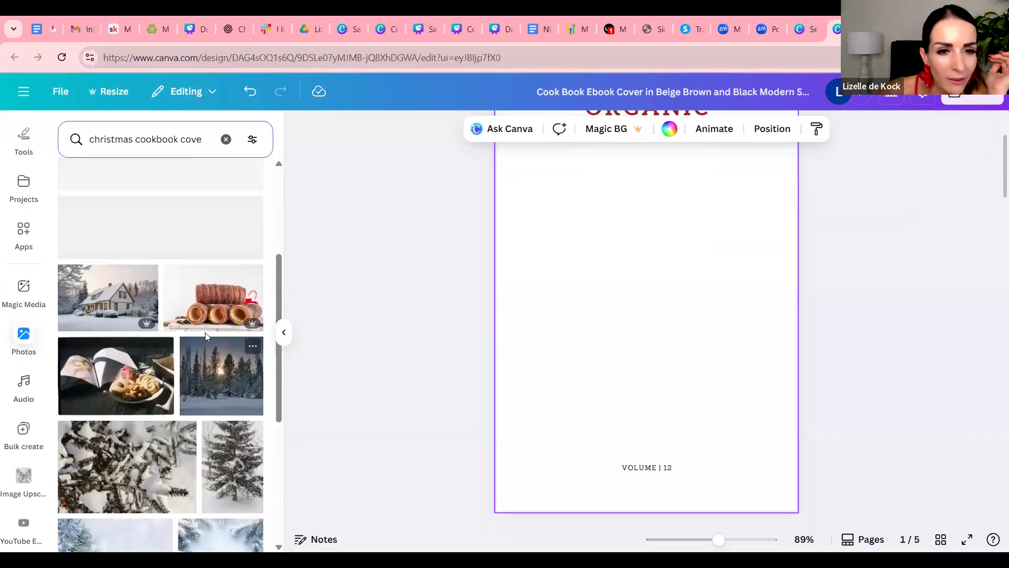
pyautogui.scroll(-4, 208, 336)
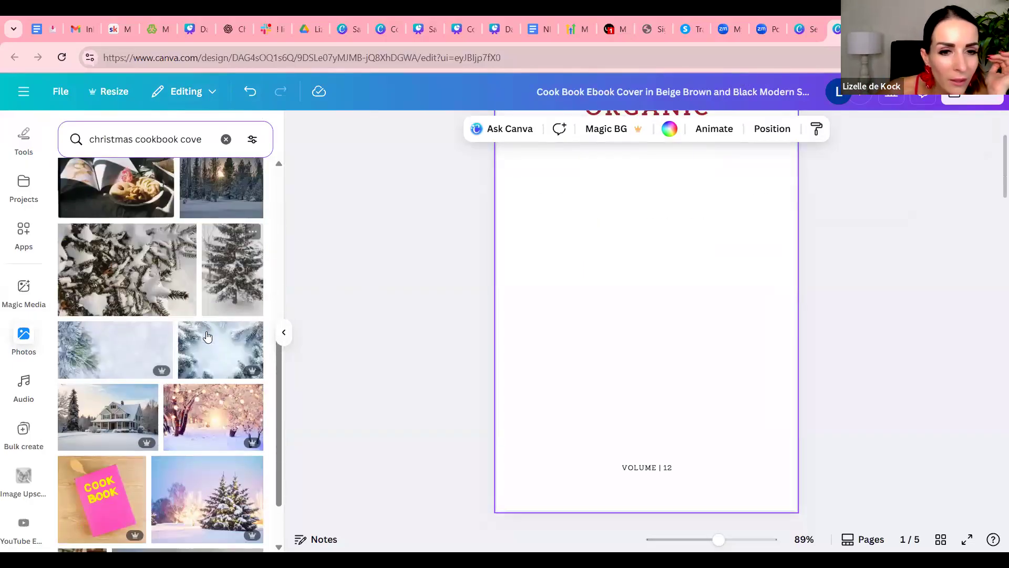
pyautogui.scroll(-6, 207, 337)
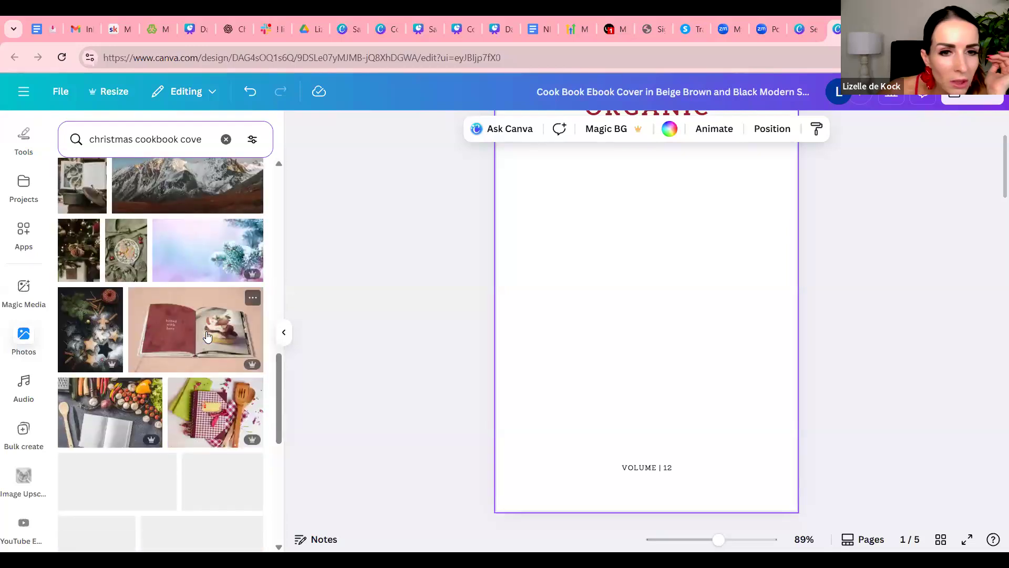
pyautogui.moveTo(207, 327); pyautogui.dragTo(512, 176)
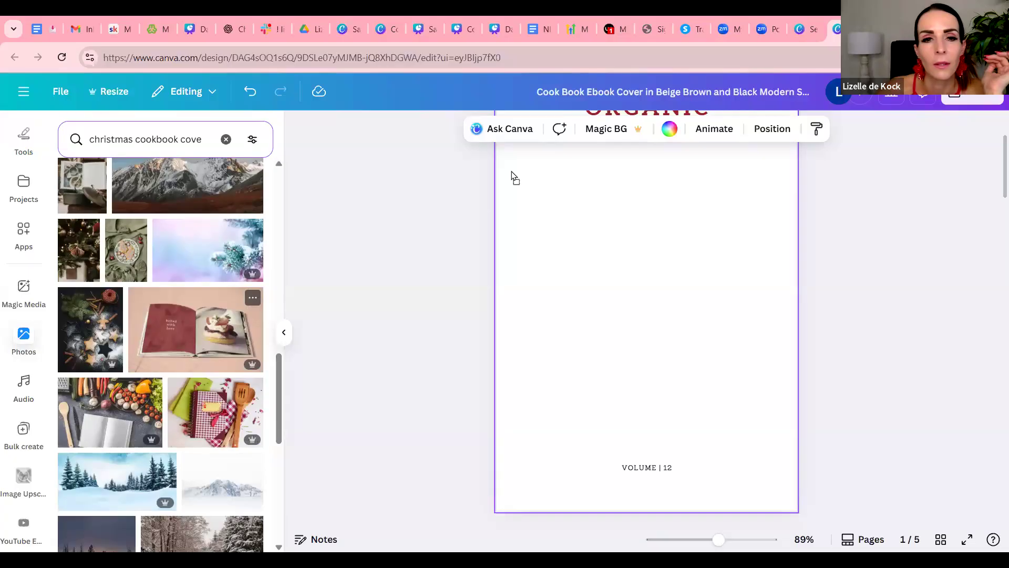
pyautogui.scroll(3, 707, 318)
pyautogui.moveTo(179, 335); pyautogui.dragTo(178, 334)
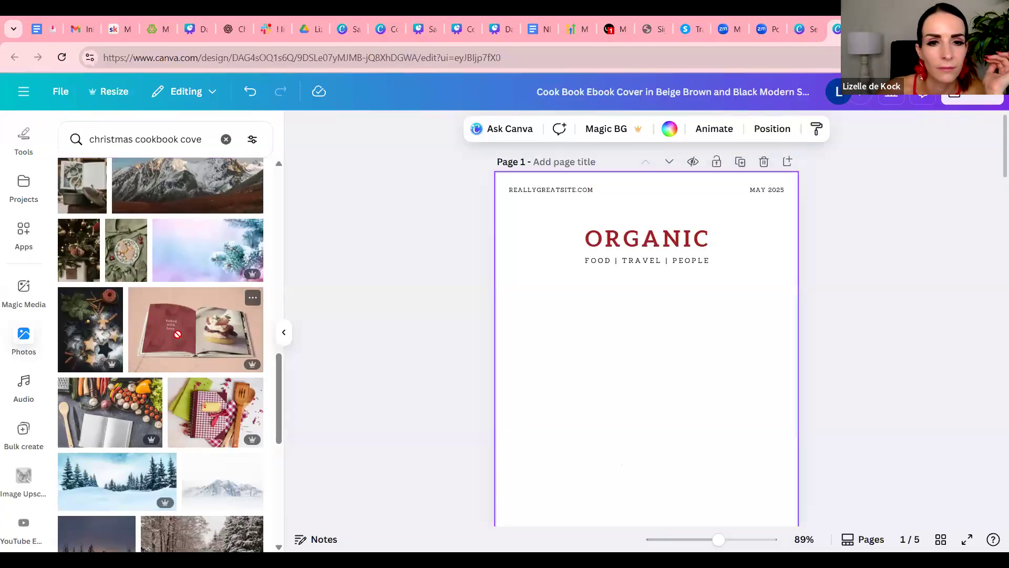
pyautogui.moveTo(484, 194); pyautogui.dragTo(602, 231)
pyautogui.scroll(-1, 615, 249)
pyautogui.scroll(1, 611, 241)
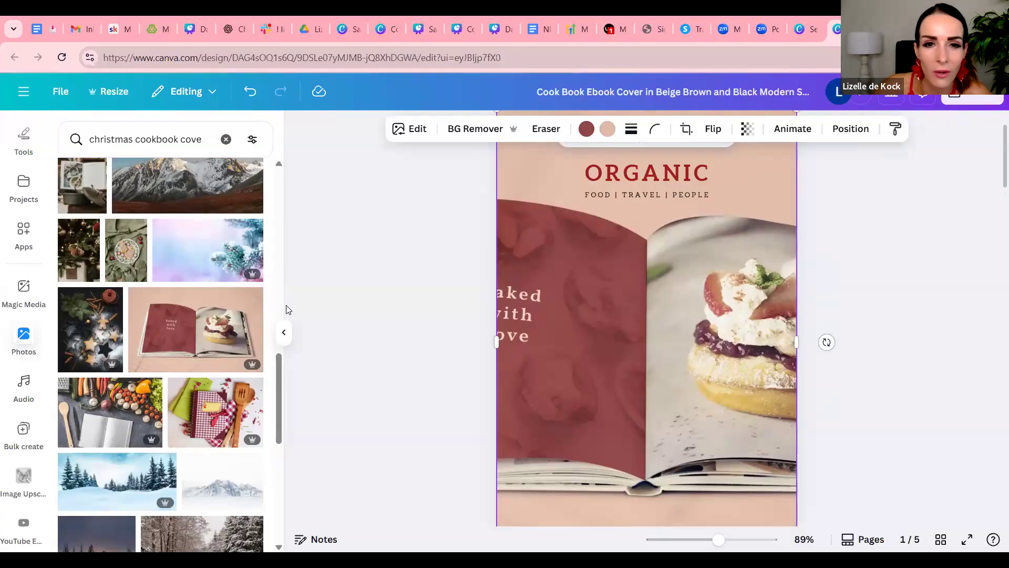
# Replace the cover background with the stock photo of the snowy porch with wicker chairs and a small potted fir tree
pyautogui.scroll(-3, 178, 308)
pyautogui.scroll(-8, 213, 315)
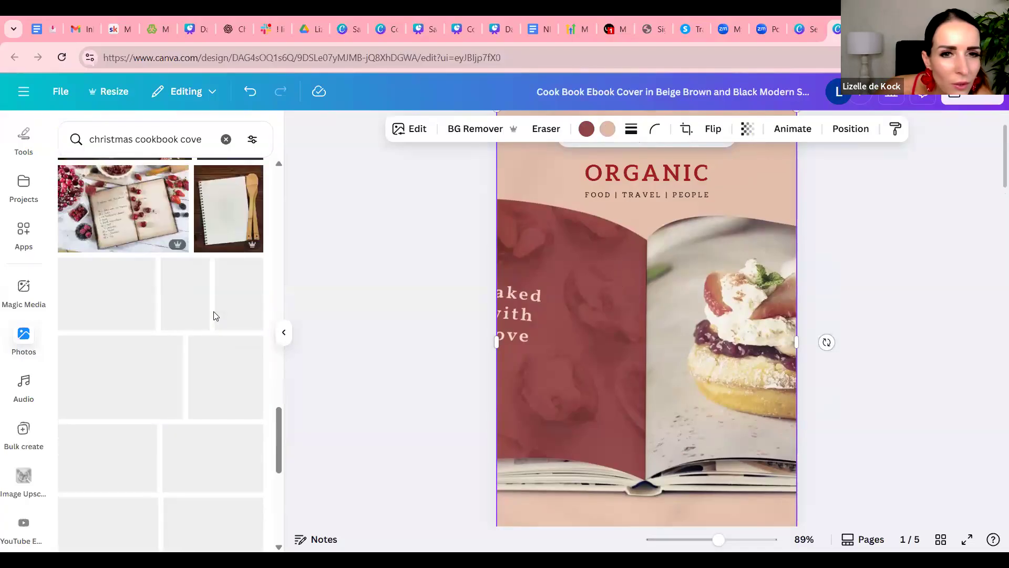
pyautogui.scroll(-10, 214, 315)
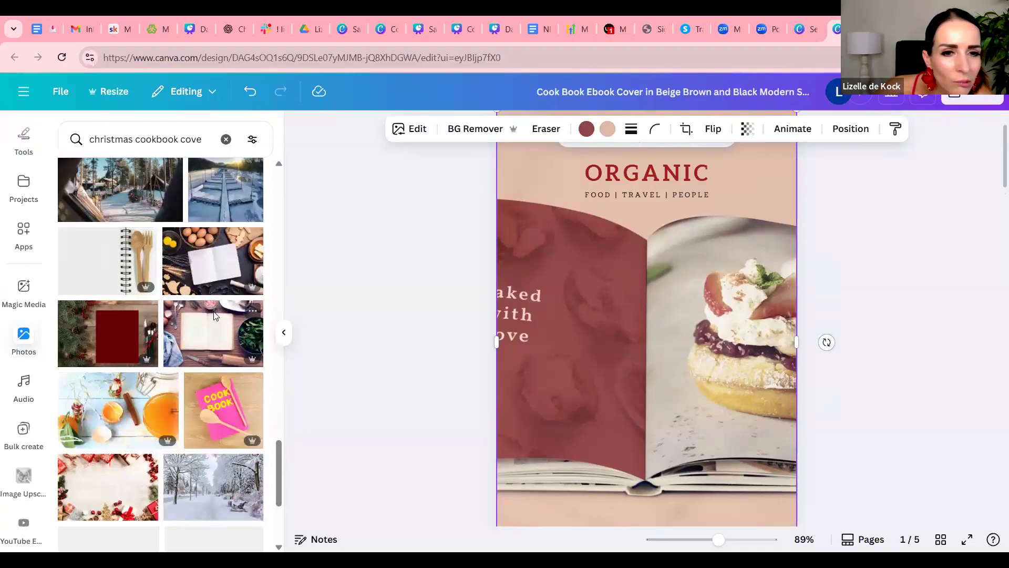
pyautogui.scroll(-5, 213, 314)
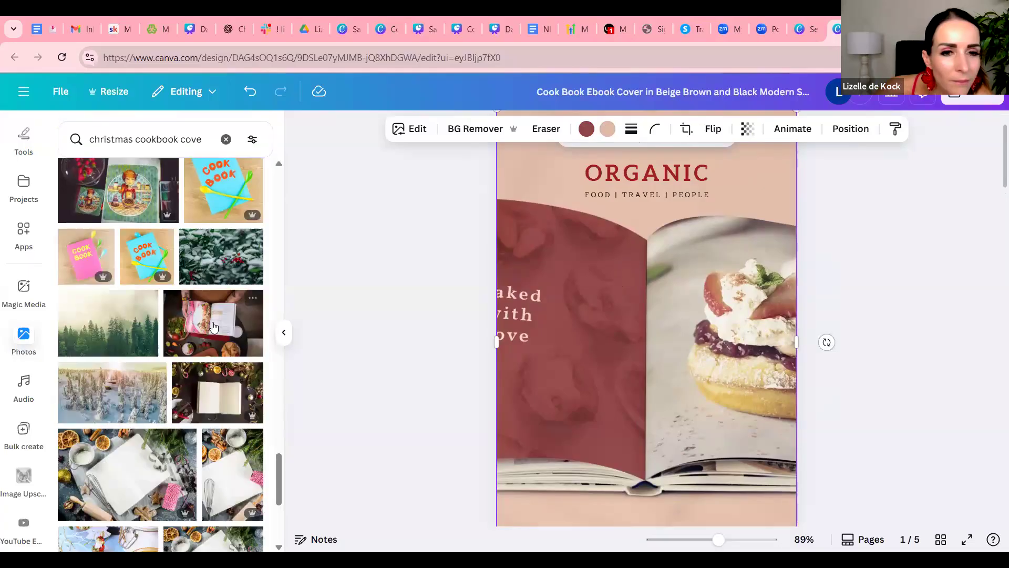
pyautogui.scroll(-3, 227, 297)
pyautogui.scroll(-8, 221, 294)
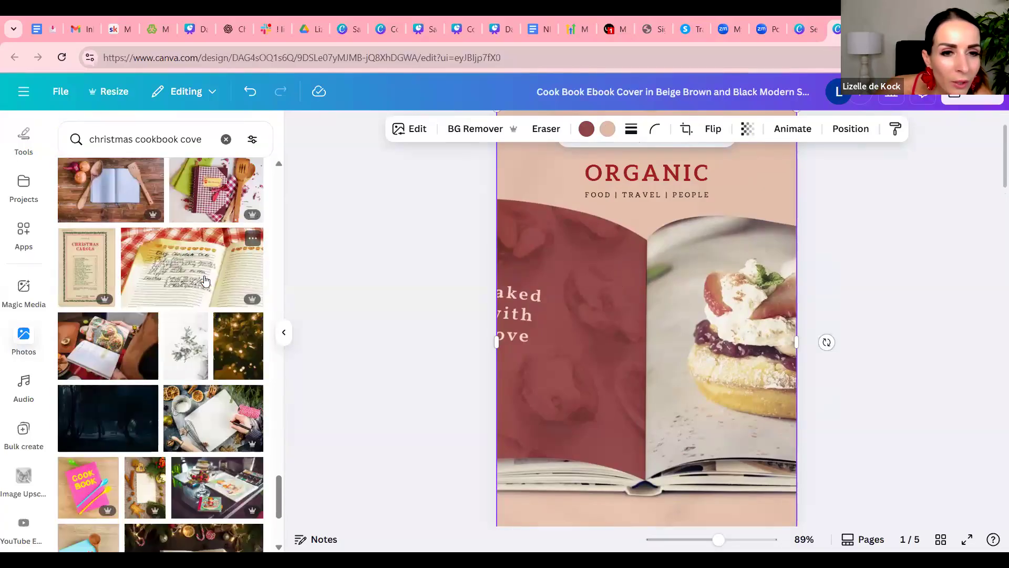
pyautogui.scroll(-5, 187, 269)
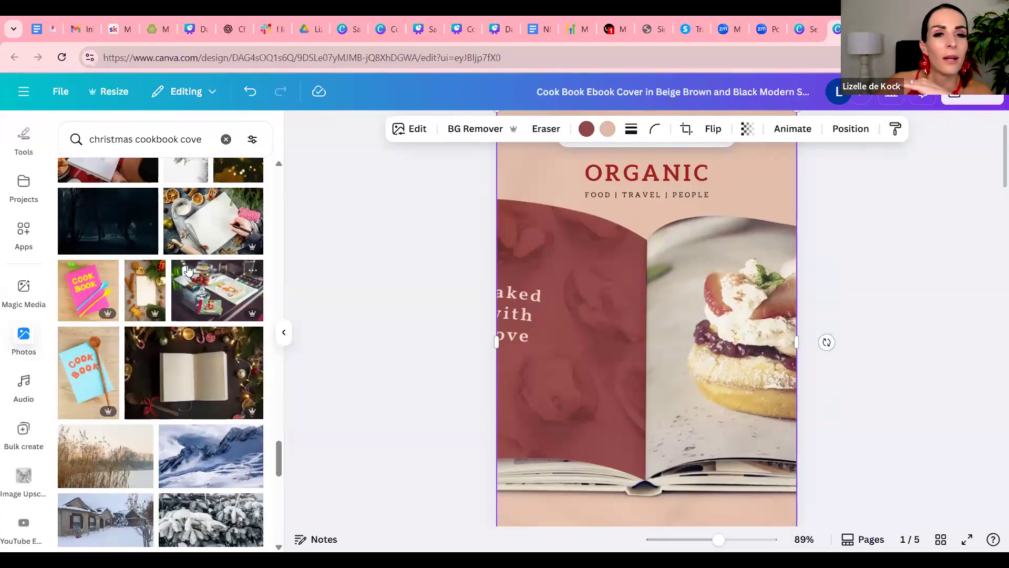
pyautogui.scroll(-10, 189, 270)
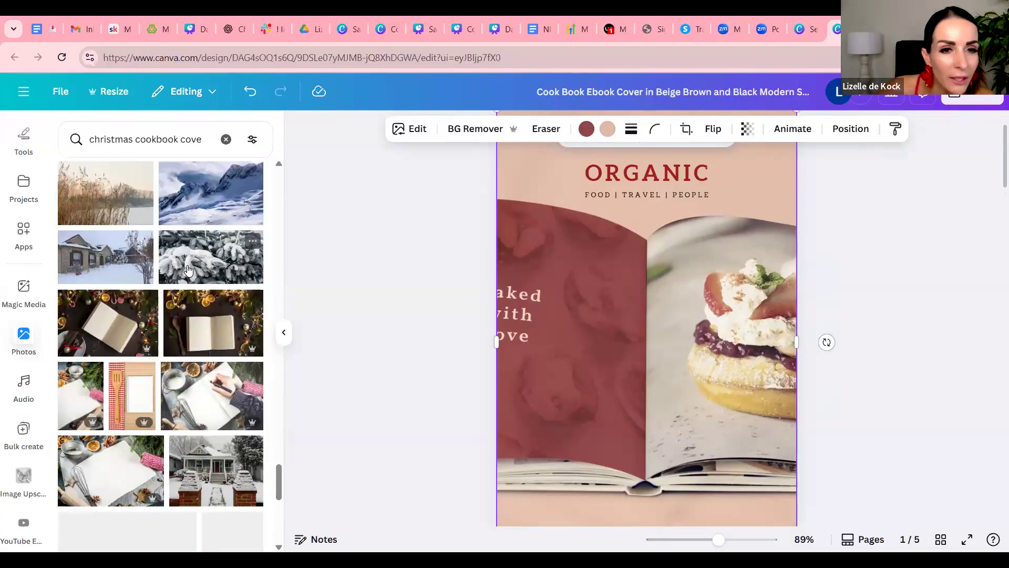
pyautogui.scroll(-1, 188, 270)
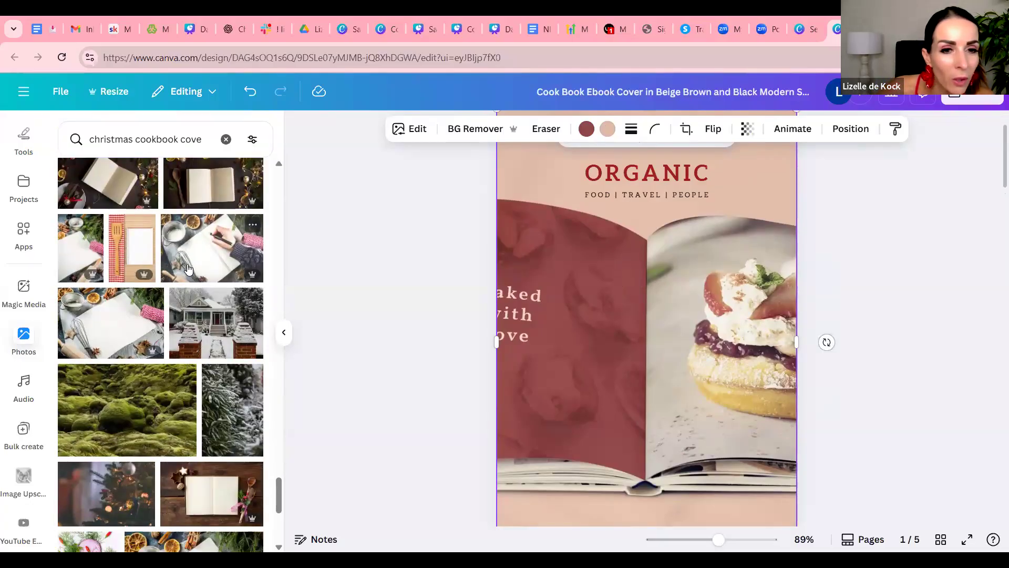
pyautogui.scroll(-5, 188, 270)
pyautogui.scroll(-5, 222, 248)
pyautogui.scroll(-3, 221, 245)
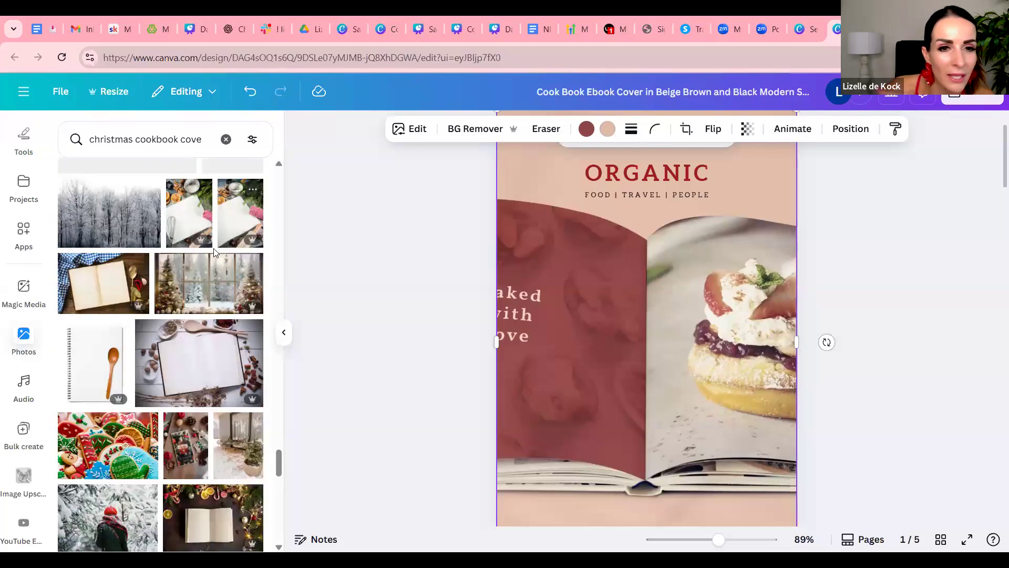
pyautogui.scroll(-6, 207, 255)
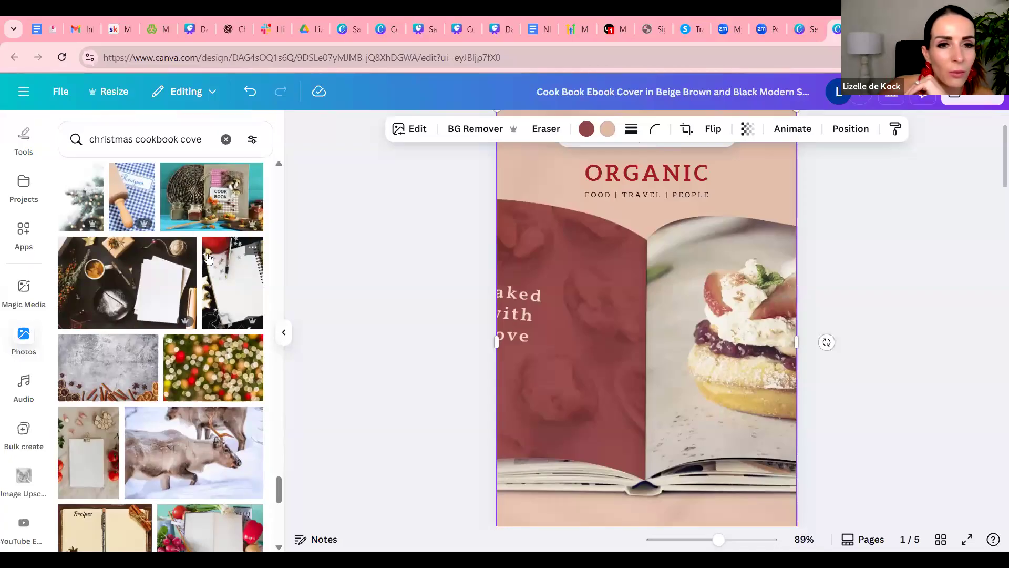
pyautogui.scroll(-4, 208, 257)
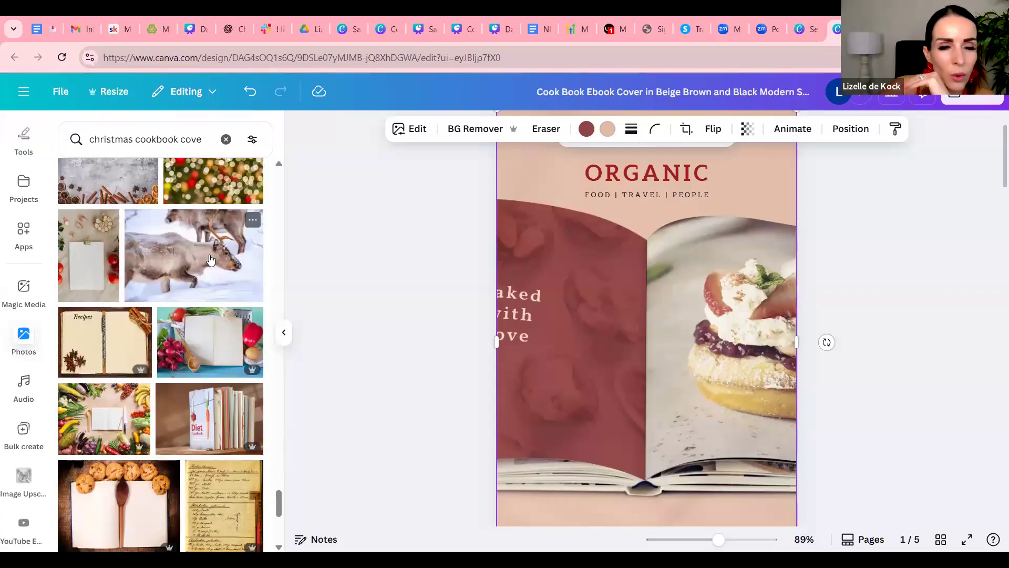
pyautogui.scroll(-3, 210, 258)
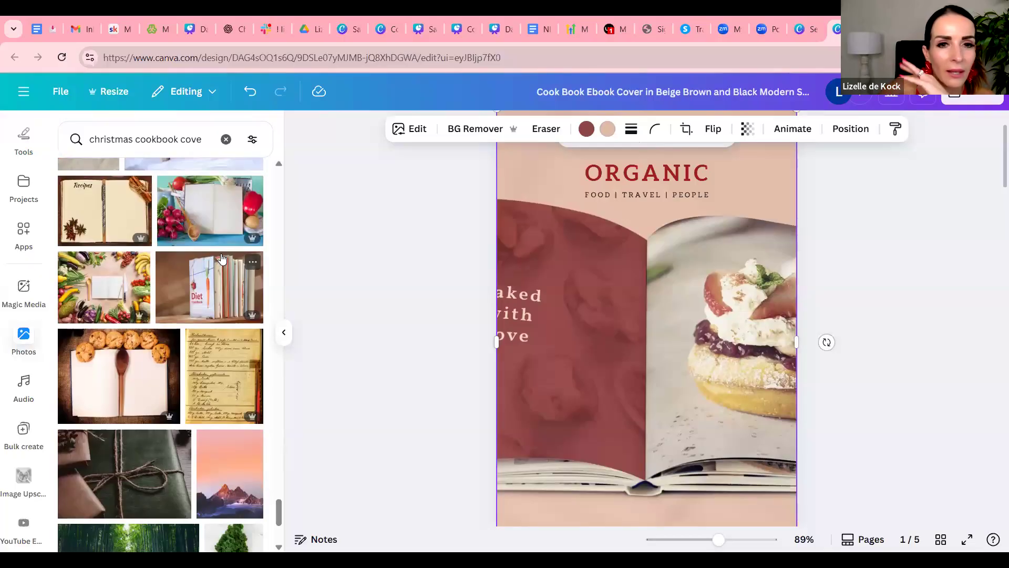
pyautogui.scroll(-8, 226, 256)
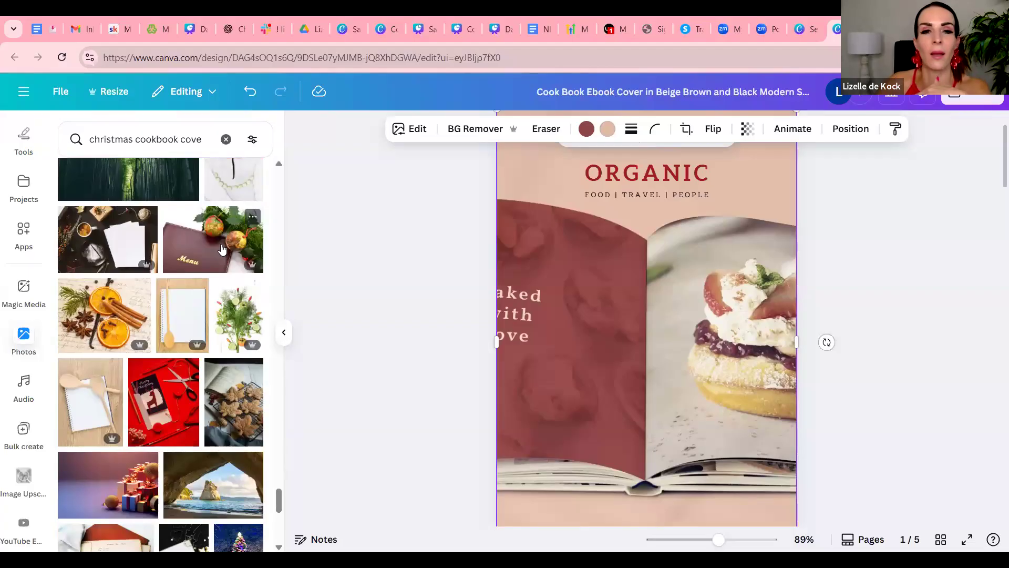
pyautogui.scroll(-10, 221, 249)
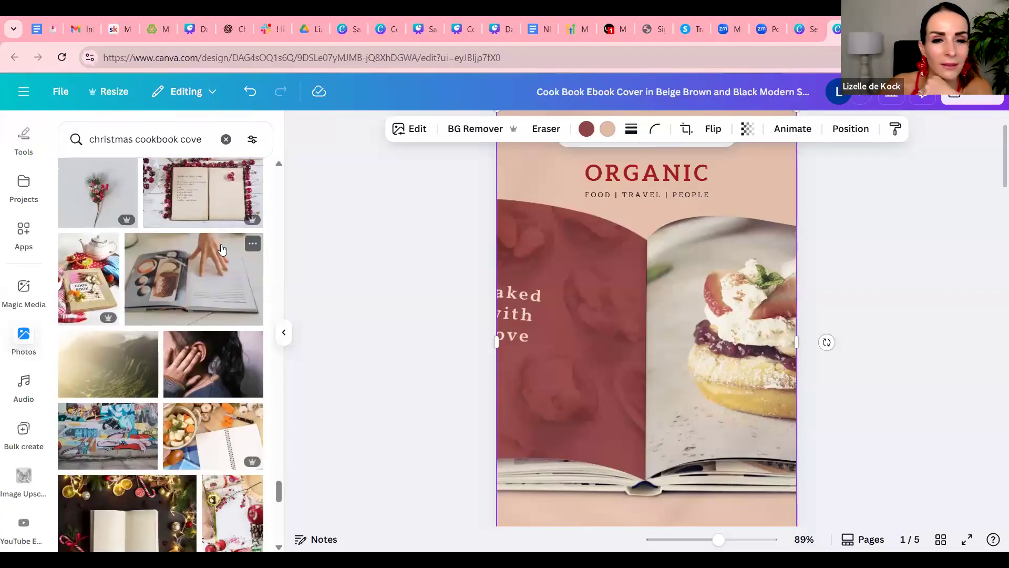
pyautogui.scroll(-10, 224, 258)
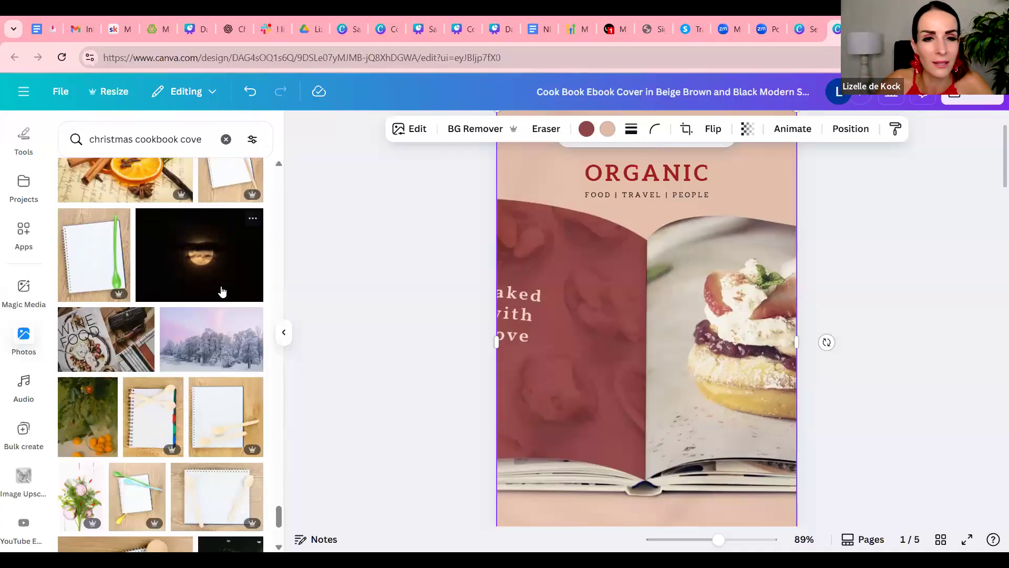
pyautogui.scroll(-5, 232, 316)
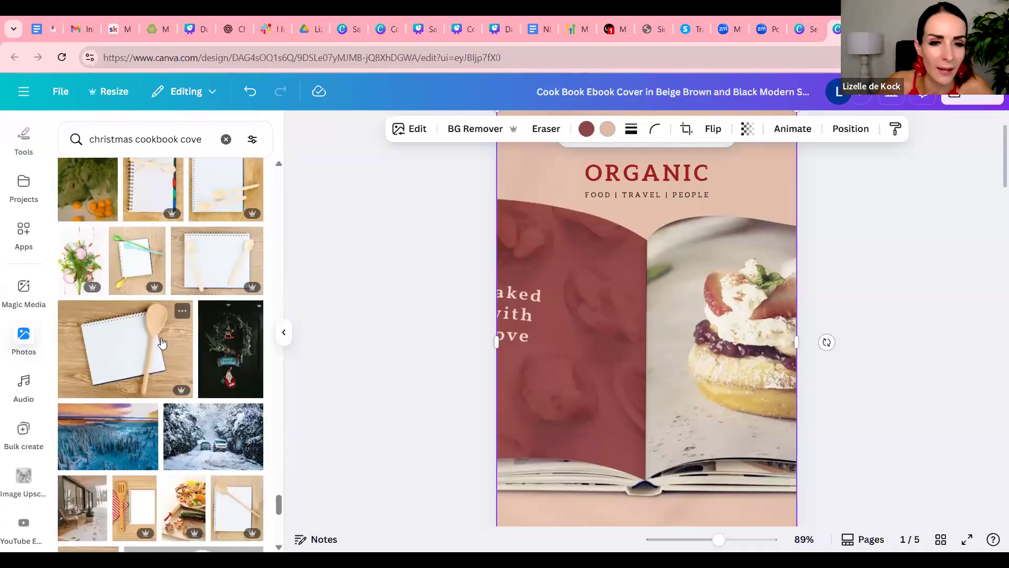
pyautogui.scroll(-5, 176, 347)
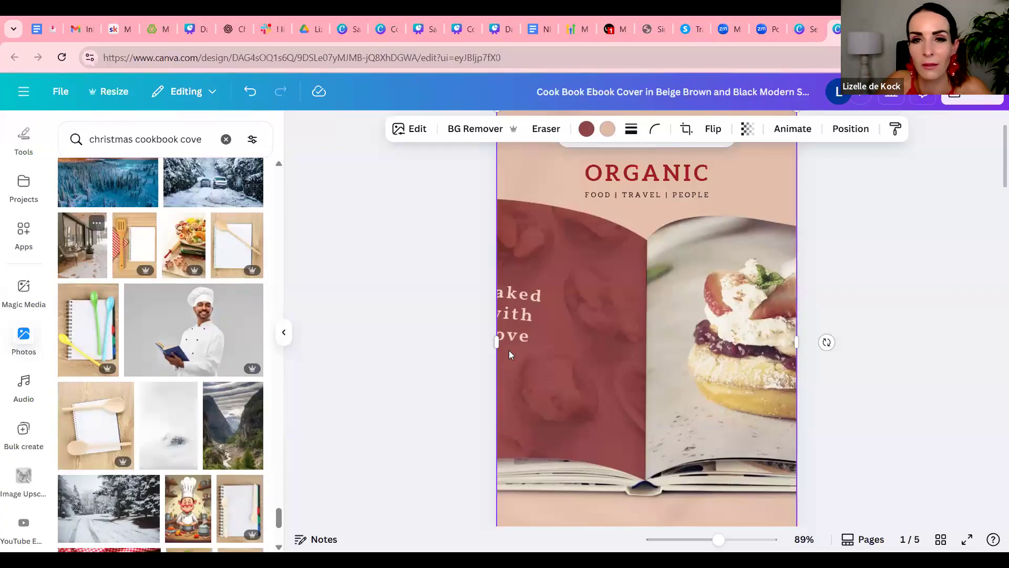
pyautogui.scroll(2, 509, 354)
pyautogui.moveTo(121, 244); pyautogui.dragTo(766, 352)
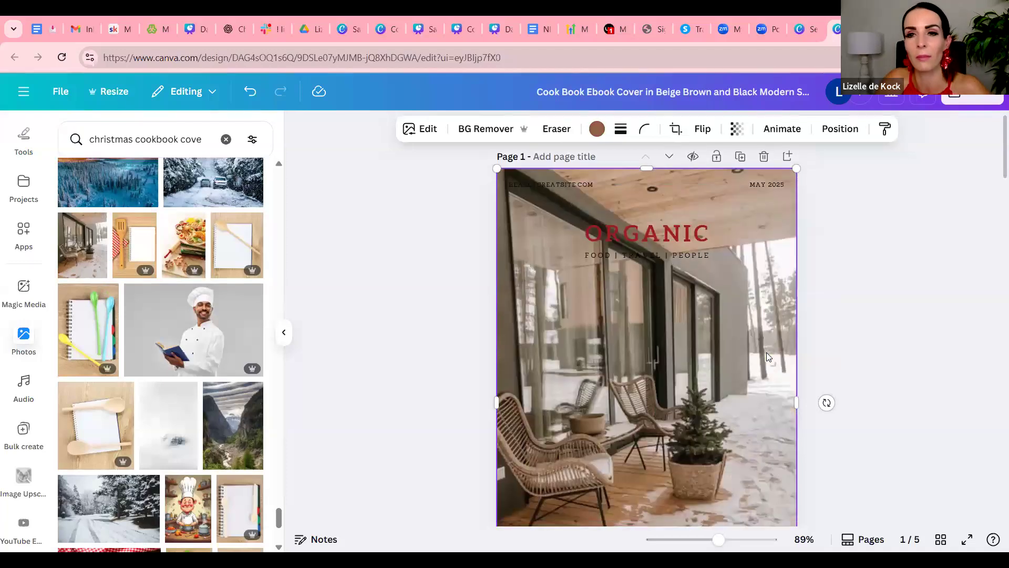
pyautogui.scroll(-2, 766, 352)
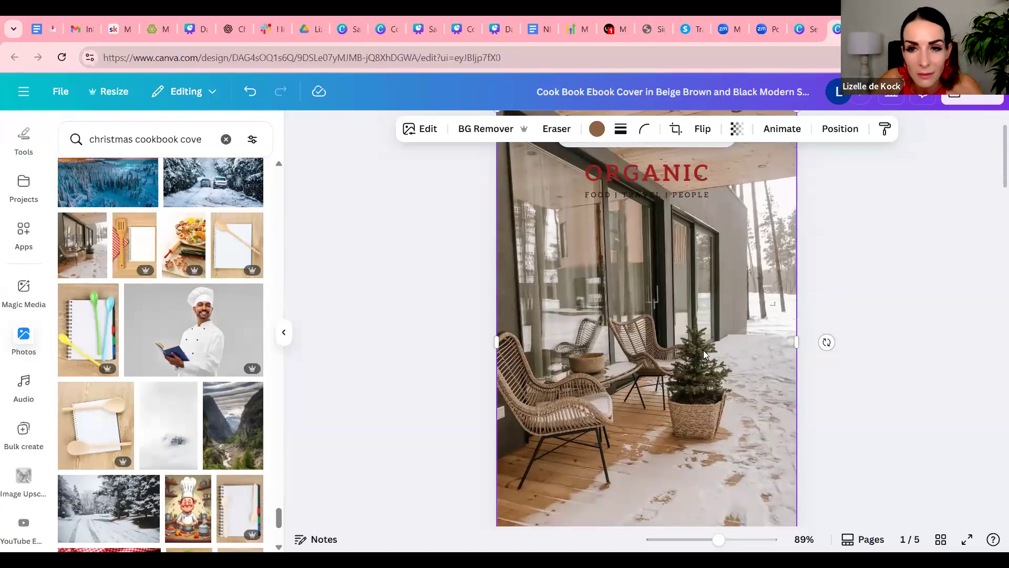
pyautogui.scroll(-4, 833, 374)
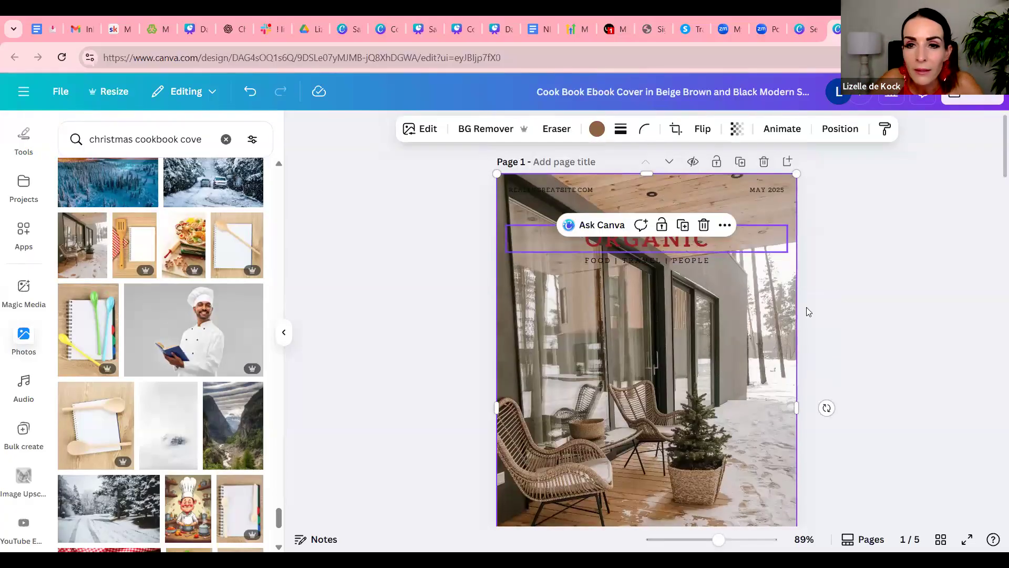
# Examine the fonts of the "WELCOME" and "to my Christmas table" headings on page 2 and look through the brand assets
pyautogui.scroll(-5, 810, 317)
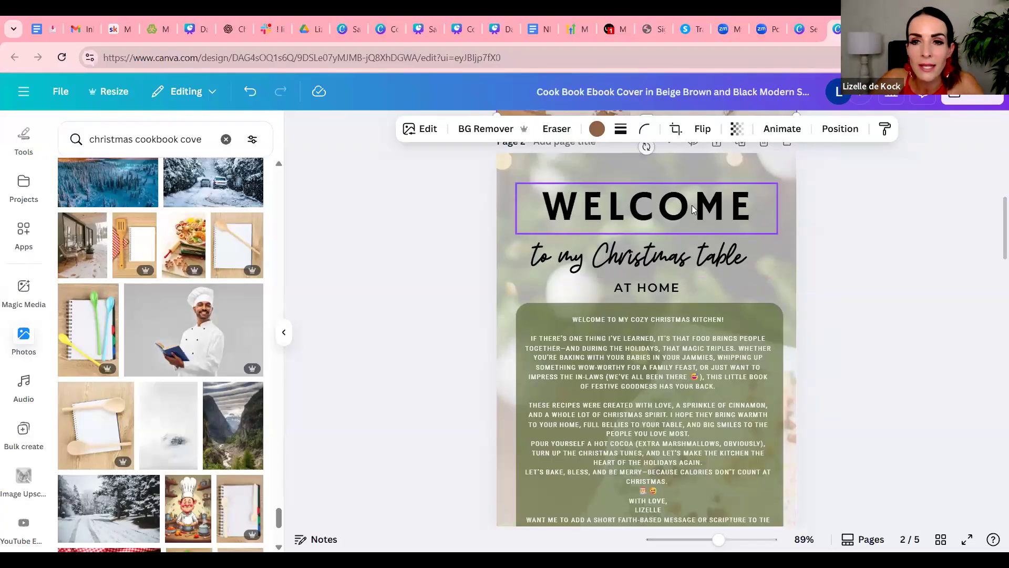
pyautogui.click(711, 226)
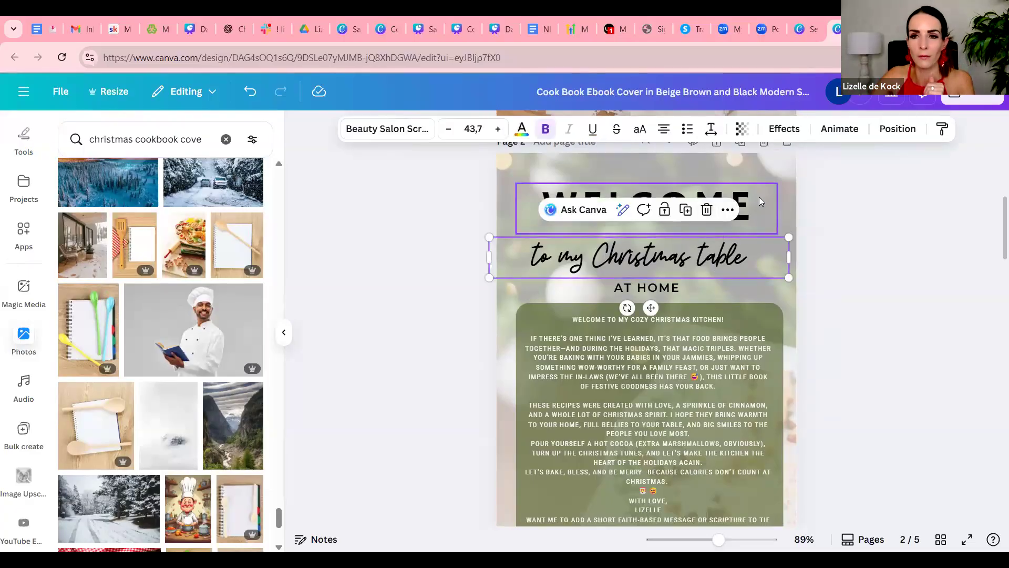
pyautogui.click(759, 198)
pyautogui.click(770, 268)
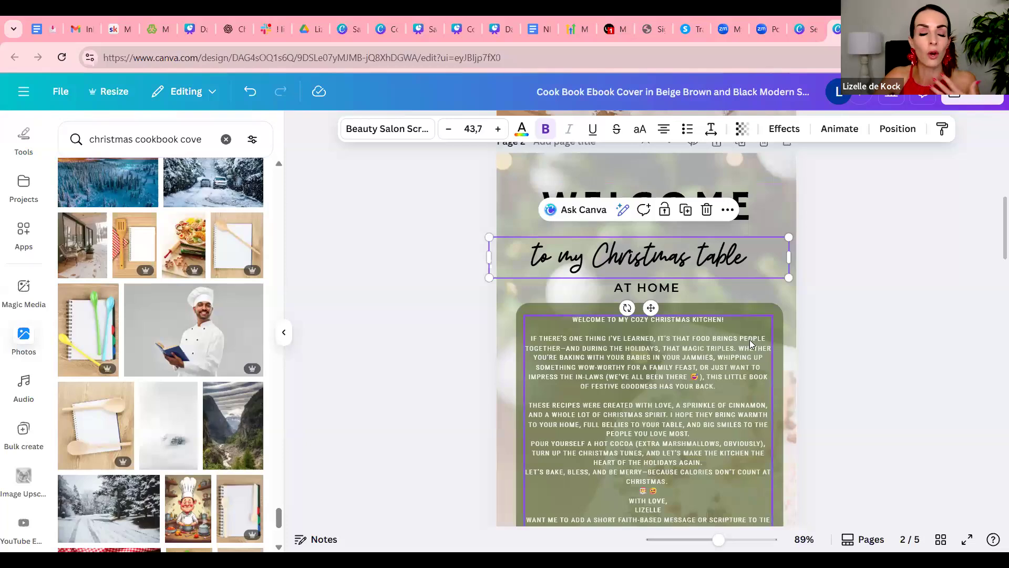
pyautogui.scroll(3, 750, 339)
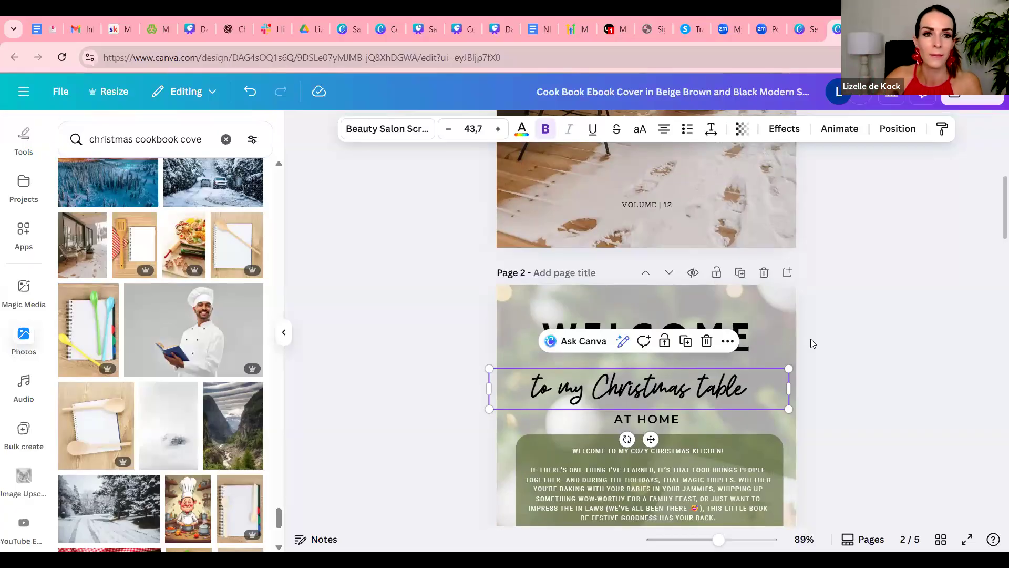
pyautogui.scroll(5, 30, 141)
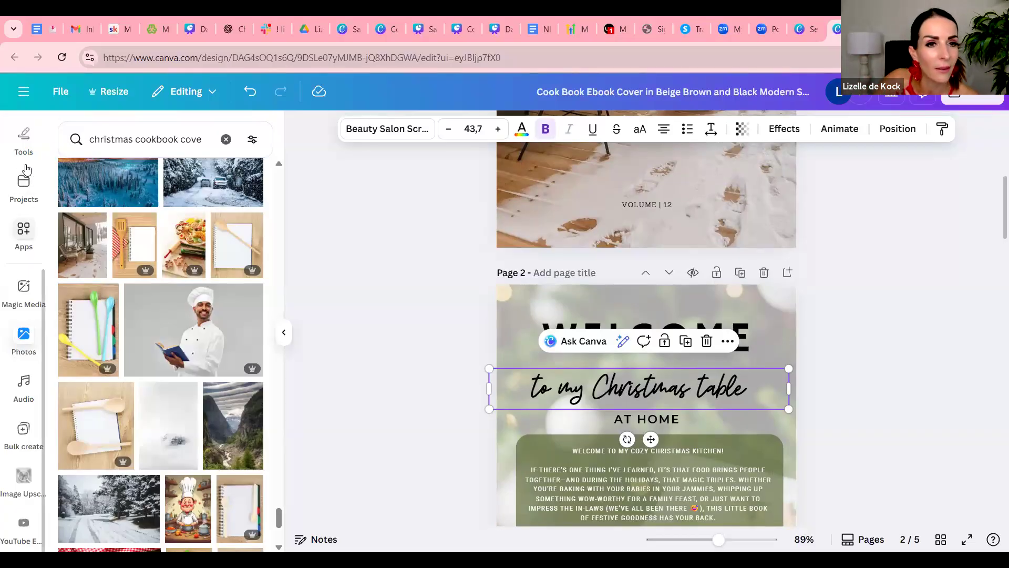
pyautogui.click(28, 138)
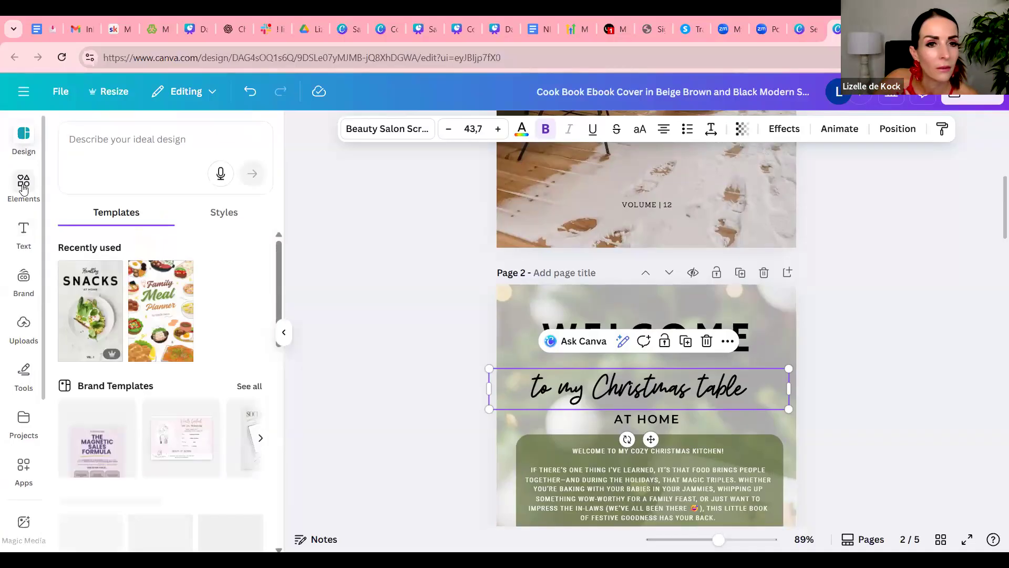
pyautogui.click(24, 284)
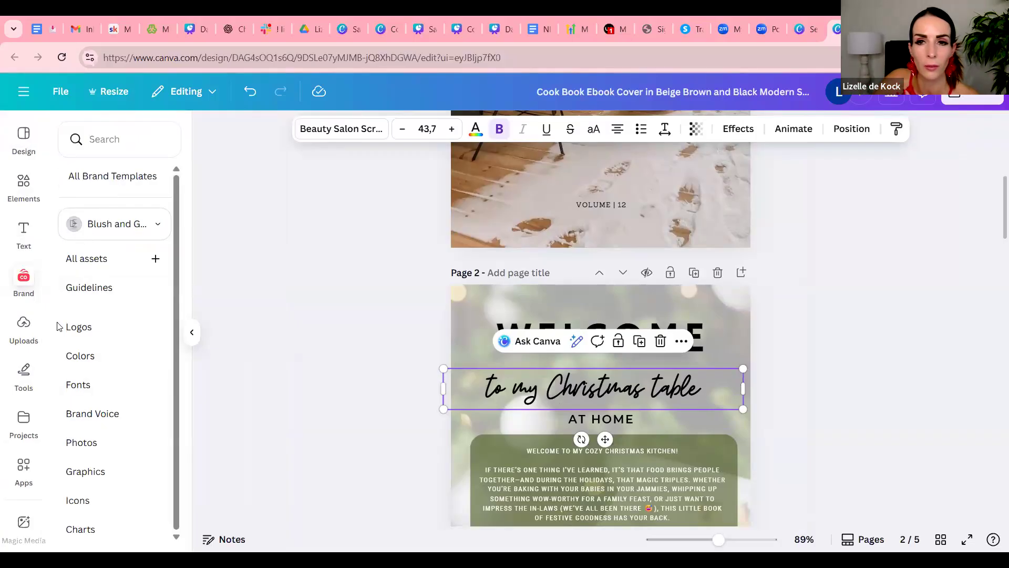
pyautogui.scroll(5, 818, 401)
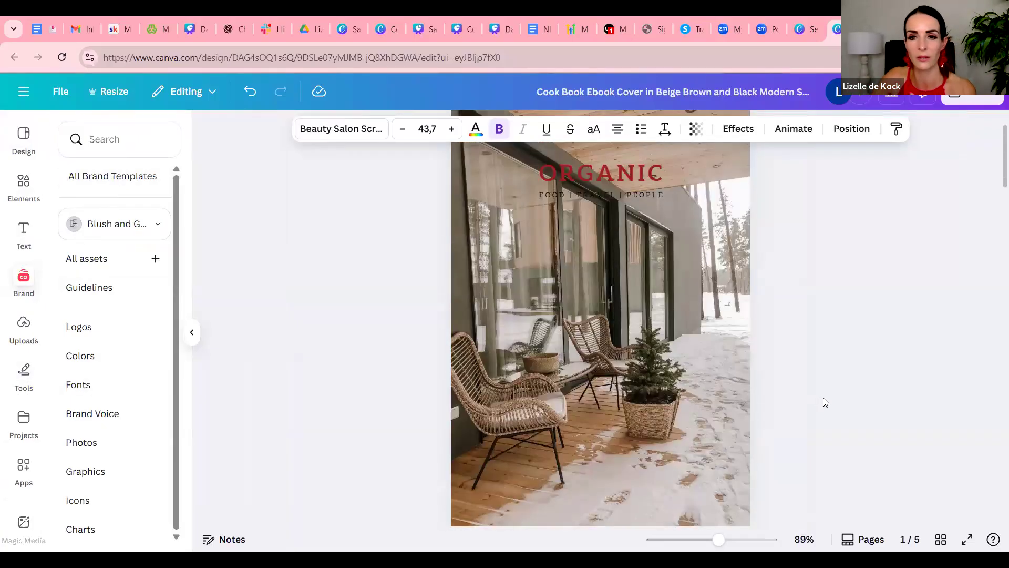
pyautogui.scroll(-5, 826, 401)
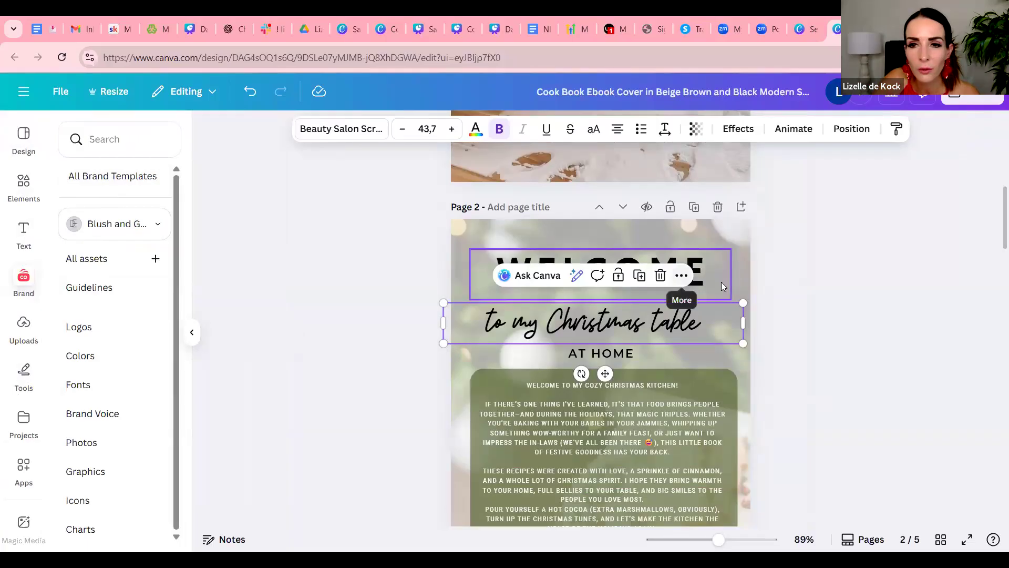
pyautogui.click(684, 290)
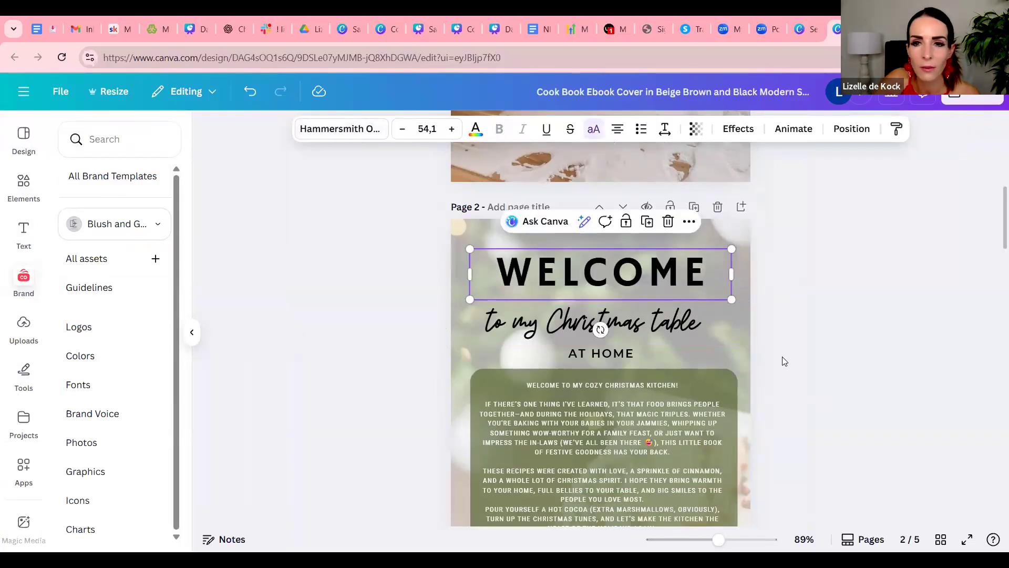
# Change the cover title "ORGANIC" to the Hammersmith One font and enlarge it to a font size of 54,8
pyautogui.scroll(5, 791, 376)
pyautogui.click(590, 246)
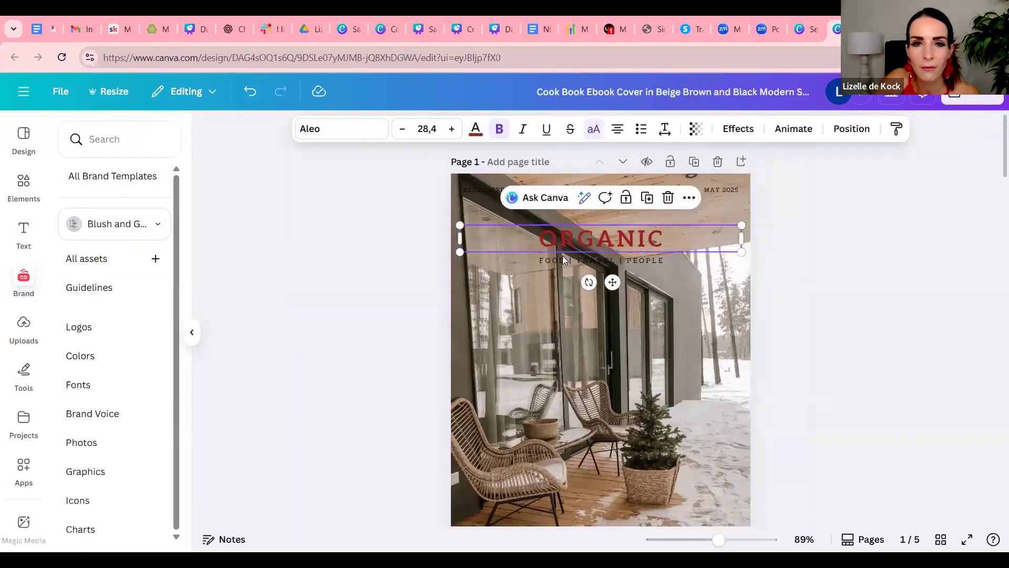
pyautogui.click(366, 135)
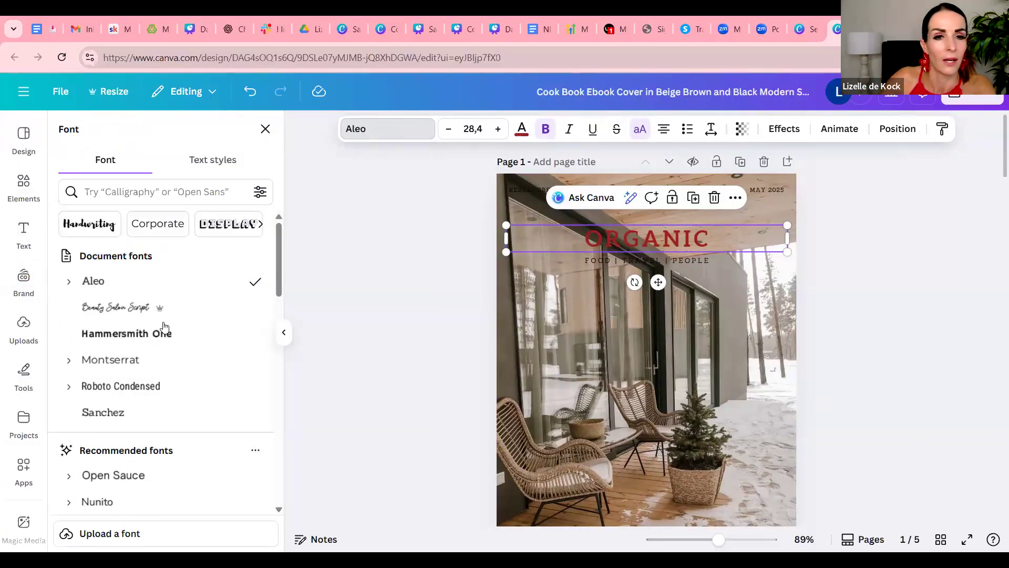
pyautogui.click(164, 333)
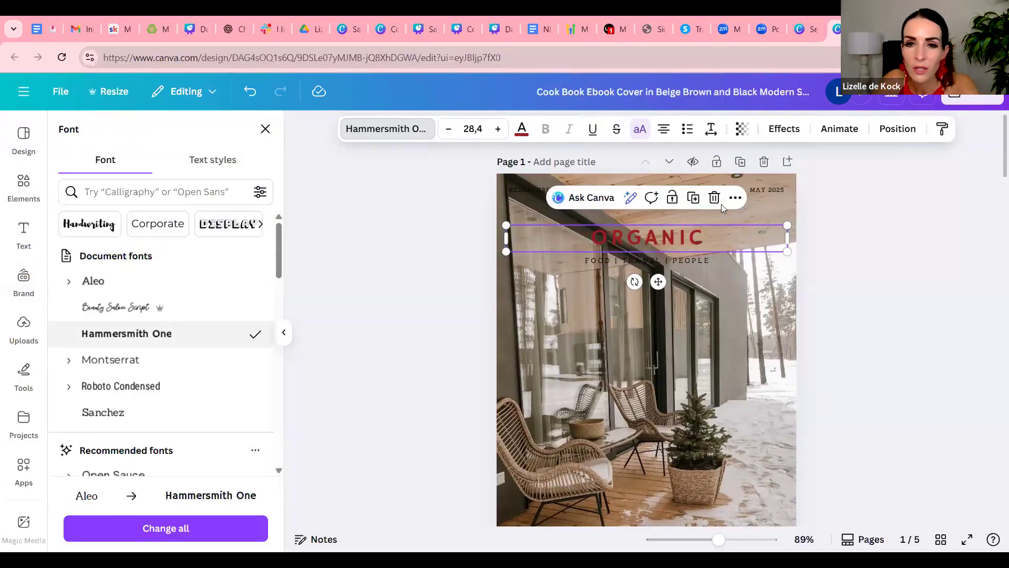
pyautogui.moveTo(454, 206); pyautogui.dragTo(417, 196)
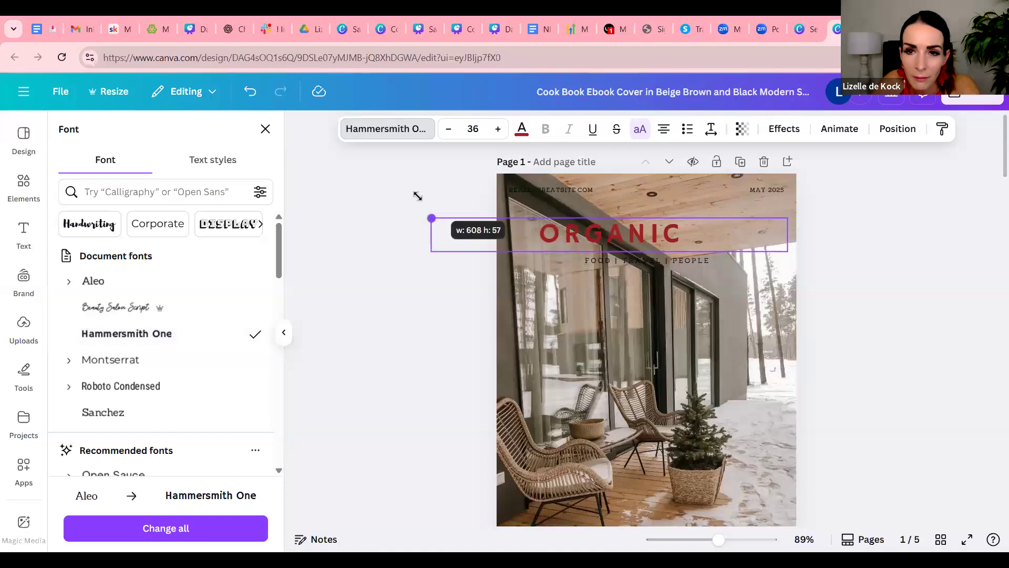
pyautogui.moveTo(790, 213); pyautogui.dragTo(941, 197)
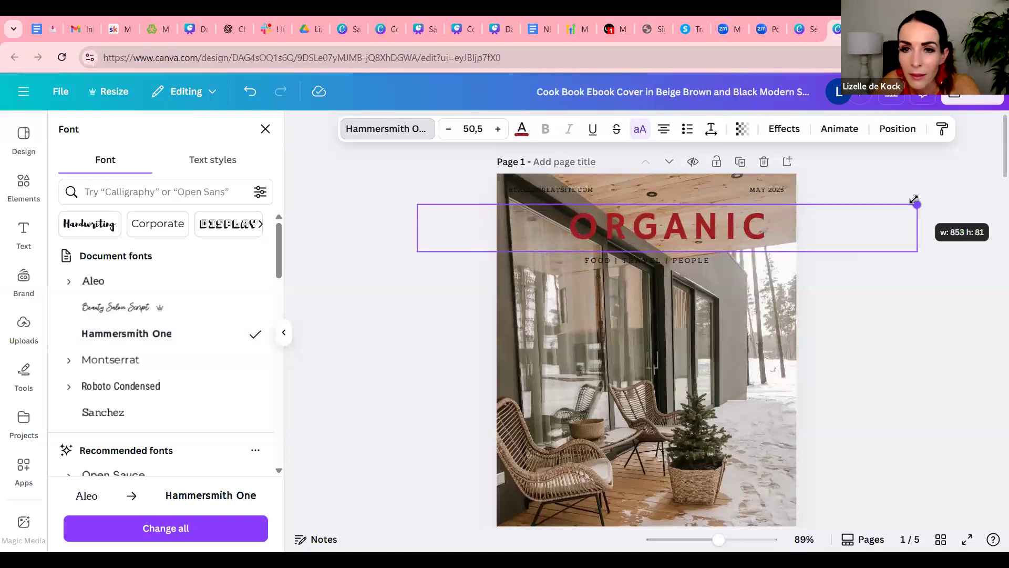
pyautogui.moveTo(415, 204); pyautogui.dragTo(376, 200)
# Replace the cover title text with "CHRISTMAS"
pyautogui.doubleClick(699, 226)
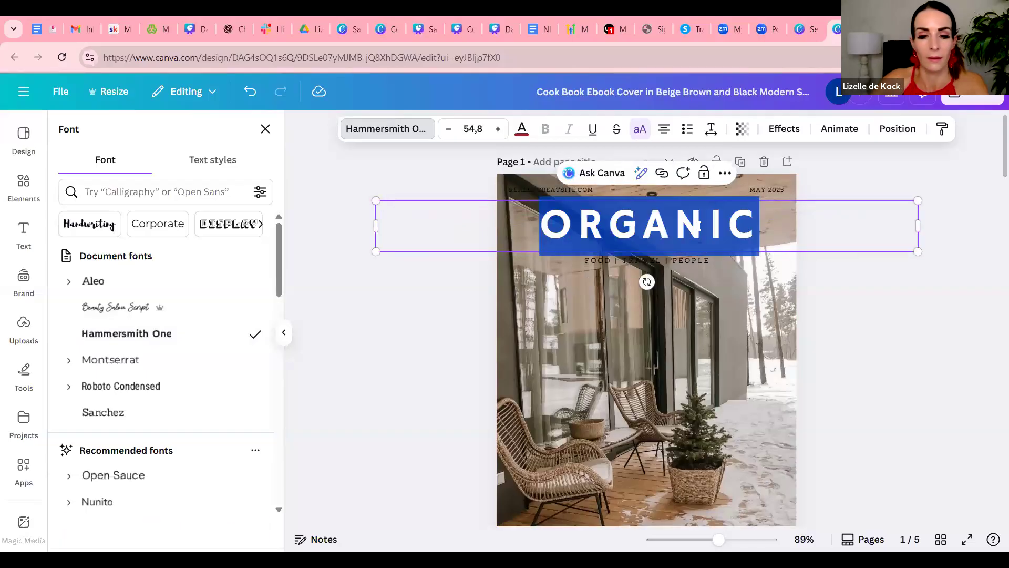
pyautogui.write('CHRISTMAS')
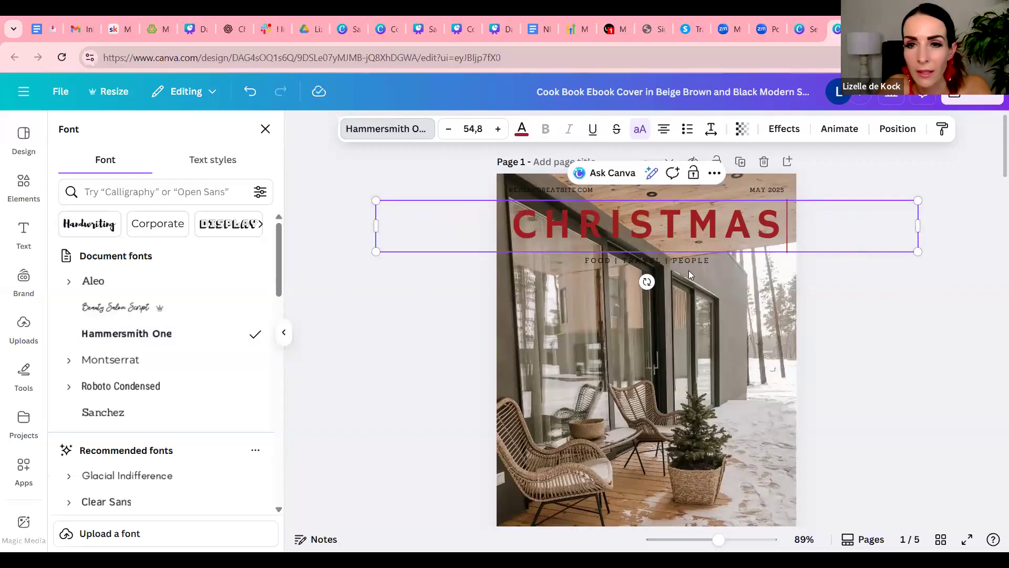
pyautogui.click(748, 306)
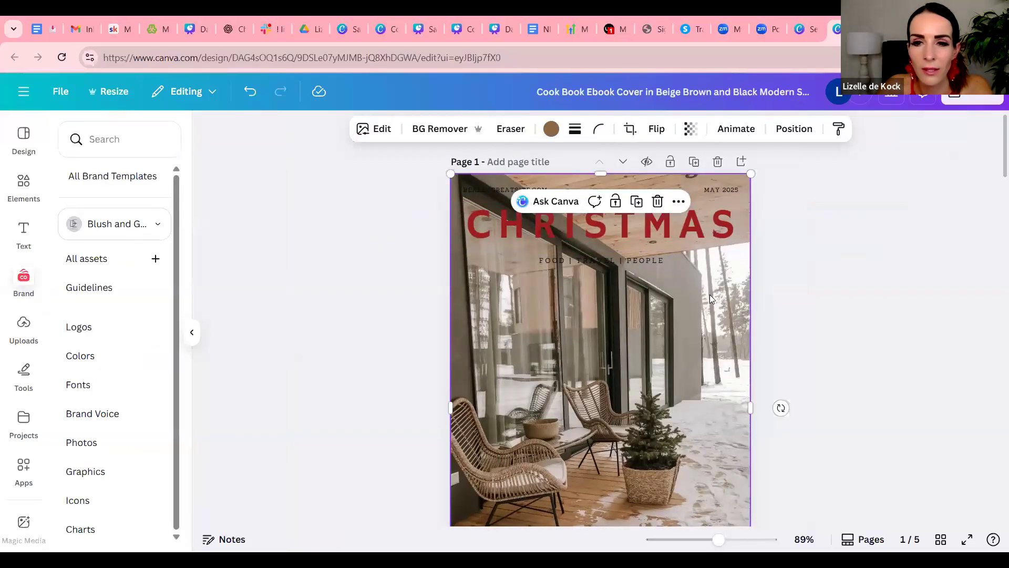
pyautogui.click(22, 185)
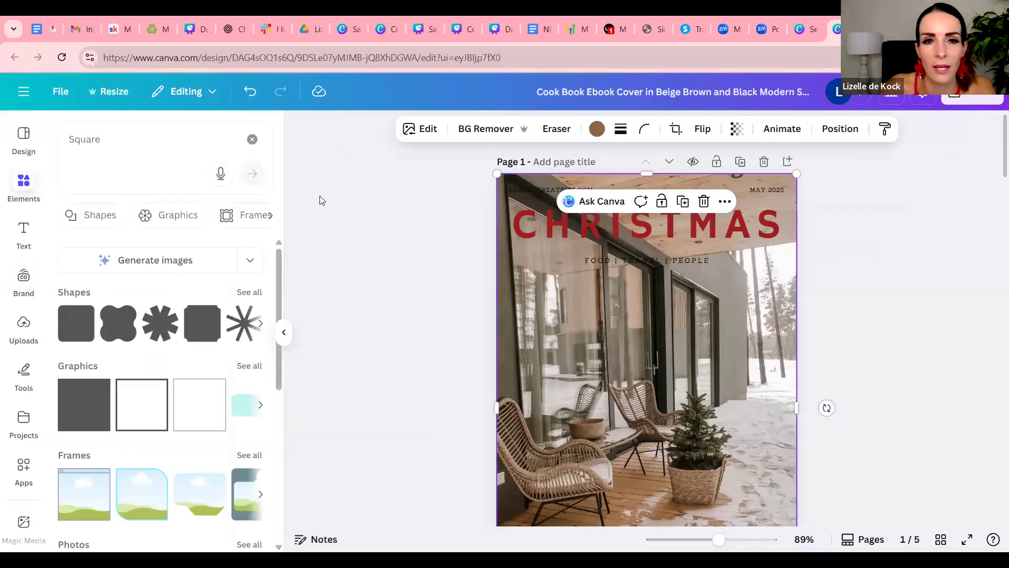
pyautogui.click(91, 411)
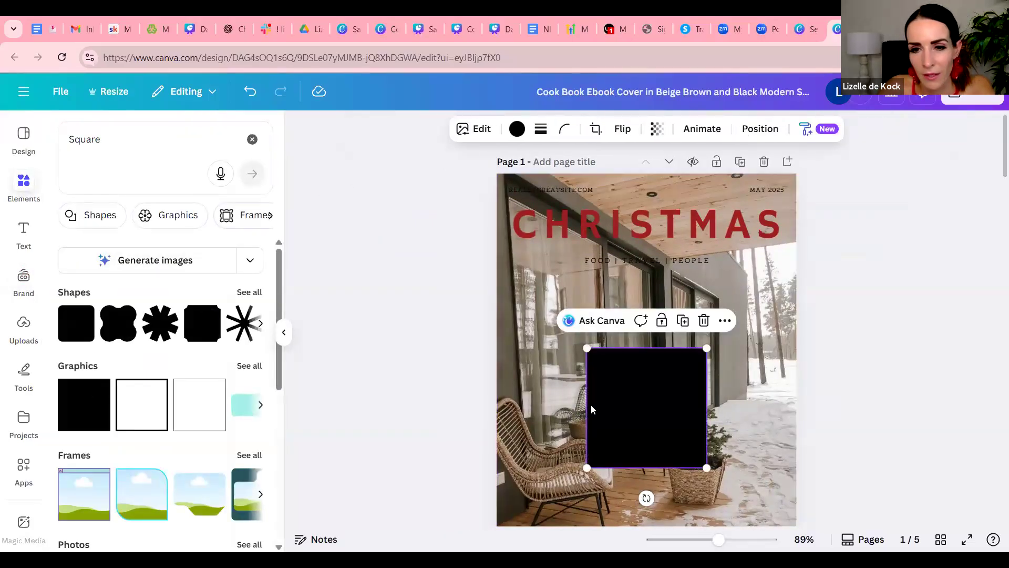
pyautogui.moveTo(634, 443); pyautogui.dragTo(534, 282)
pyautogui.moveTo(605, 306)
pyautogui.mouseDown()
pyautogui.moveTo(591, 293)
pyautogui.moveTo(597, 306)
pyautogui.mouseUp()
pyautogui.press('Delete')
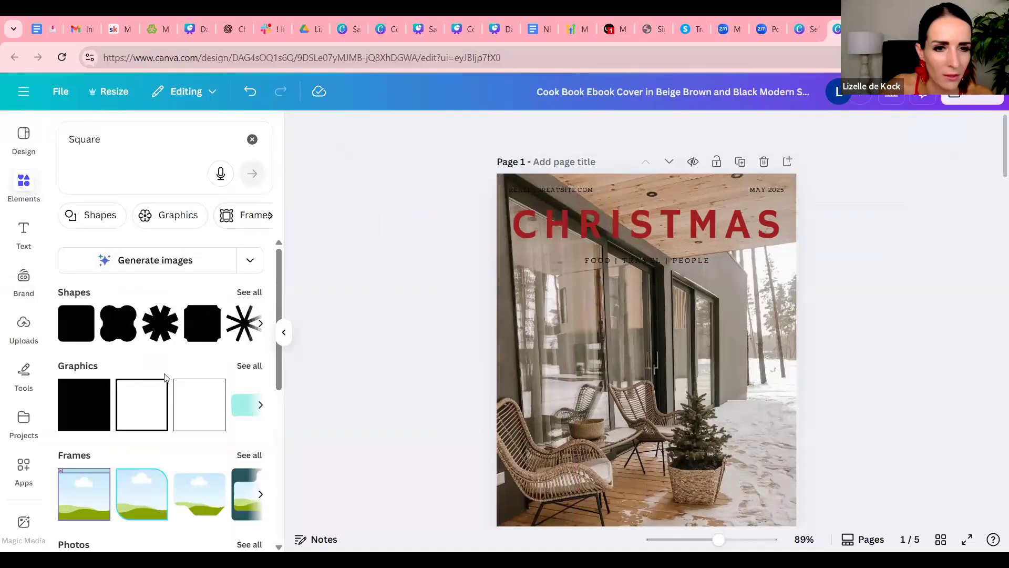
# Add a square shape as a pale beige band behind the cover title and subtitle, stretched past both page edges
pyautogui.scroll(-3, 164, 376)
pyautogui.scroll(3, 164, 377)
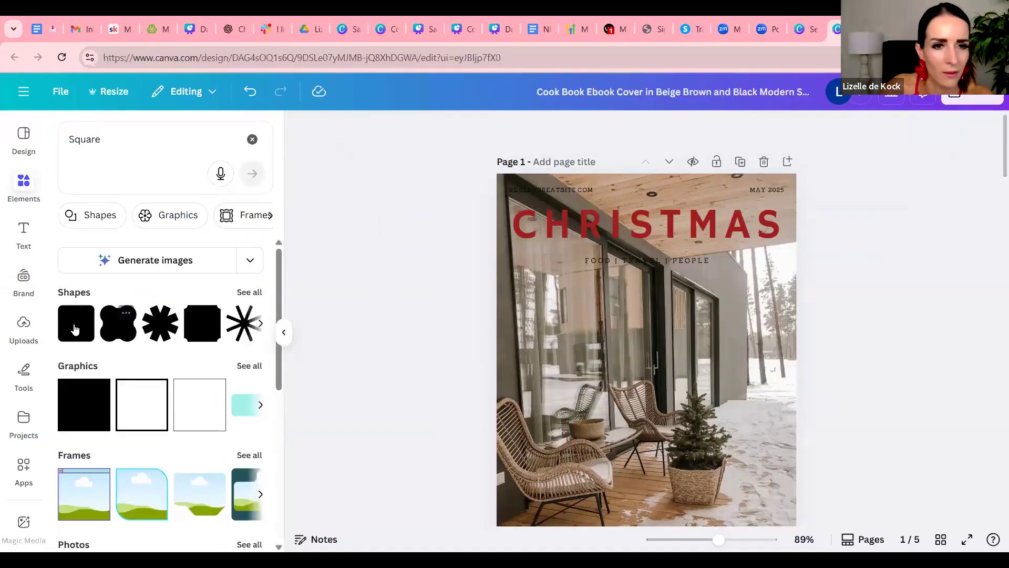
pyautogui.click(76, 328)
pyautogui.moveTo(630, 419); pyautogui.dragTo(514, 242)
pyautogui.moveTo(669, 226); pyautogui.dragTo(829, 231)
# Delete the website address and the "MAY 2025" date from the upper corners of the cover
pyautogui.click(564, 195)
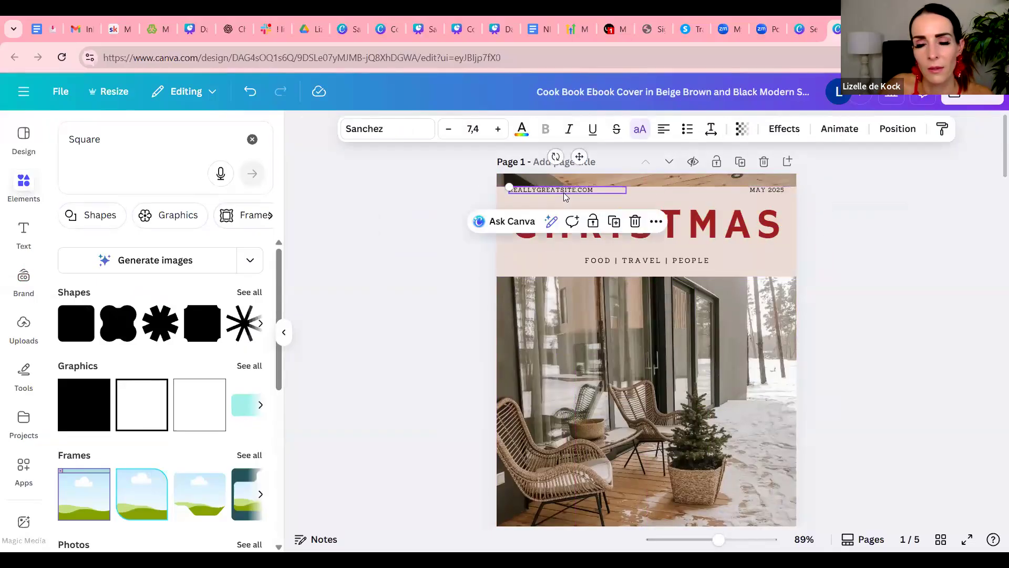
pyautogui.press('Delete')
pyautogui.click(771, 194)
pyautogui.press('Delete')
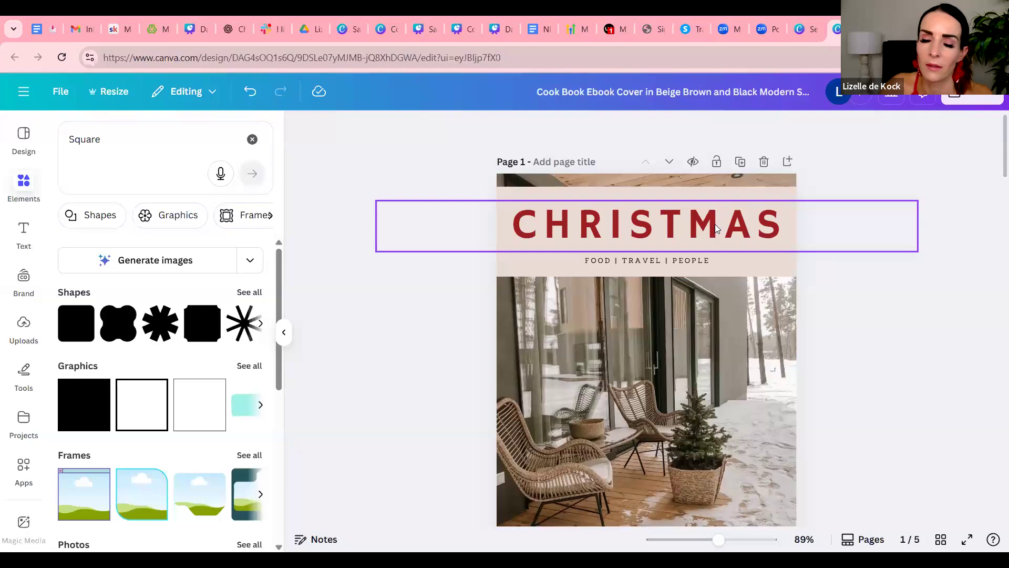
# Replace the cover subtitle with "RECIPES", enlarge it to a font size of 12,8 and center it under the title
pyautogui.click(694, 262)
pyautogui.doubleClick(705, 262)
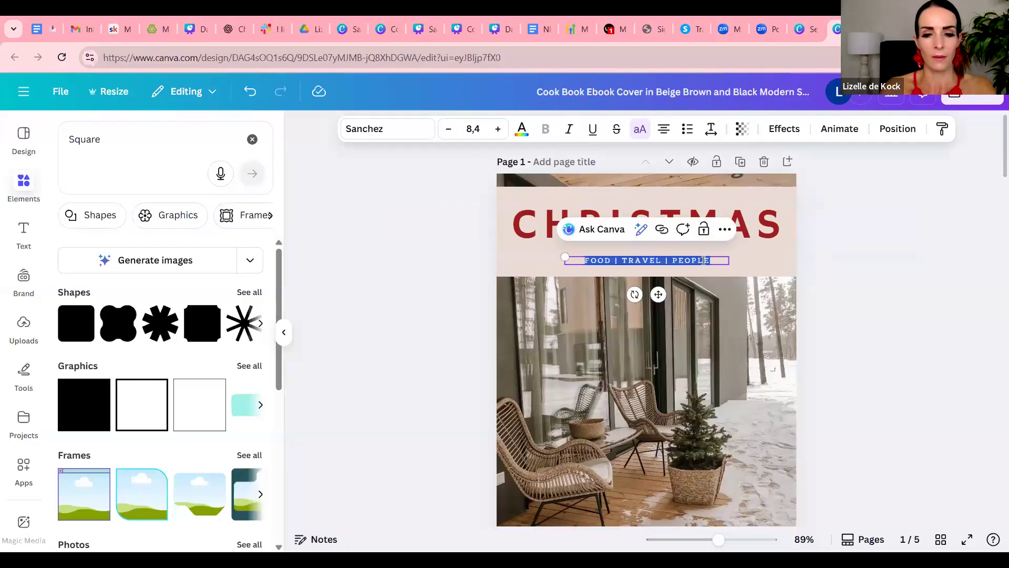
pyautogui.write('RECIPES')
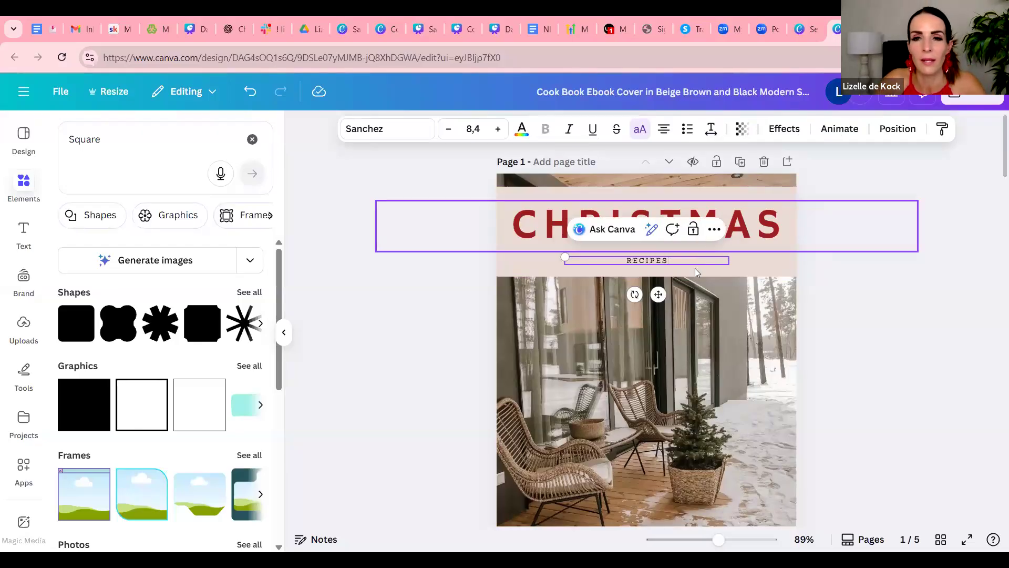
pyautogui.moveTo(565, 257); pyautogui.dragTo(473, 248)
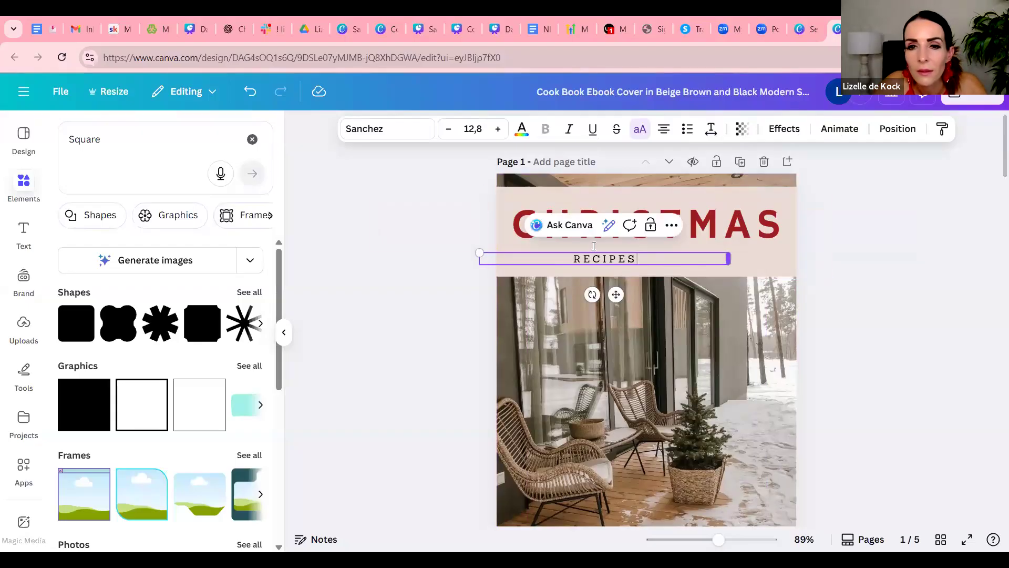
pyautogui.moveTo(616, 294); pyautogui.dragTo(661, 296)
pyautogui.click(864, 312)
pyautogui.scroll(-3, 863, 315)
pyautogui.scroll(3, 862, 320)
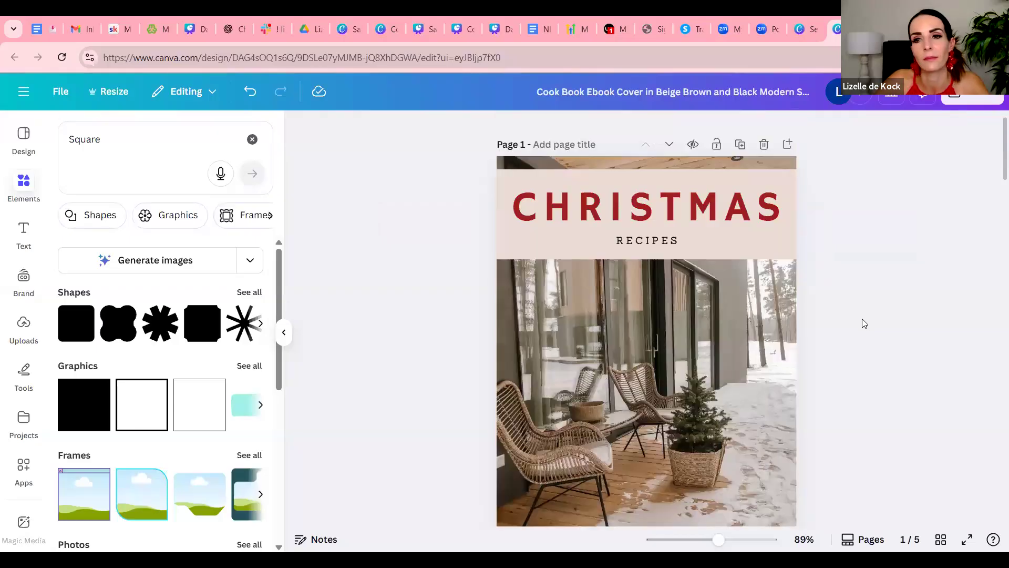
# Replace the volume text near the bottom of the cover with a "BY" line giving the author's first name
pyautogui.scroll(-4, 862, 322)
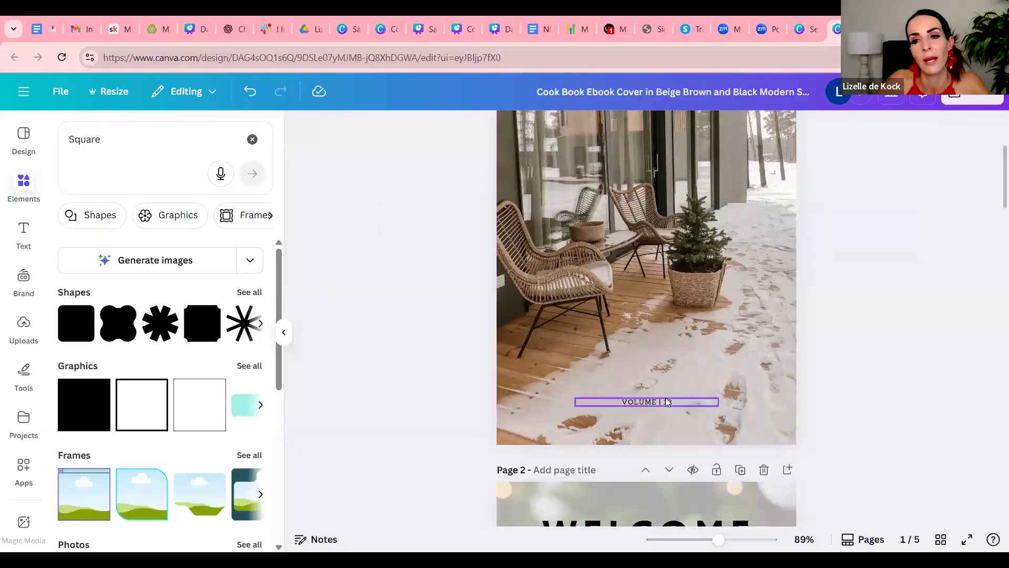
pyautogui.doubleClick(665, 397)
pyautogui.write('BY')
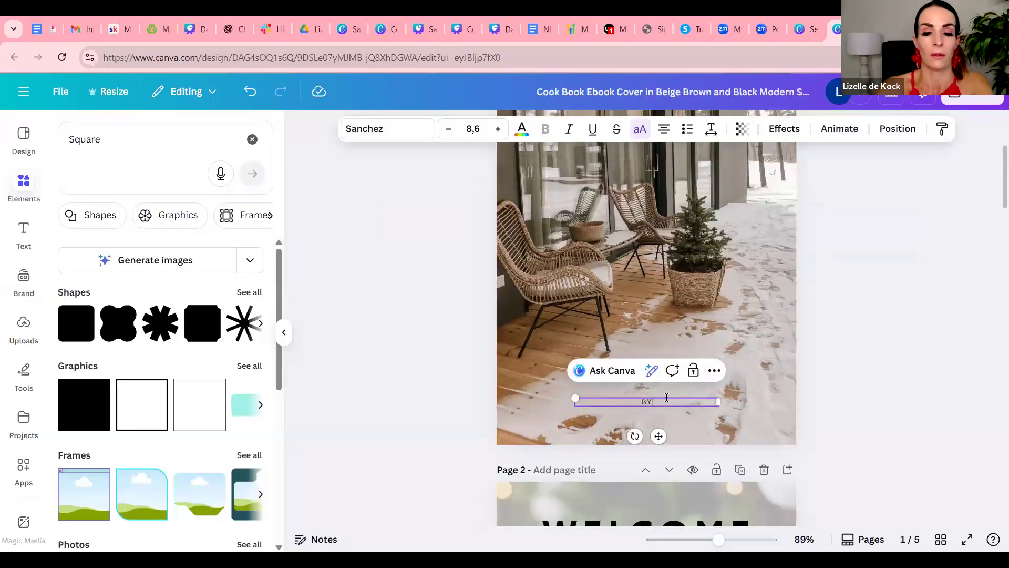
pyautogui.write(' MARY')
pyautogui.click(791, 364)
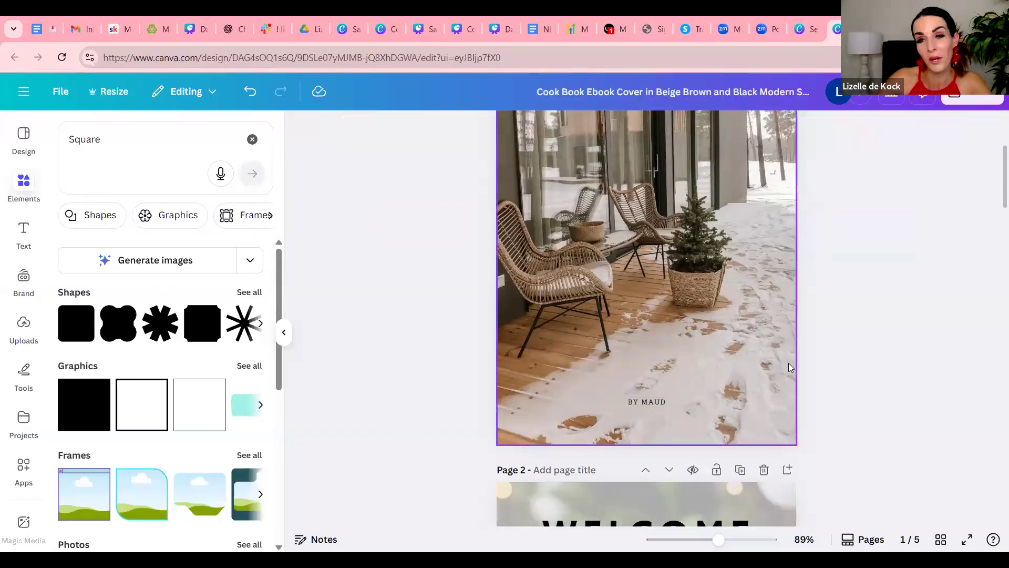
pyautogui.scroll(4, 793, 363)
pyautogui.scroll(-2, 635, 301)
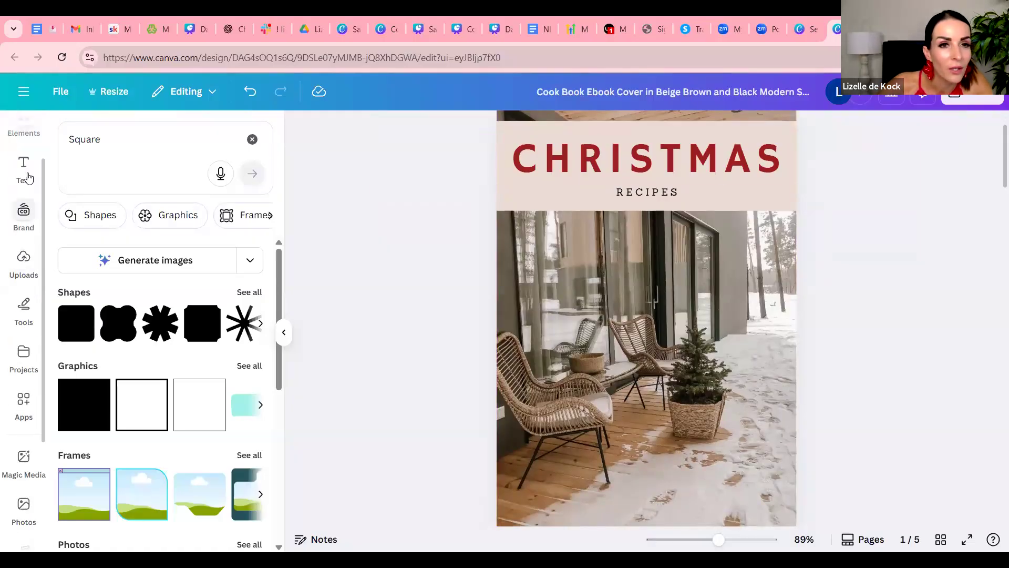
# Search the elements library for "christmas bell"
pyautogui.scroll(1, 28, 180)
pyautogui.click(26, 192)
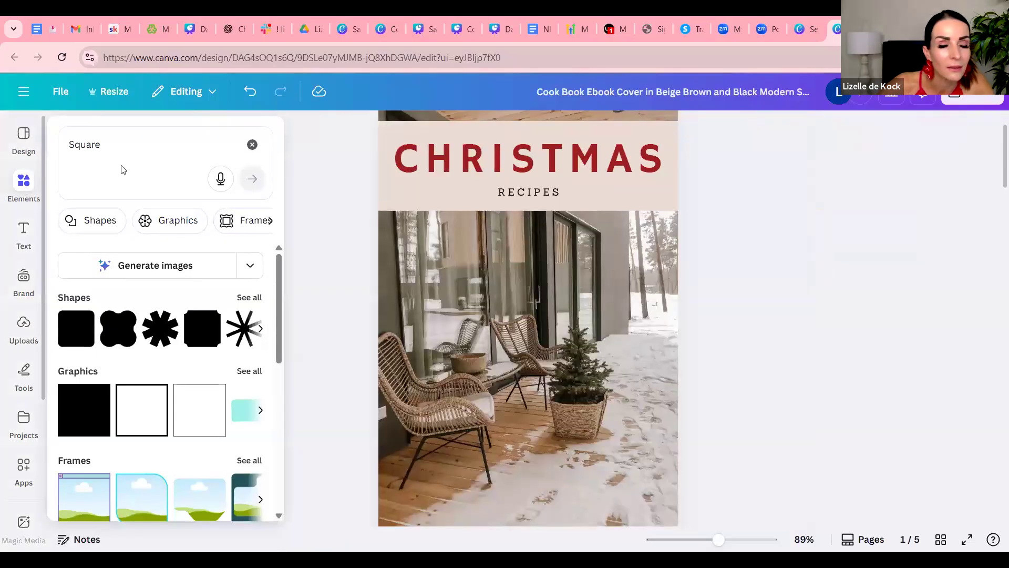
pyautogui.moveTo(102, 144); pyautogui.dragTo(57, 143)
pyautogui.write('christmas bell')
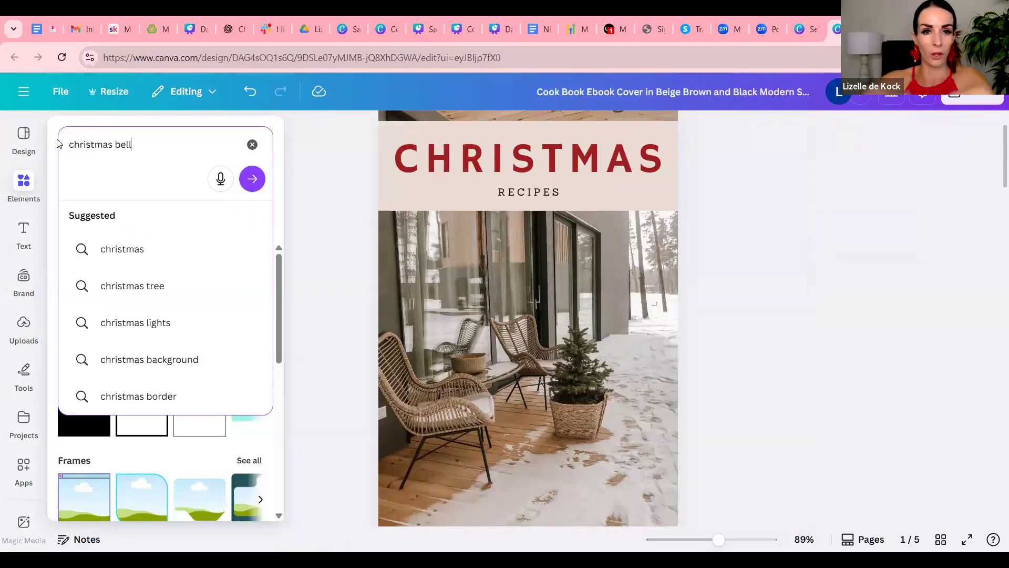
pyautogui.press('Return')
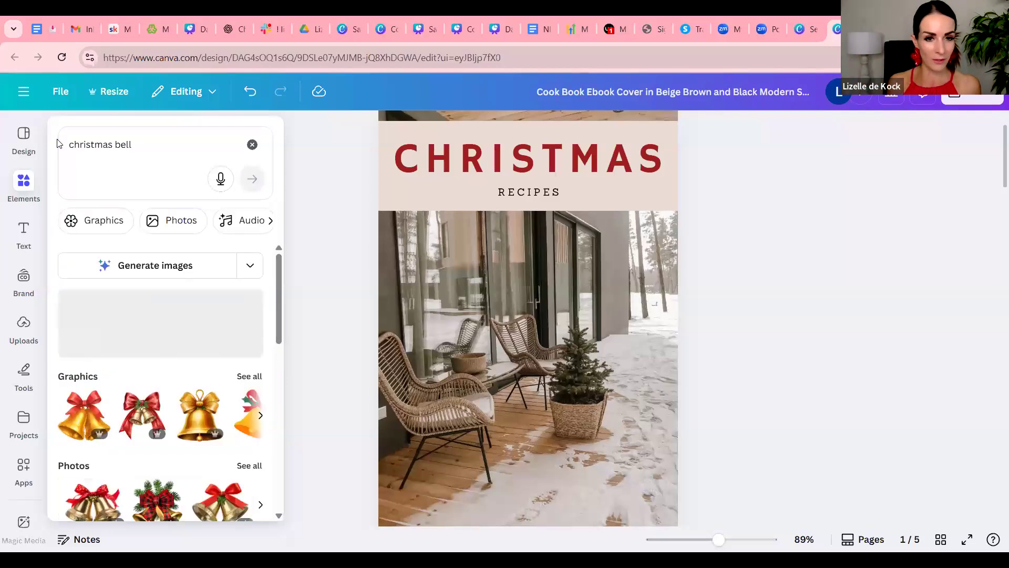
pyautogui.scroll(-4, 5, 241)
pyautogui.click(22, 248)
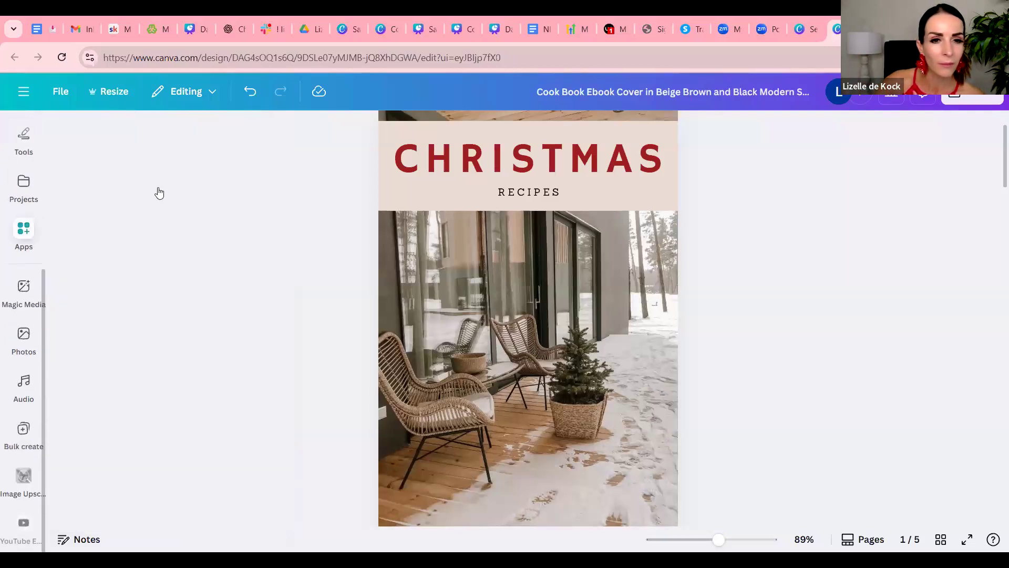
pyautogui.scroll(3, 10, 273)
pyautogui.click(23, 221)
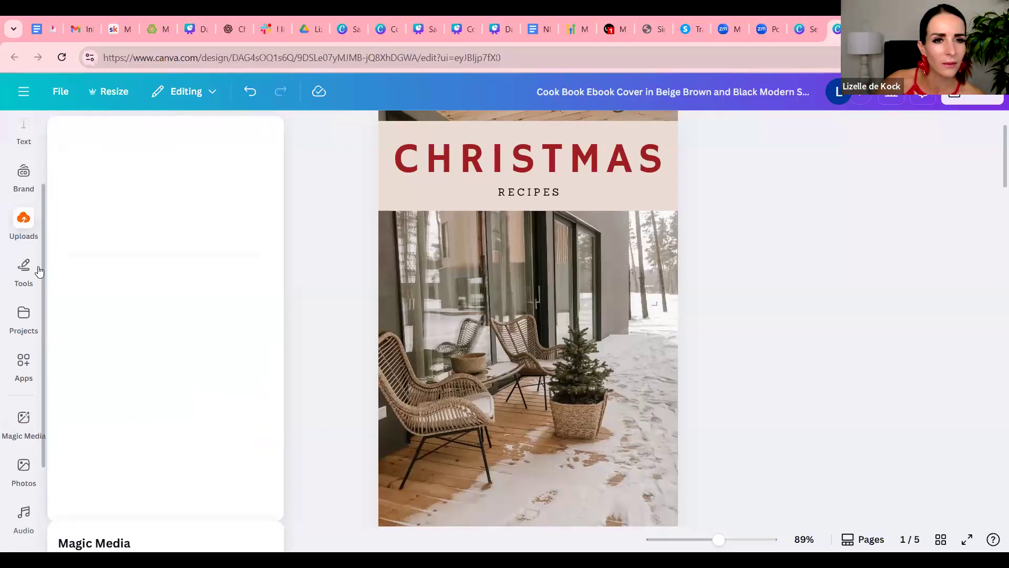
pyautogui.scroll(3, 47, 227)
pyautogui.click(23, 287)
pyautogui.click(24, 139)
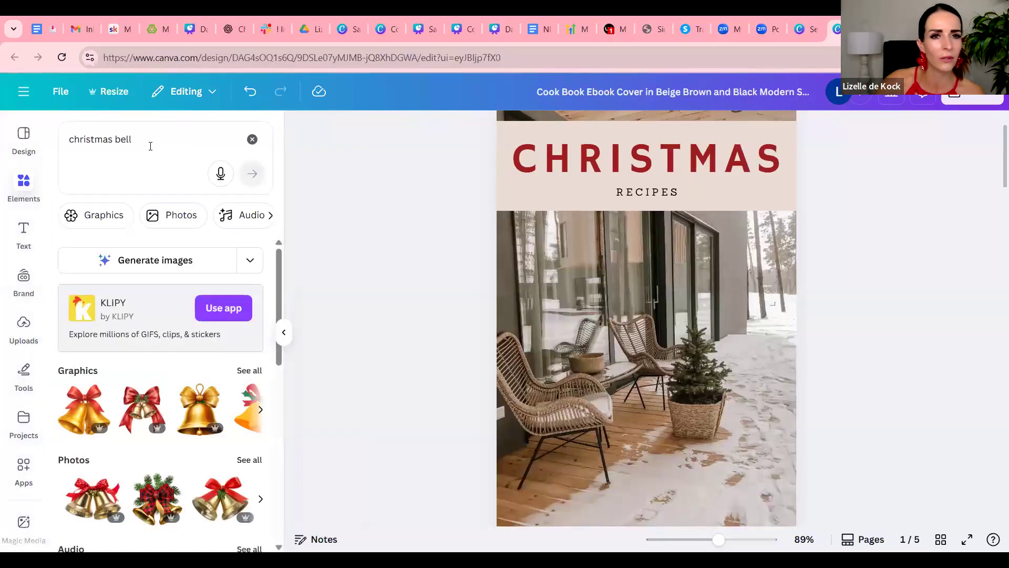
# Search the elements library for "christmas baulb" and look through the graphics, photos and other results for a bauble
pyautogui.click(150, 146)
pyautogui.press('BackSpace')
pyautogui.press('BackSpace')
pyautogui.press('BackSpace')
pyautogui.write('au')
pyautogui.press('Return')
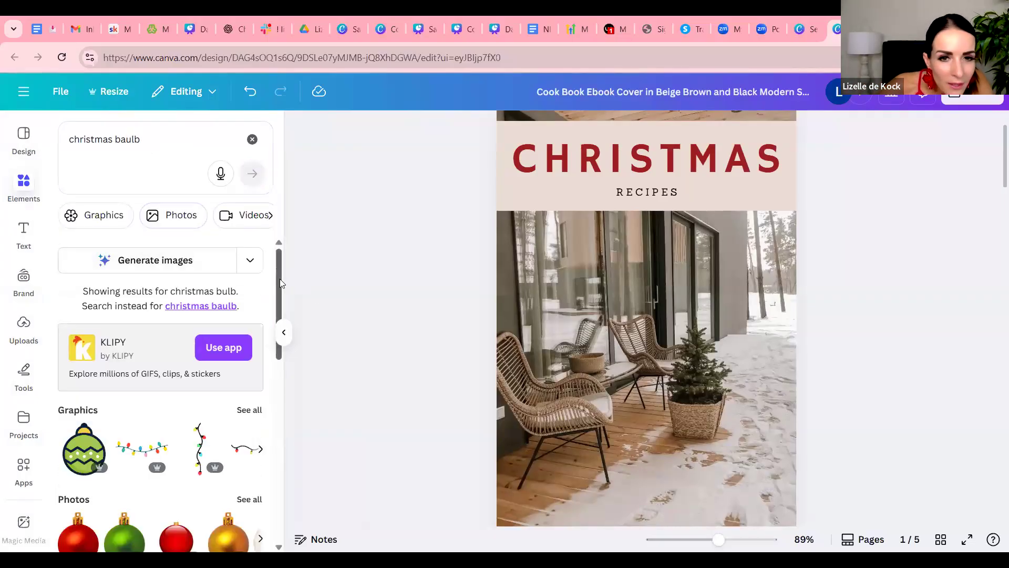
pyautogui.scroll(-3, 289, 348)
pyautogui.scroll(-2, 290, 355)
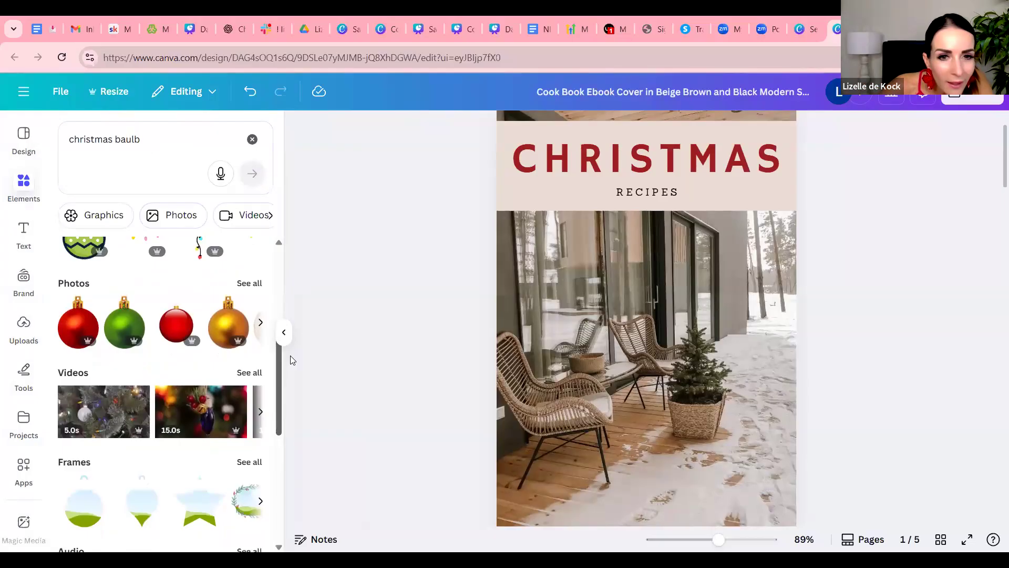
pyautogui.scroll(-1, 291, 356)
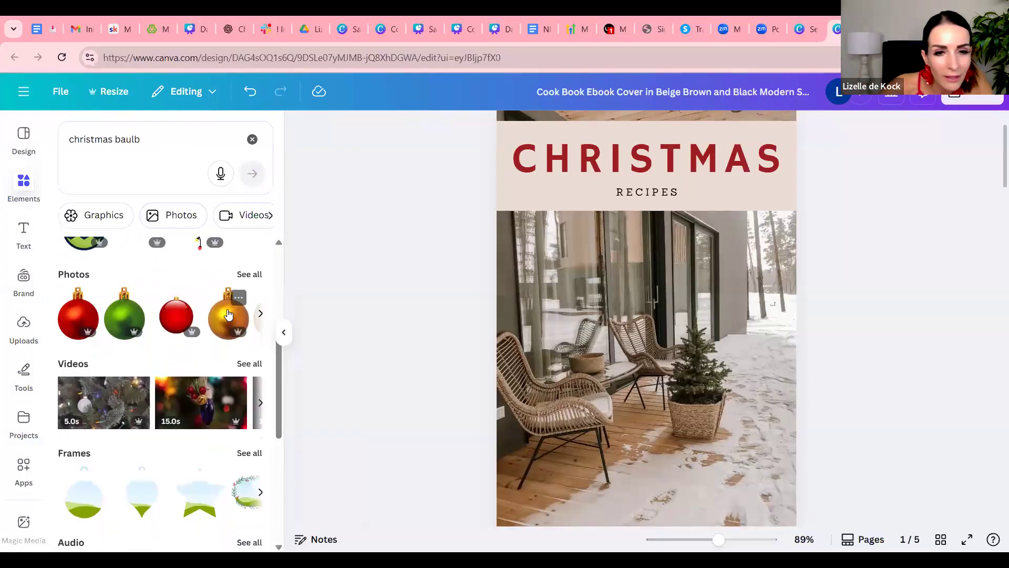
pyautogui.moveTo(240, 337)
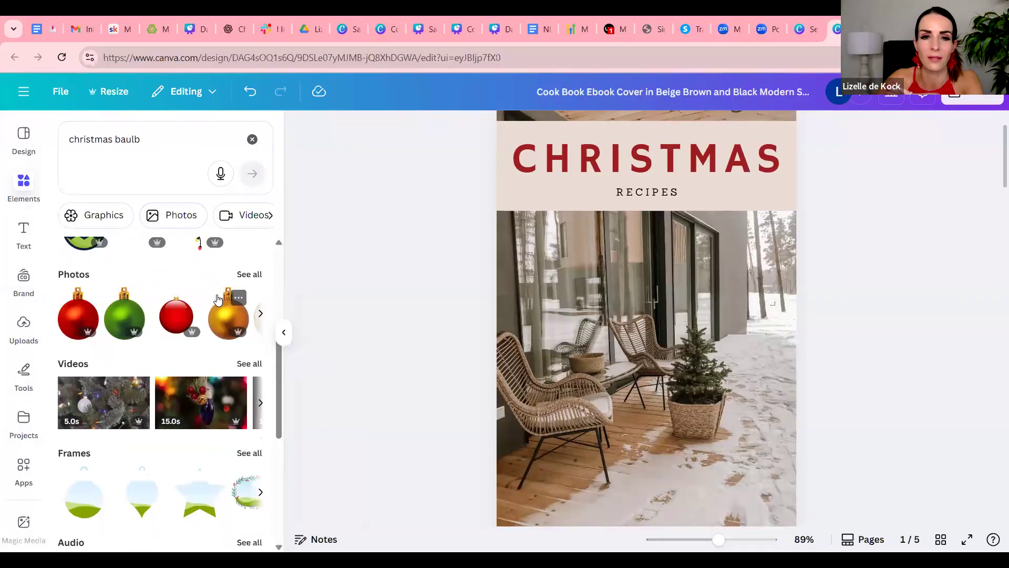
pyautogui.scroll(-5, 217, 312)
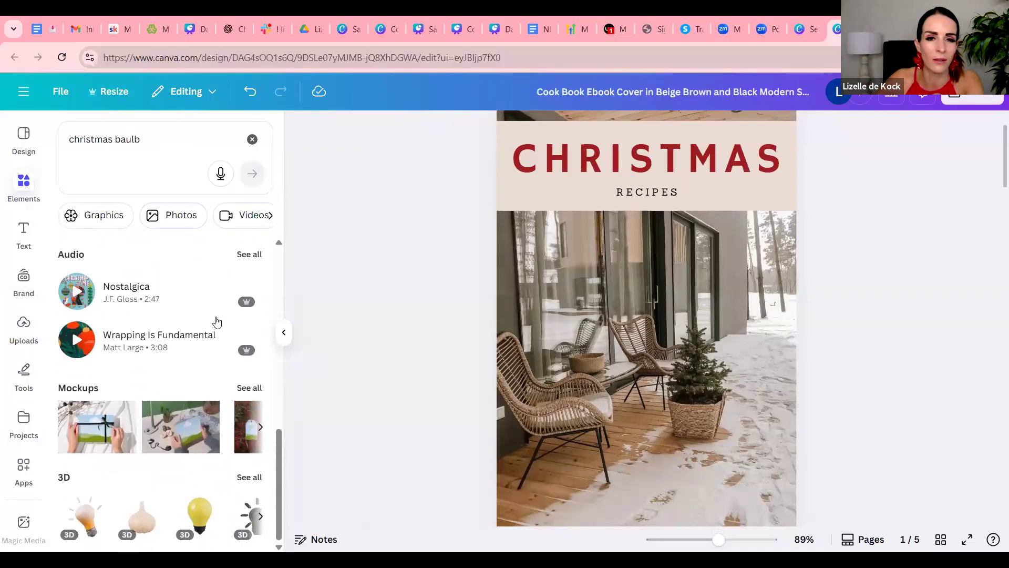
pyautogui.scroll(6, 217, 322)
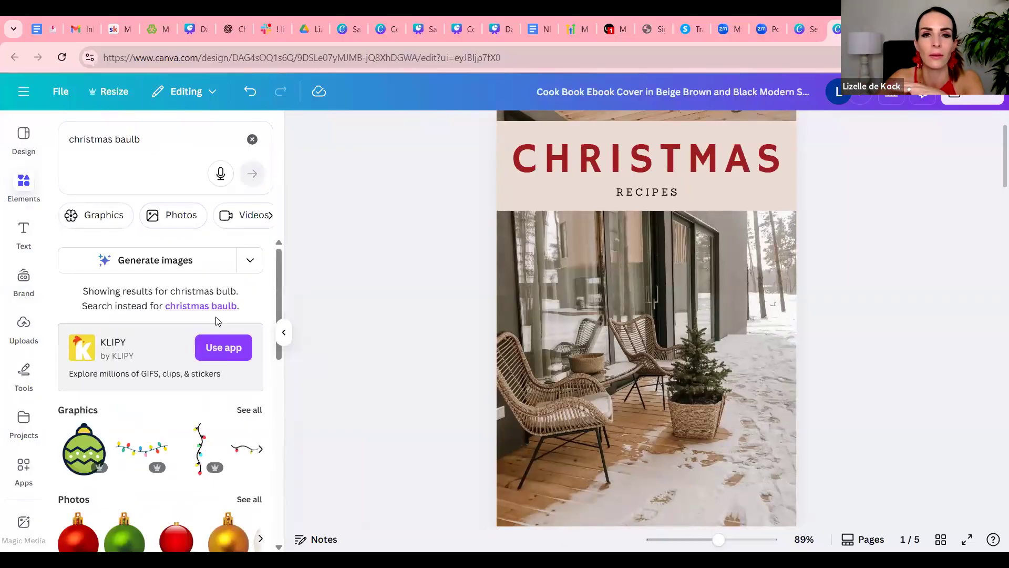
pyautogui.scroll(-4, 233, 407)
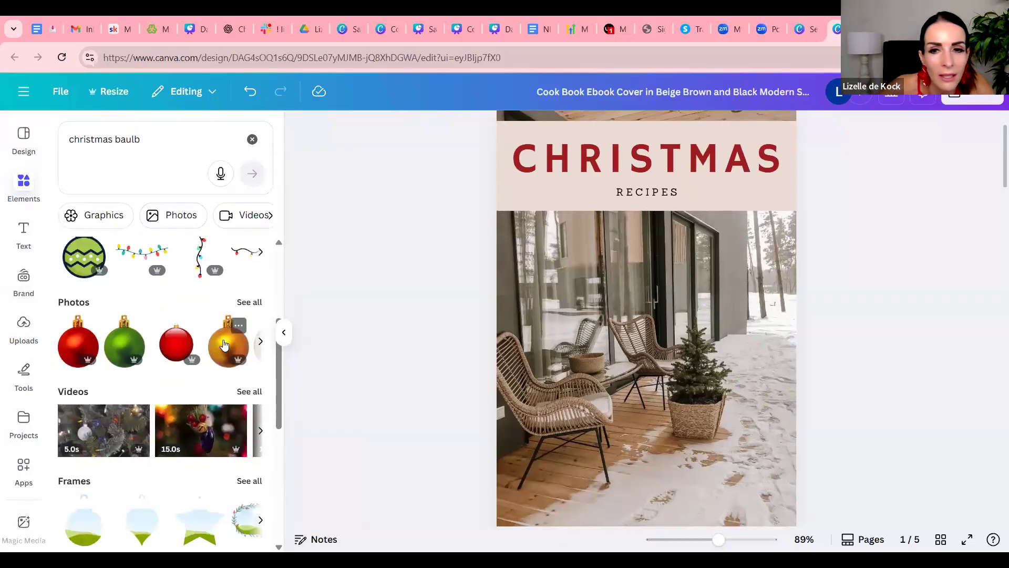
# Add the gold bauble photo to the cover, shrink it and place it at the right edge, just below the end of the title
pyautogui.click(224, 345)
pyautogui.moveTo(749, 206); pyautogui.dragTo(594, 408)
pyautogui.moveTo(571, 456); pyautogui.dragTo(766, 232)
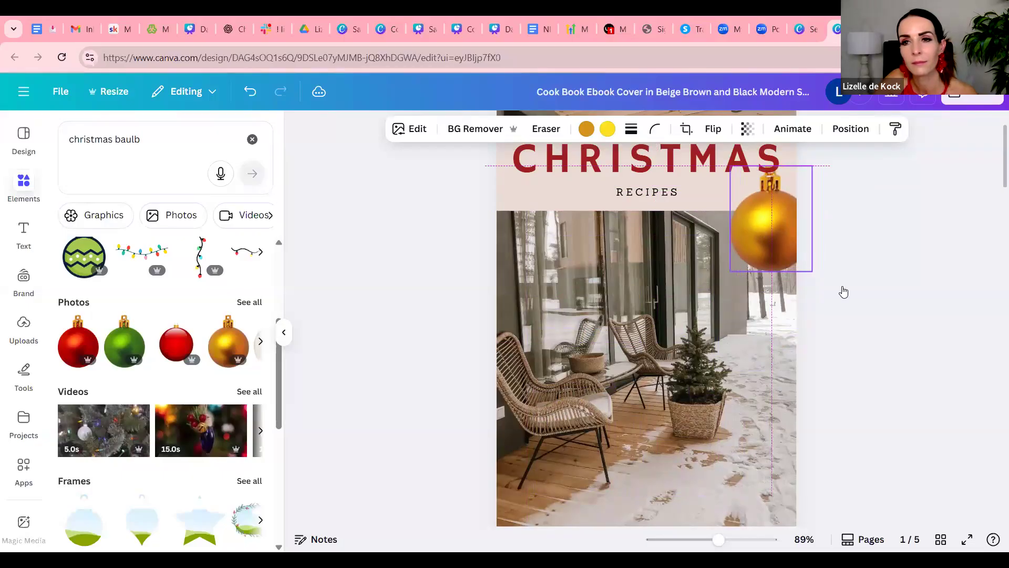
pyautogui.click(853, 355)
pyautogui.scroll(1, 854, 355)
pyautogui.scroll(-3, 853, 355)
pyautogui.scroll(3, 853, 355)
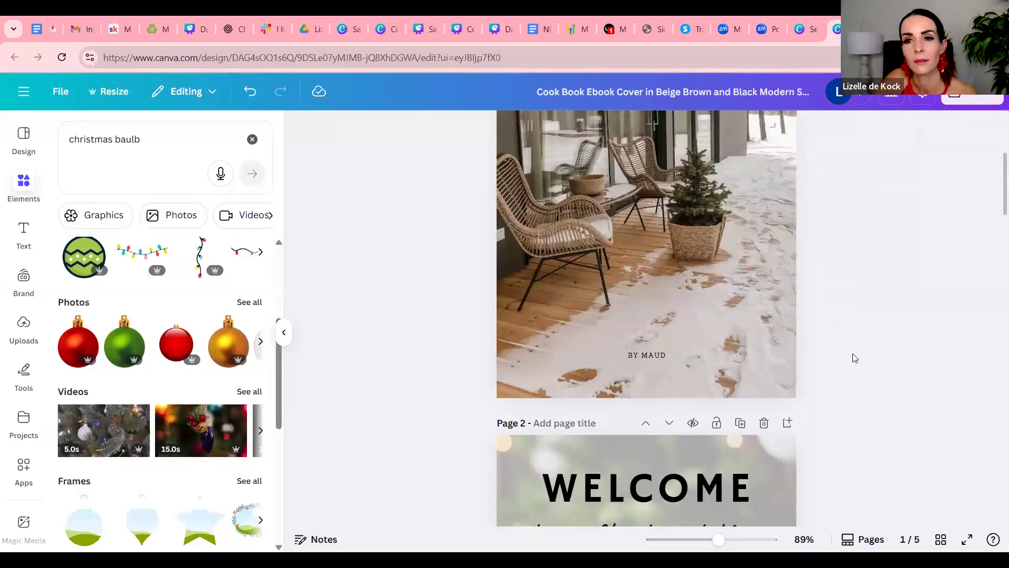
pyautogui.scroll(-1, 856, 358)
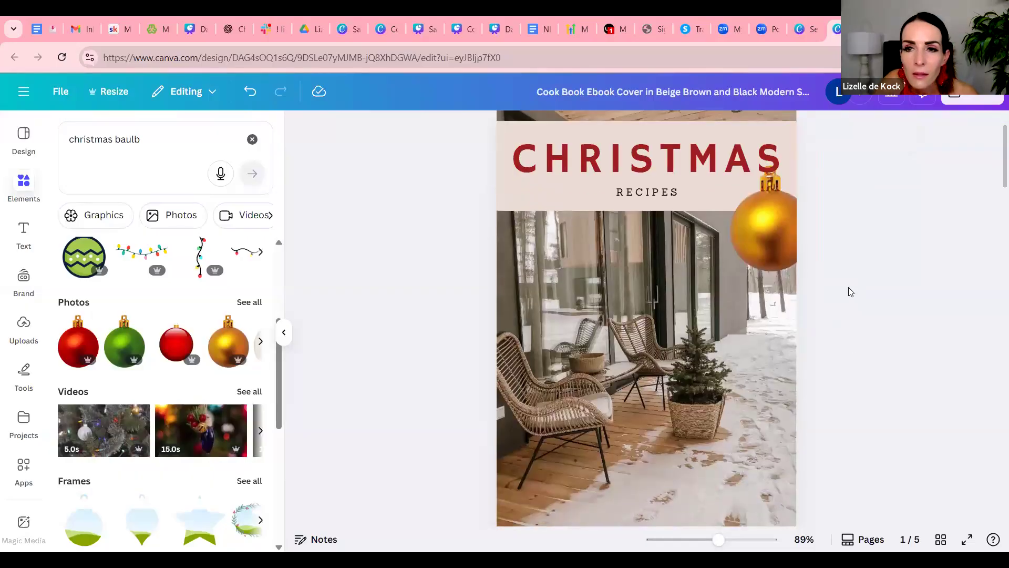
pyautogui.moveTo(771, 242)
pyautogui.mouseDown()
pyautogui.moveTo(757, 239)
pyautogui.moveTo(763, 229)
pyautogui.mouseUp()
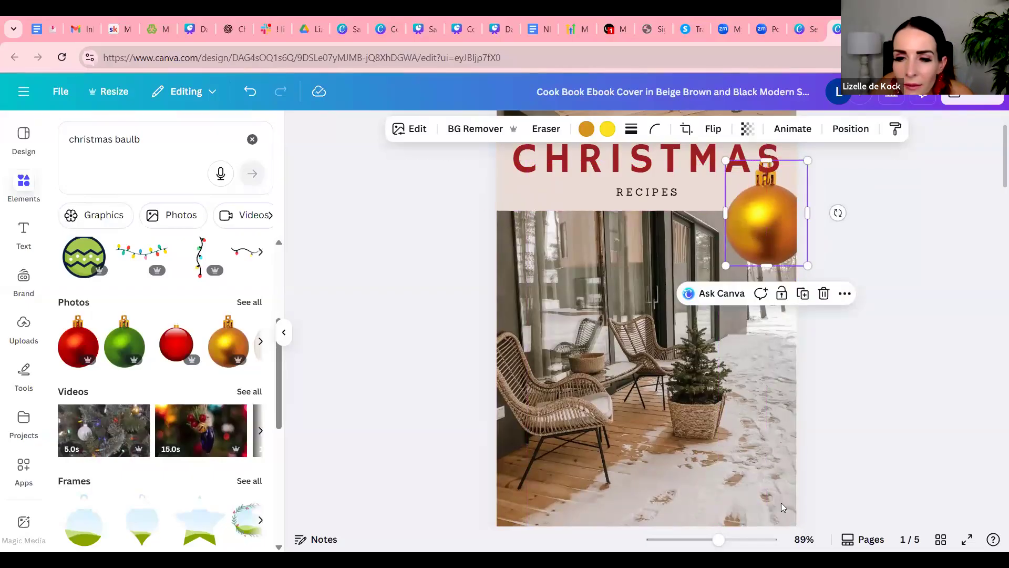
pyautogui.scroll(5, 874, 347)
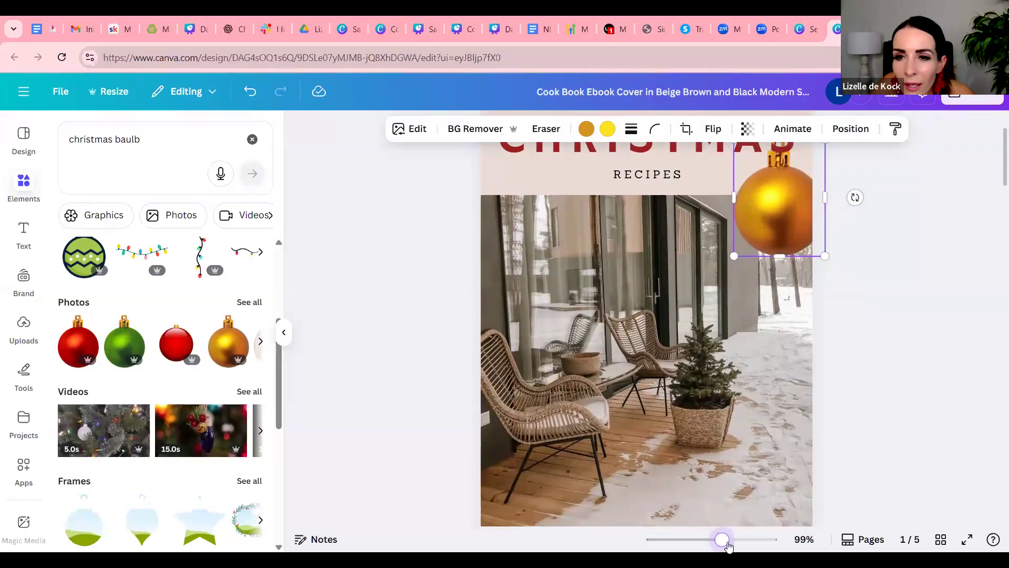
# Move the gold bauble slightly inward from the cover's outer edge, keeping it just below the end of the title
pyautogui.scroll(4, 875, 347)
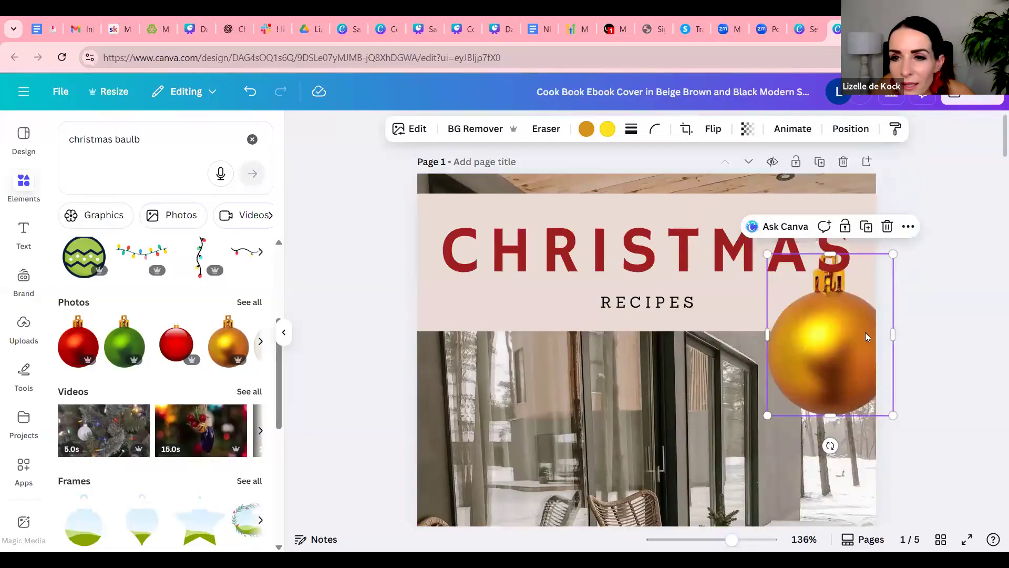
pyautogui.moveTo(732, 540)
pyautogui.mouseDown()
pyautogui.moveTo(745, 539)
pyautogui.moveTo(735, 540)
pyautogui.mouseUp()
pyautogui.moveTo(883, 224); pyautogui.dragTo(842, 318)
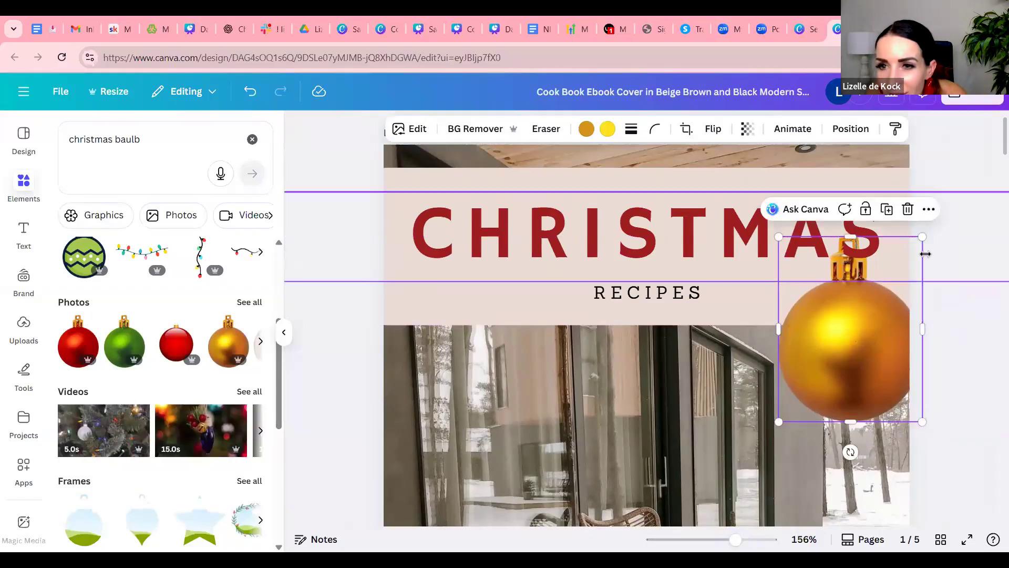
pyautogui.click(955, 234)
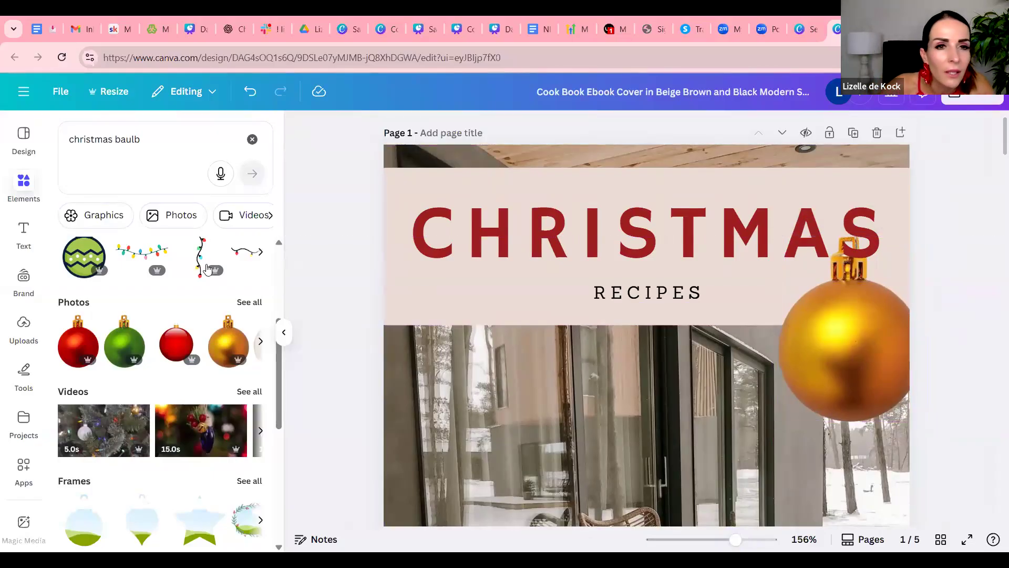
# Find basic shapes in the elements library and add a circle to the cover
pyautogui.click(23, 185)
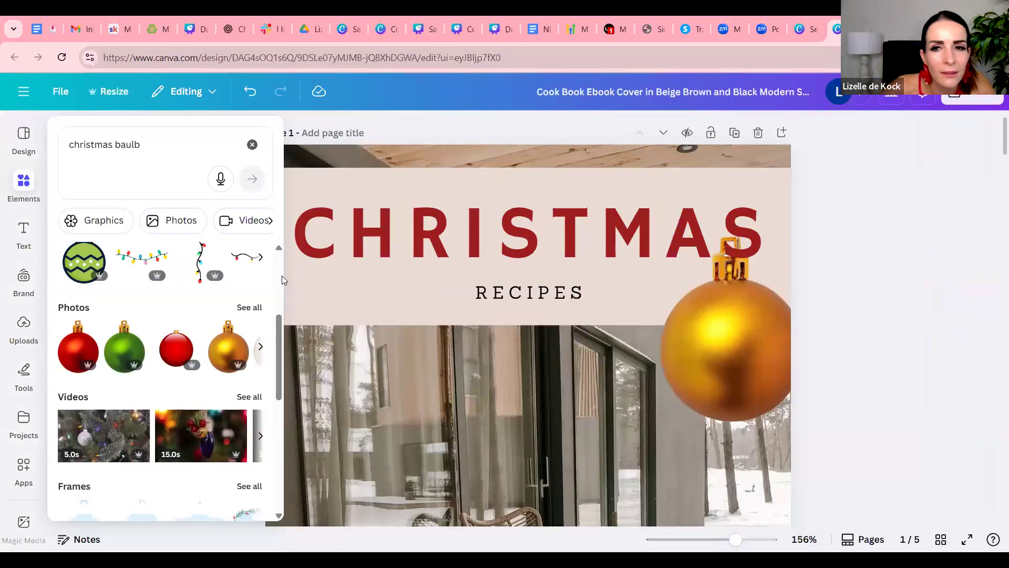
pyautogui.click(252, 145)
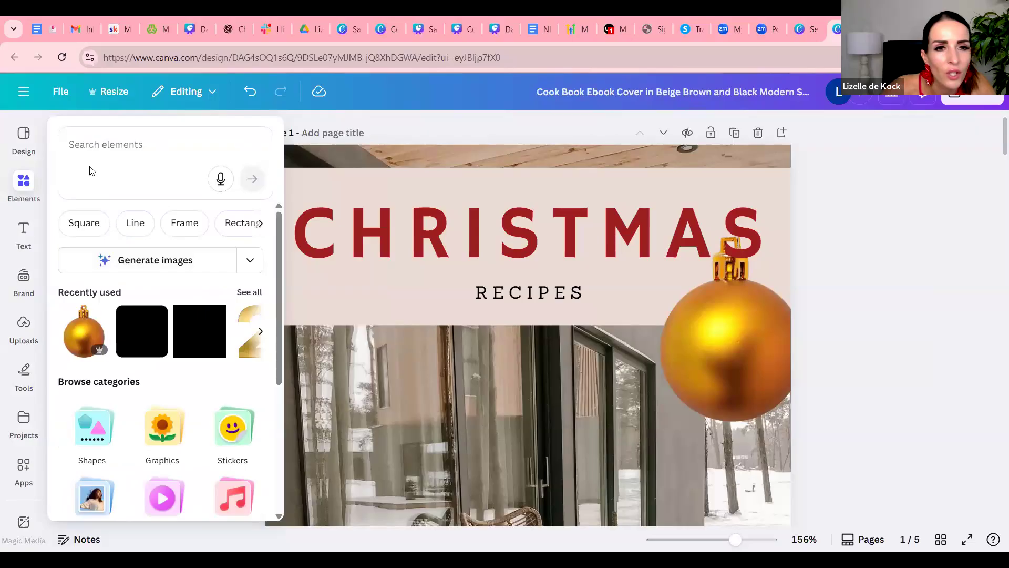
pyautogui.click(259, 224)
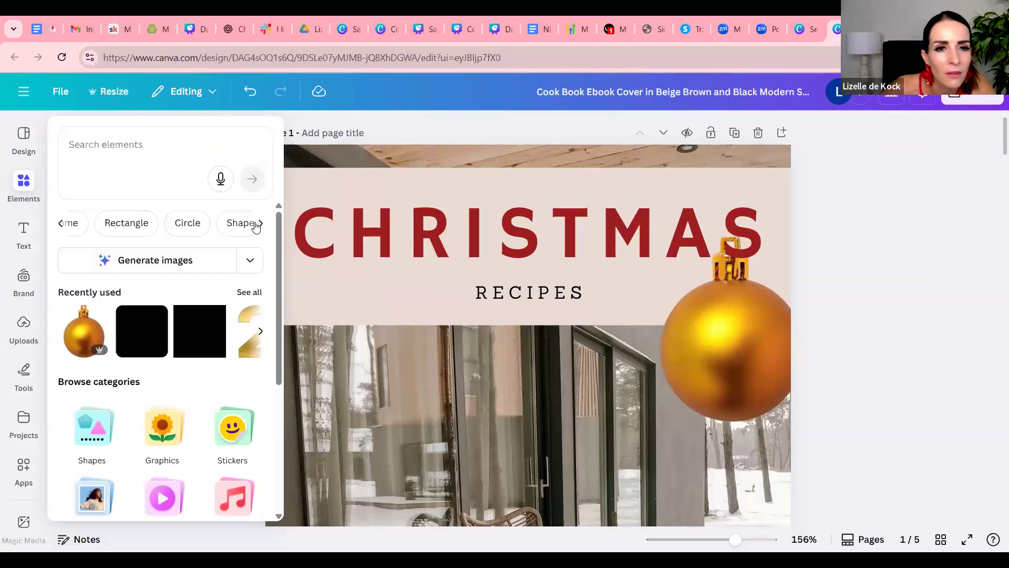
pyautogui.click(202, 224)
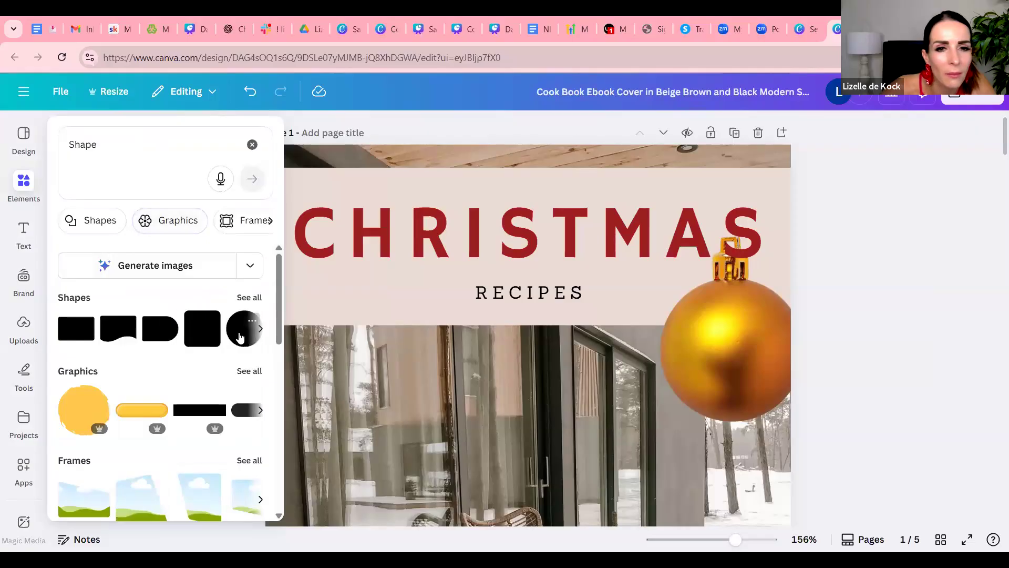
pyautogui.click(241, 330)
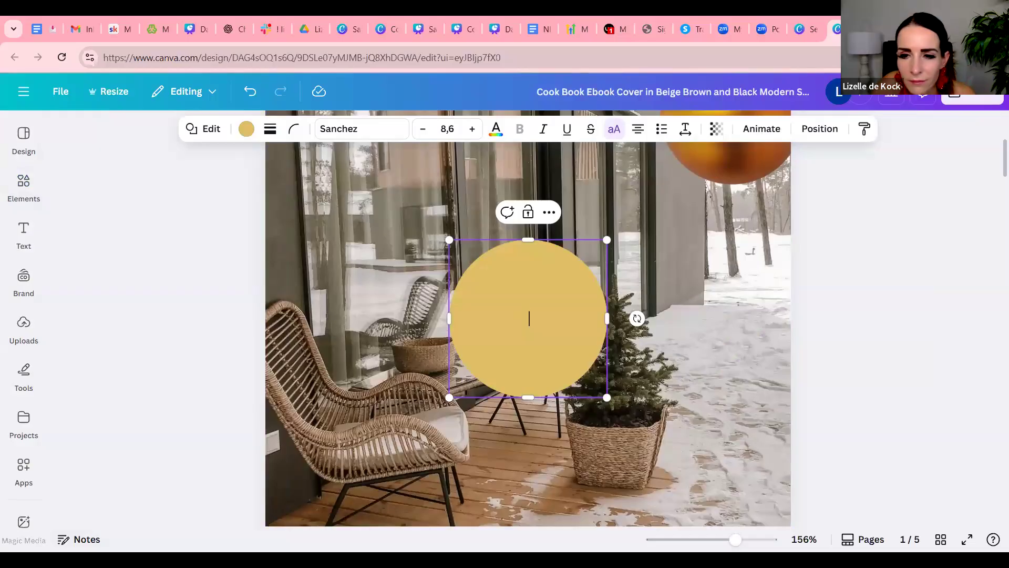
# Resize the circle to fit just inside the gold bauble's round body and centre it there
pyautogui.moveTo(715, 542); pyautogui.dragTo(718, 541)
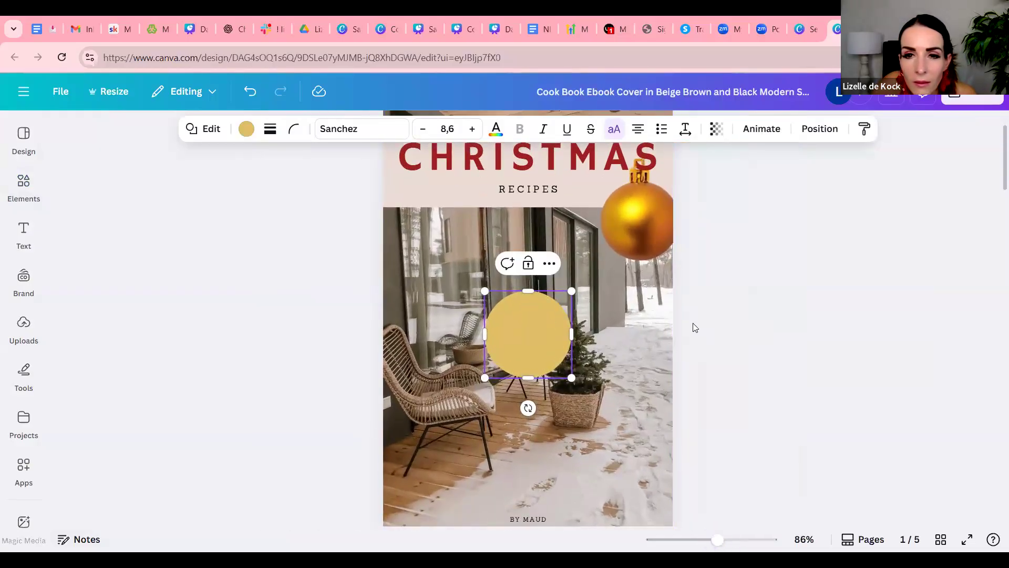
pyautogui.moveTo(536, 335); pyautogui.dragTo(641, 214)
pyautogui.moveTo(587, 270); pyautogui.dragTo(606, 250)
pyautogui.moveTo(654, 221); pyautogui.dragTo(656, 221)
pyautogui.scroll(2, 747, 368)
pyautogui.moveTo(719, 540); pyautogui.dragTo(738, 541)
pyautogui.scroll(2, 878, 317)
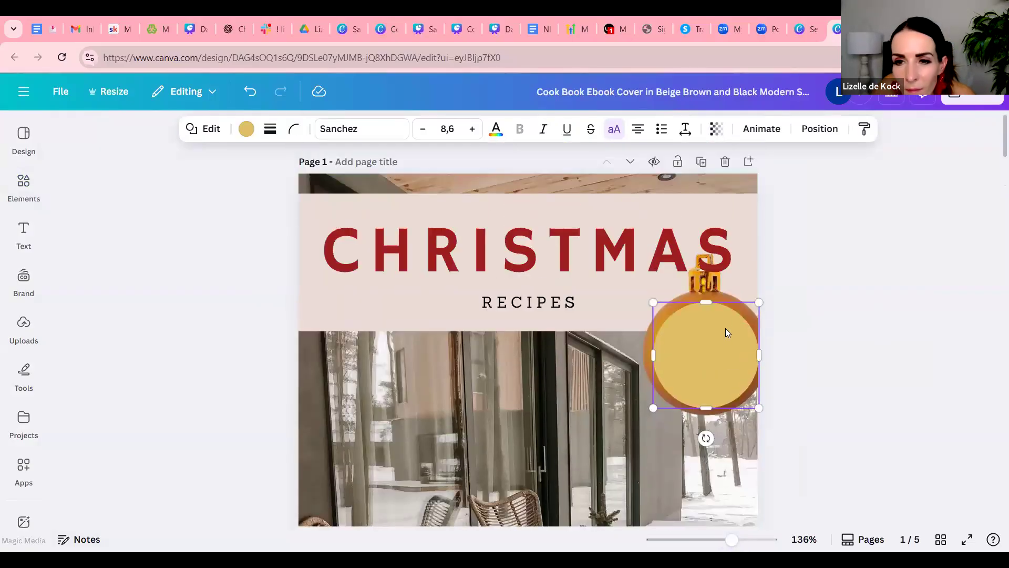
pyautogui.moveTo(727, 337)
pyautogui.mouseDown()
pyautogui.moveTo(721, 327)
pyautogui.moveTo(733, 324)
pyautogui.mouseUp()
pyautogui.click(813, 300)
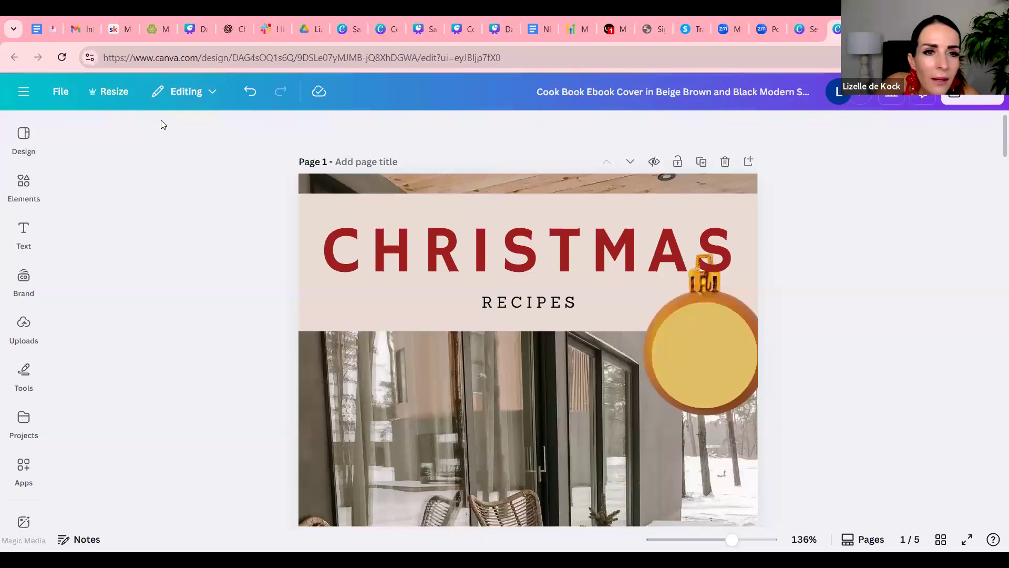
# Add a heading to the cover reading "The ideal christmas gift for the busy mom"
pyautogui.click(24, 235)
pyautogui.click(159, 307)
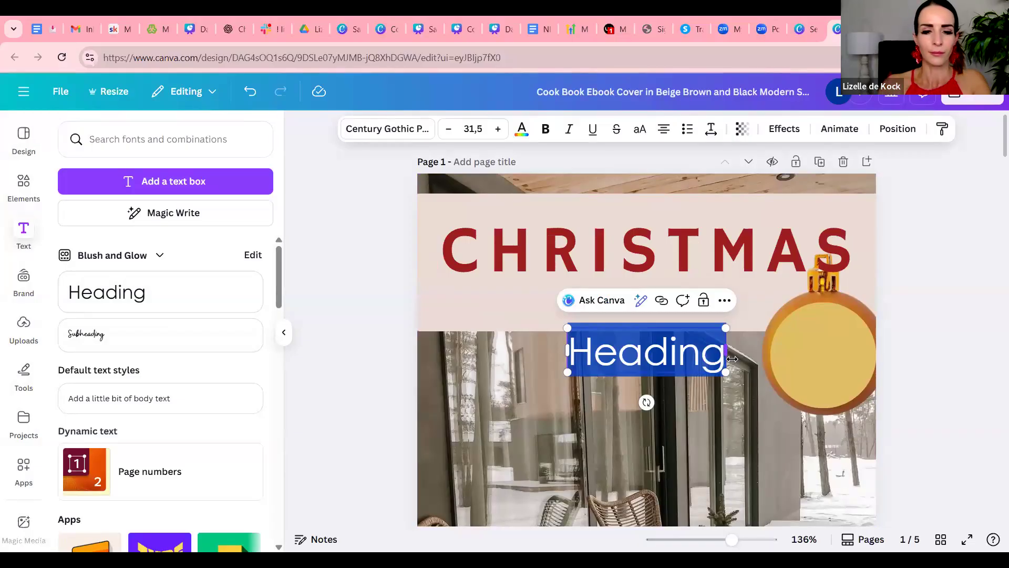
pyautogui.write('The')
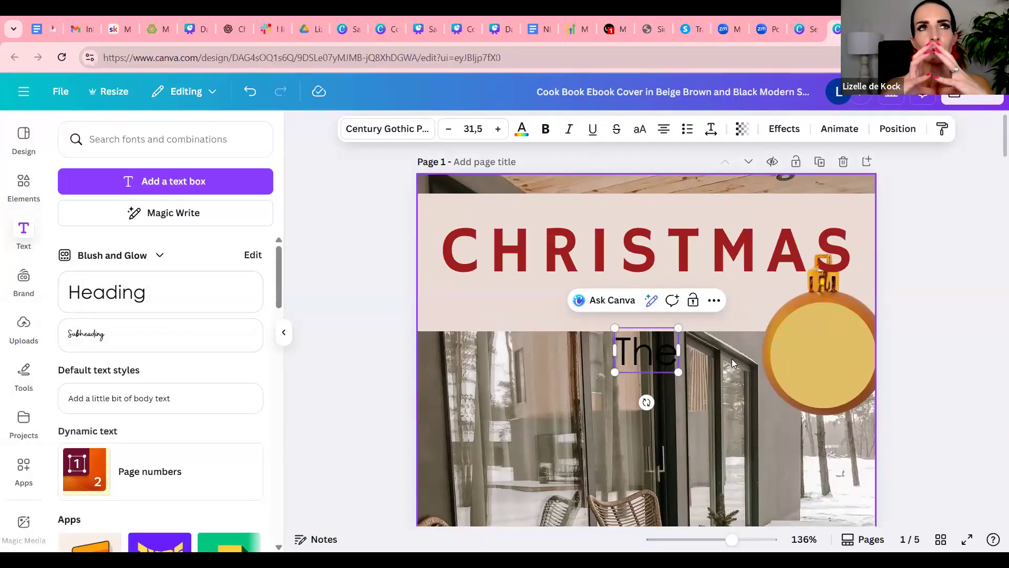
pyautogui.write('ideal christmas gift for the busy mom')
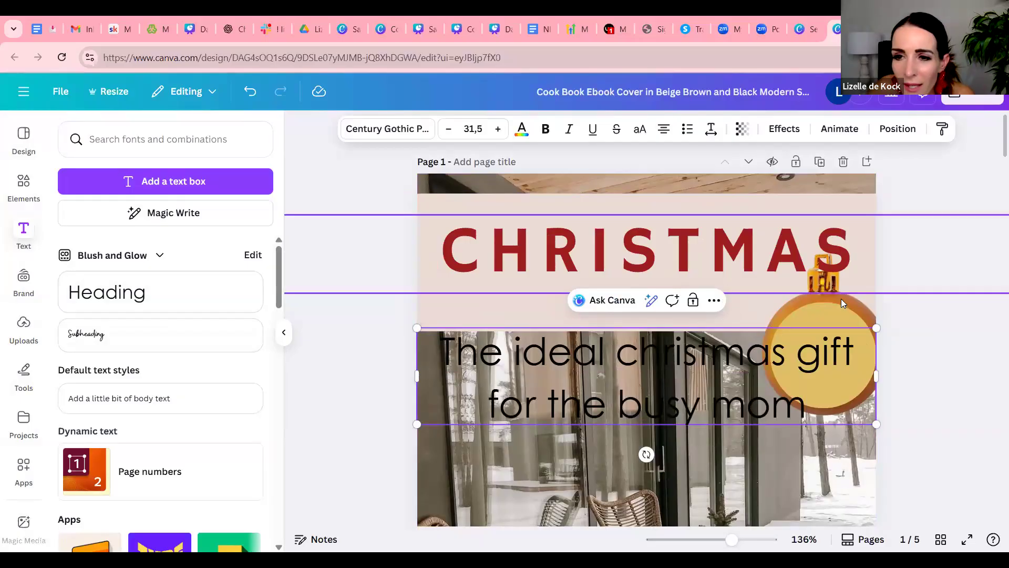
# Shrink the gift tagline to size 8.7 on three lines and place it inside the bauble's circle
pyautogui.moveTo(876, 328); pyautogui.dragTo(860, 331)
pyautogui.moveTo(703, 358); pyautogui.dragTo(502, 420)
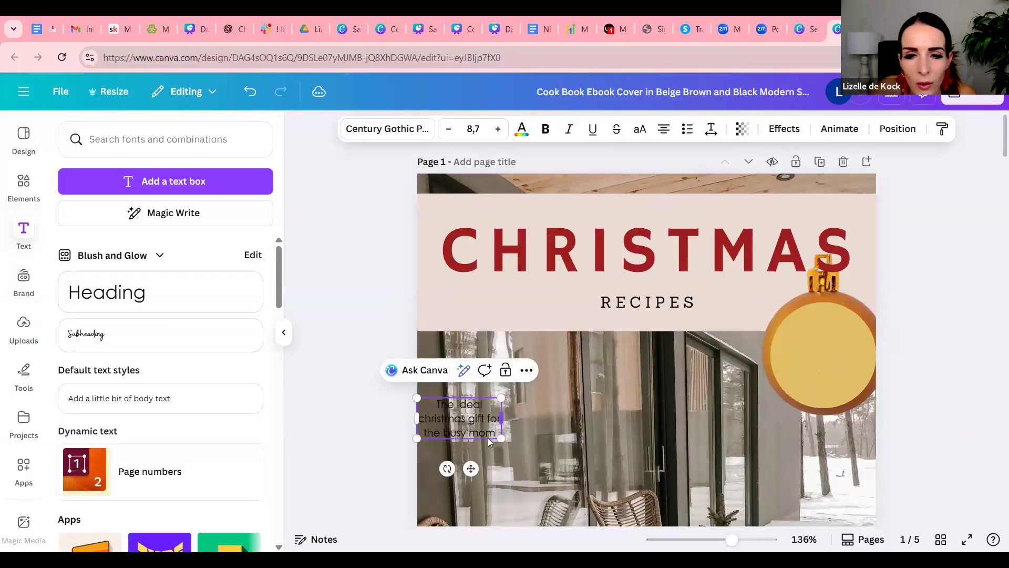
pyautogui.moveTo(471, 468); pyautogui.dragTo(832, 399)
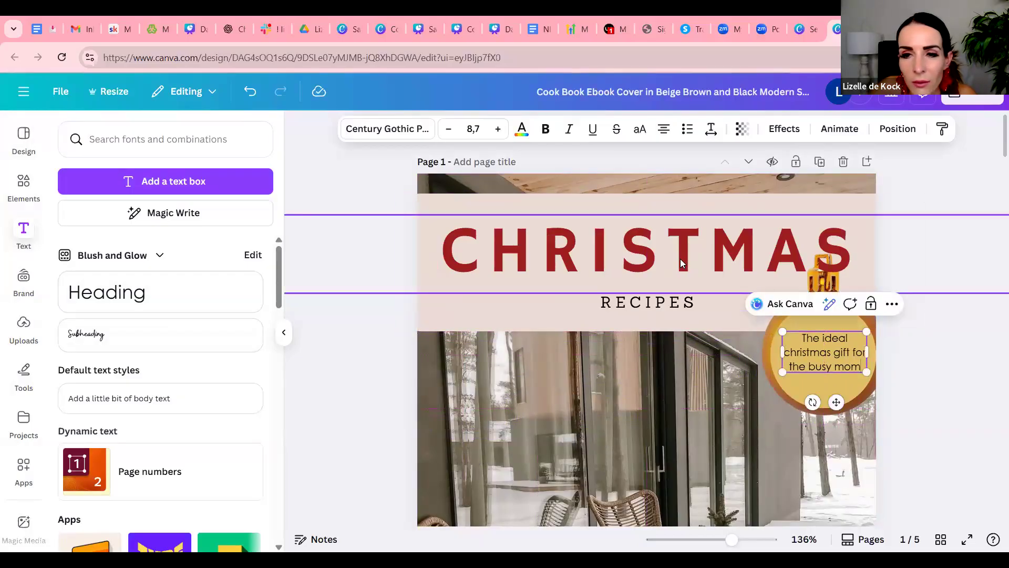
# Set the bauble tagline in the Hammersmith One font and colour it the same dark red as the title
pyautogui.click(680, 258)
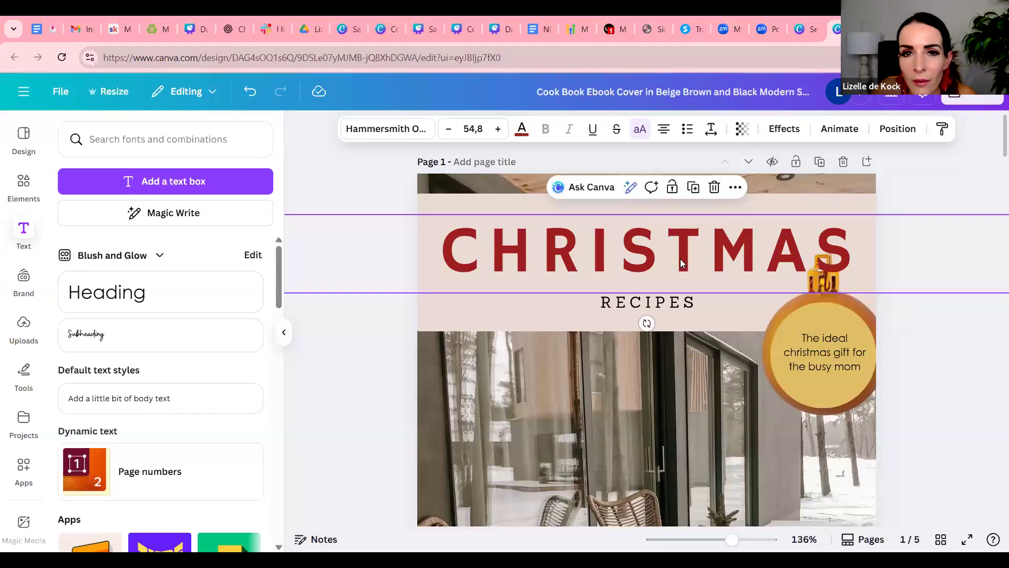
pyautogui.click(797, 350)
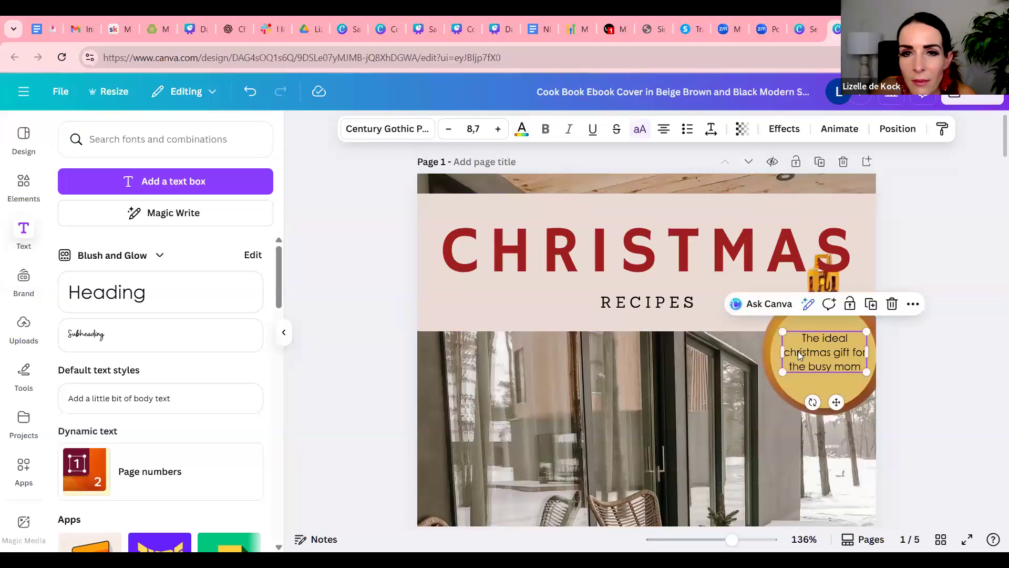
pyautogui.click(395, 129)
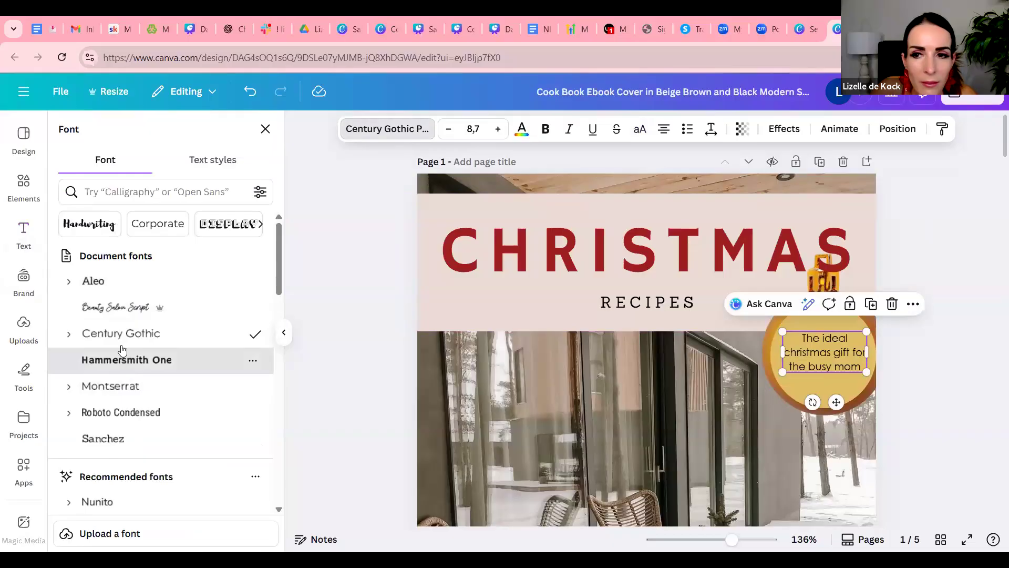
pyautogui.click(105, 360)
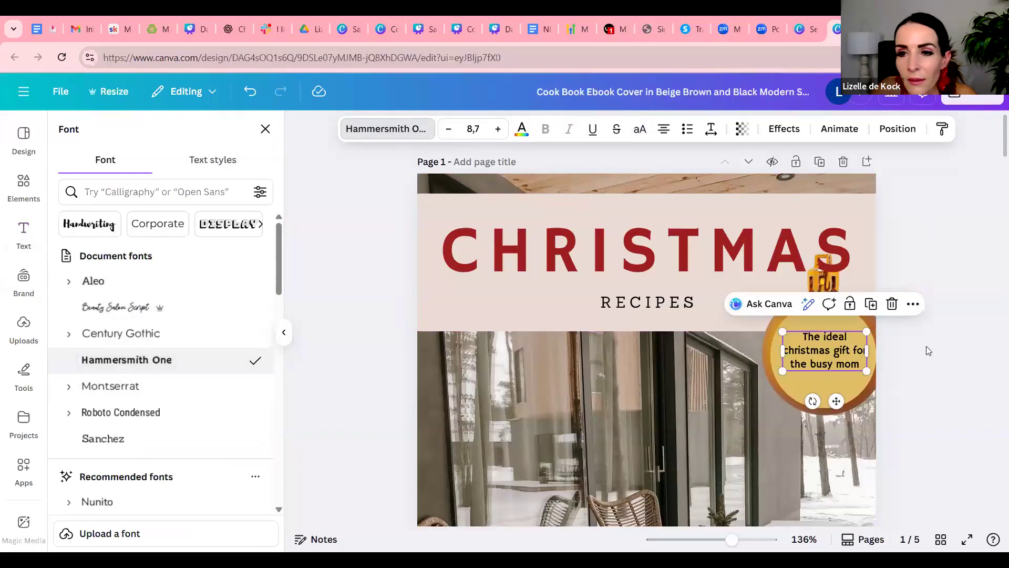
pyautogui.click(941, 285)
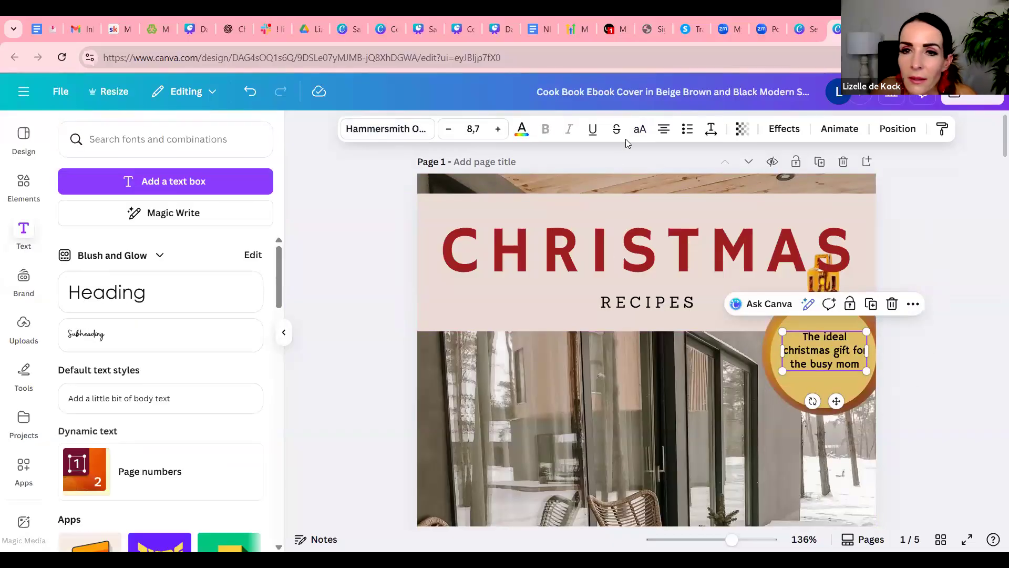
pyautogui.click(522, 129)
pyautogui.click(166, 225)
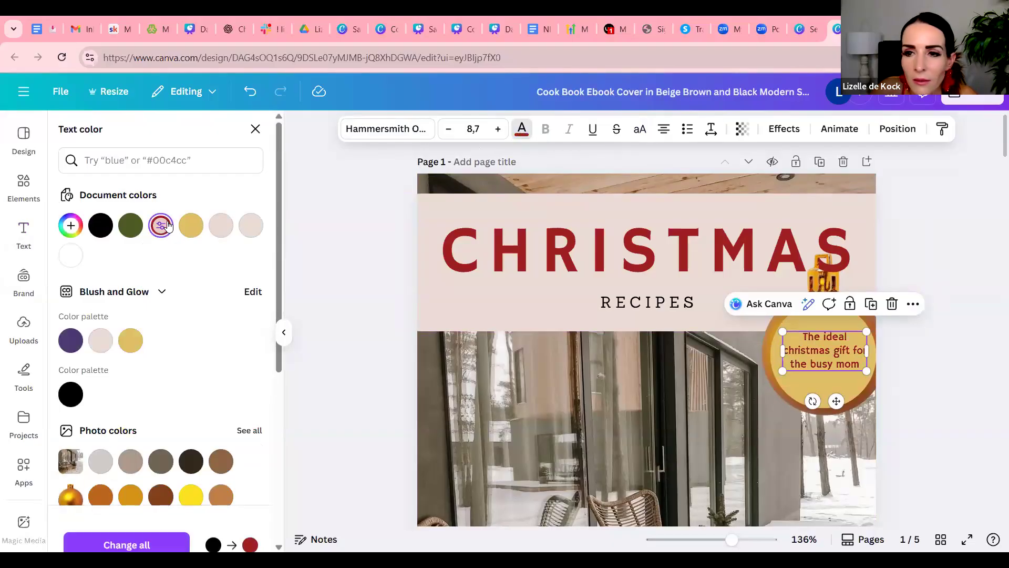
pyautogui.click(991, 339)
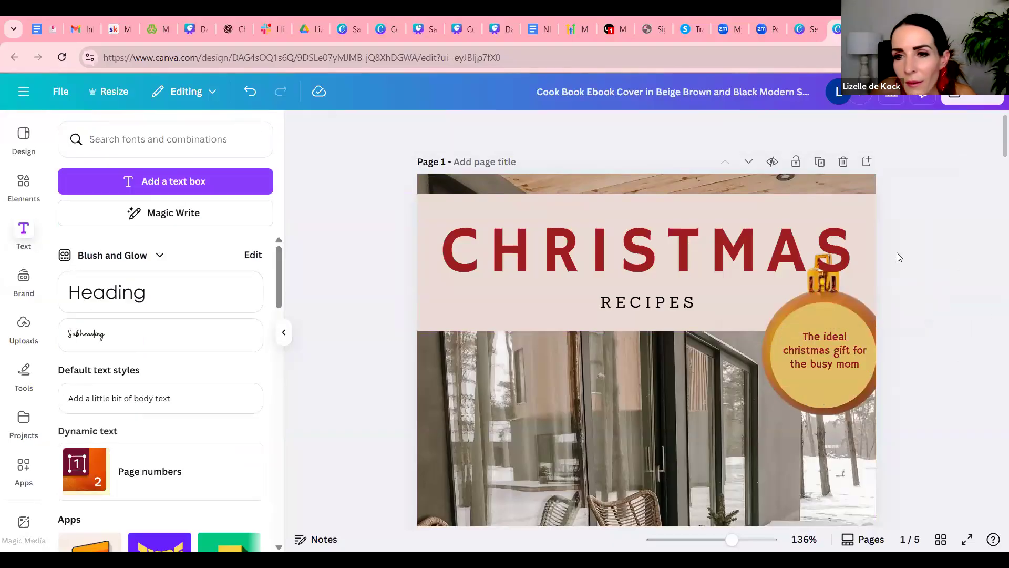
# Set the transparency of the circle over the bauble to 63
pyautogui.click(830, 318)
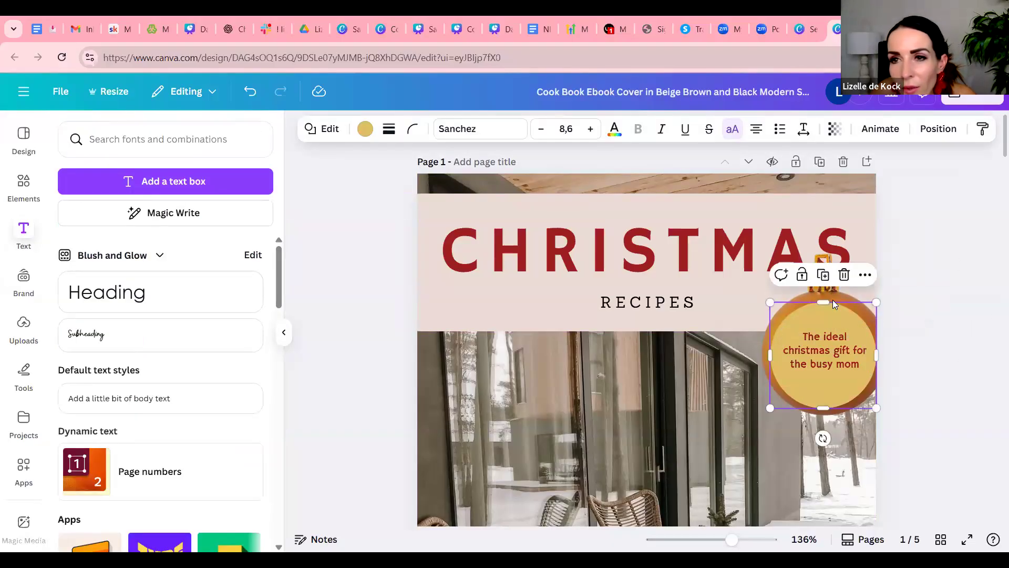
pyautogui.click(838, 133)
pyautogui.moveTo(872, 185); pyautogui.dragTo(830, 187)
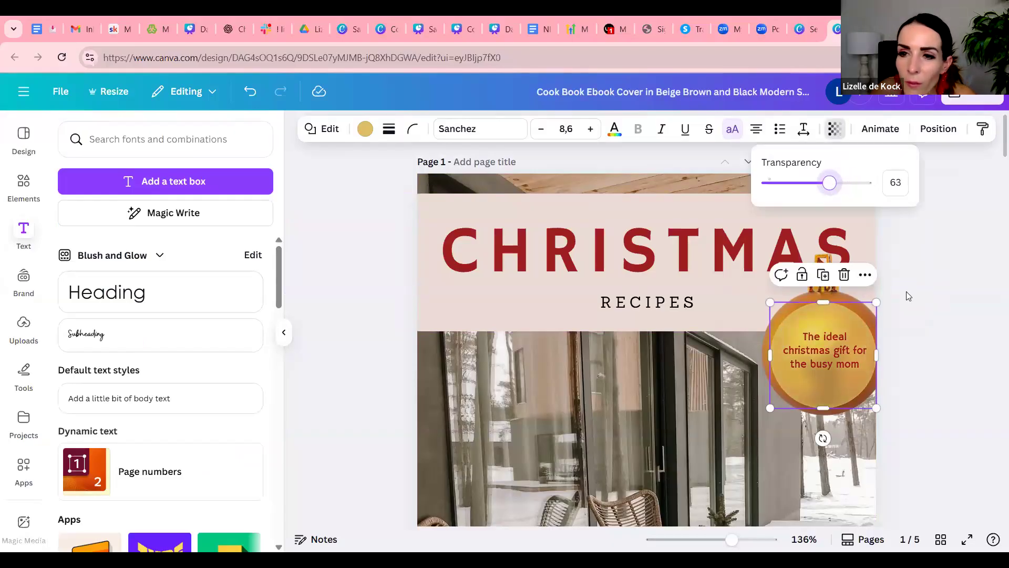
pyautogui.click(969, 378)
pyautogui.click(952, 390)
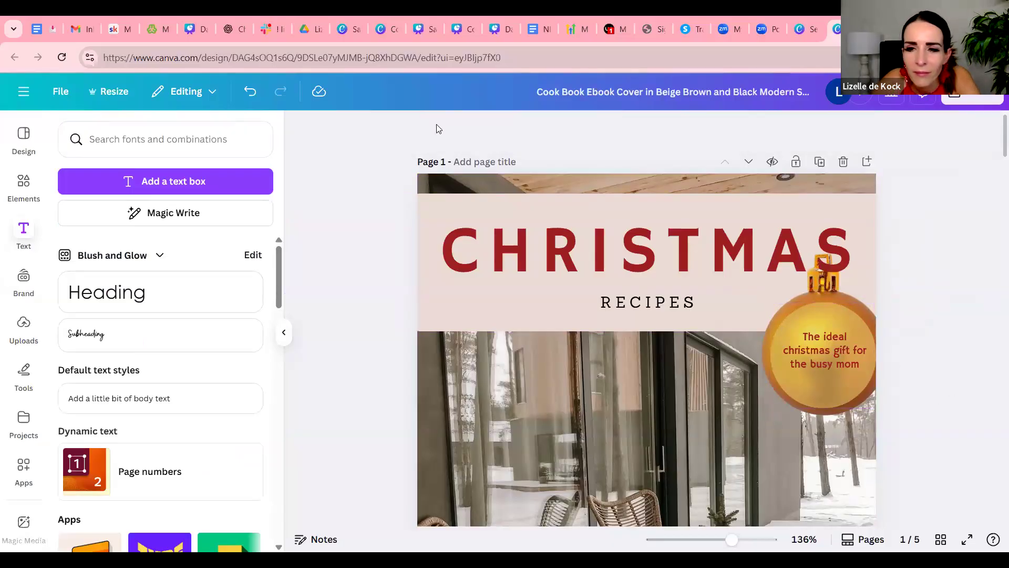
# Change the cover subtitle's font to Roboto Condensed, enlarge it to size 14 and reposition it beneath the title
pyautogui.click(655, 304)
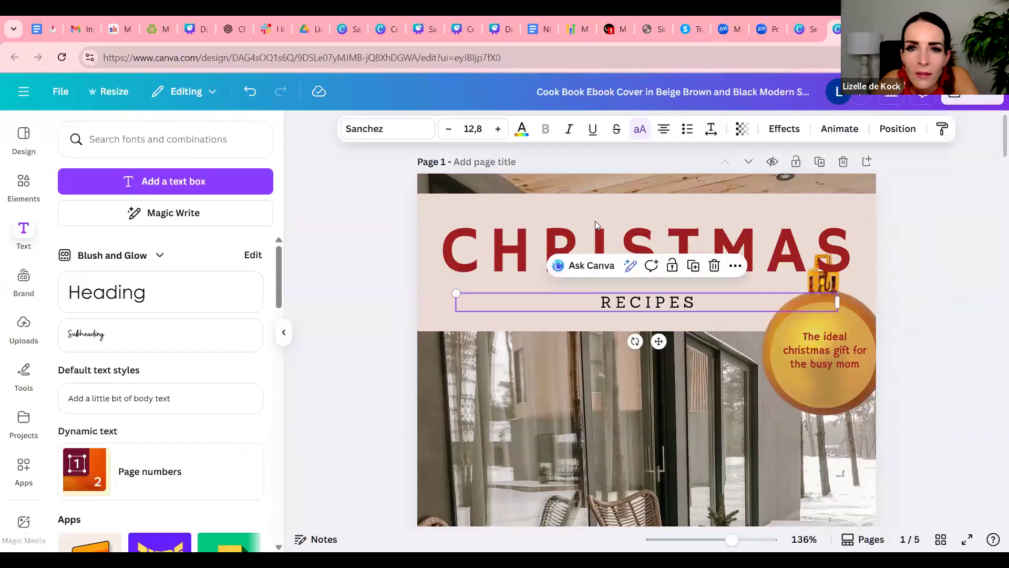
pyautogui.click(390, 131)
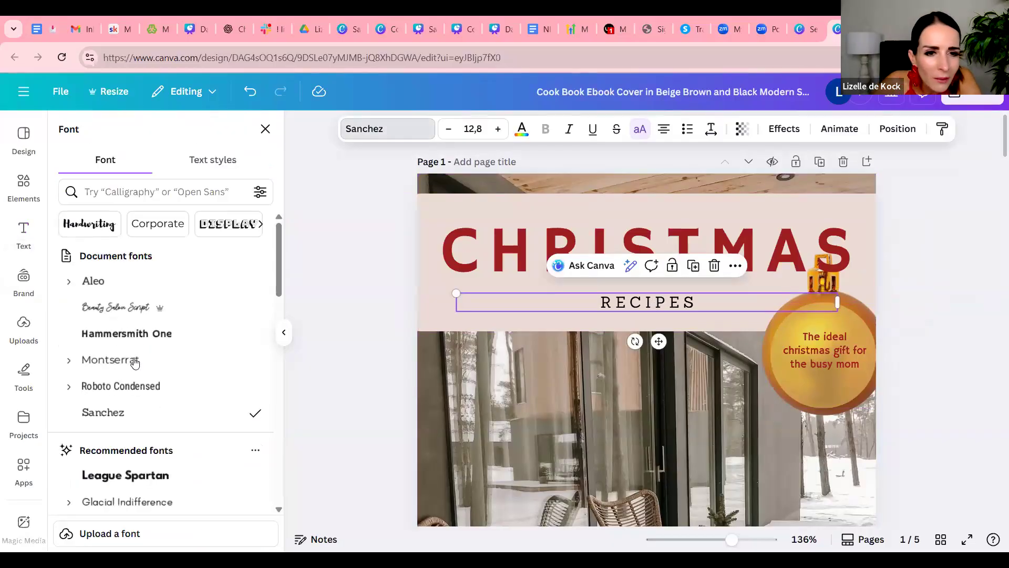
pyautogui.click(138, 391)
pyautogui.moveTo(453, 290); pyautogui.dragTo(450, 287)
pyautogui.moveTo(668, 342); pyautogui.dragTo(650, 327)
# Change the cover subtitle's wording to "RECIPE EDITION"
pyautogui.doubleClick(695, 301)
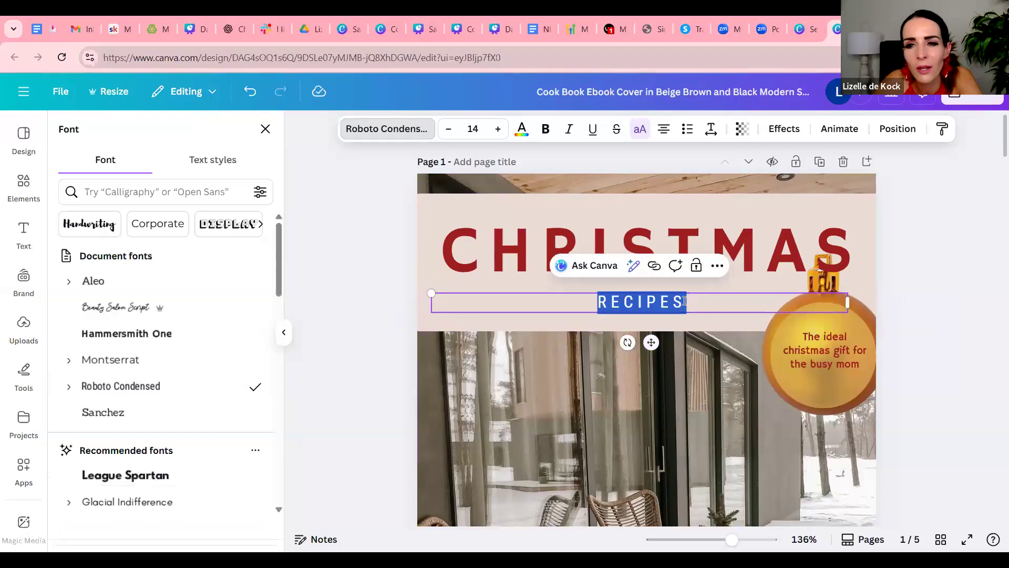
pyautogui.click(685, 302)
pyautogui.press('BackSpace')
pyautogui.write('EDITION')
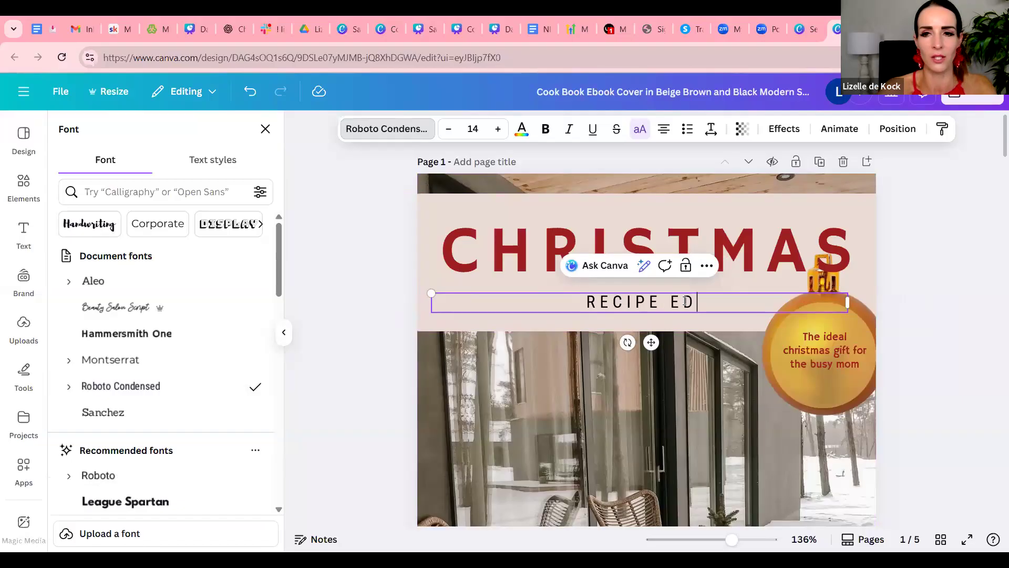
pyautogui.click(945, 386)
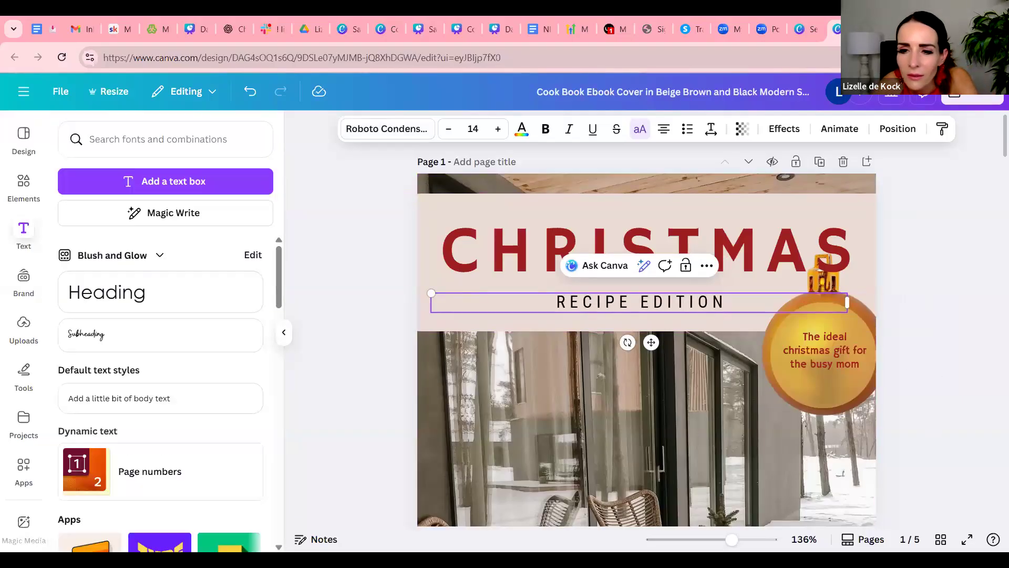
# Review the whole cover and compare its look with the welcome page that follows it
pyautogui.moveTo(732, 539); pyautogui.dragTo(703, 536)
pyautogui.moveTo(710, 528); pyautogui.dragTo(711, 528)
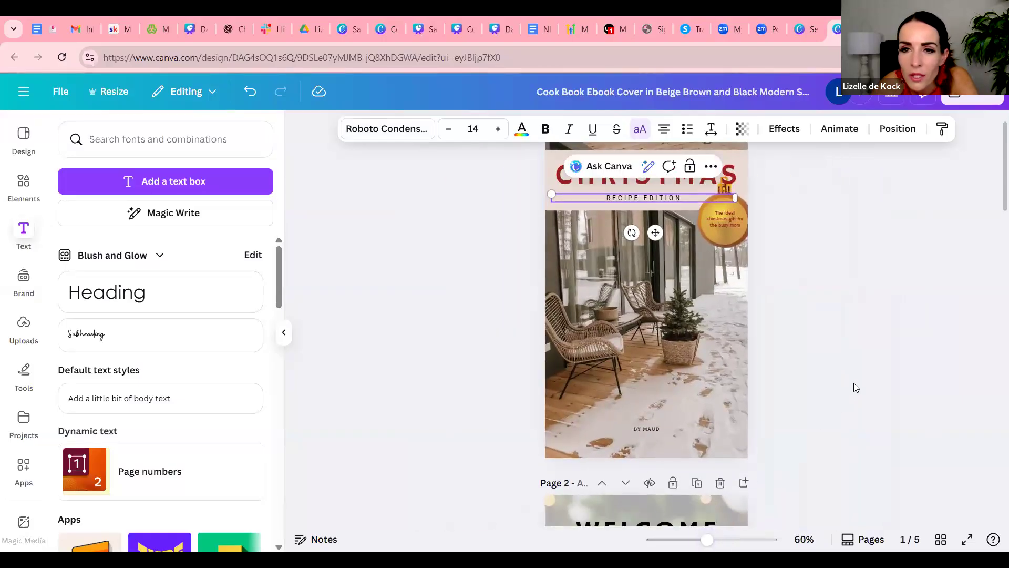
pyautogui.click(837, 282)
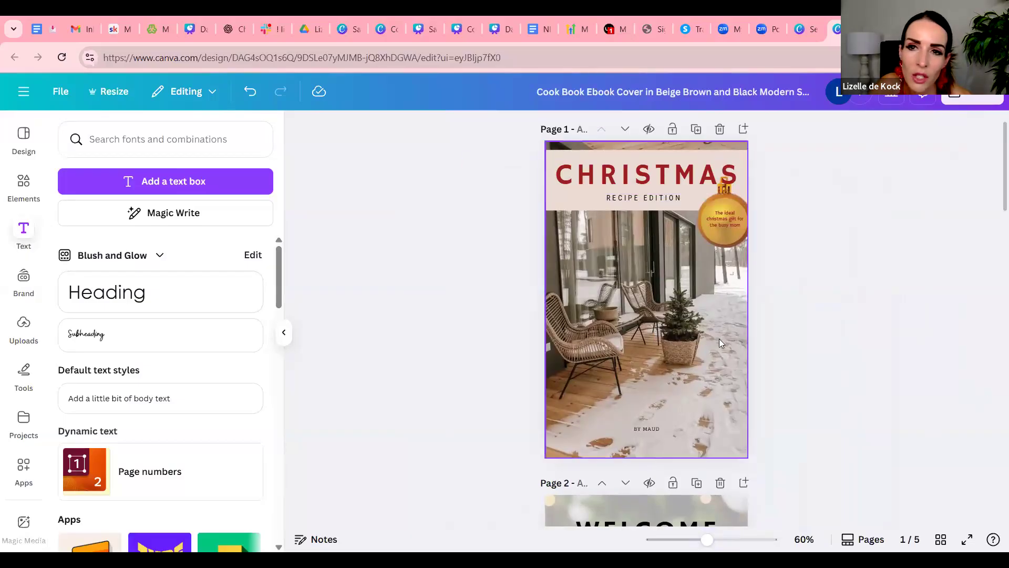
pyautogui.scroll(-5, 729, 336)
pyautogui.scroll(5, 729, 337)
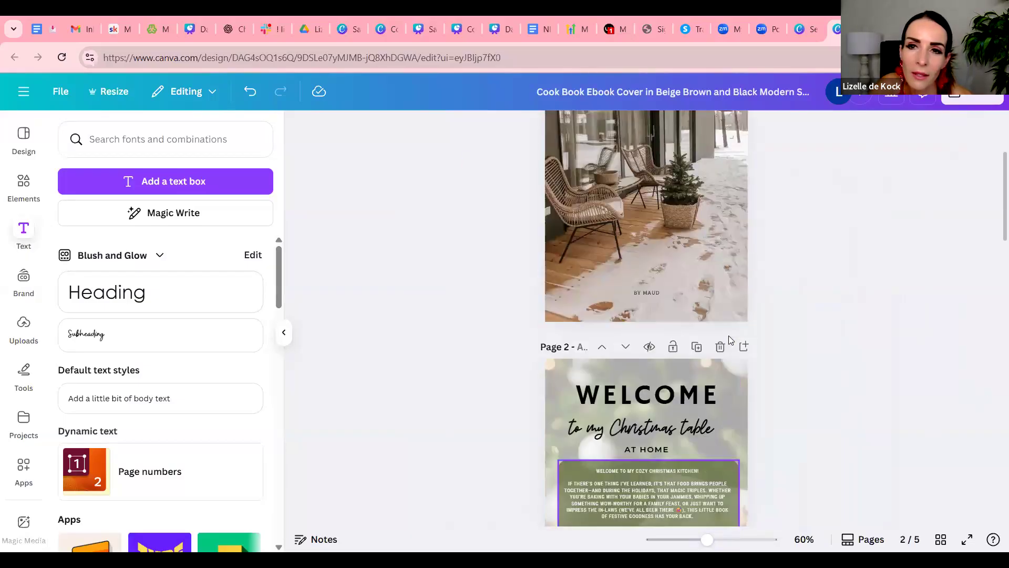
pyautogui.scroll(-4, 729, 340)
pyautogui.scroll(5, 729, 340)
pyautogui.scroll(-9, 728, 340)
pyautogui.scroll(3, 729, 339)
pyautogui.scroll(5, 729, 339)
pyautogui.scroll(-5, 573, 242)
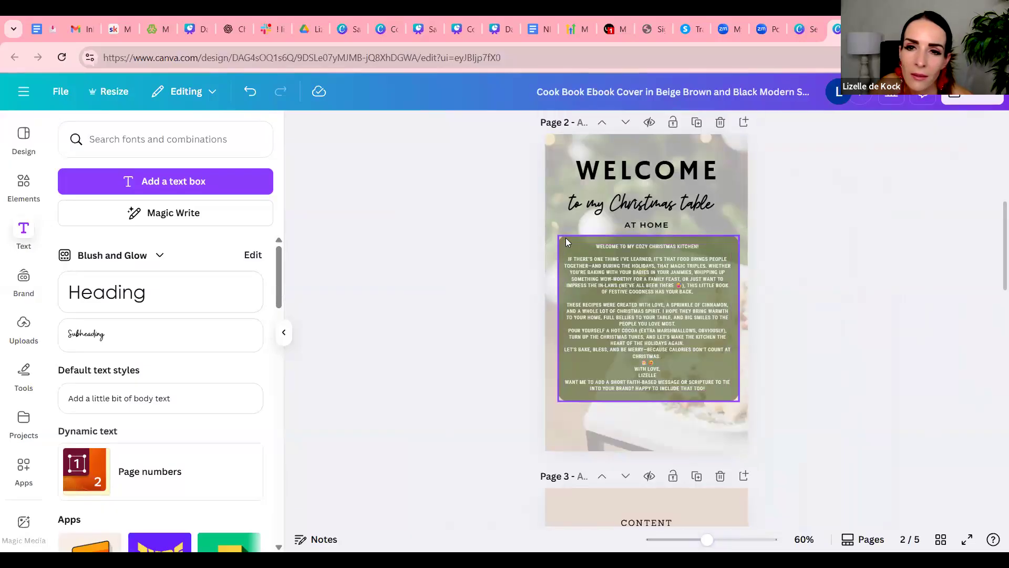
# Recolour the green panel behind the welcome page's body text to the document's dark red
pyautogui.click(567, 240)
pyautogui.click(365, 129)
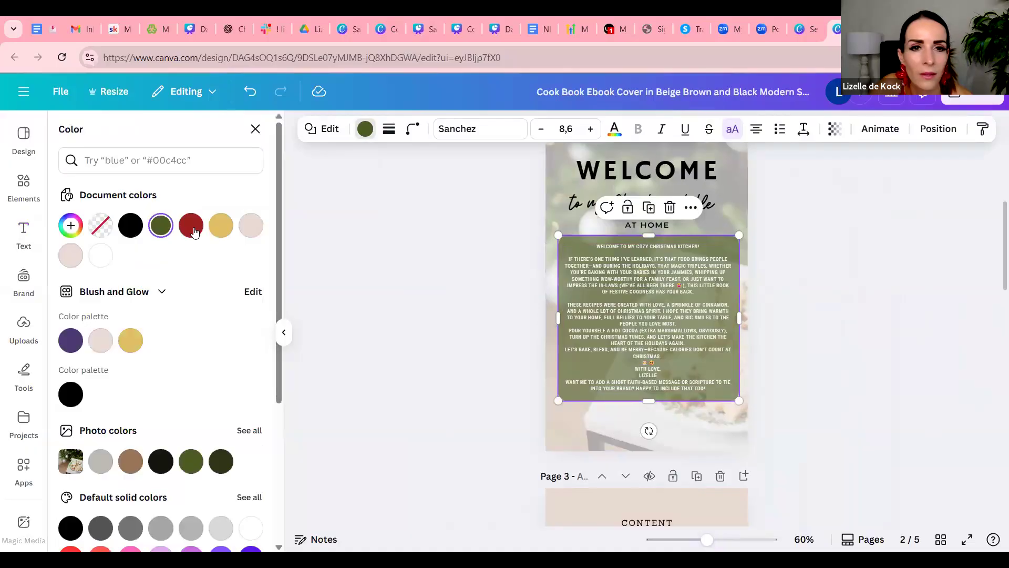
pyautogui.click(826, 316)
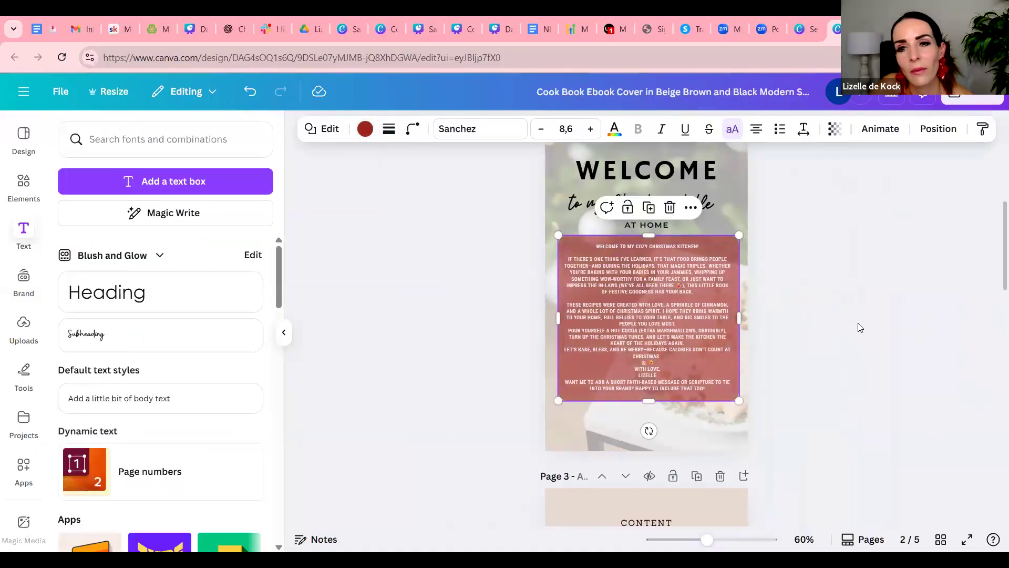
pyautogui.click(783, 344)
pyautogui.scroll(7, 786, 346)
pyautogui.scroll(-5, 784, 344)
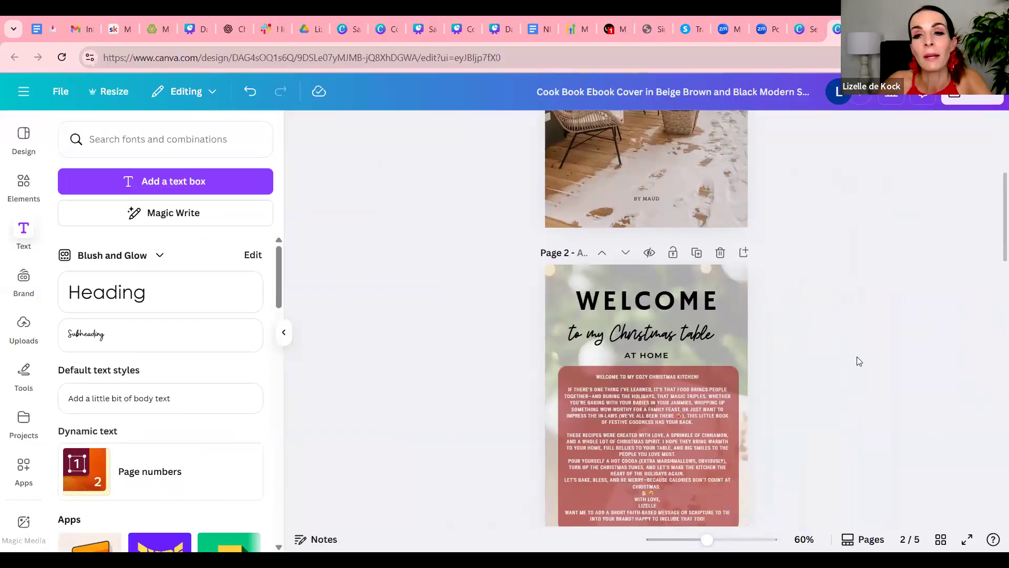
pyautogui.scroll(-2, 859, 361)
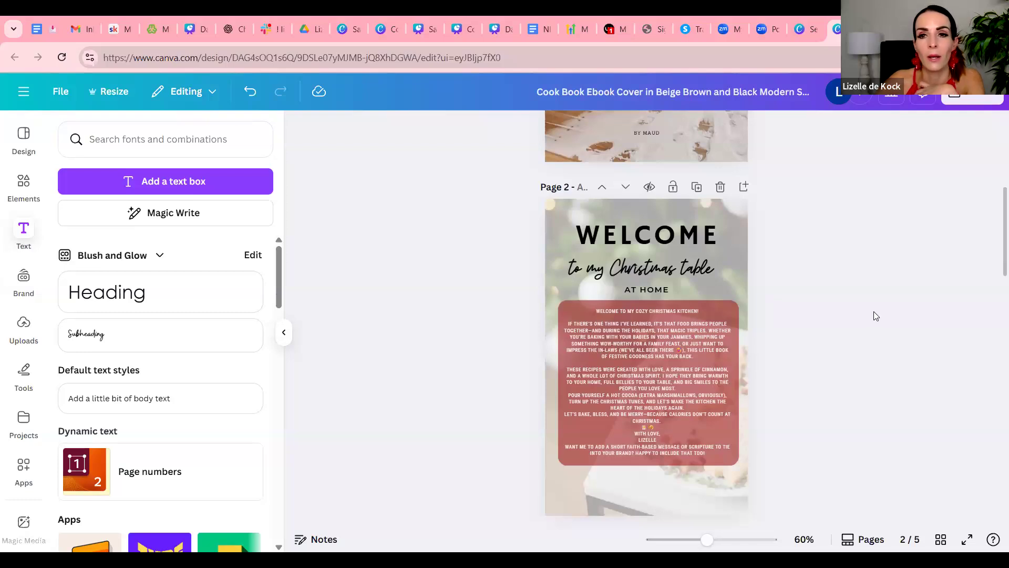
pyautogui.scroll(-2, 875, 316)
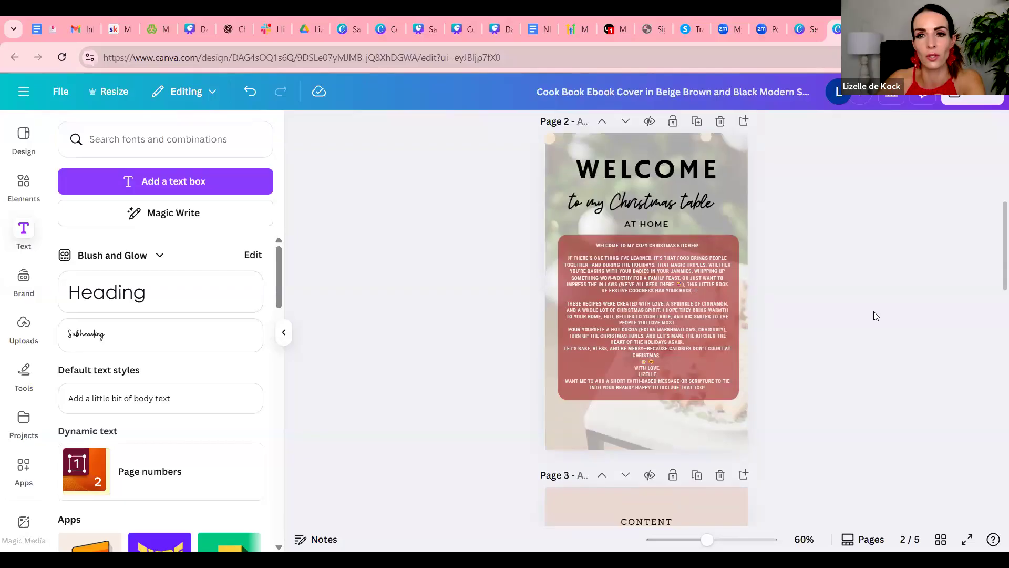
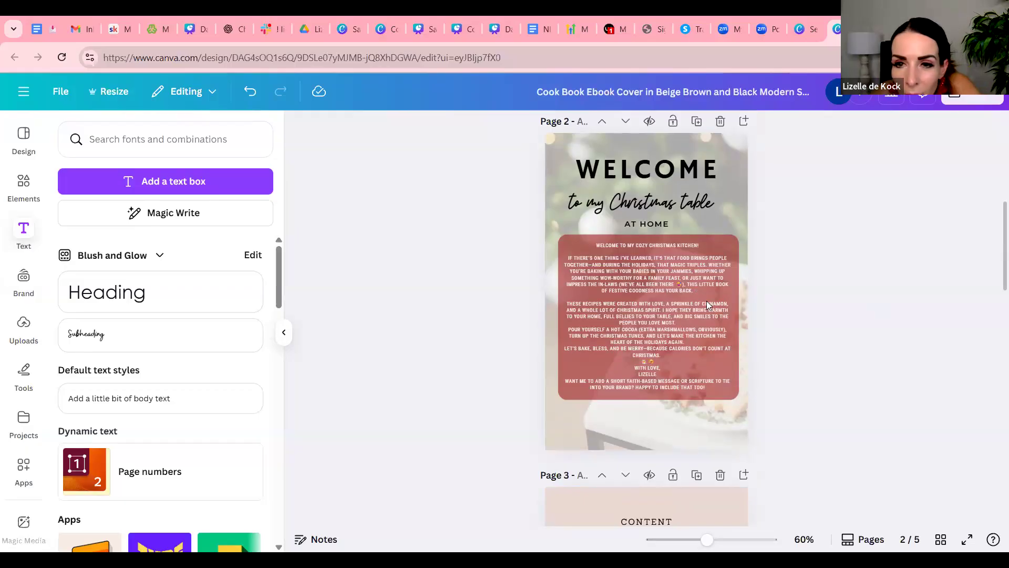
# Review the cover, the recoloured welcome page and the content page to compare their colours and style
pyautogui.scroll(8, 837, 353)
pyautogui.scroll(-2, 798, 306)
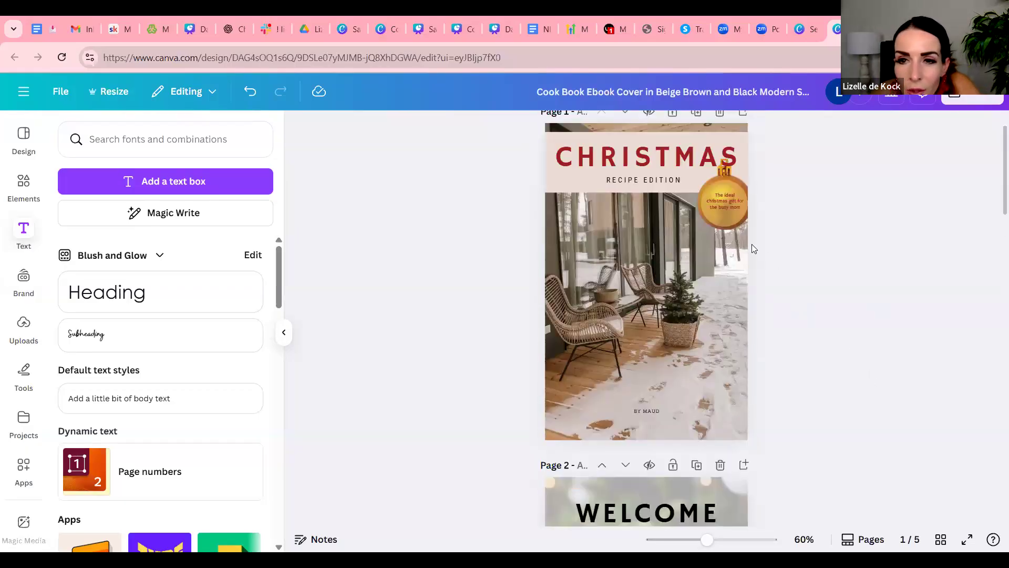
pyautogui.scroll(-10, 765, 351)
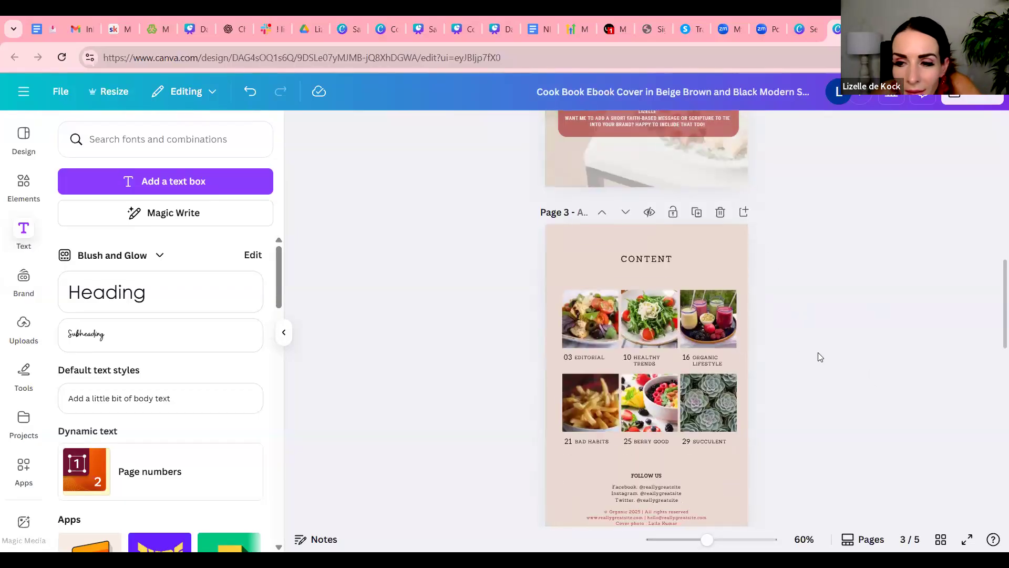
pyautogui.scroll(-1, 828, 358)
pyautogui.scroll(10, 829, 356)
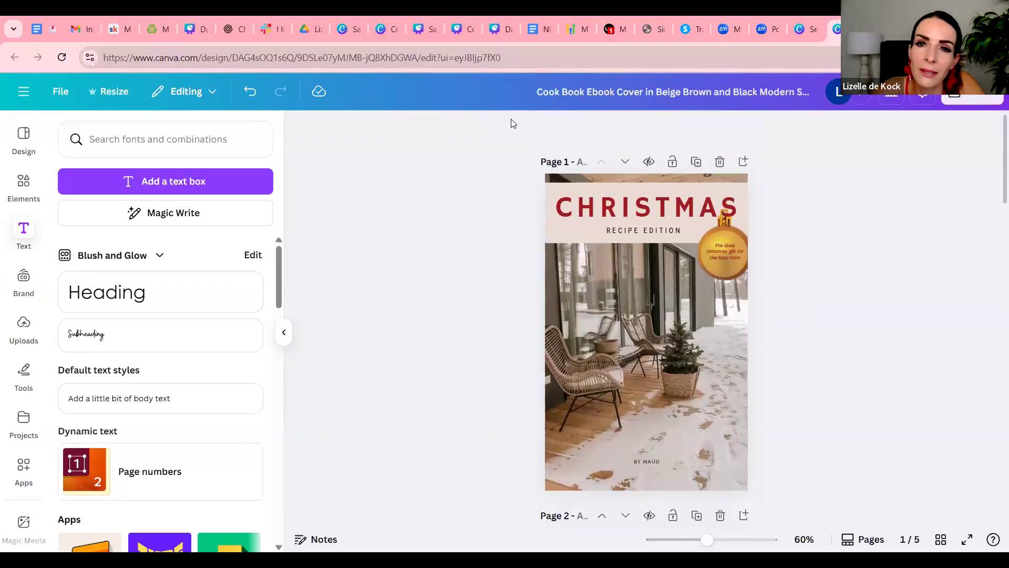
pyautogui.scroll(-5, 789, 366)
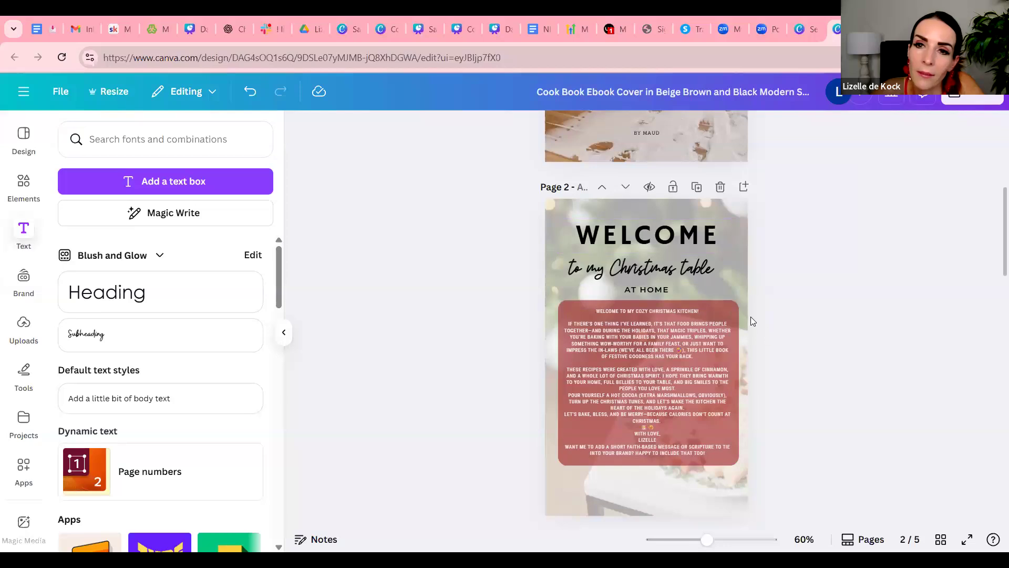
pyautogui.scroll(-3, 750, 319)
pyautogui.scroll(-5, 750, 316)
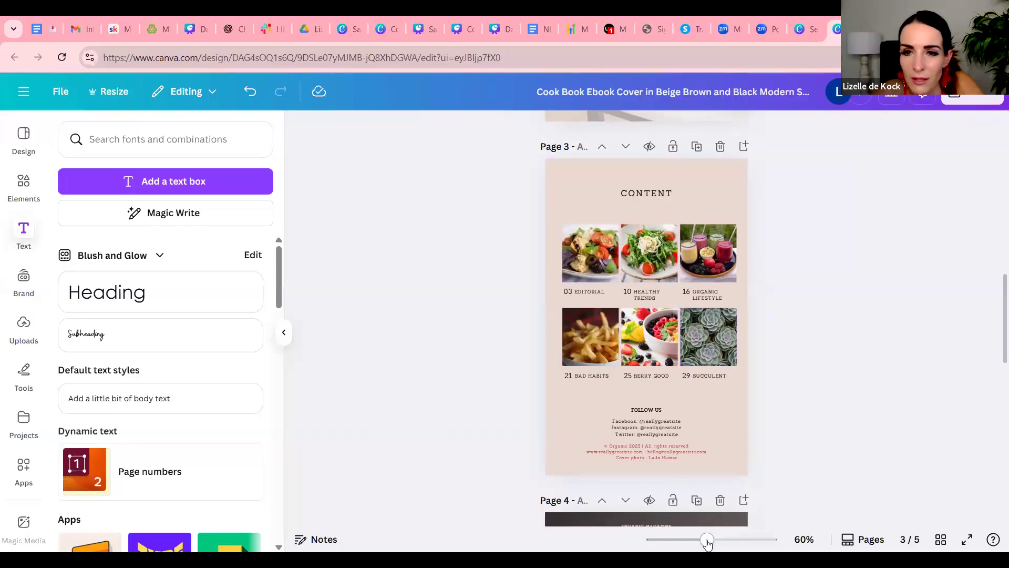
# Rename the content page's first section, number 03, to "ENTREES"
pyautogui.moveTo(715, 545); pyautogui.dragTo(730, 547)
pyautogui.doubleClick(536, 266)
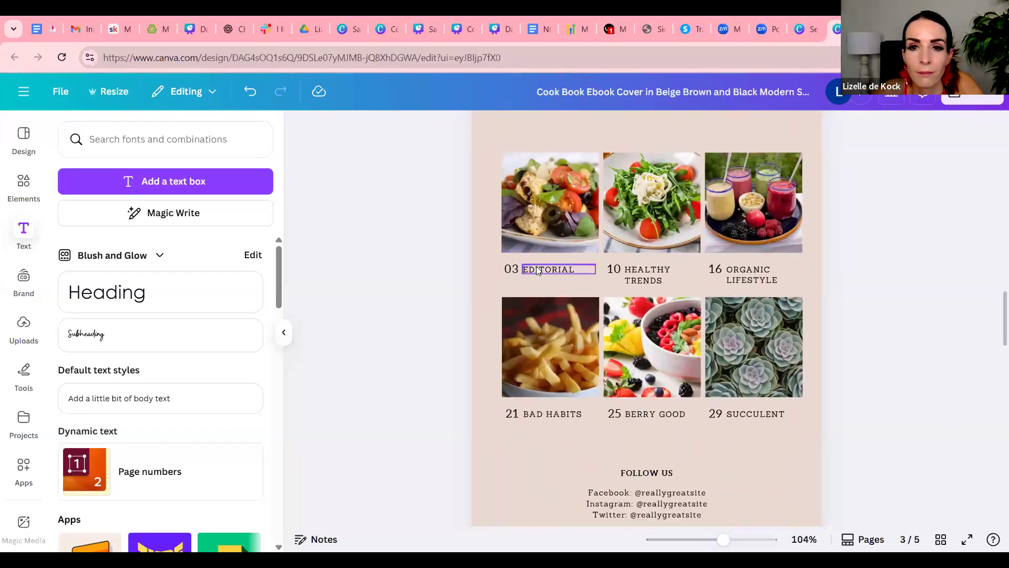
pyautogui.write('EN')
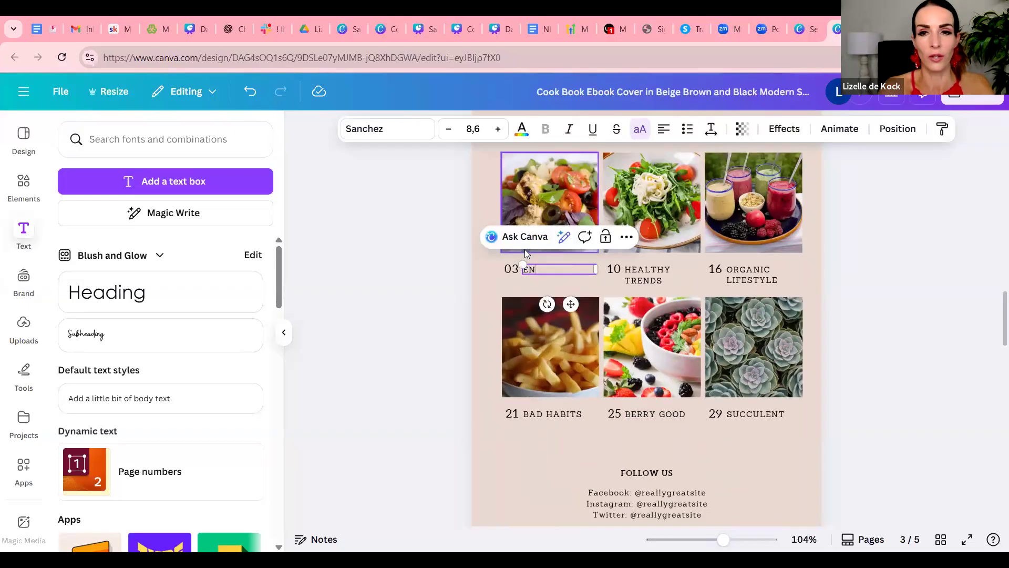
pyautogui.write('TREES')
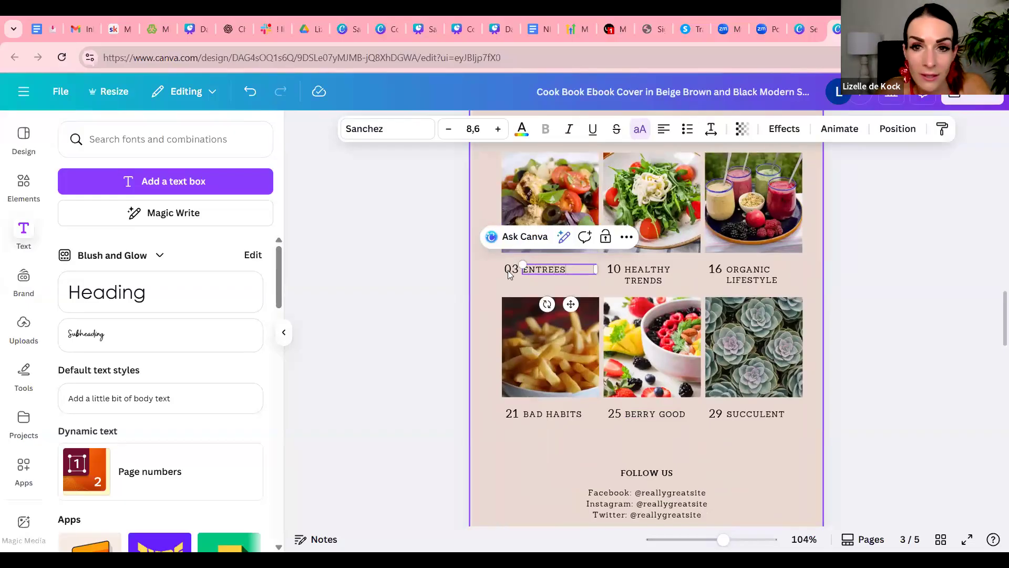
pyautogui.click(508, 270)
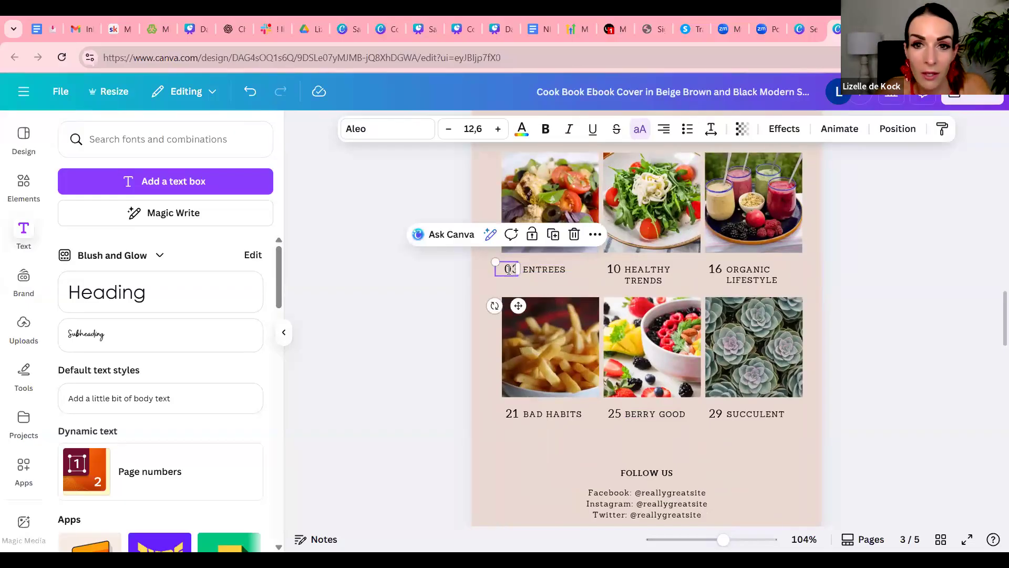
# Rename the content page's sections 10 and 16 to "MAIN MEALS" and "DESSERTS"
pyautogui.click(660, 268)
pyautogui.click(660, 268)
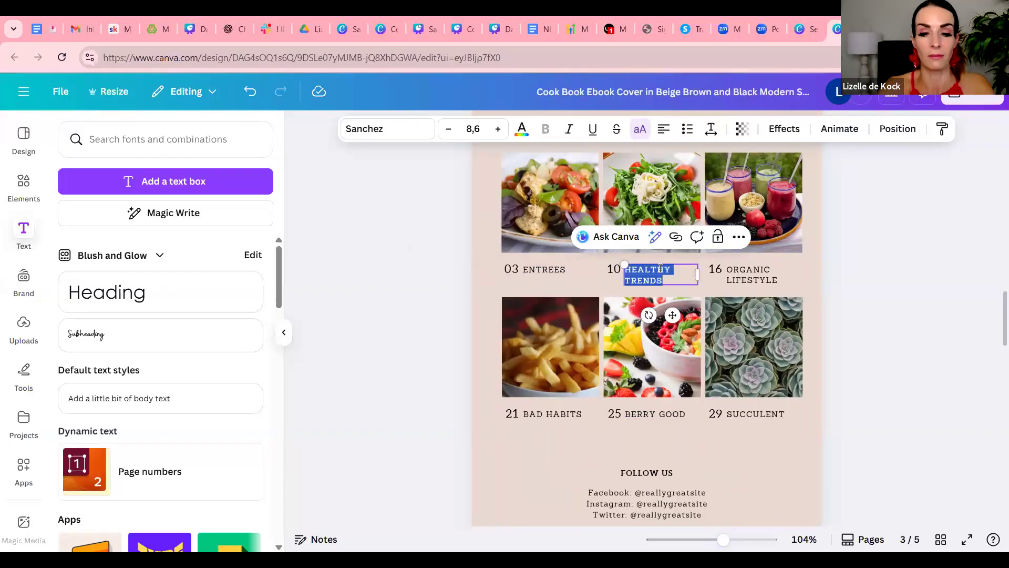
pyautogui.write('MAIN MEALS')
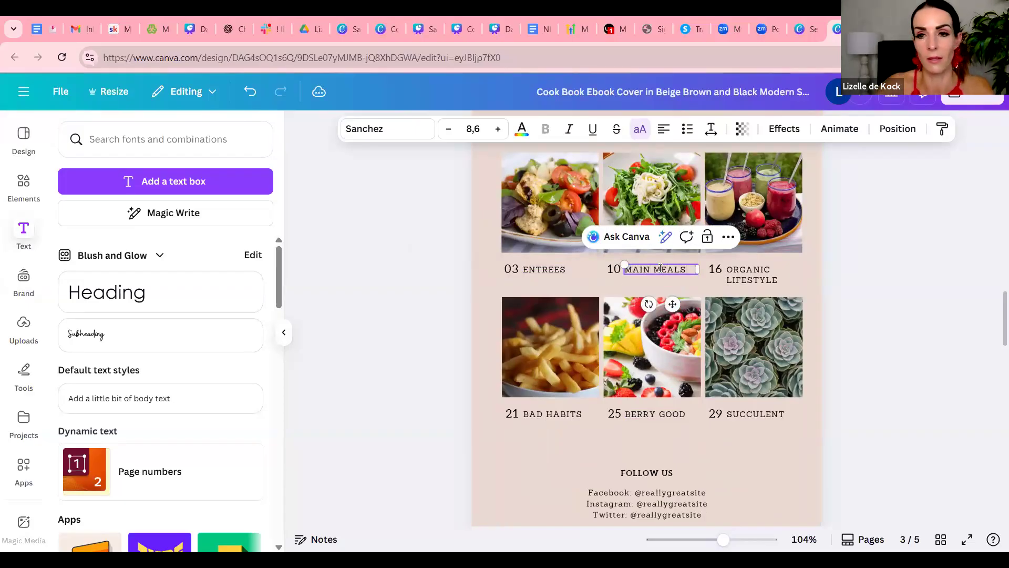
pyautogui.click(770, 278)
pyautogui.click(770, 278)
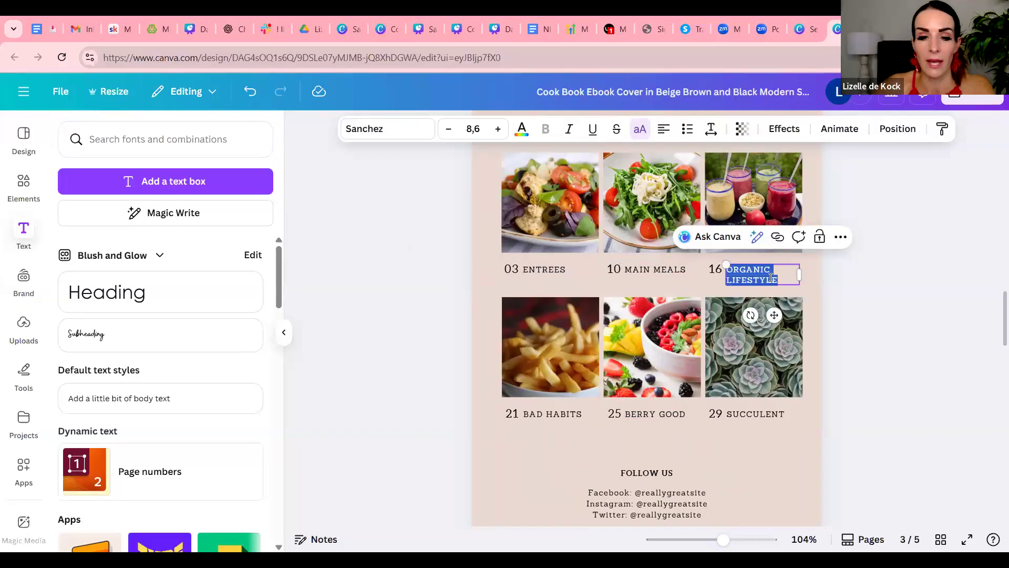
pyautogui.write('DESSERTS')
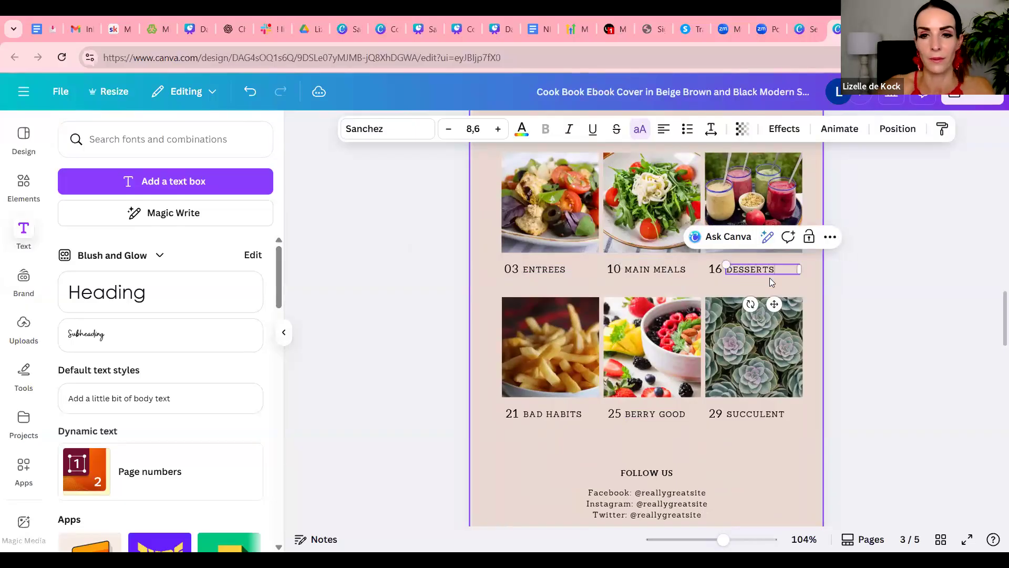
# Rename the content page's section 21 to "PRINTABLE NAME PLACE CARDS"
pyautogui.doubleClick(570, 415)
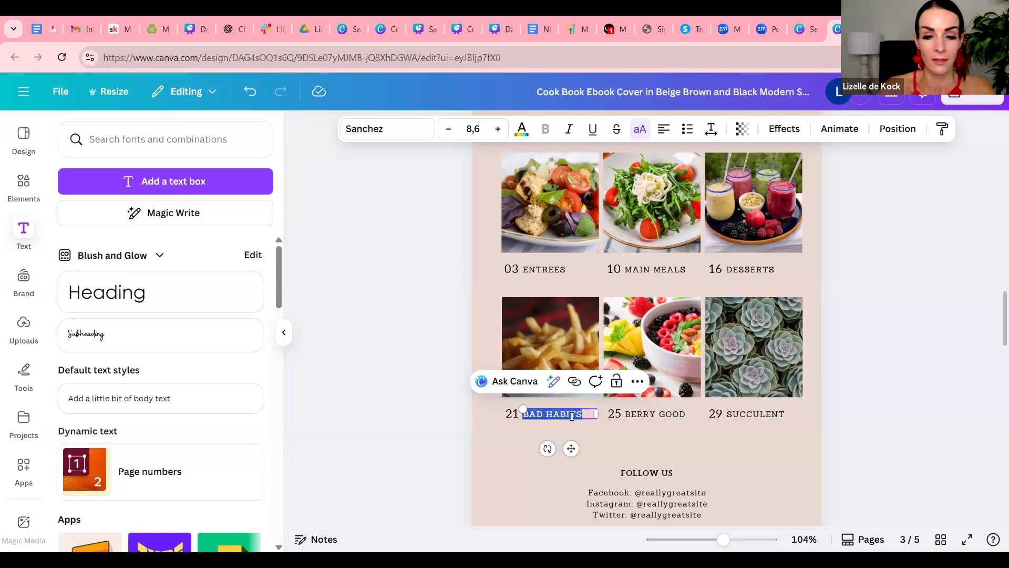
pyautogui.write('PRITABLE A')
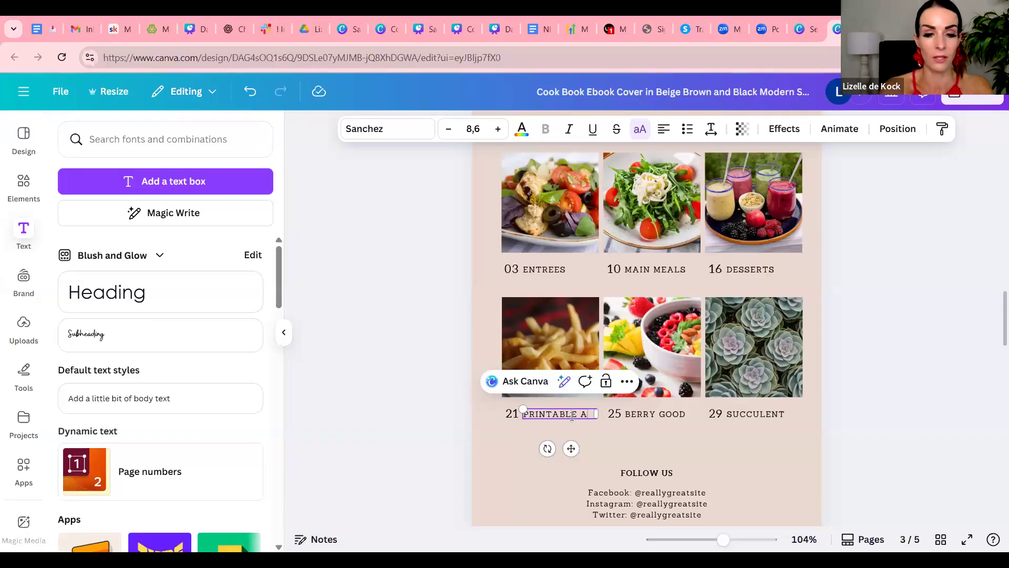
pyautogui.press('BackSpace')
pyautogui.write('NAME')
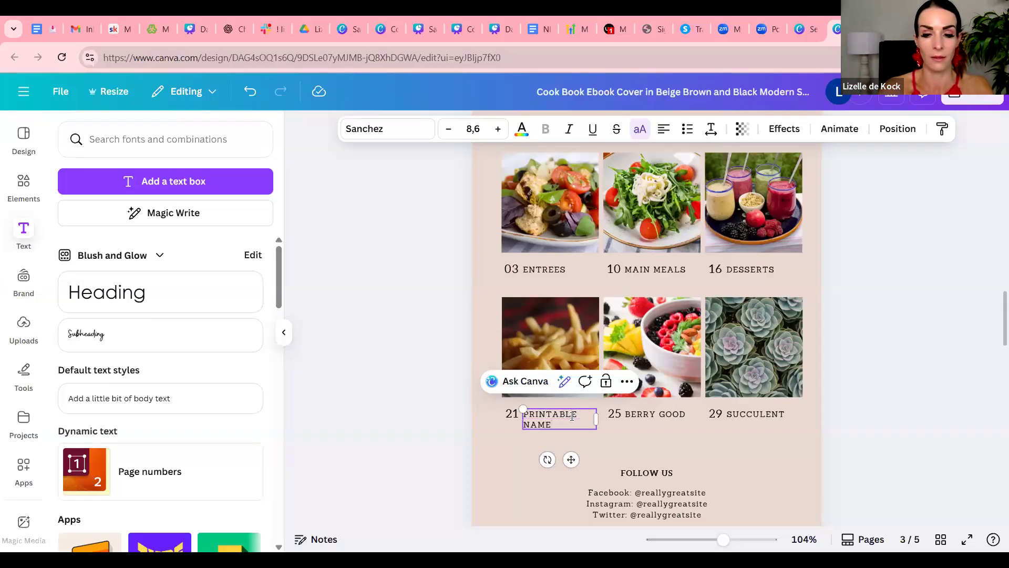
pyautogui.write(' PLACE CARDS')
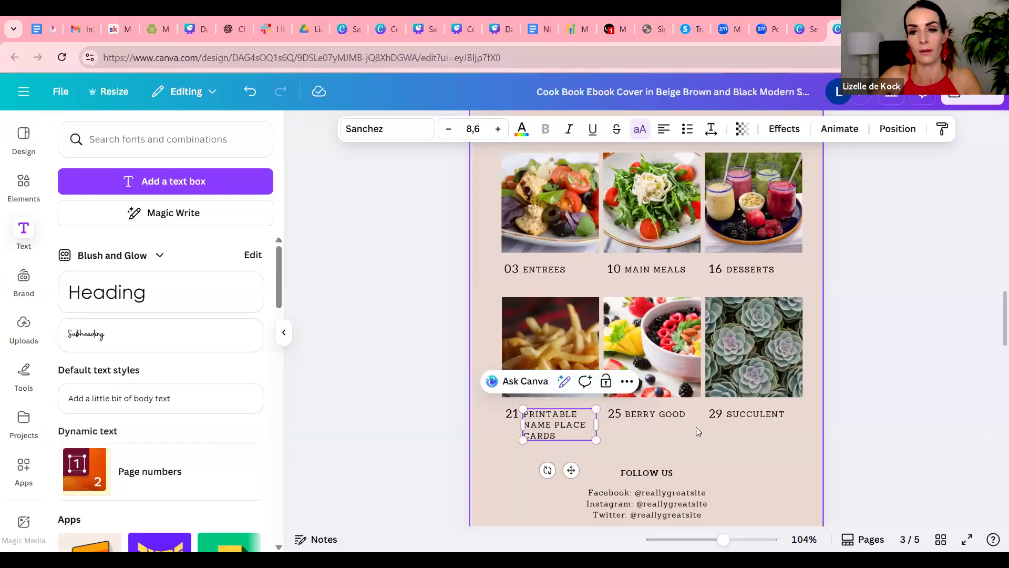
pyautogui.click(657, 414)
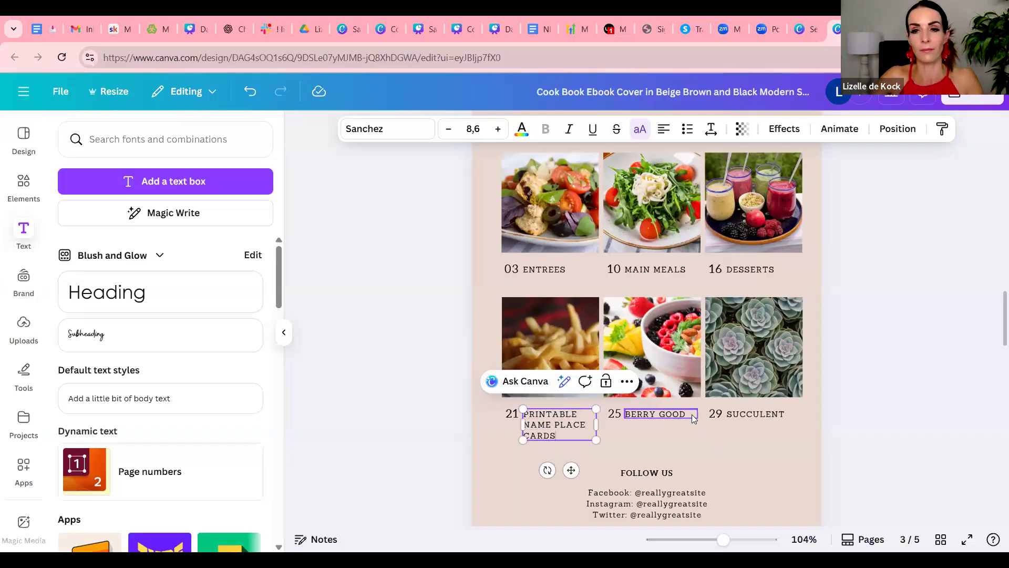
# Try the document's dark red as the content page's background colour and undo the change
pyautogui.scroll(2, 520, 181)
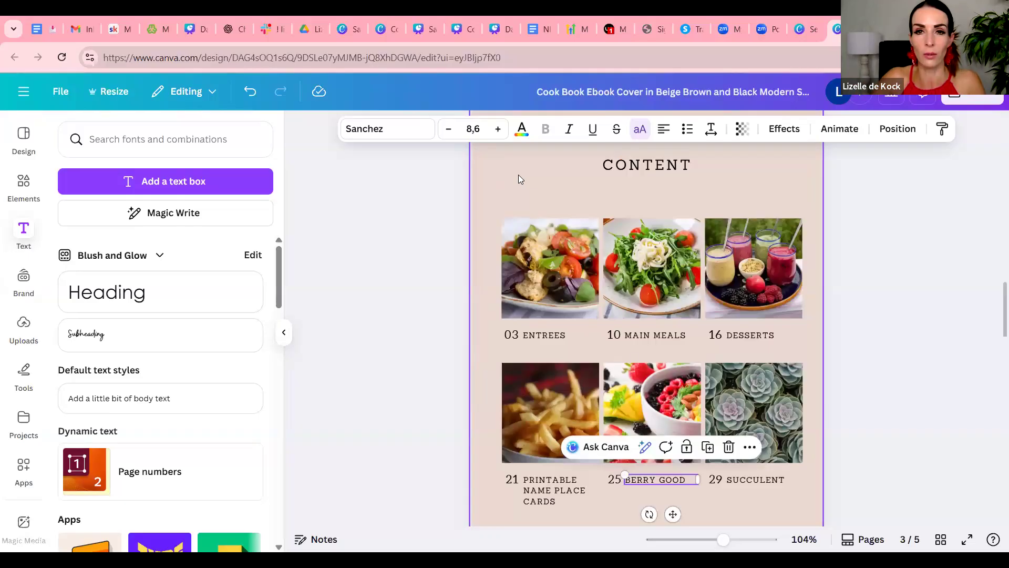
pyautogui.click(518, 174)
pyautogui.click(670, 130)
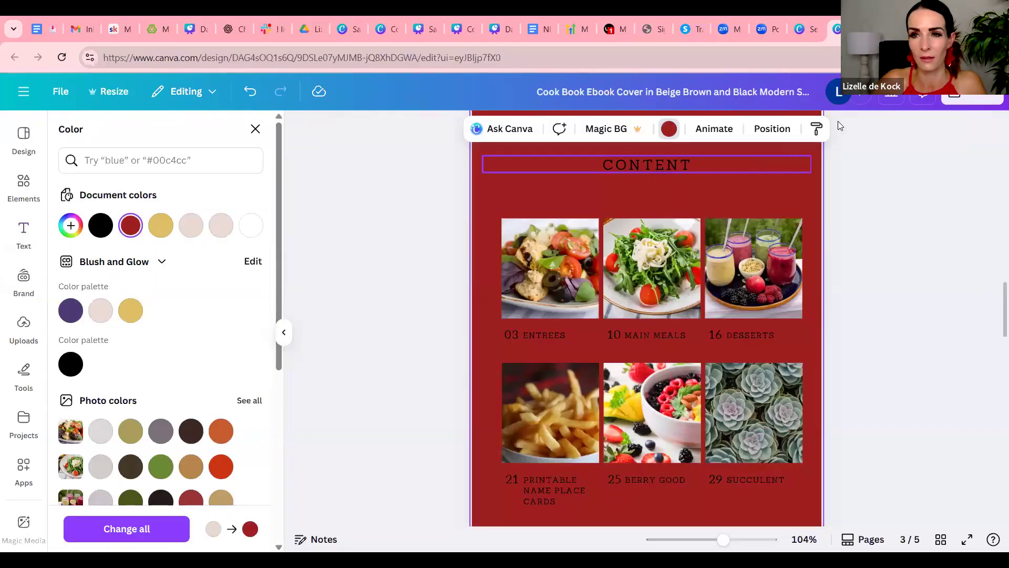
pyautogui.scroll(3, 851, 235)
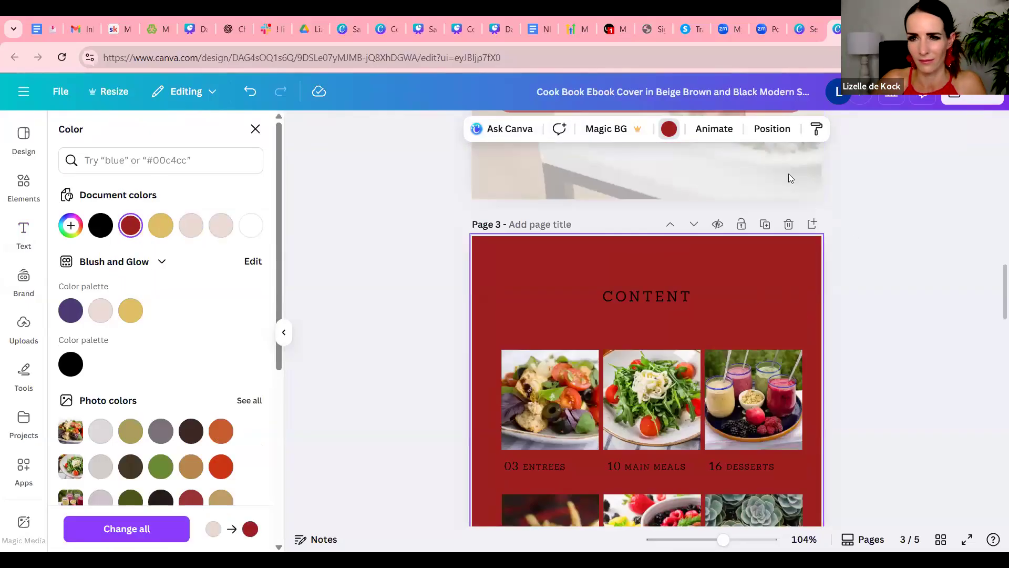
pyautogui.click(877, 249)
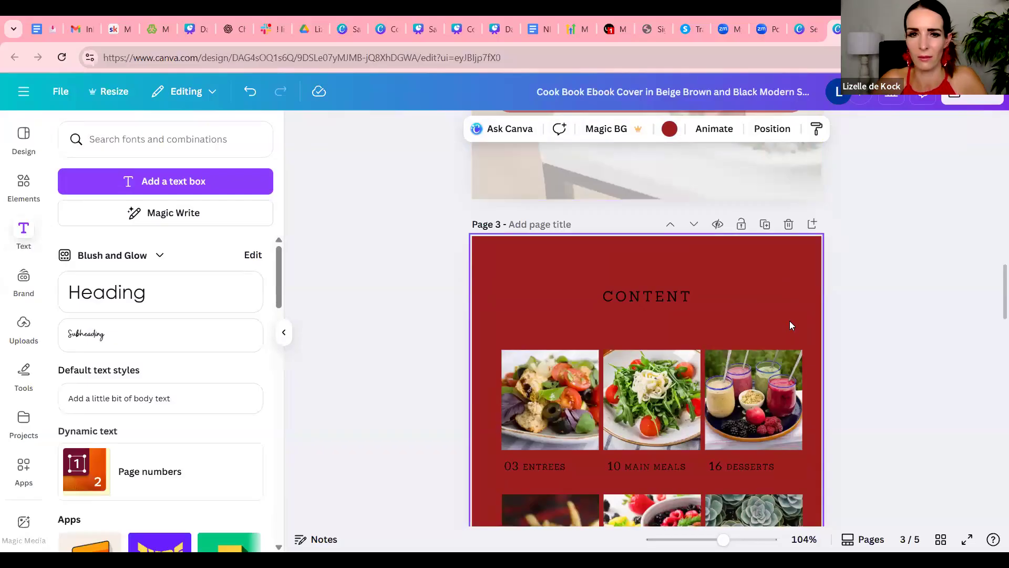
pyautogui.click(246, 91)
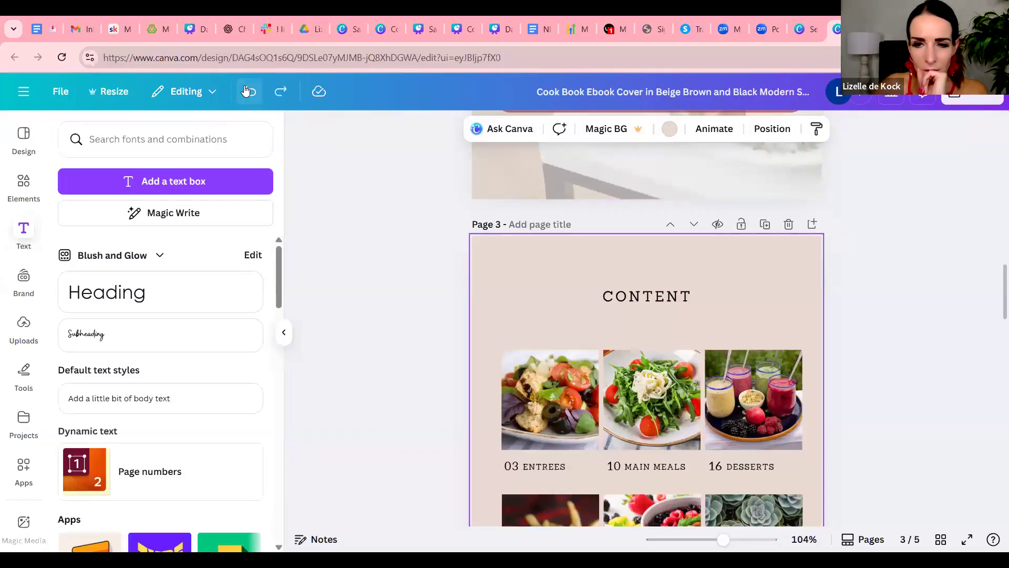
# Examine the content page's heading and background against the cover, the welcome page and the remaining template pages
pyautogui.click(775, 303)
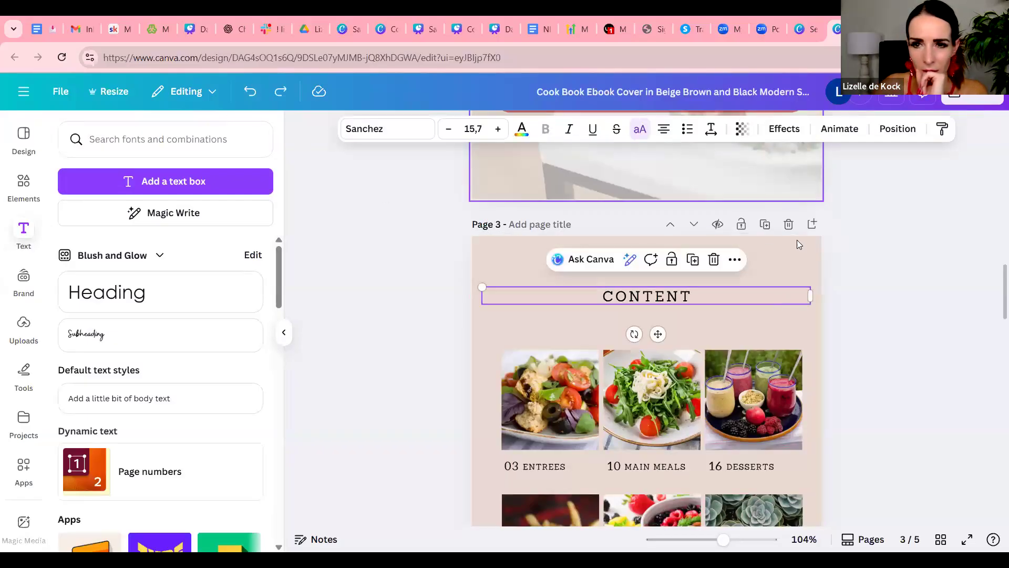
pyautogui.click(798, 256)
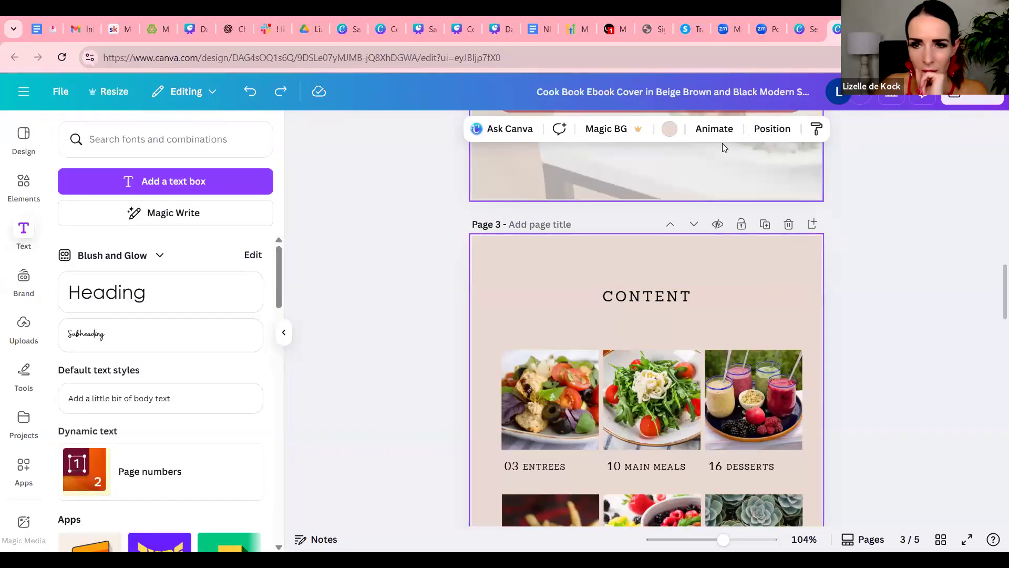
pyautogui.scroll(-4, 770, 267)
pyautogui.scroll(10, 771, 267)
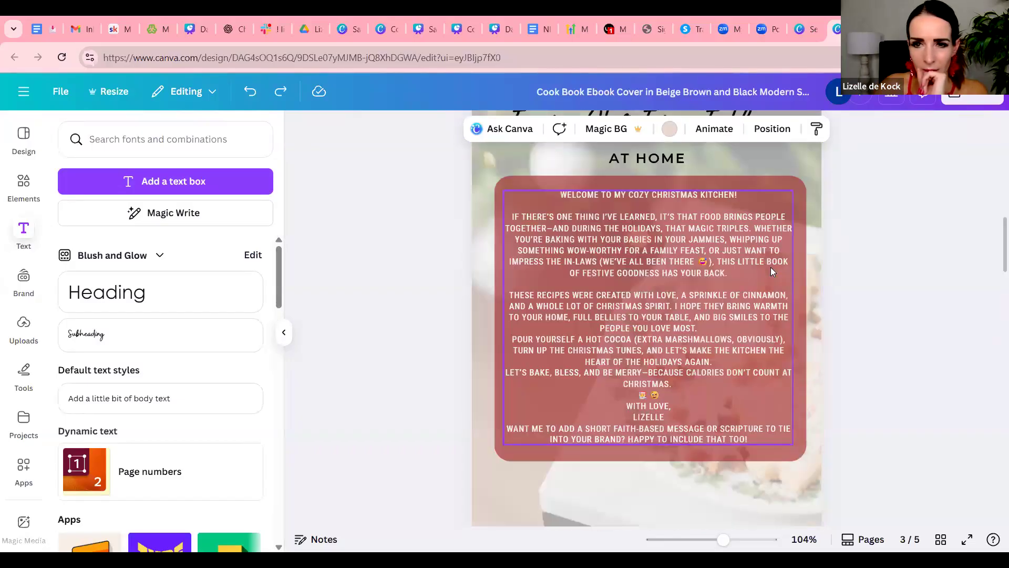
pyautogui.scroll(4, 771, 271)
pyautogui.scroll(-8, 770, 271)
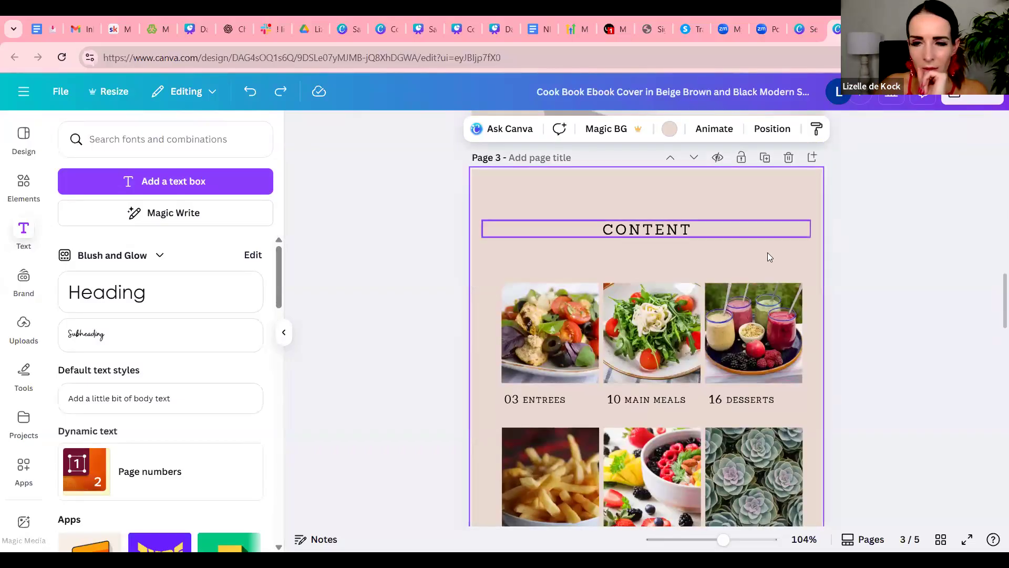
pyautogui.scroll(-8, 769, 256)
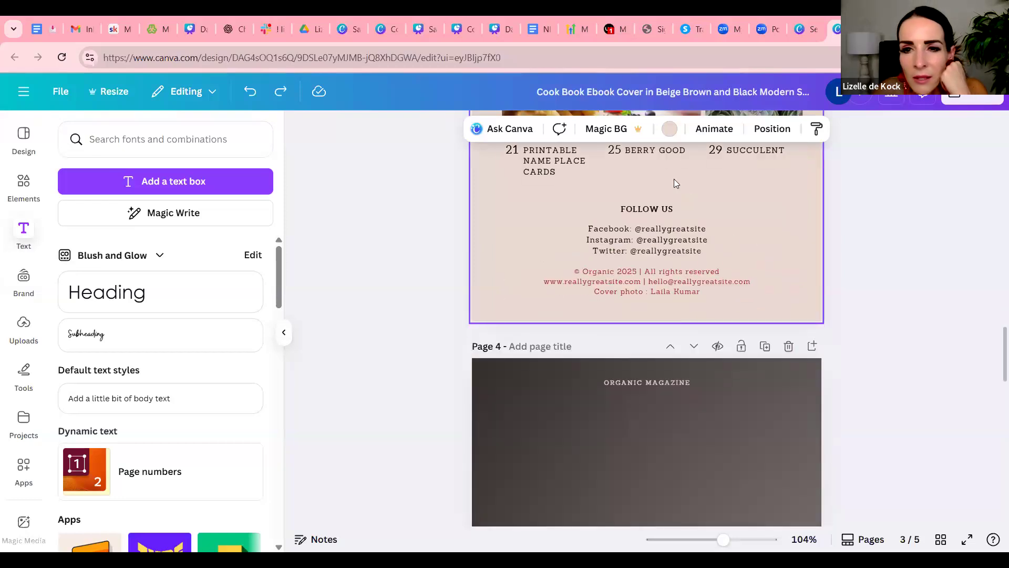
pyautogui.scroll(-6, 746, 271)
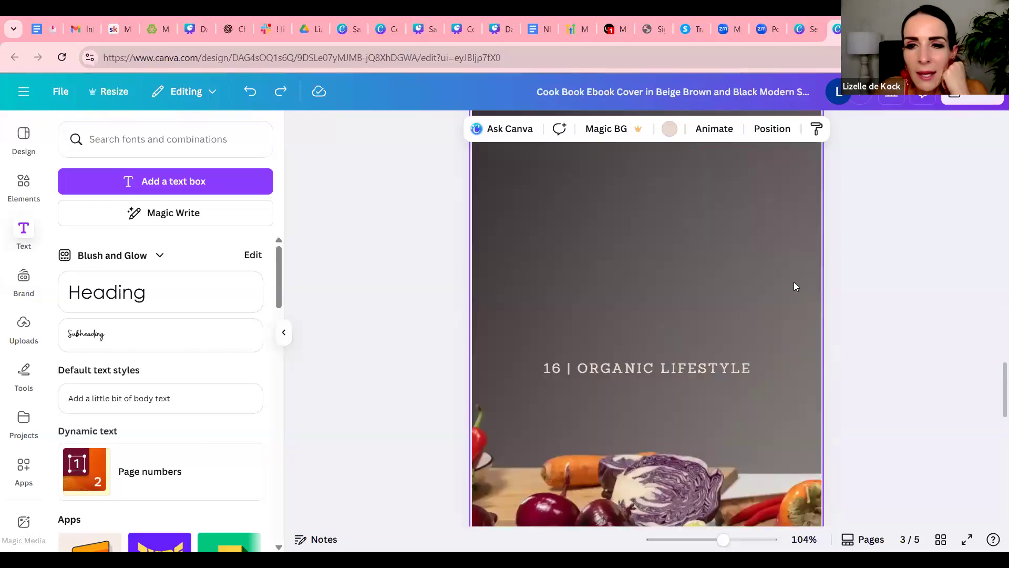
pyautogui.scroll(-8, 794, 282)
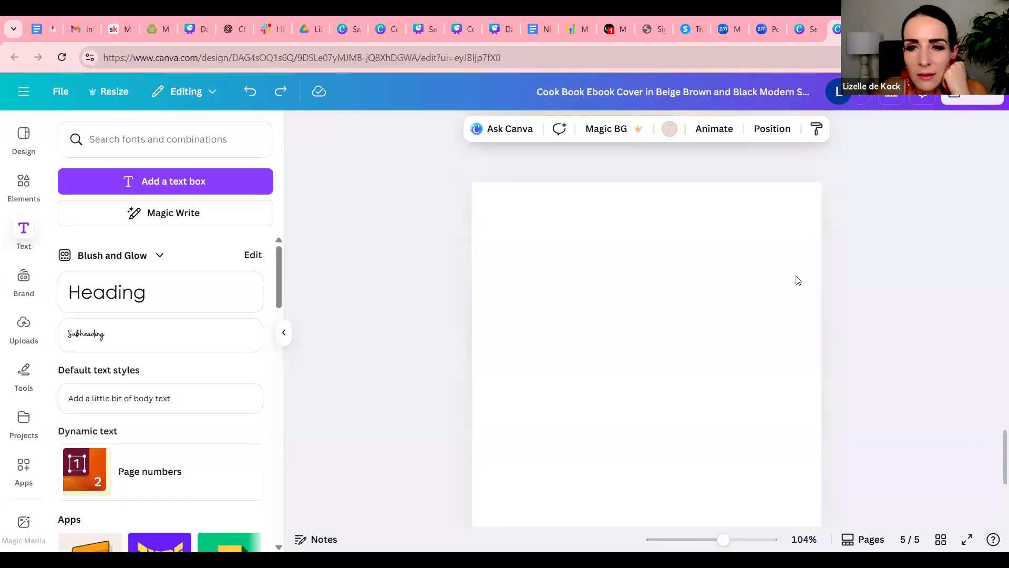
pyautogui.scroll(-1, 802, 284)
pyautogui.scroll(10, 852, 308)
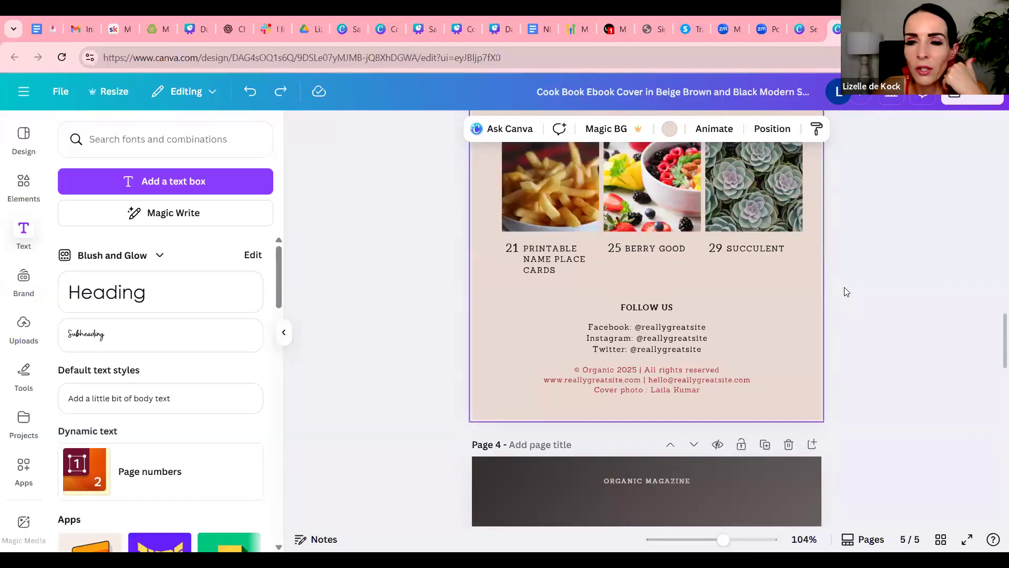
pyautogui.scroll(15, 846, 292)
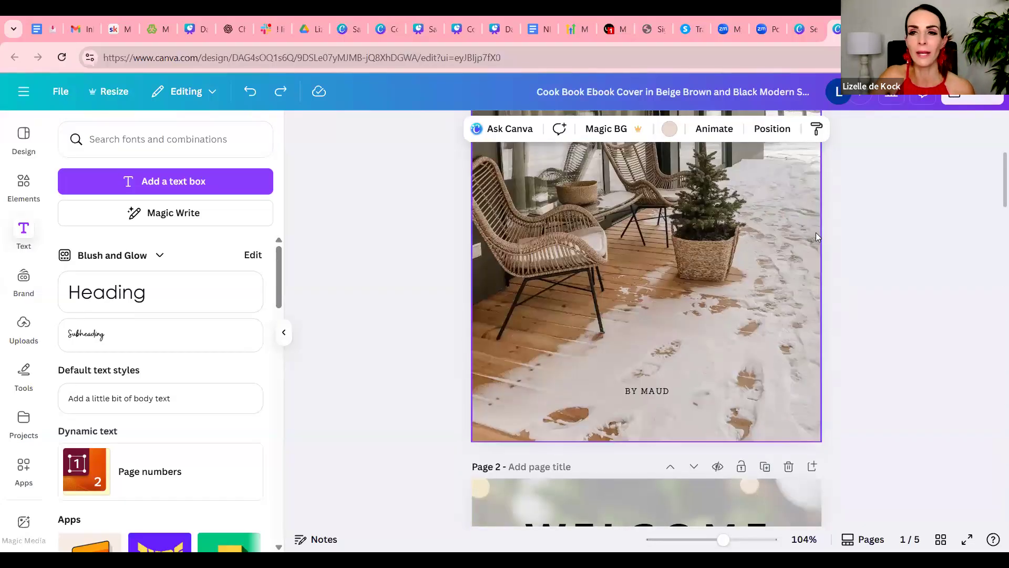
pyautogui.scroll(5, 817, 236)
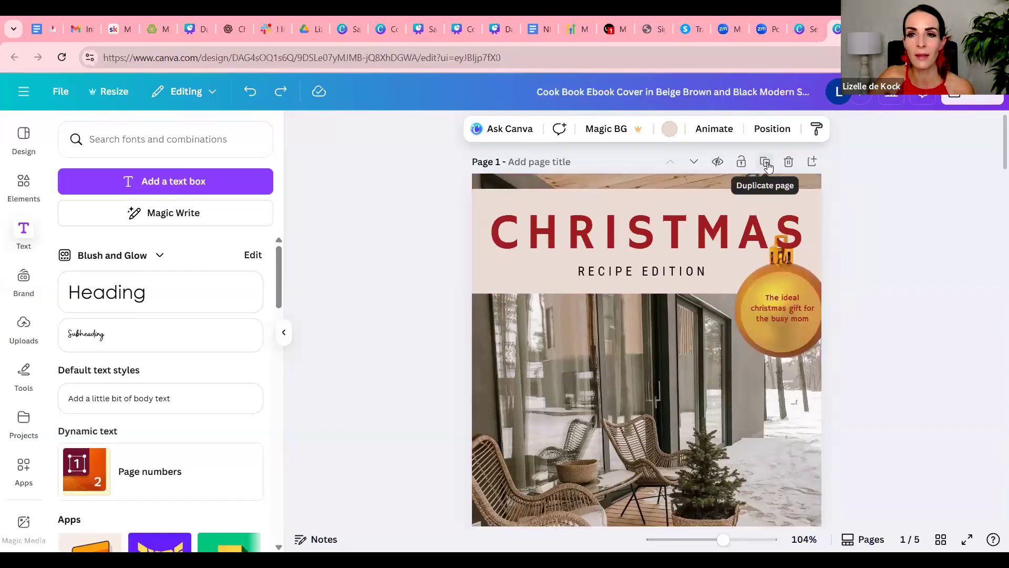
pyautogui.scroll(-12, 915, 301)
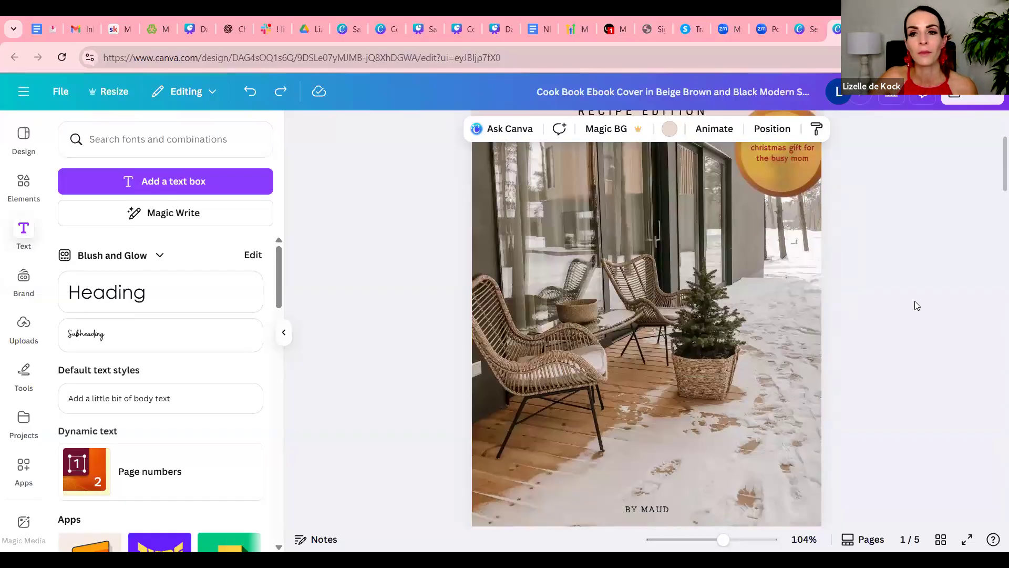
pyautogui.scroll(-10, 915, 300)
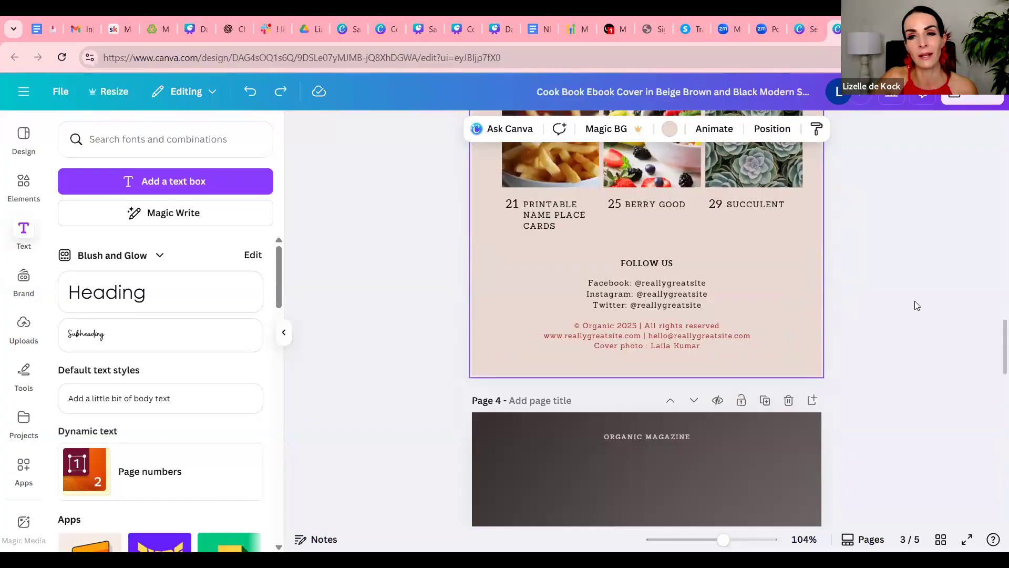
# Replace the title "16 | ORGANIC LIFESTYLE" on page 4 with "STARTERS/ ENTREES"
pyautogui.scroll(6, 917, 305)
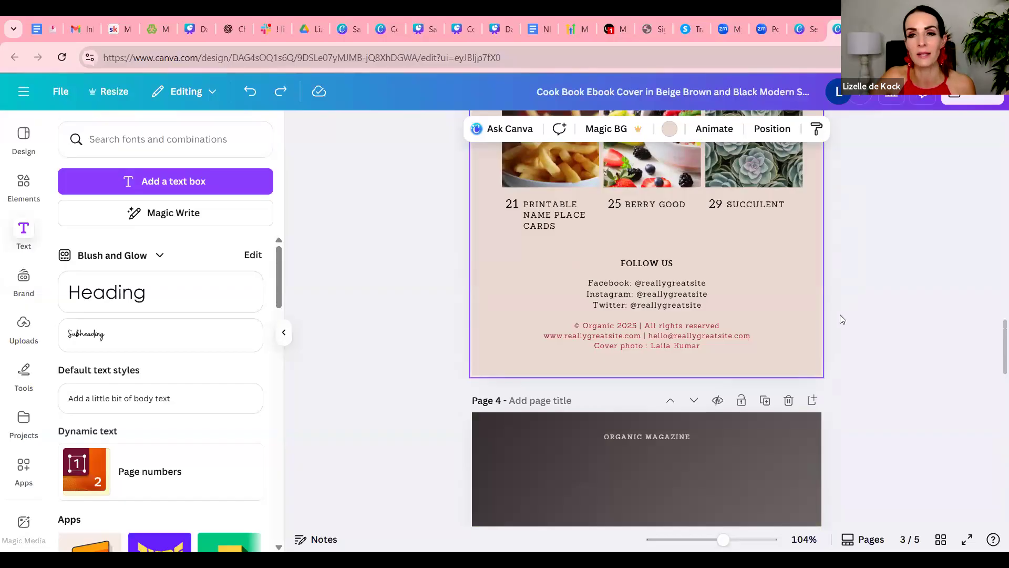
pyautogui.scroll(-5, 629, 309)
pyautogui.scroll(-10, 666, 341)
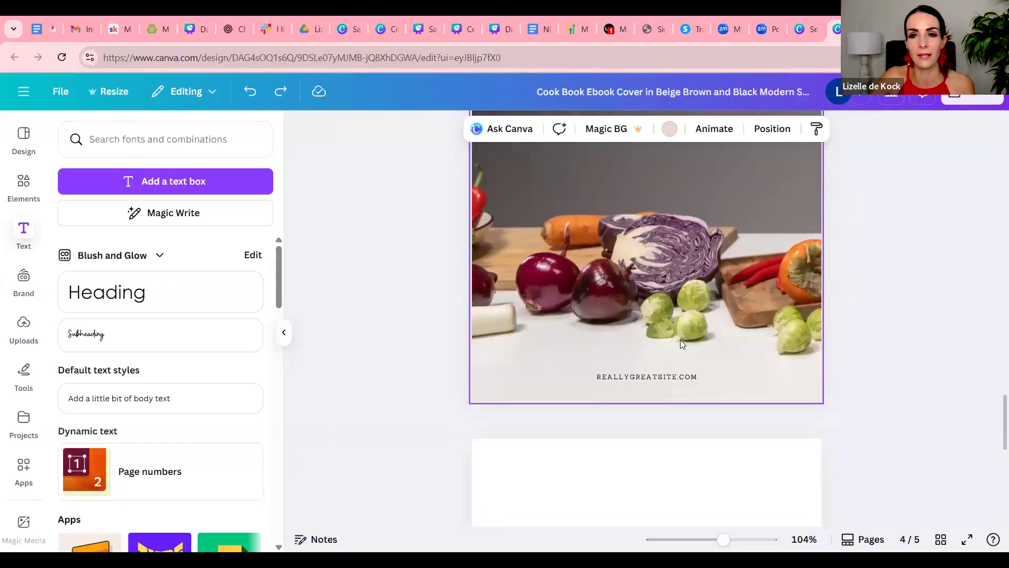
pyautogui.scroll(8, 752, 347)
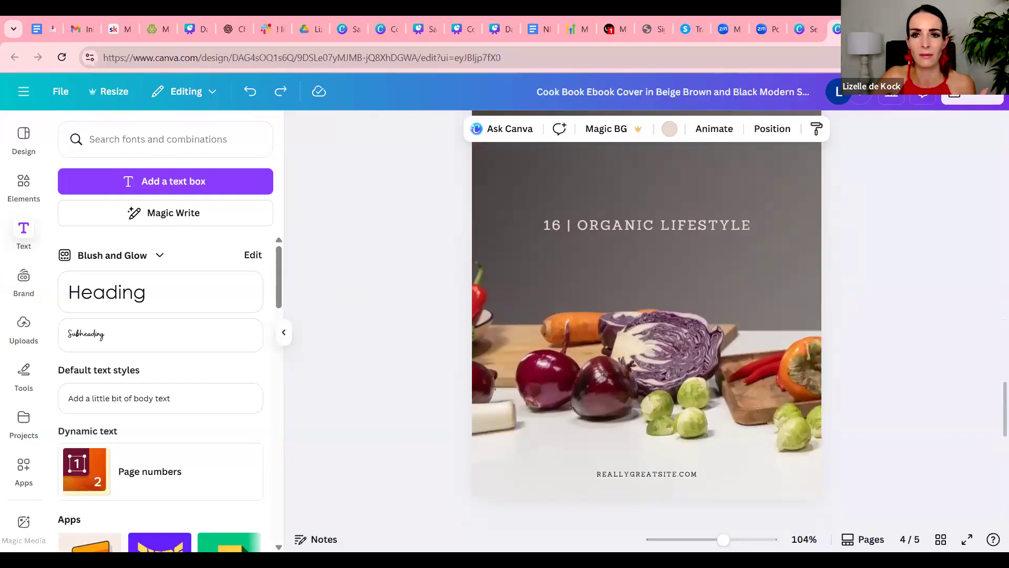
pyautogui.scroll(7, 799, 213)
pyautogui.scroll(-6, 820, 205)
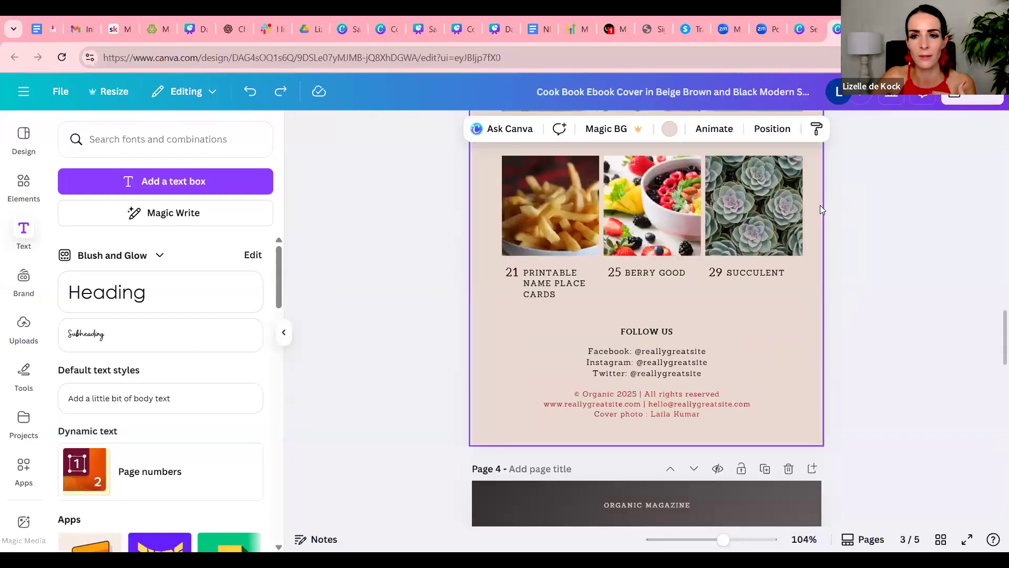
pyautogui.click(774, 210)
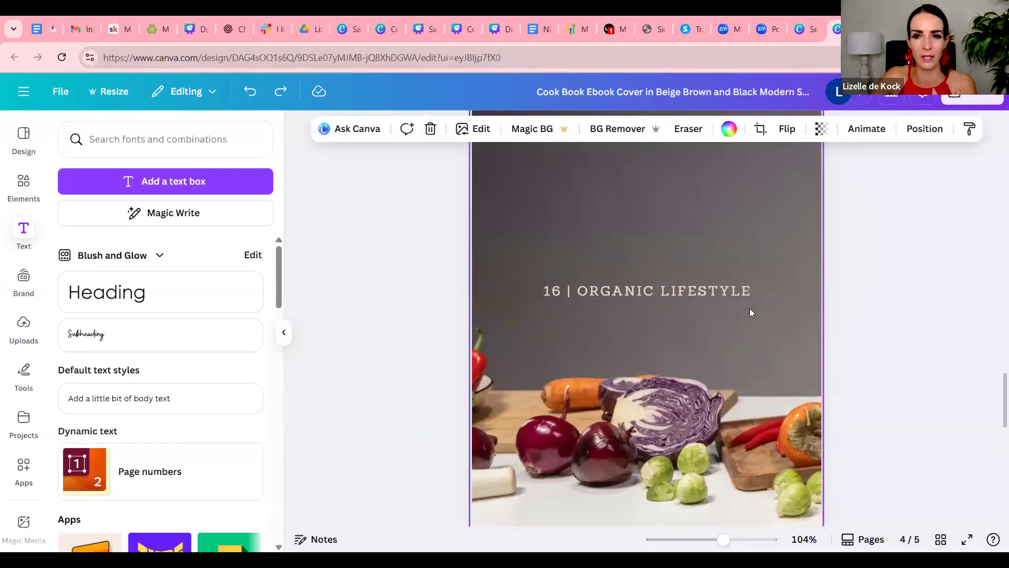
pyautogui.doubleClick(728, 289)
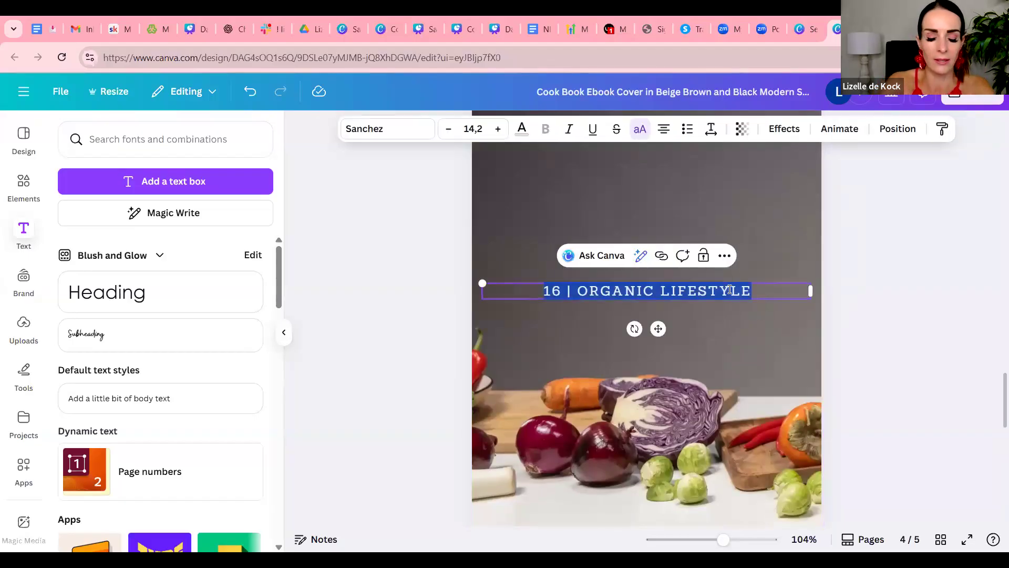
pyautogui.write('STARTE')
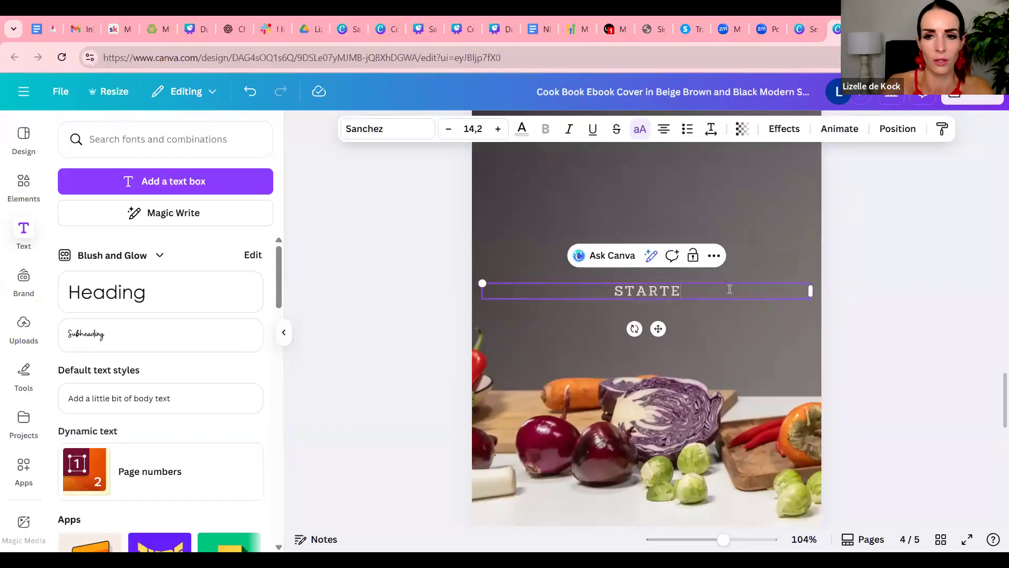
pyautogui.write('RS/ ENTREES')
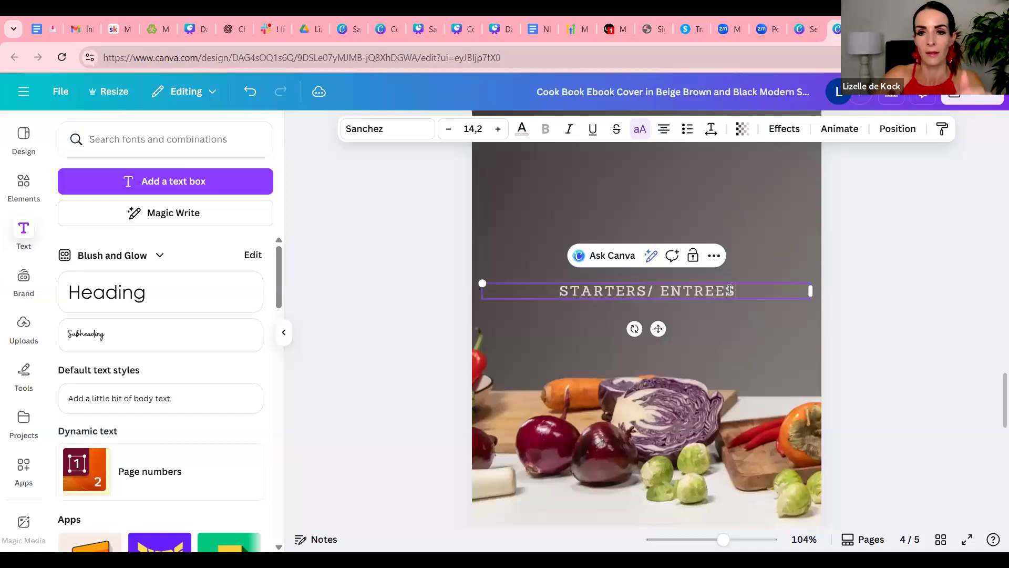
pyautogui.click(915, 294)
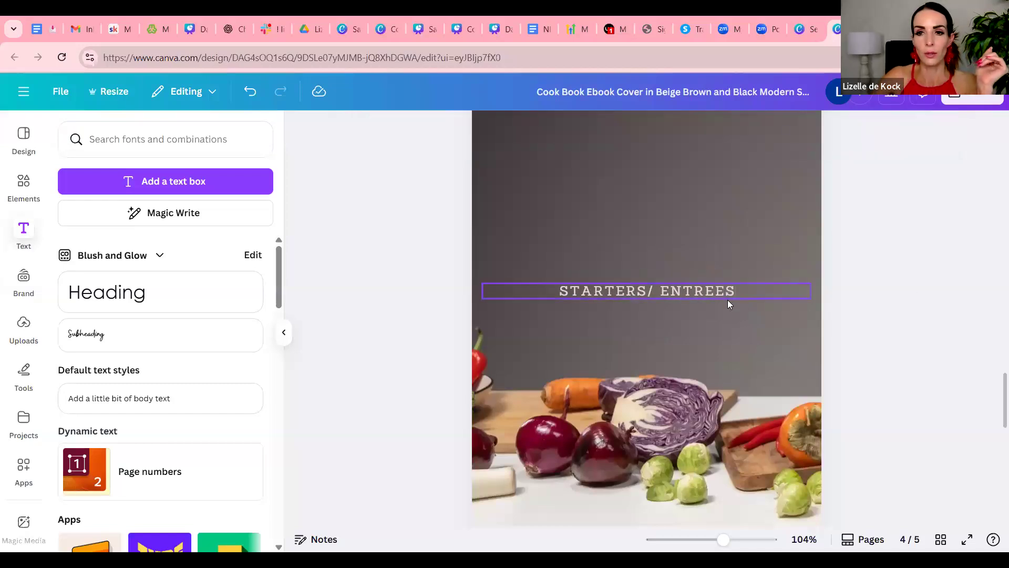
# Move the "STARTERS/ ENTREES" title to the top of page 4, centred just below the "ORGANIC MAGAZINE" line
pyautogui.click(741, 295)
pyautogui.moveTo(742, 292); pyautogui.dragTo(550, 290)
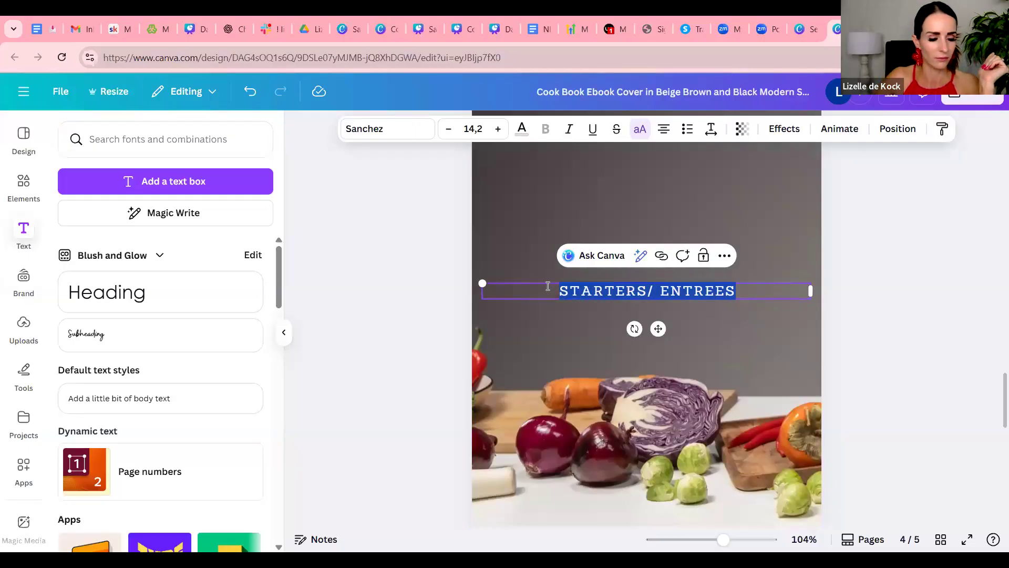
pyautogui.click(901, 281)
pyautogui.scroll(3, 753, 318)
pyautogui.moveTo(671, 422); pyautogui.dragTo(718, 201)
pyautogui.click(911, 266)
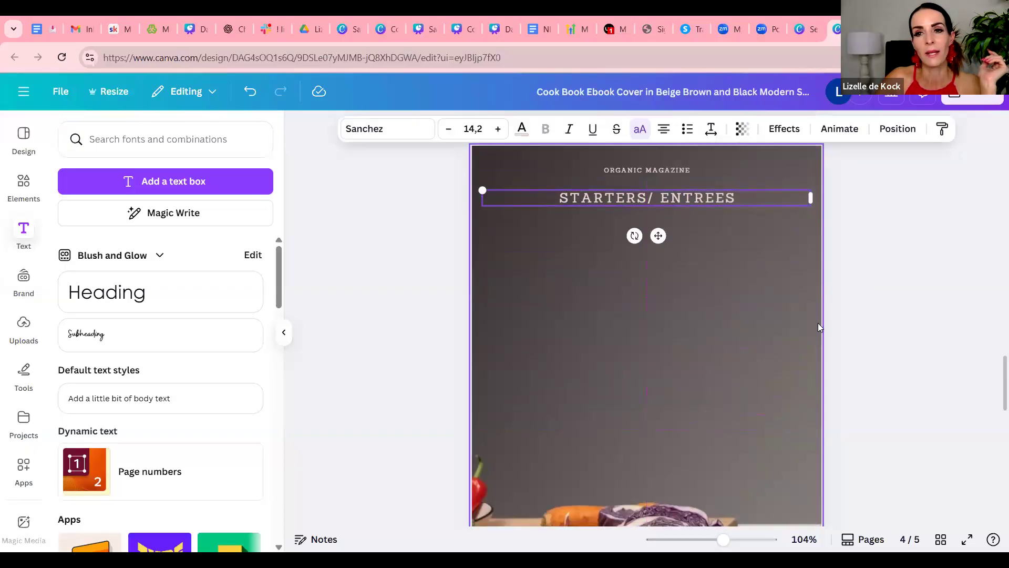
# Review the starters page, the blank last page, the content page, the welcome page and the cover
pyautogui.scroll(-3, 555, 300)
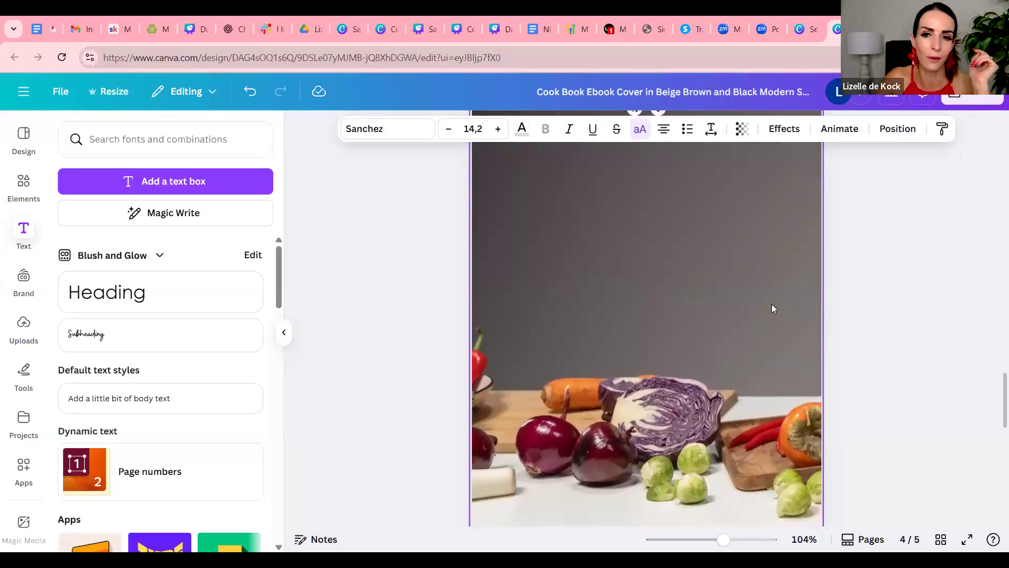
pyautogui.scroll(10, 772, 308)
pyautogui.scroll(-5, 800, 397)
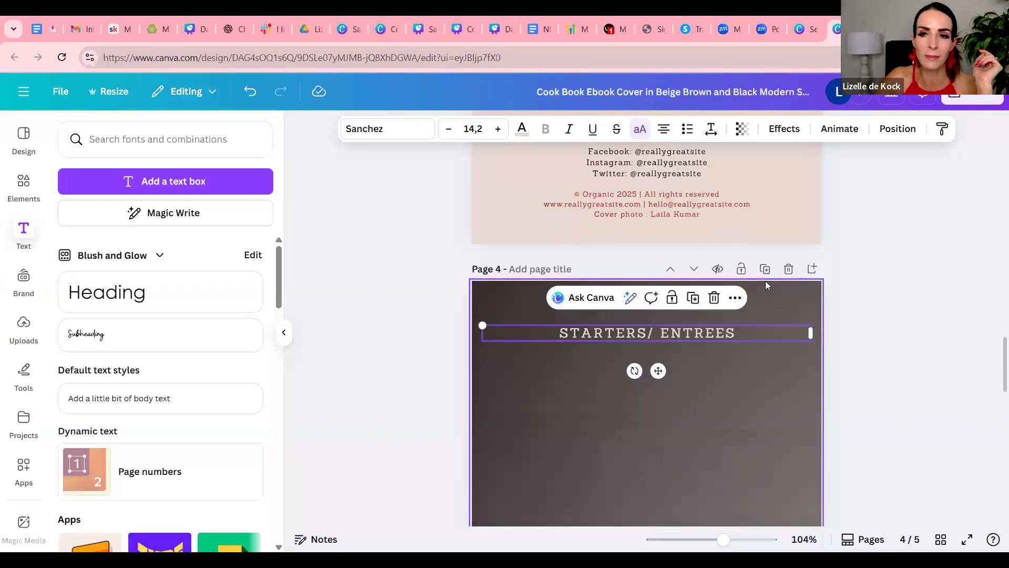
pyautogui.scroll(-5, 852, 396)
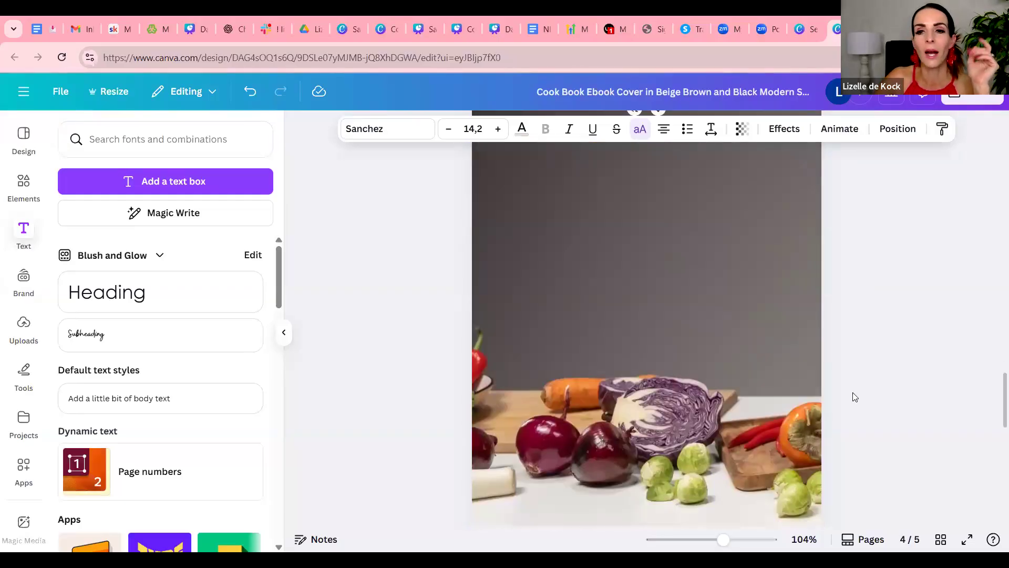
pyautogui.scroll(-3, 854, 397)
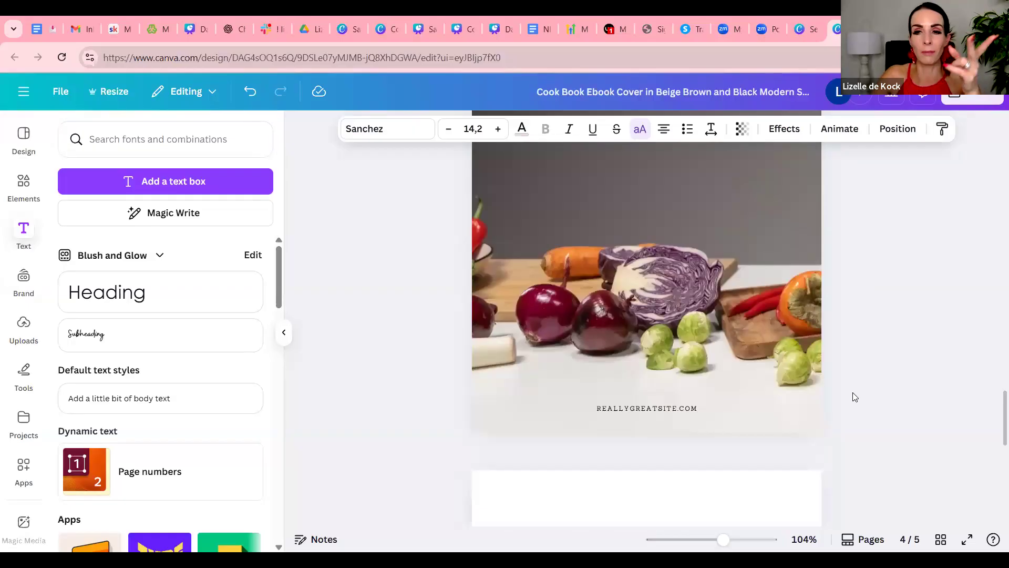
pyautogui.scroll(-10, 856, 397)
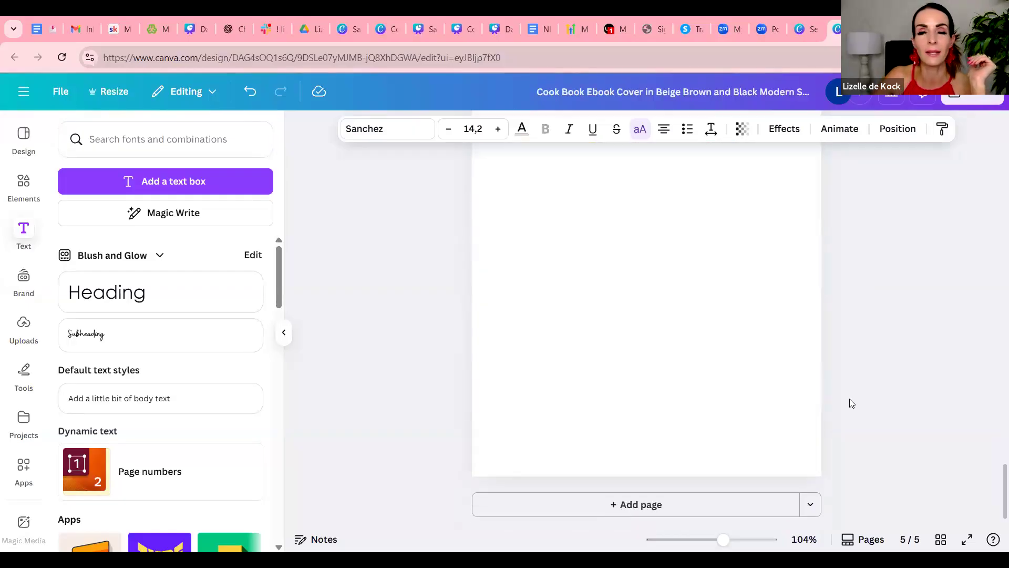
pyautogui.scroll(15, 829, 409)
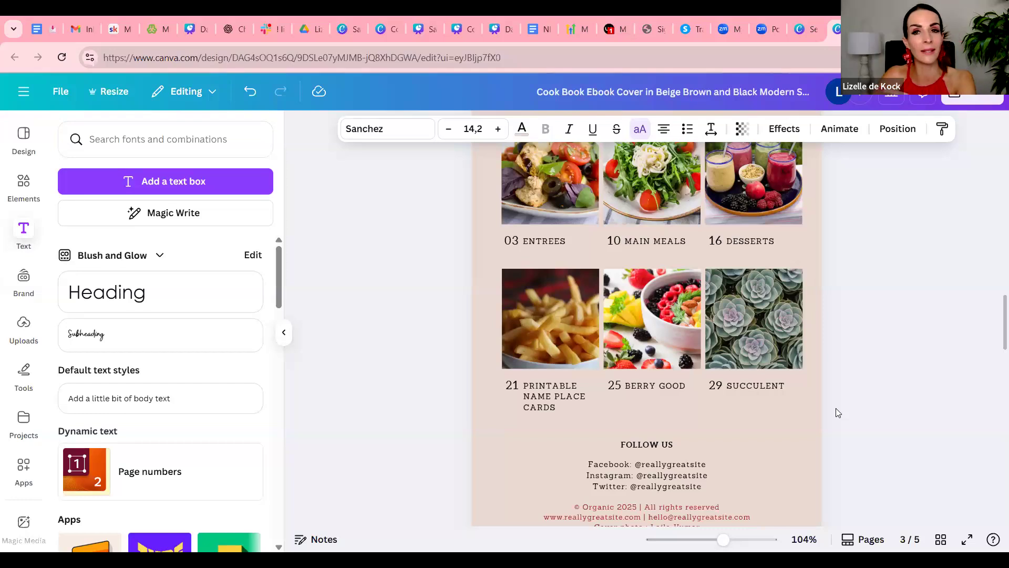
pyautogui.scroll(1, 838, 412)
pyautogui.scroll(-8, 838, 413)
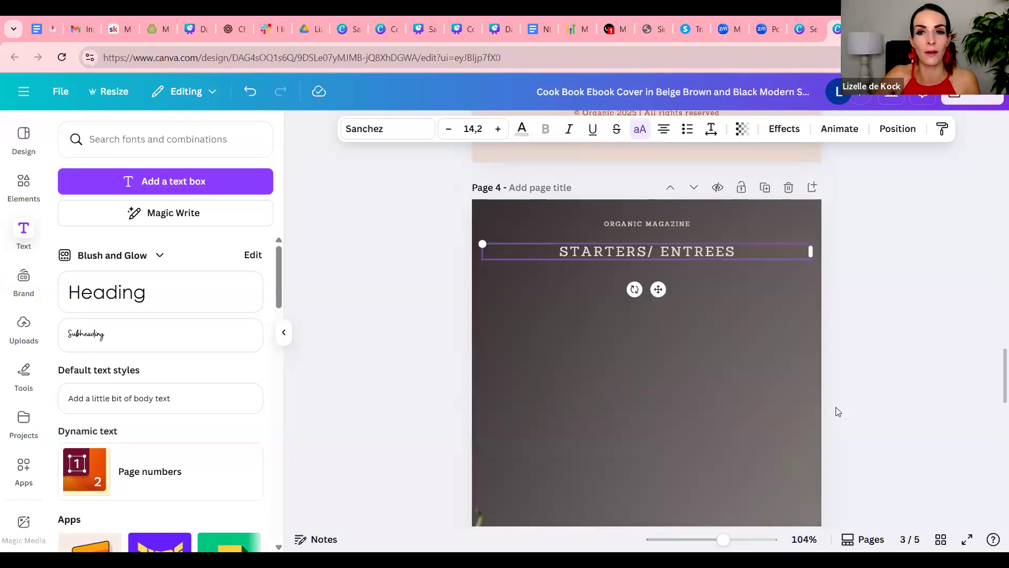
pyautogui.scroll(20, 838, 411)
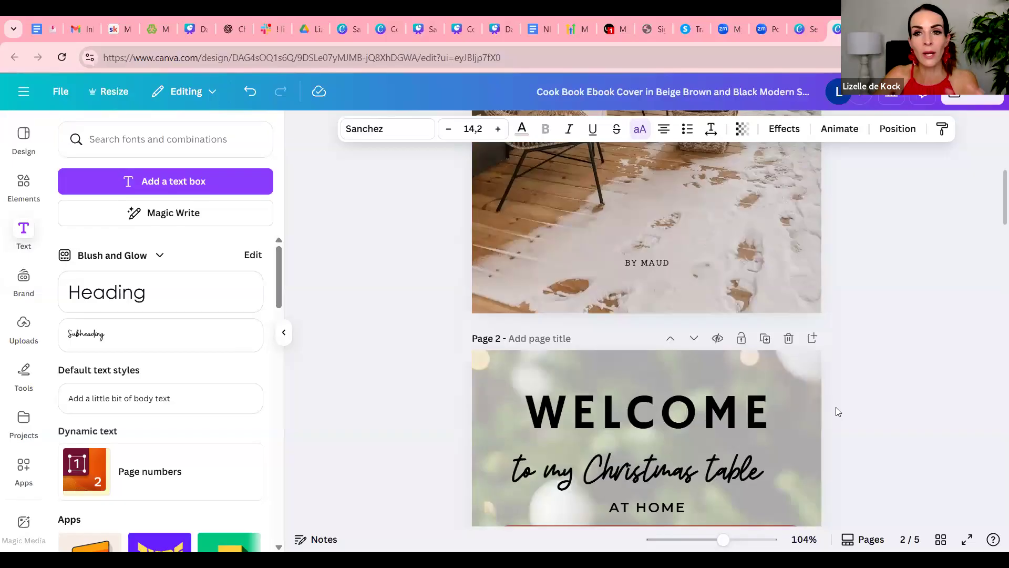
pyautogui.scroll(-10, 840, 410)
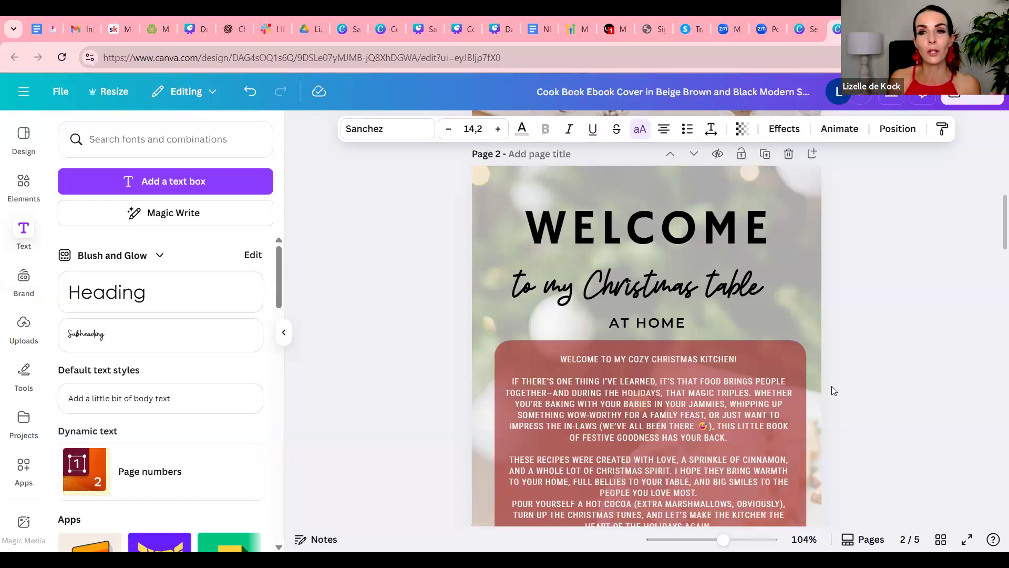
pyautogui.scroll(6, 992, 315)
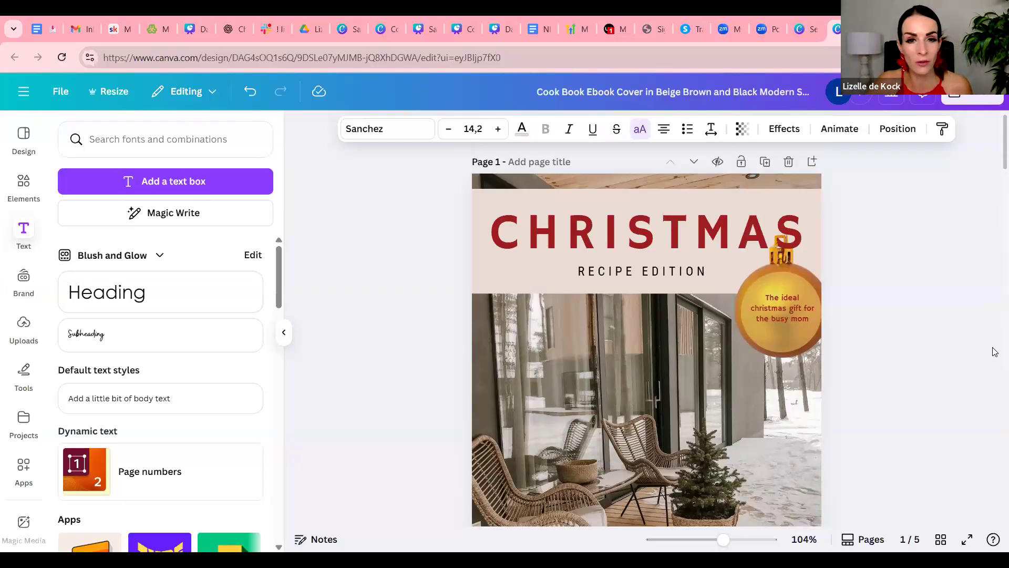
pyautogui.scroll(-1, 995, 352)
pyautogui.scroll(-1, 995, 352)
pyautogui.scroll(2, 995, 351)
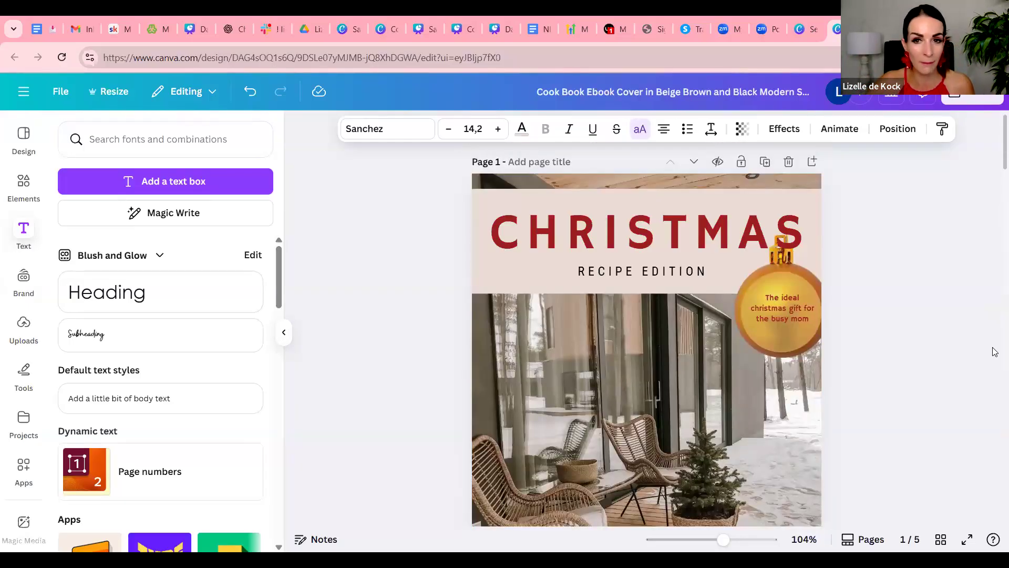
pyautogui.scroll(-6, 995, 351)
pyautogui.scroll(4, 995, 352)
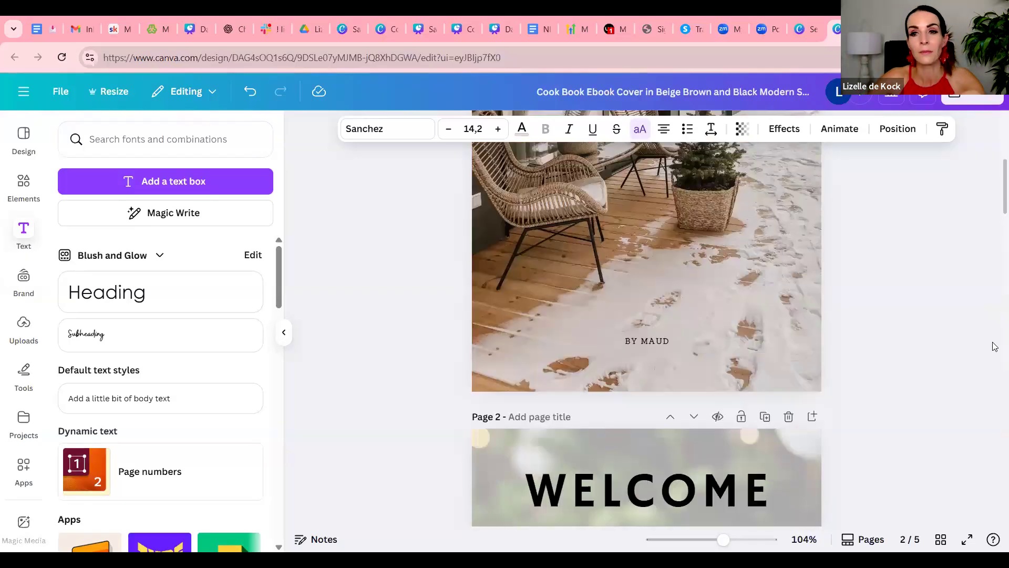
pyautogui.scroll(2, 995, 352)
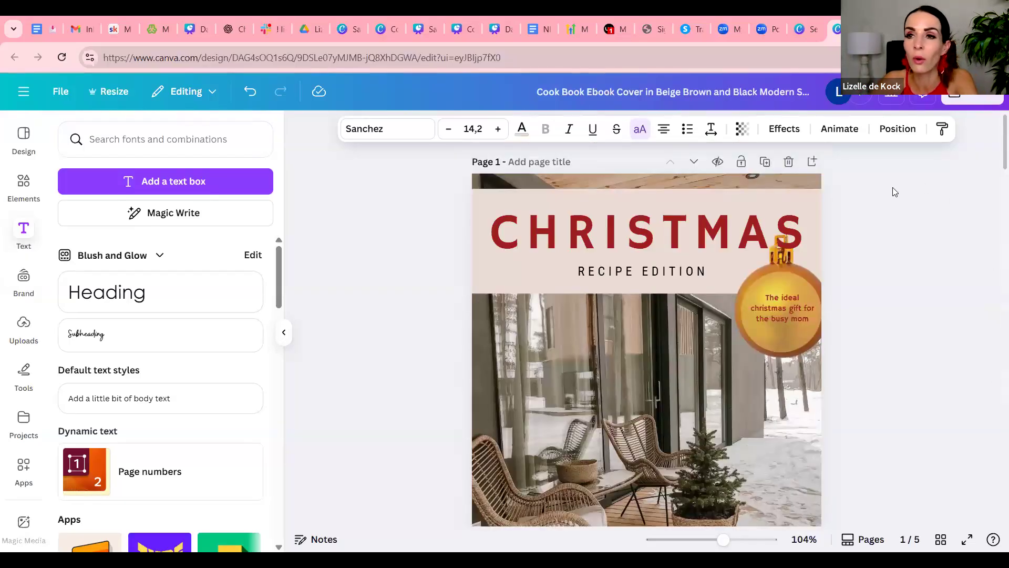
# Download pages 1–5 of the e-book as a PDF Standard file and dismiss the download panel
pyautogui.click(968, 96)
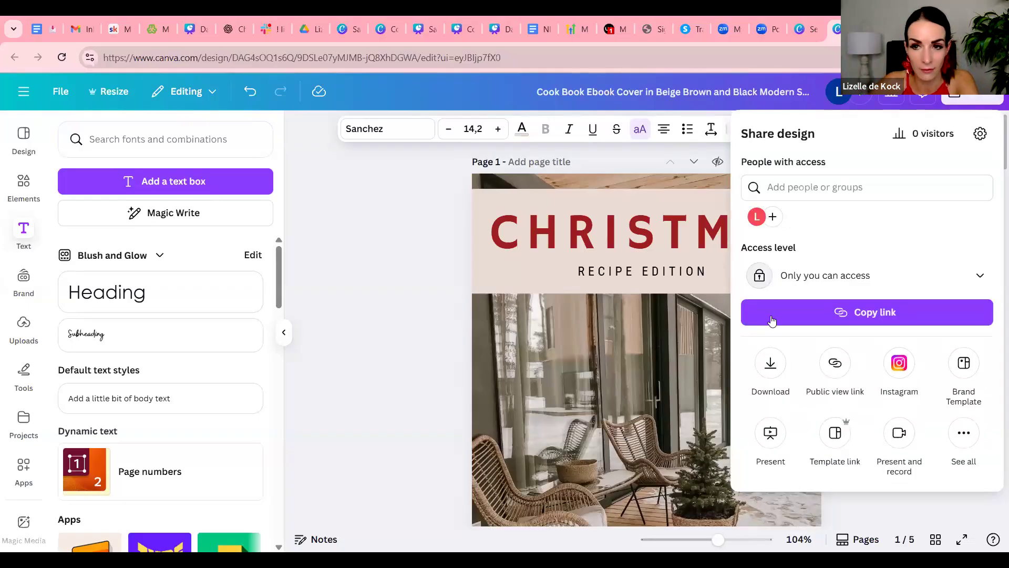
pyautogui.click(775, 368)
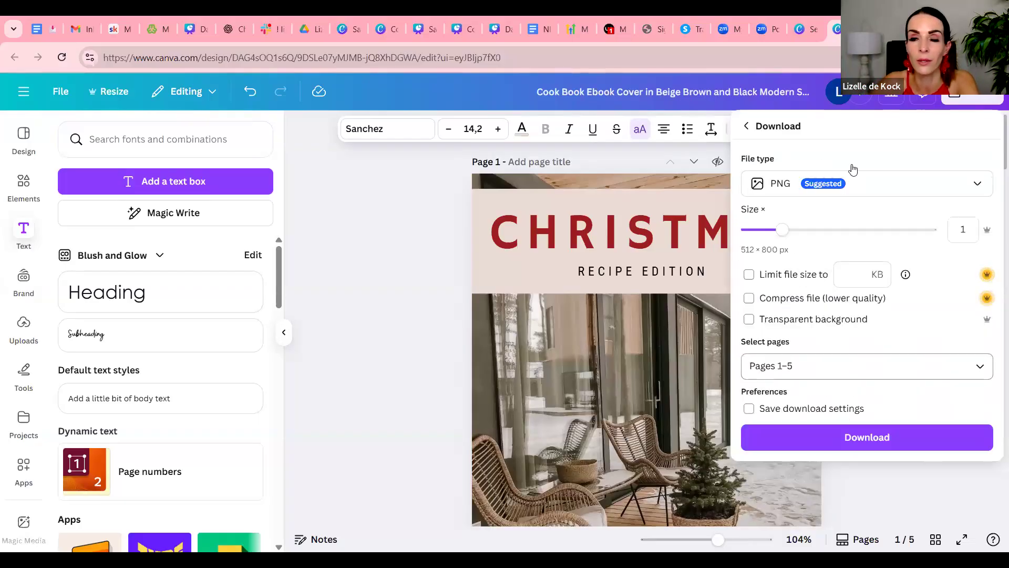
pyautogui.click(875, 186)
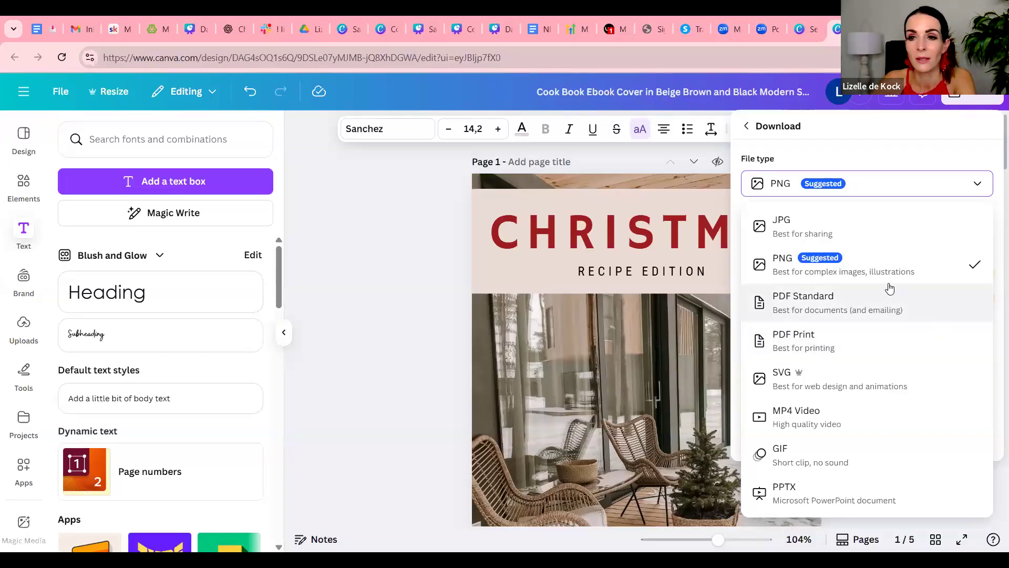
pyautogui.click(913, 309)
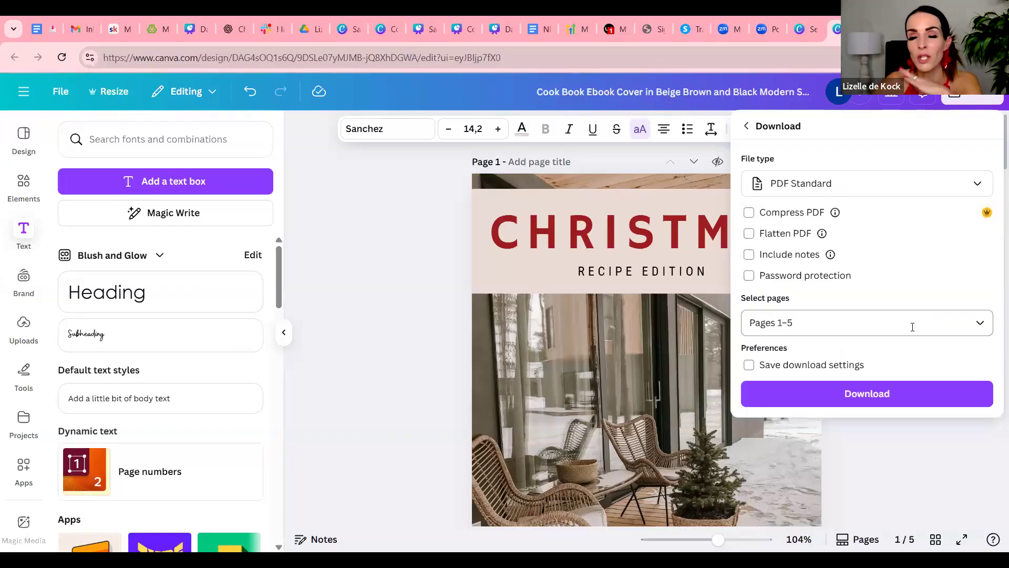
pyautogui.click(902, 399)
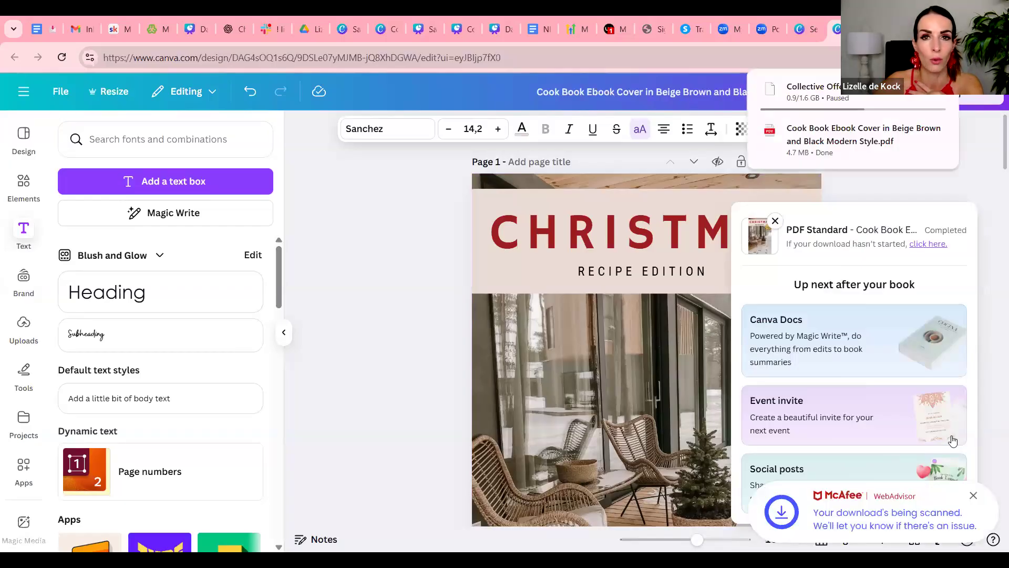
pyautogui.click(425, 299)
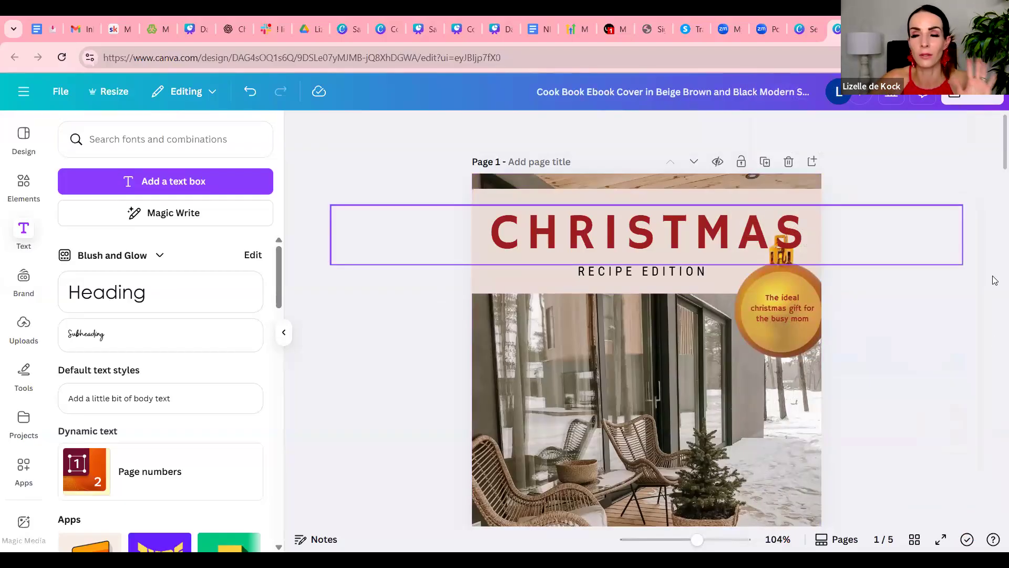
# Create a public view link for the e-book design and copy it
pyautogui.click(972, 99)
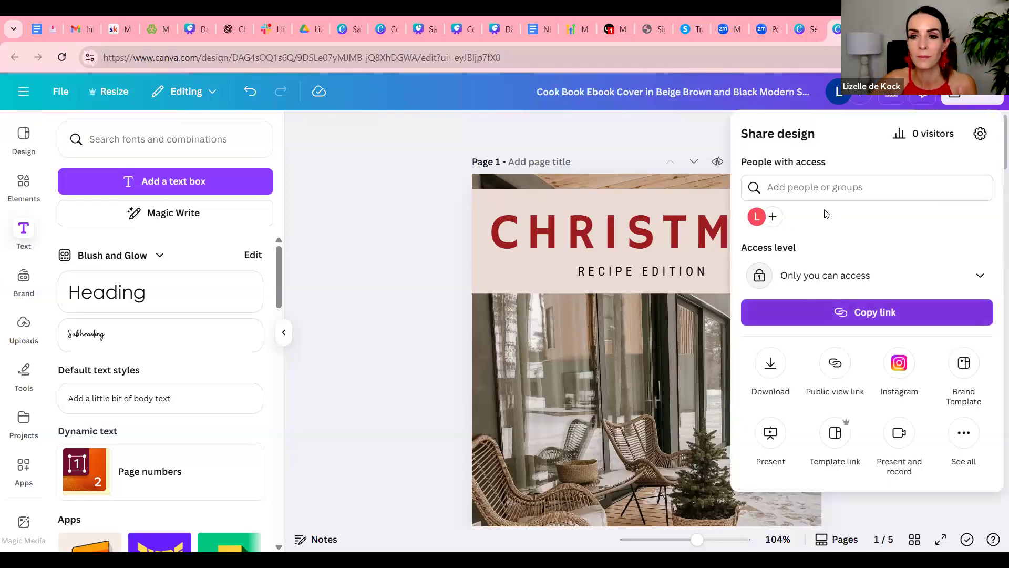
pyautogui.click(839, 367)
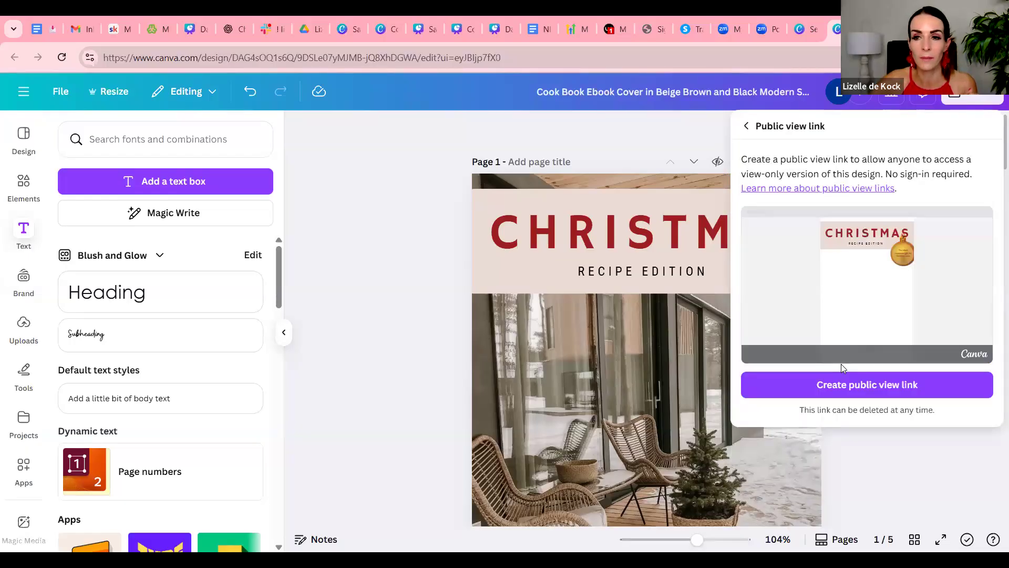
pyautogui.click(929, 389)
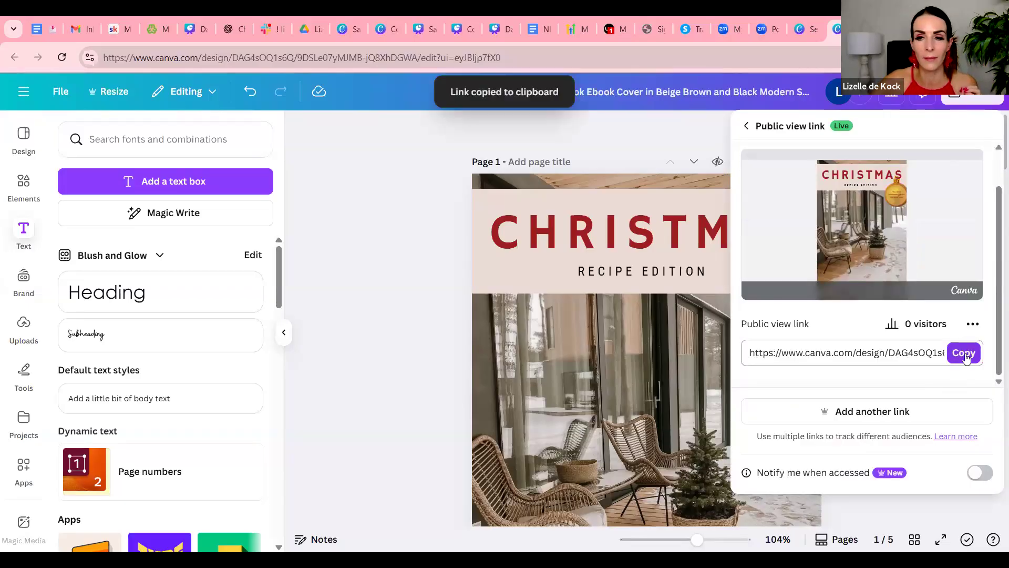
pyautogui.click(965, 354)
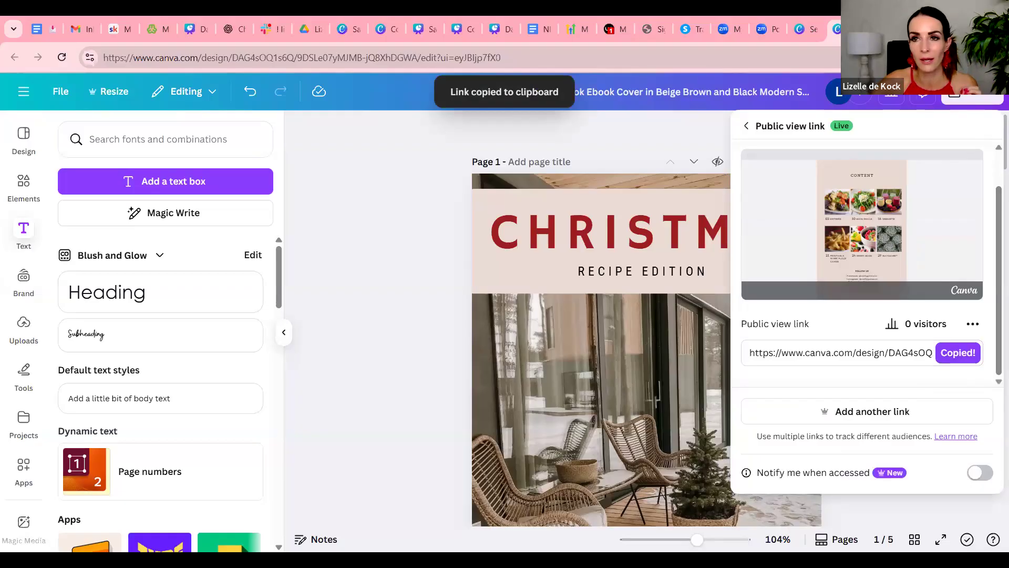
# Open the copied public view link of the e-book in a new browser tab
pyautogui.hotkey('ctrl', 't')
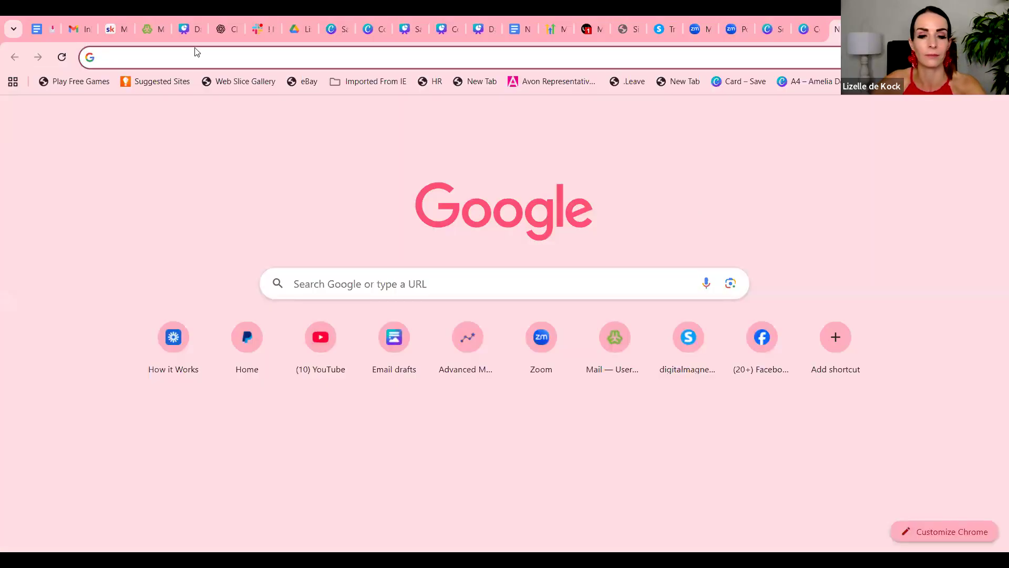
pyautogui.hotkey('ctrl', 'v')
pyautogui.press('Return')
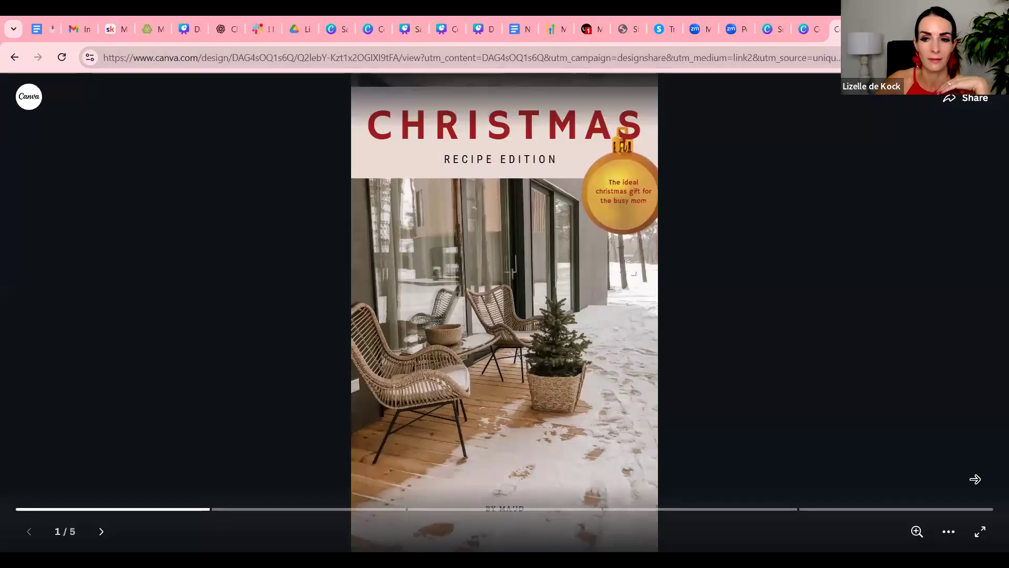
# Page forward through the shared e-book from the cover past the welcome and content pages, and return to the cover
pyautogui.click(969, 468)
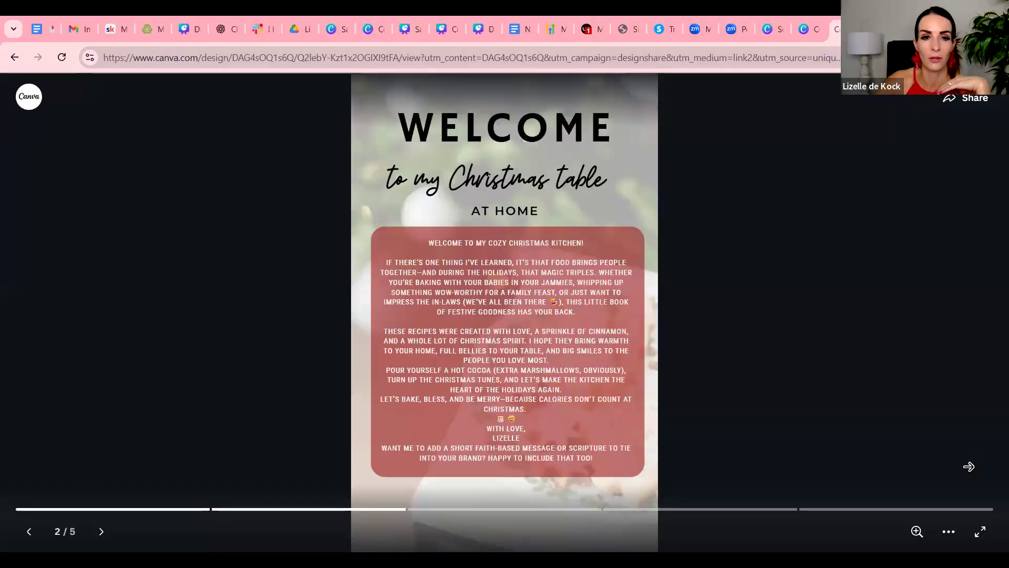
pyautogui.click(969, 466)
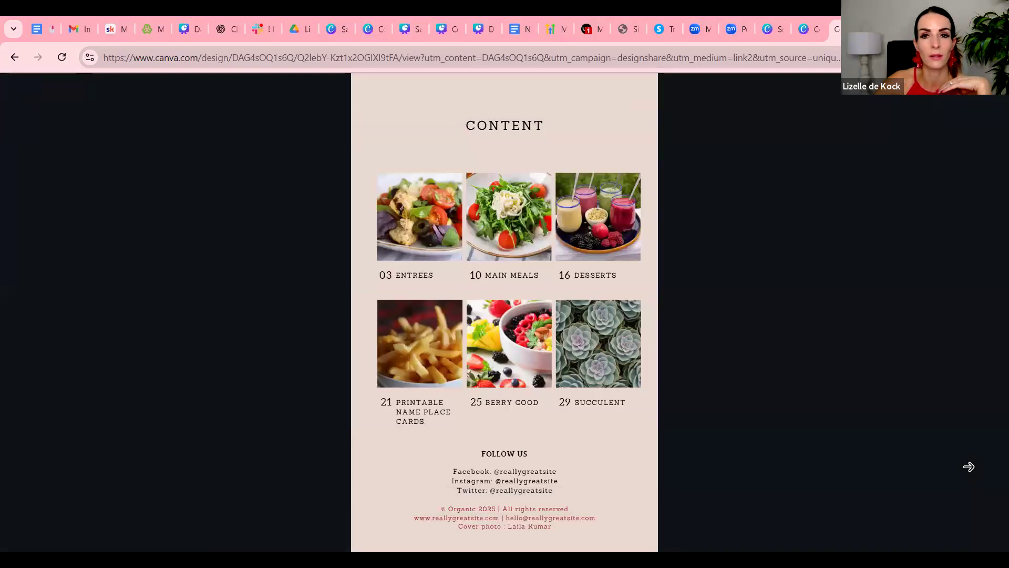
pyautogui.click(969, 466)
pyautogui.click(293, 278)
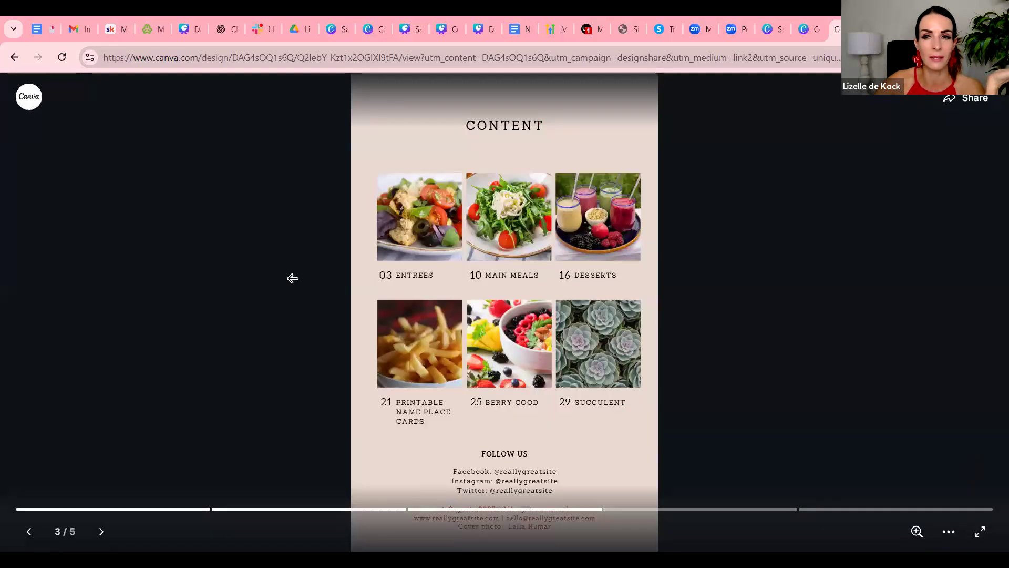
pyautogui.click(292, 278)
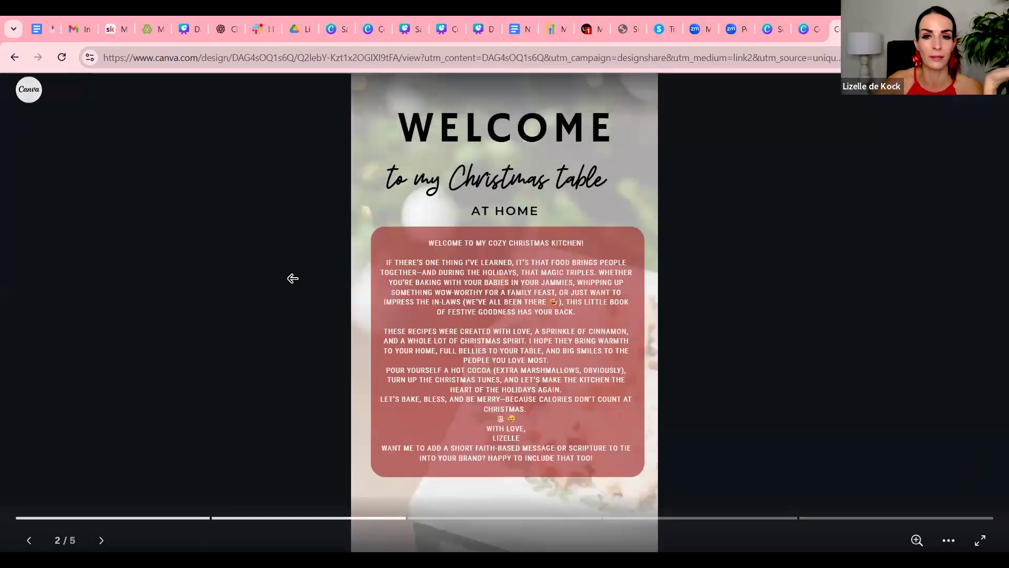
pyautogui.click(293, 280)
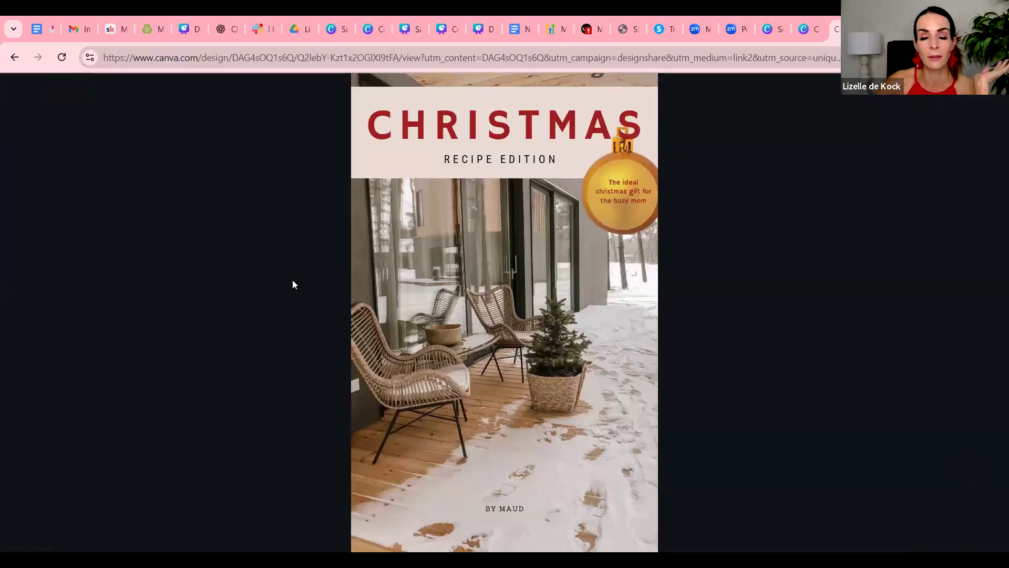
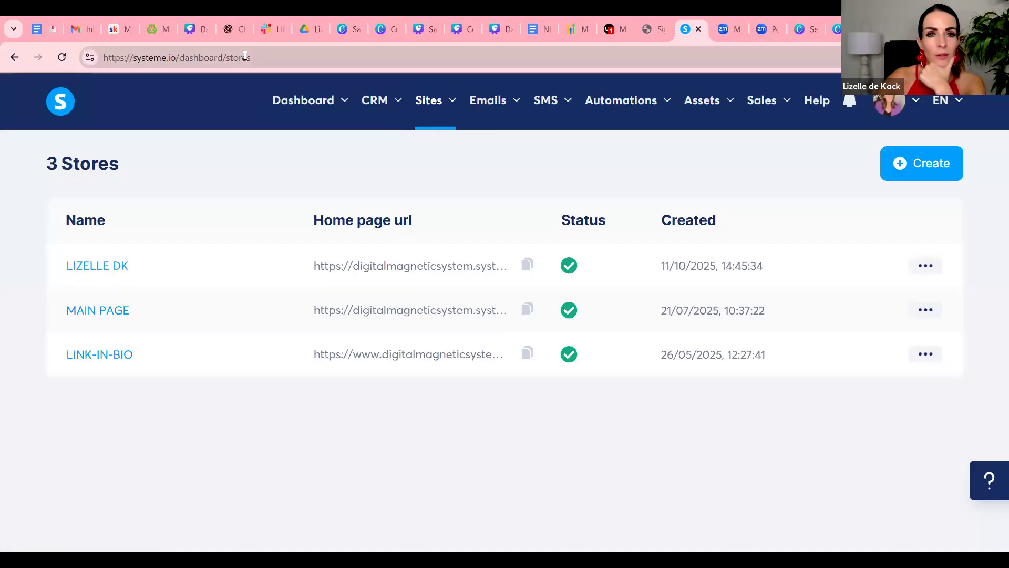
# Open the most recently created store in the Systeme.io digital stores list and look over its header and product
pyautogui.moveTo(256, 57); pyautogui.dragTo(130, 60)
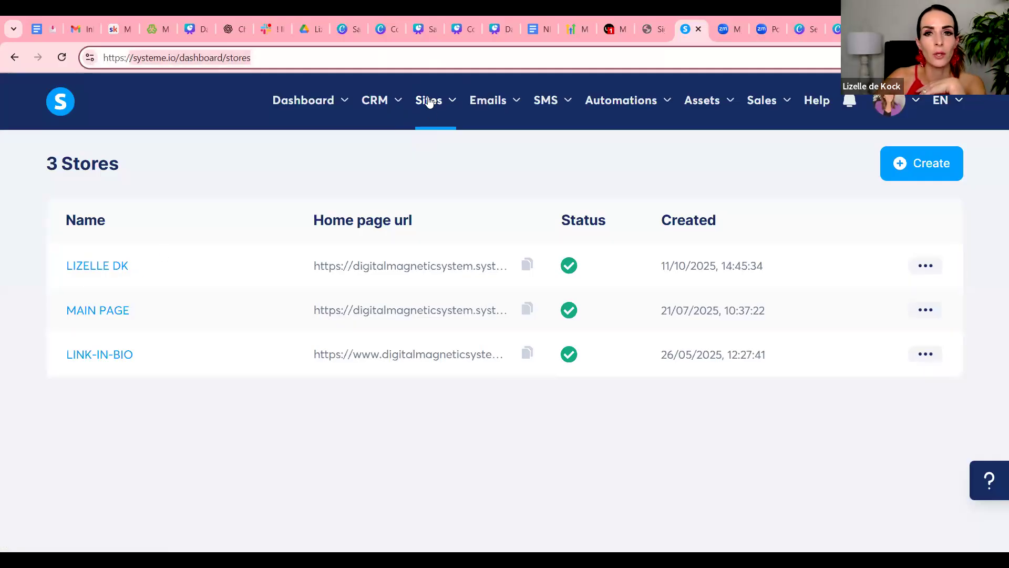
pyautogui.moveTo(429, 101)
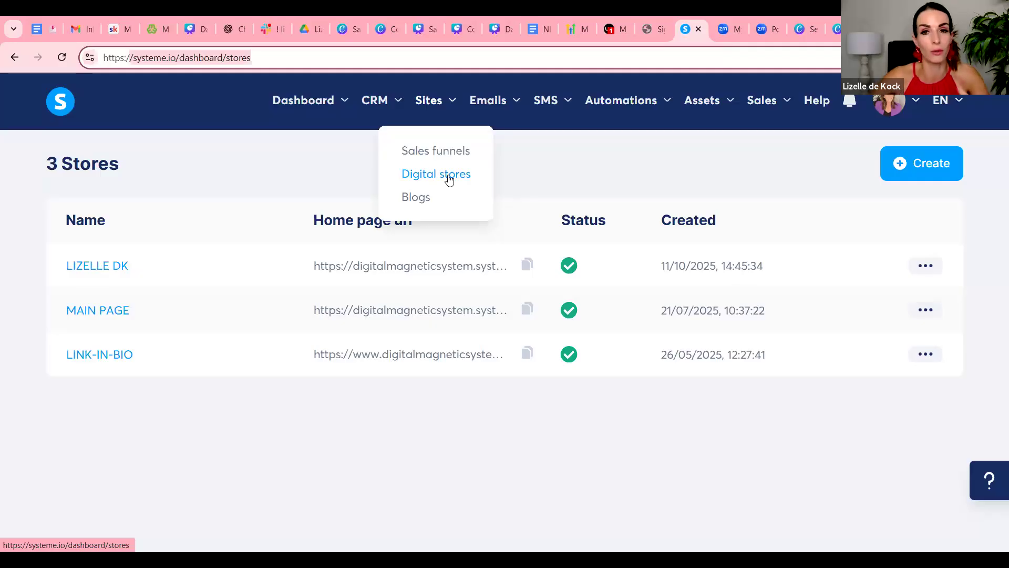
pyautogui.click(99, 271)
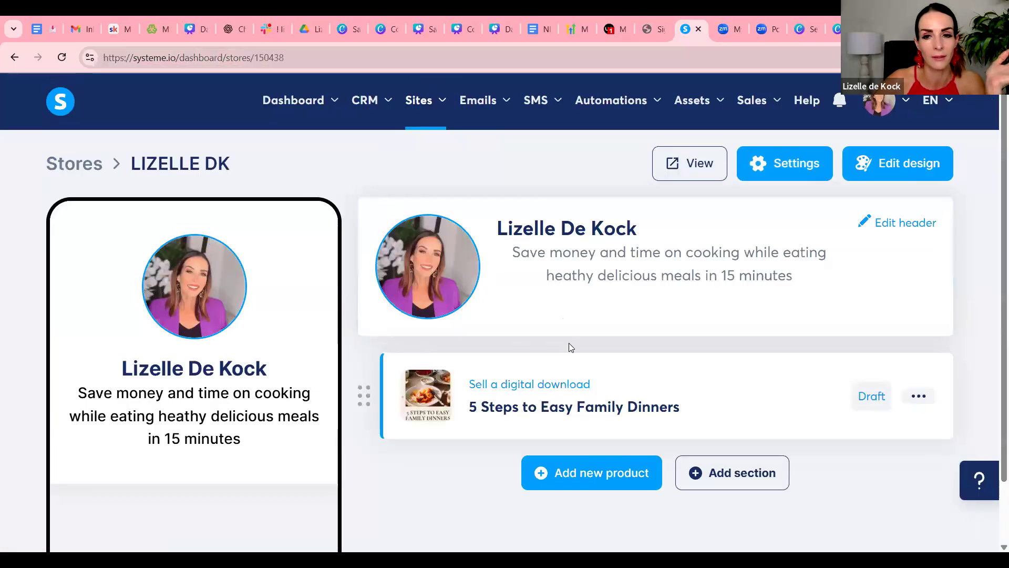
pyautogui.scroll(-1, 569, 345)
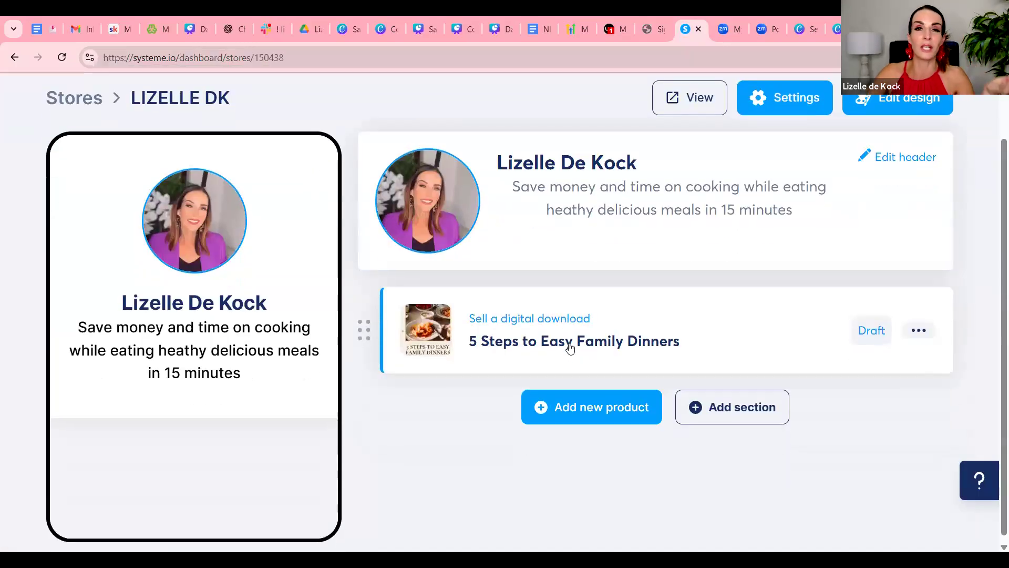
pyautogui.scroll(1, 570, 347)
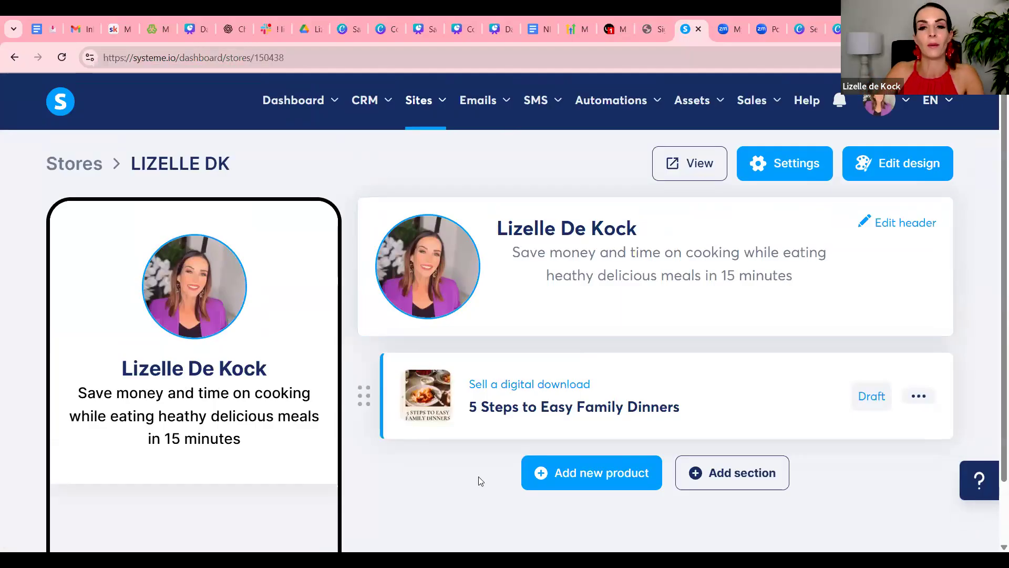
pyautogui.scroll(-1, 705, 408)
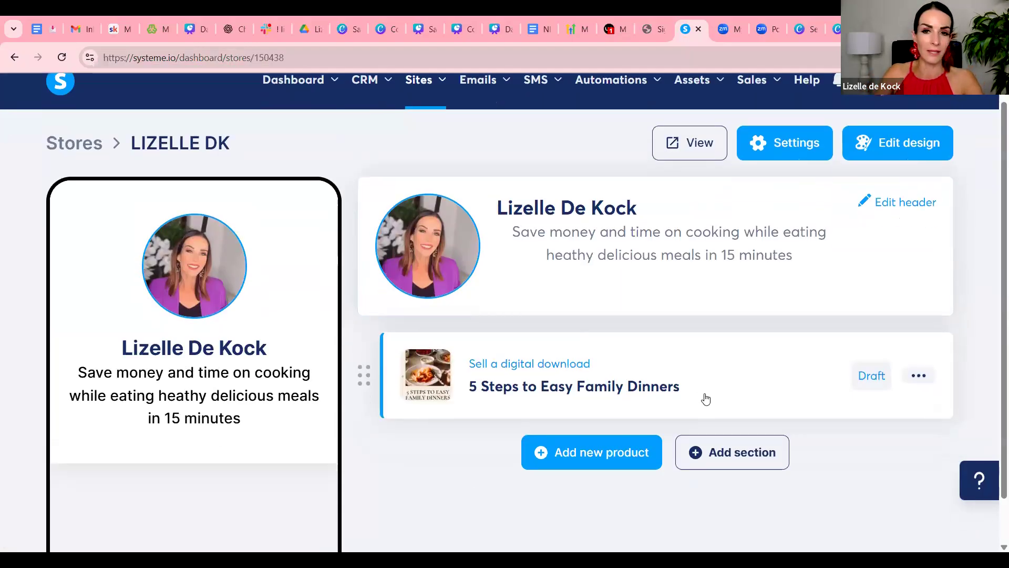
pyautogui.scroll(1, 699, 399)
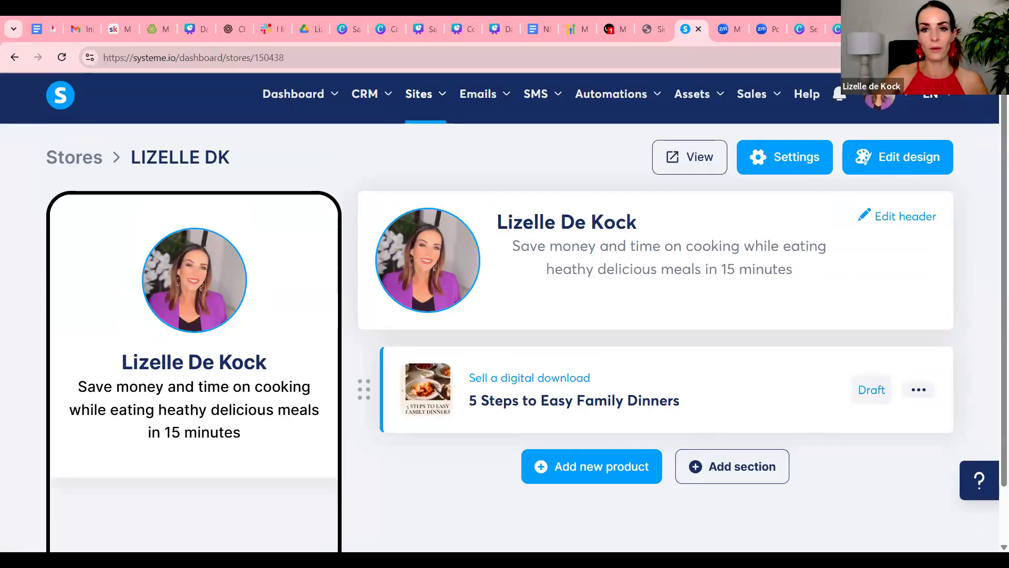
# Open Instagram in a new browser tab and go to the account's own profile
pyautogui.hotkey('ctrl', 't')
pyautogui.write('inst')
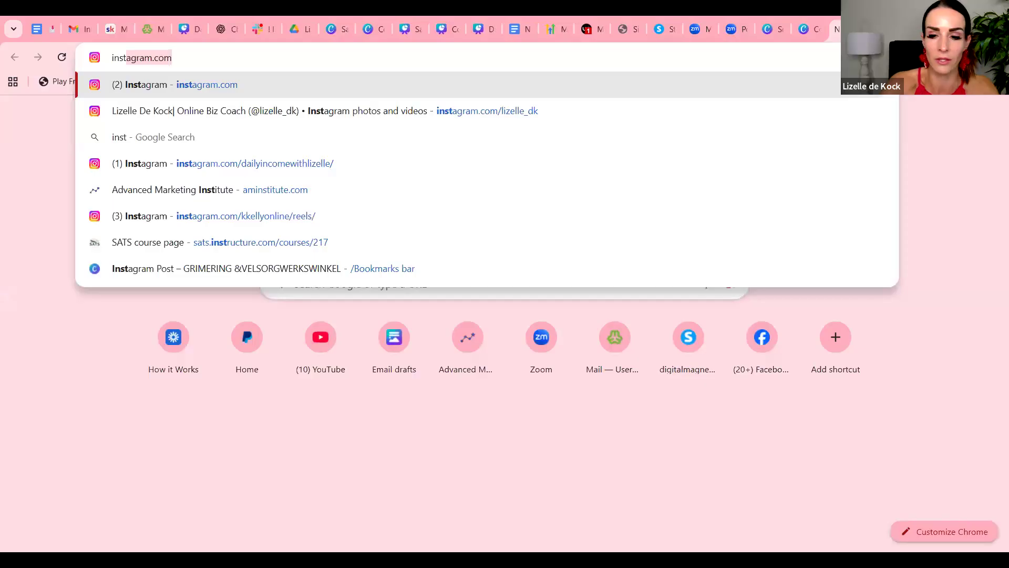
pyautogui.press('Return')
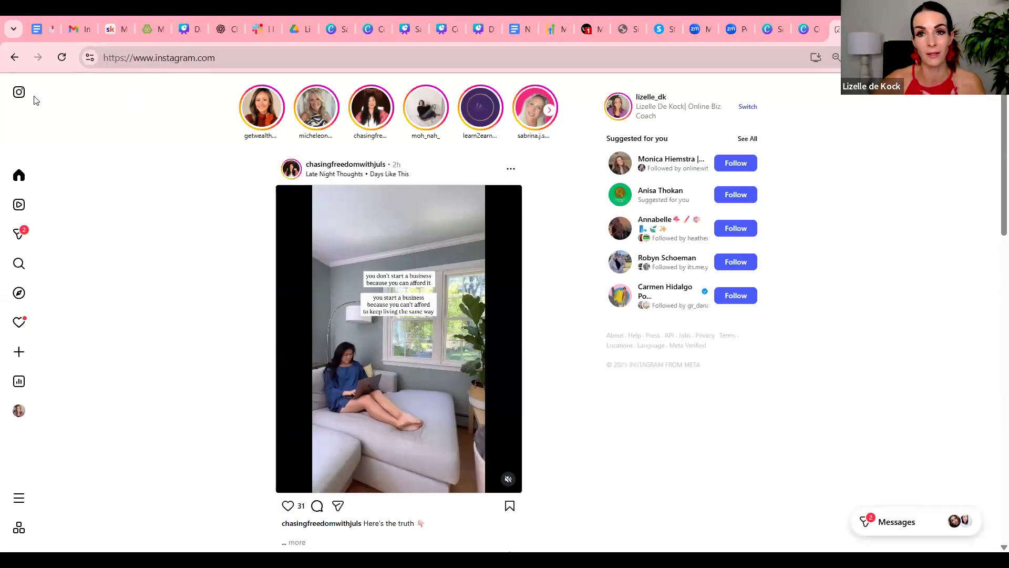
pyautogui.moveTo(20, 201)
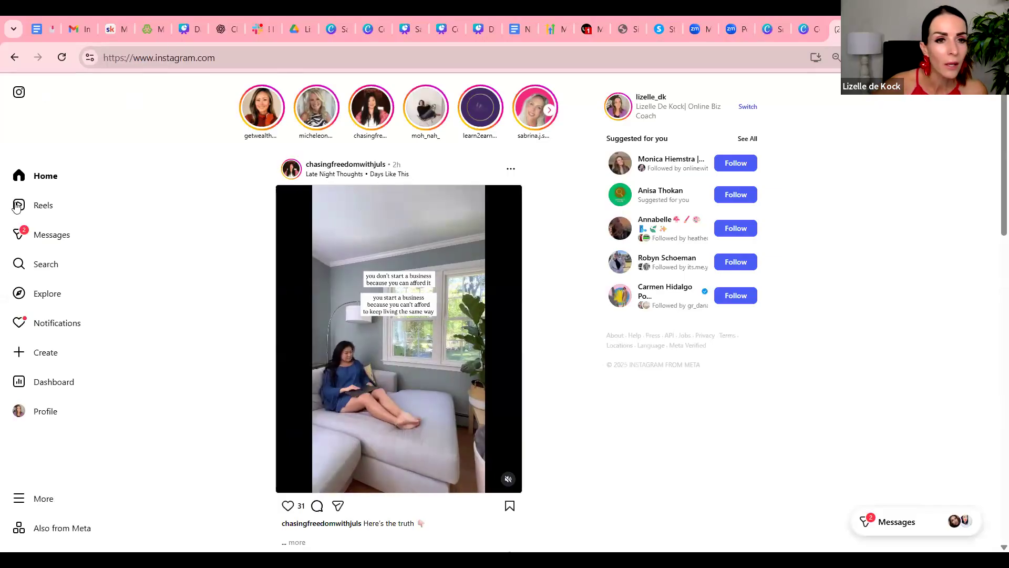
pyautogui.click(20, 412)
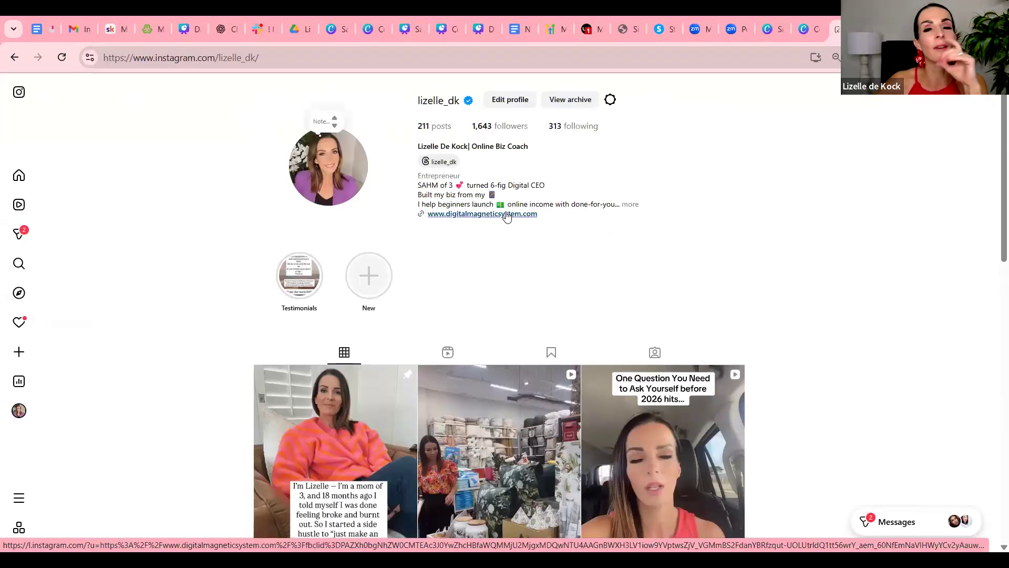
# Open the website link in the Instagram profile's bio and look through the landing page
pyautogui.click(505, 214)
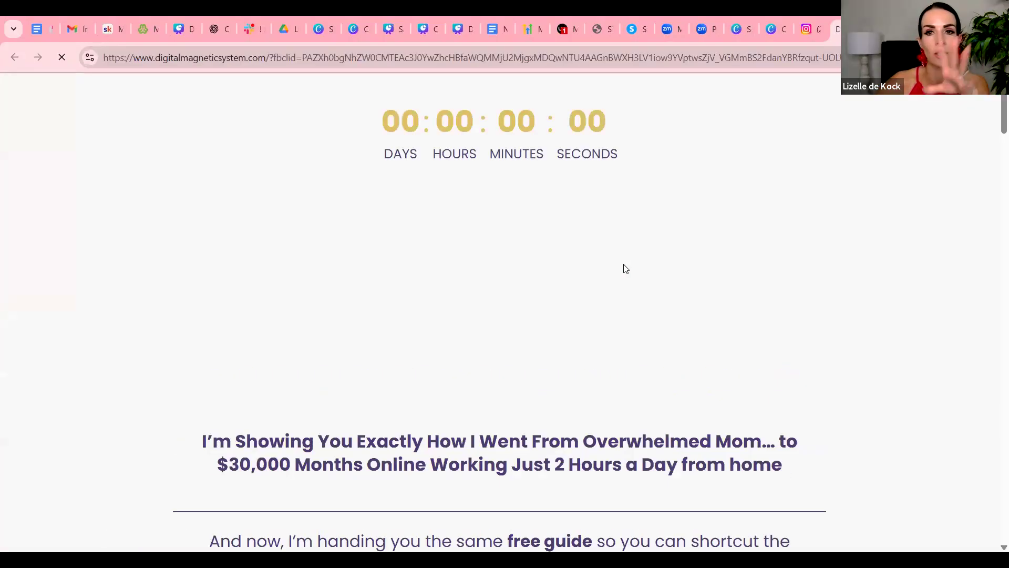
pyautogui.scroll(-4, 624, 267)
pyautogui.scroll(-5, 625, 268)
pyautogui.scroll(7, 624, 264)
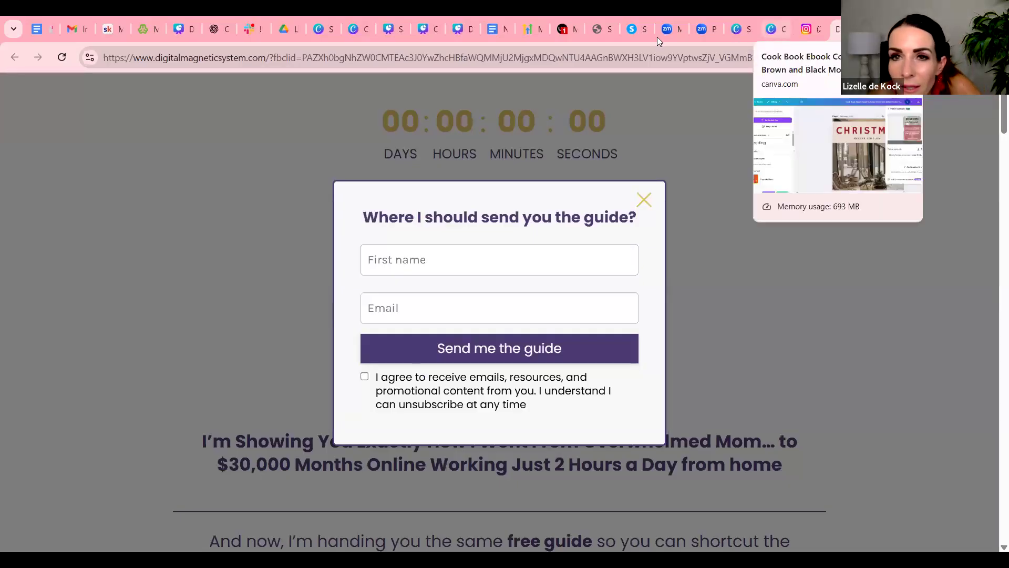
# Switch back to the Systeme.io store page and open its header for editing
pyautogui.click(638, 30)
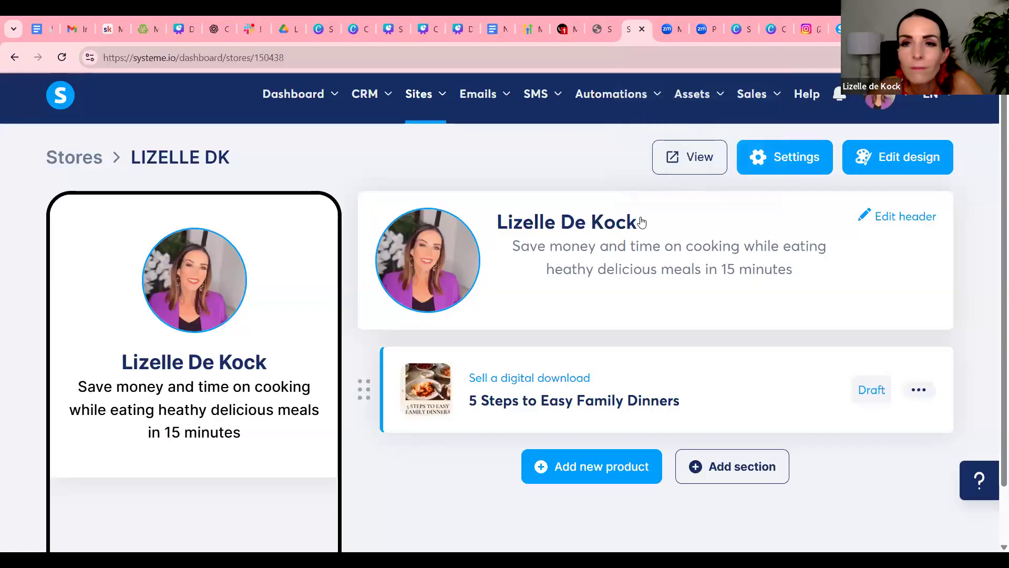
pyautogui.scroll(-2, 783, 327)
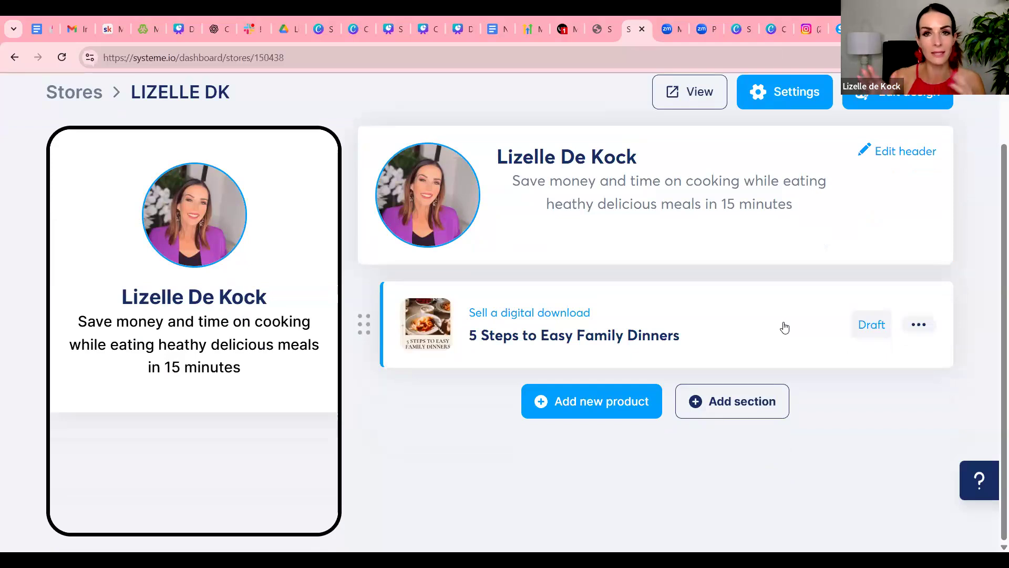
pyautogui.scroll(2, 790, 312)
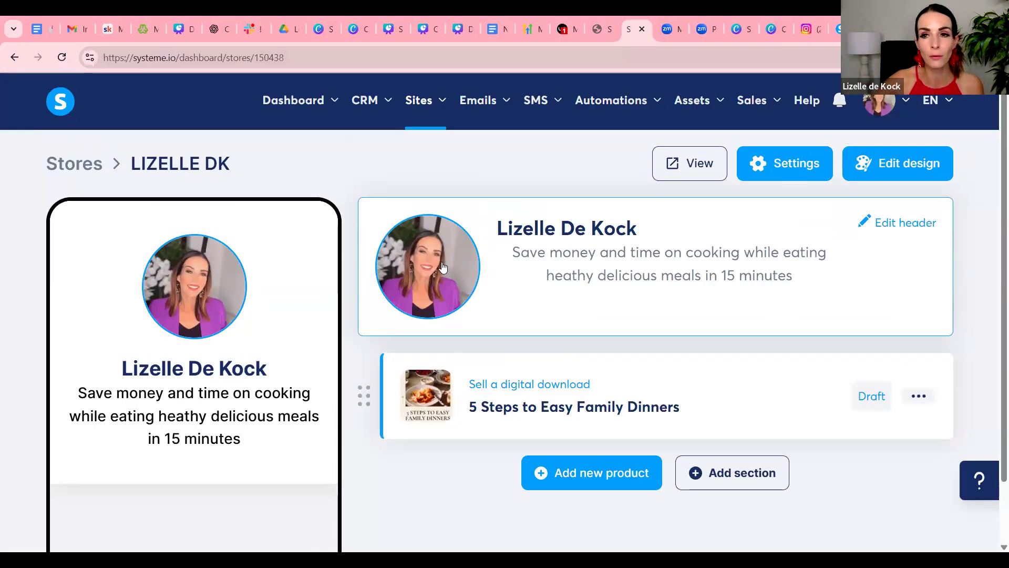
pyautogui.click(919, 225)
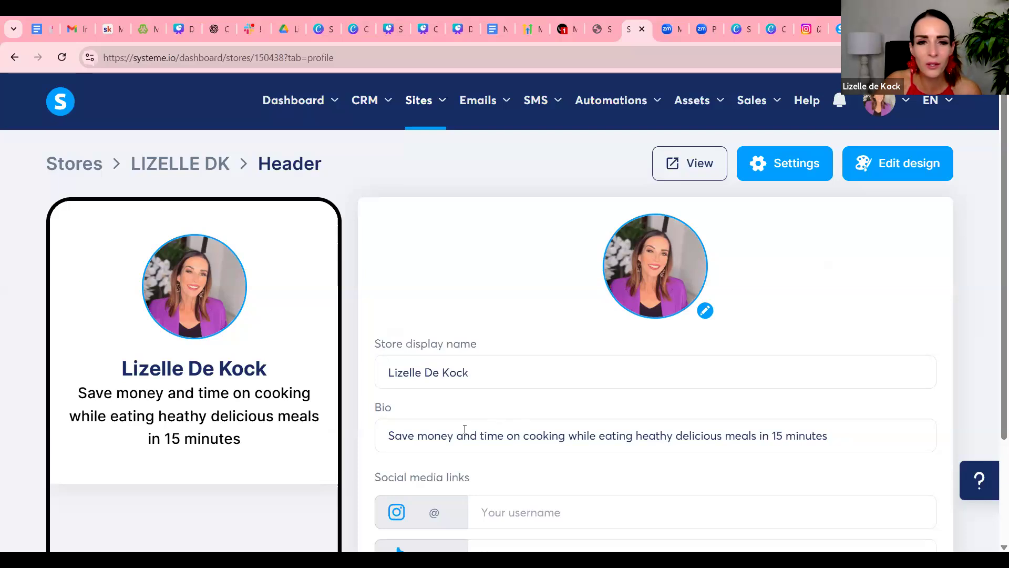
# Review the store display name, bio and social media fields in the header settings and save the header
pyautogui.scroll(-3, 410, 327)
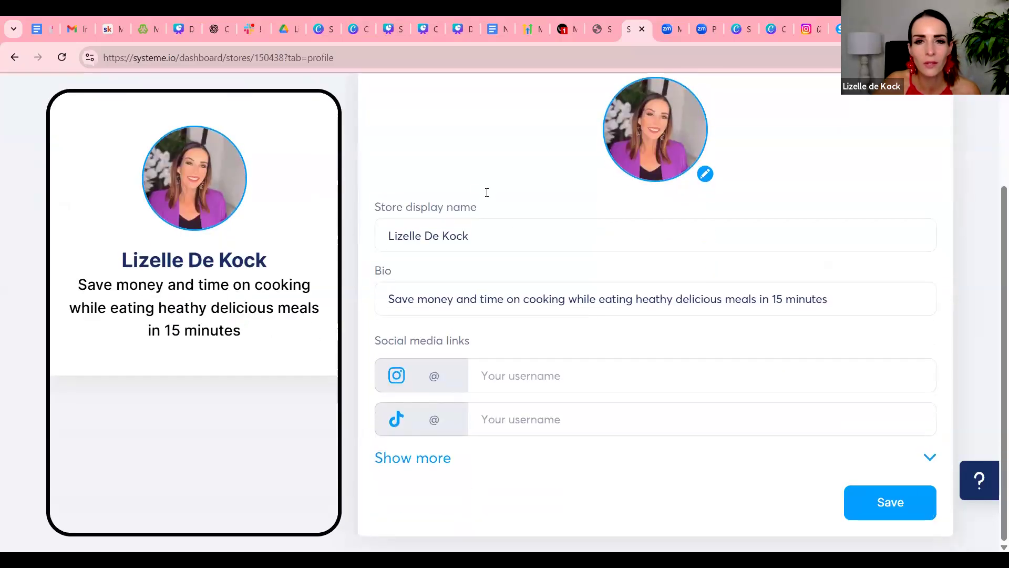
pyautogui.moveTo(509, 243); pyautogui.dragTo(376, 241)
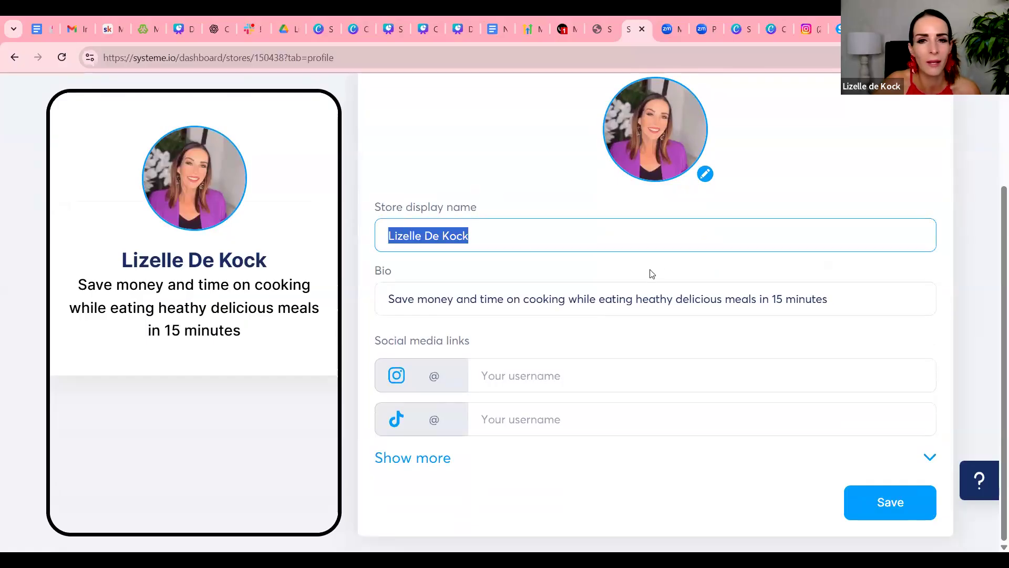
pyautogui.moveTo(846, 297); pyautogui.dragTo(378, 295)
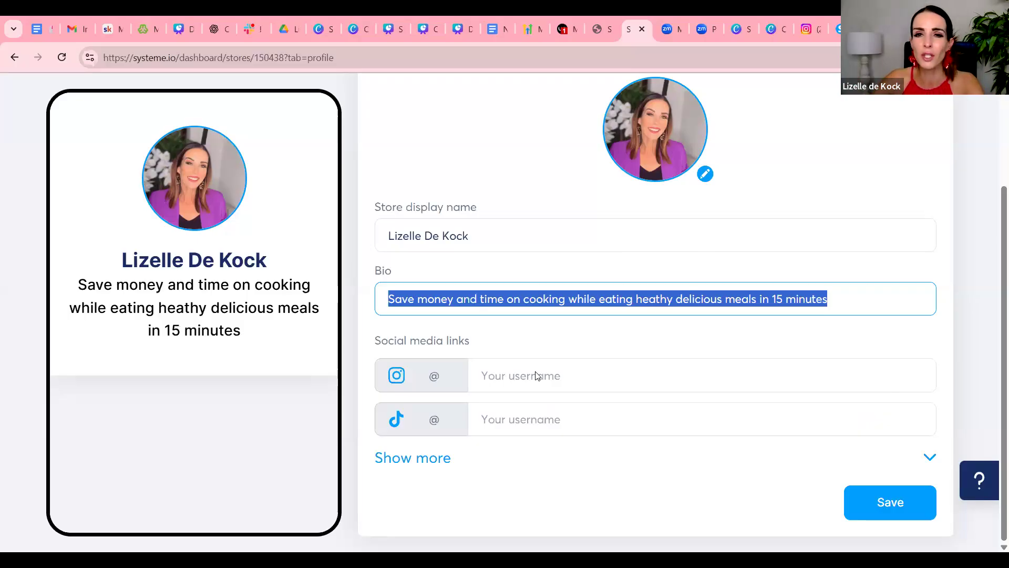
pyautogui.scroll(3, 948, 275)
pyautogui.scroll(-3, 947, 276)
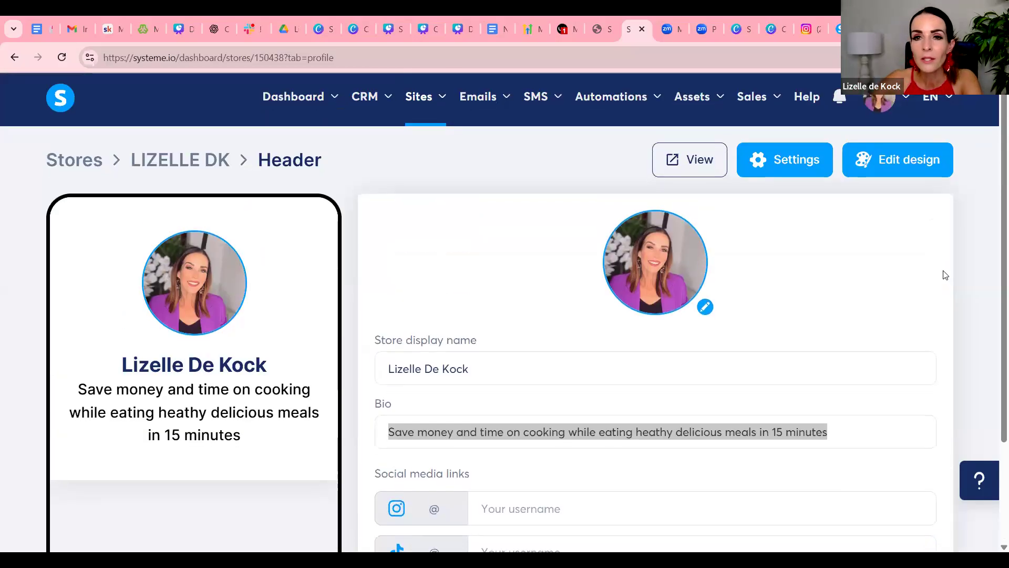
pyautogui.scroll(-3, 944, 276)
pyautogui.click(869, 504)
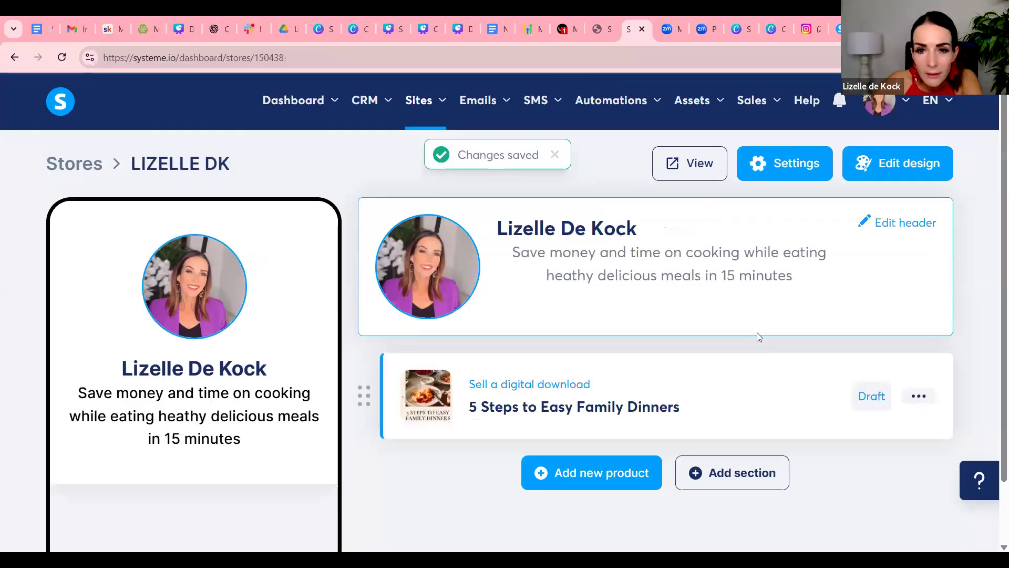
# Switch to the e-book design in Canva and dismiss the public view link panel
pyautogui.scroll(-2, 820, 298)
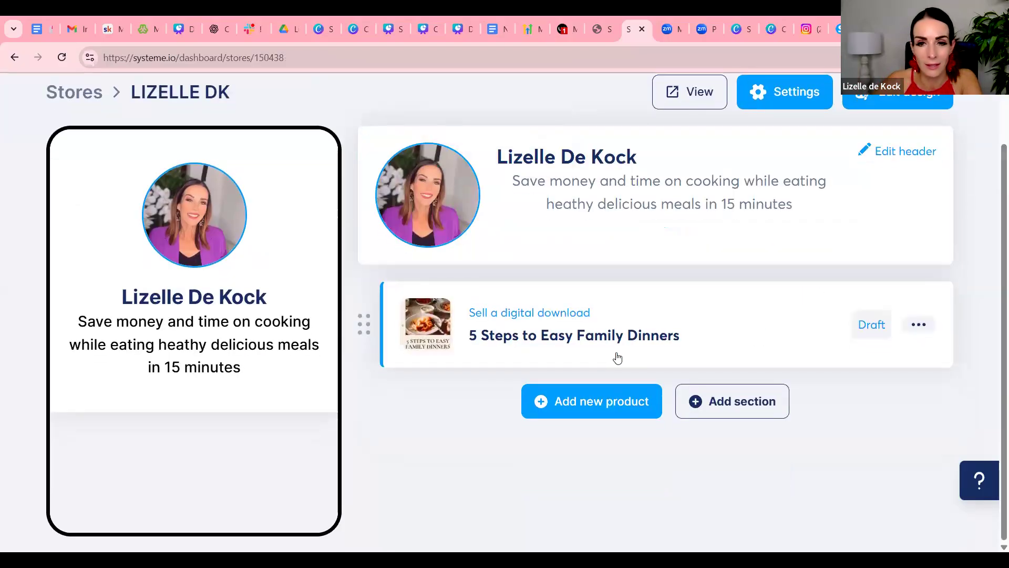
pyautogui.scroll(1, 733, 300)
pyautogui.scroll(1, 737, 285)
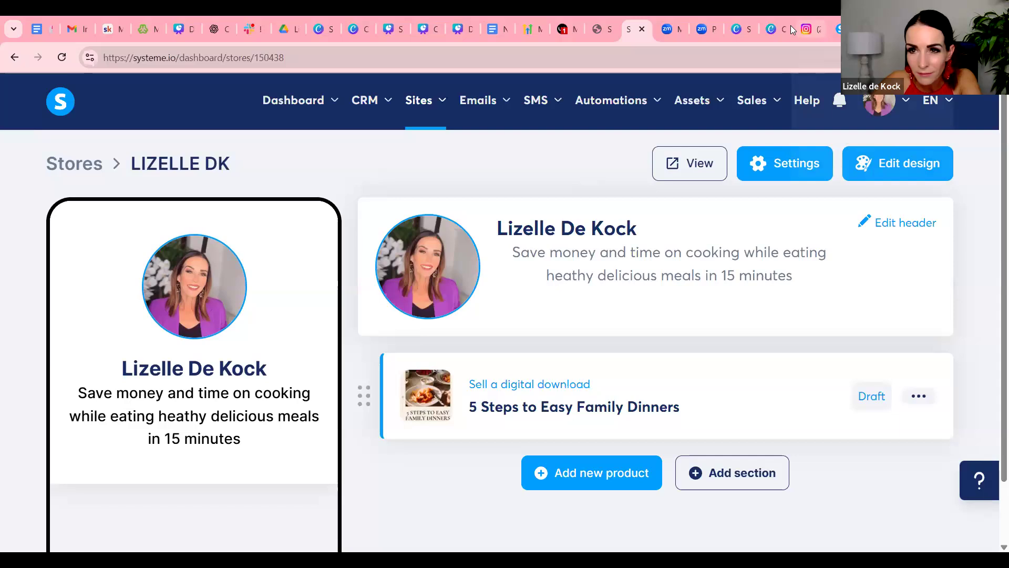
pyautogui.click(777, 28)
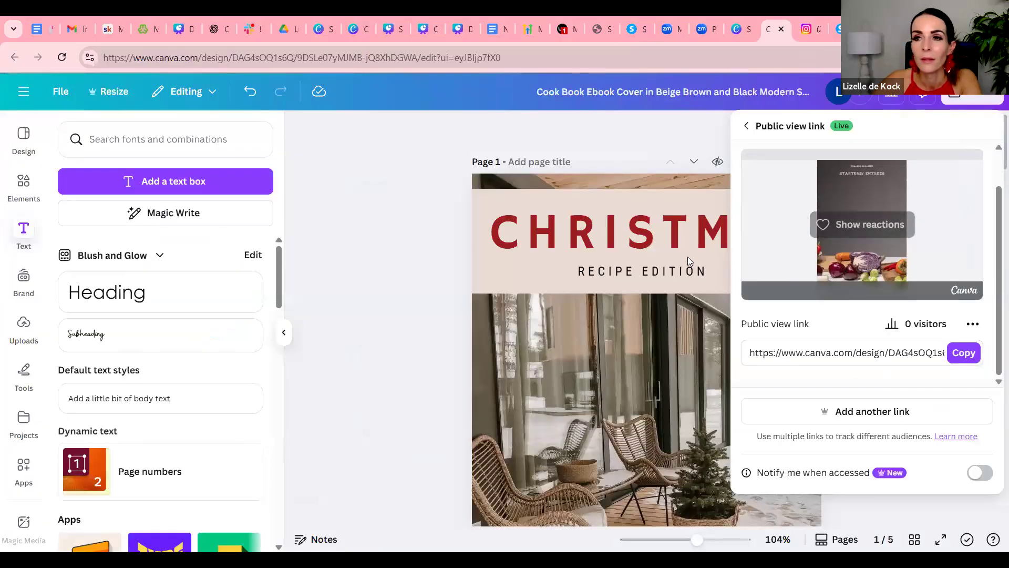
pyautogui.click(441, 227)
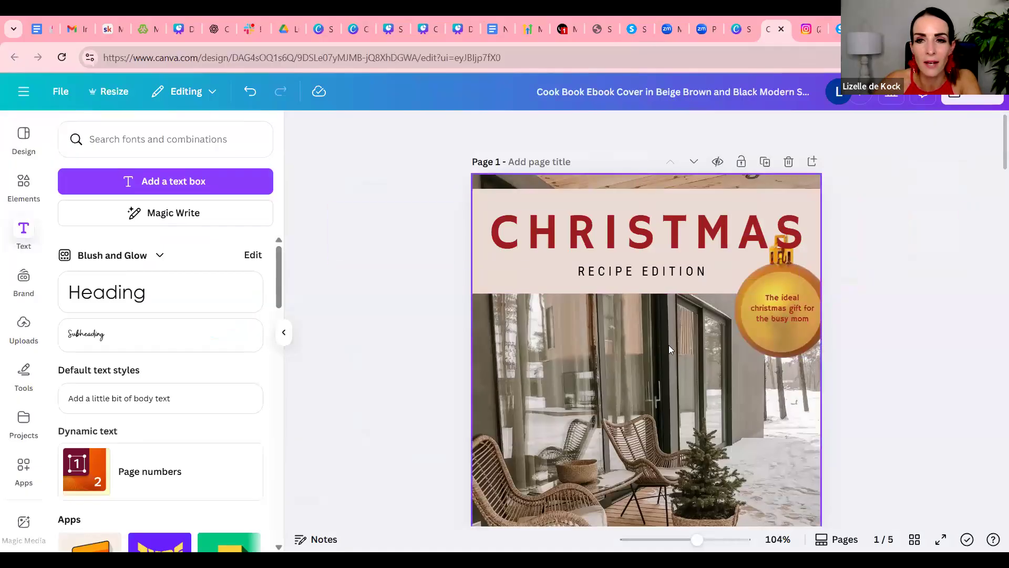
# Download only page 1, the e-book cover, as a PNG at size 1
pyautogui.click(973, 100)
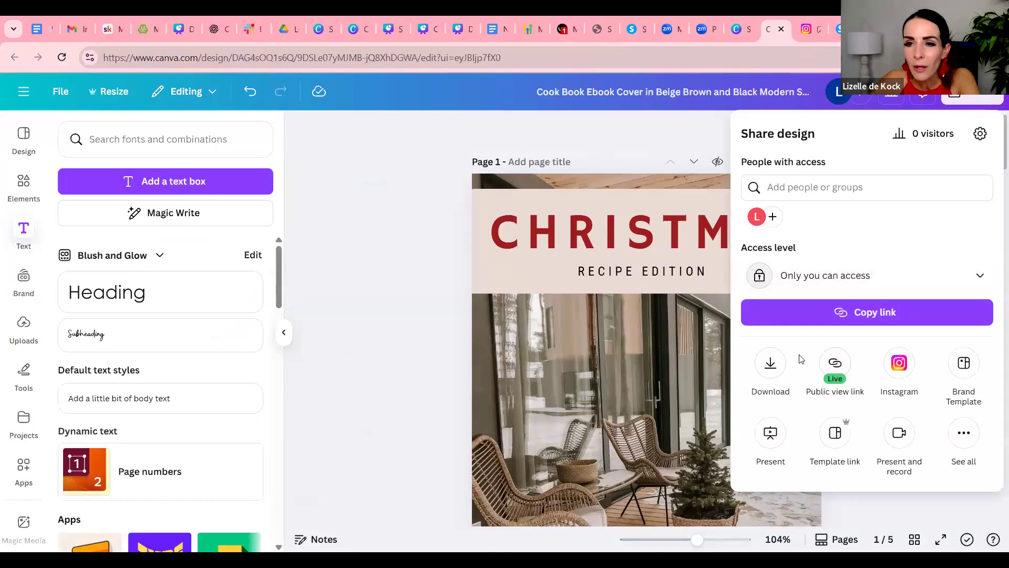
pyautogui.click(771, 363)
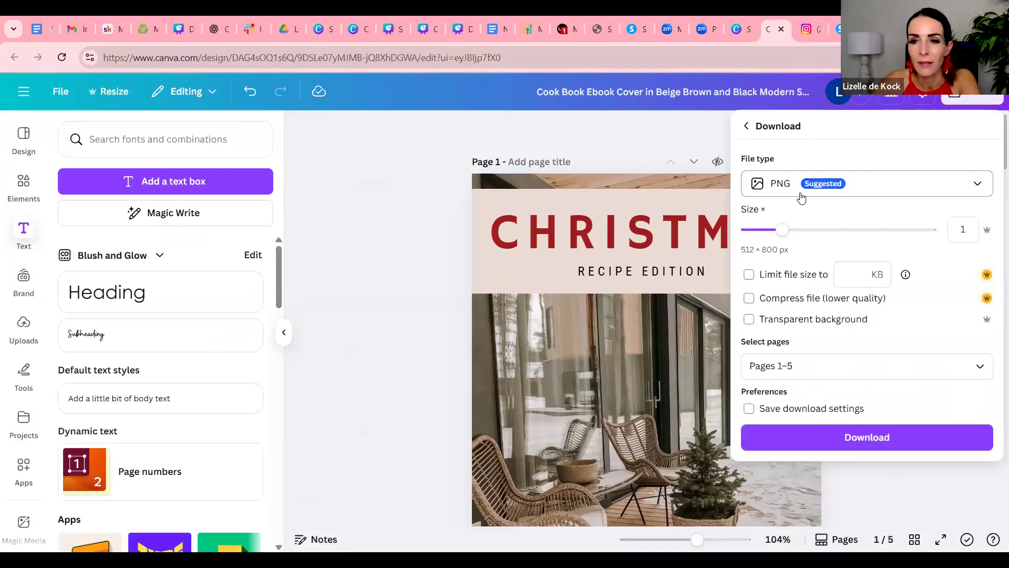
pyautogui.click(833, 367)
pyautogui.press('BackSpace')
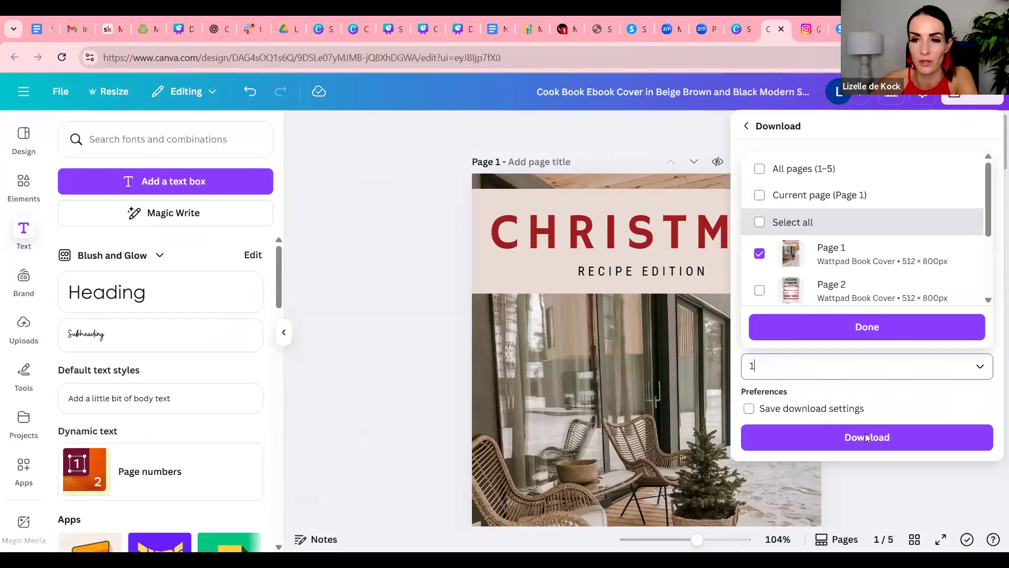
pyautogui.click(868, 438)
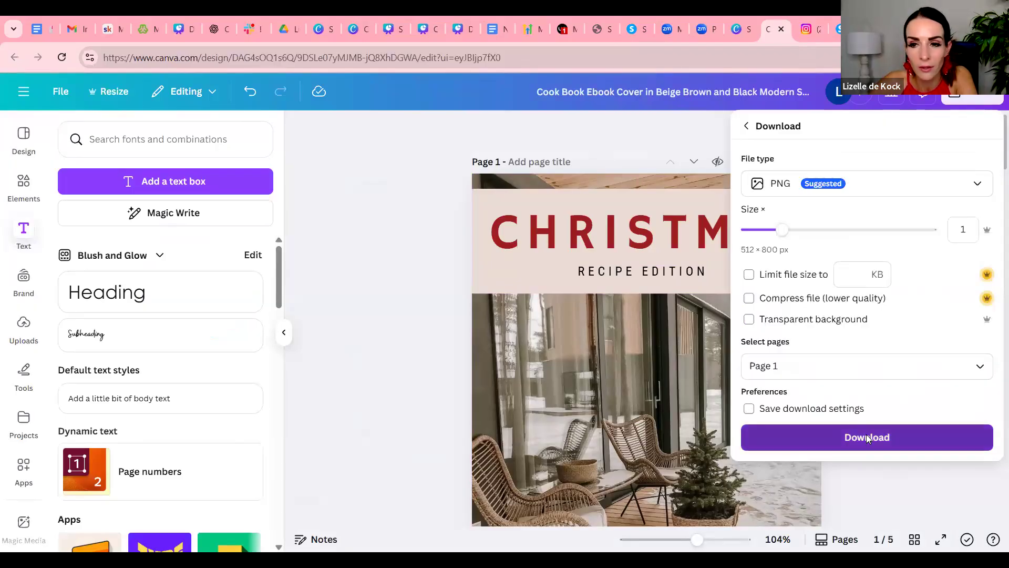
pyautogui.click(867, 438)
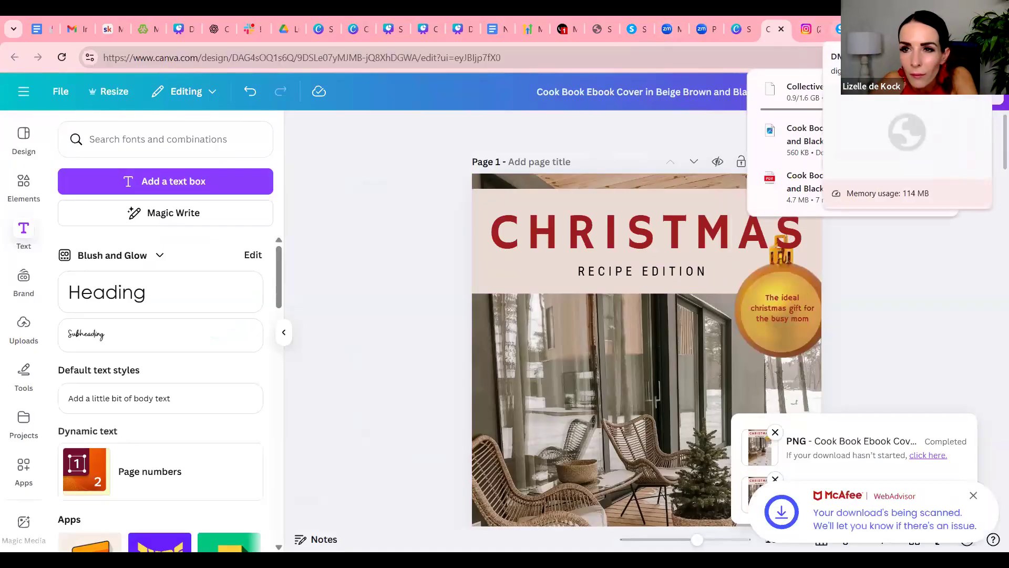
# Switch to the Systeme.io store page and add a new product of the type Sell a digital download
pyautogui.click(634, 30)
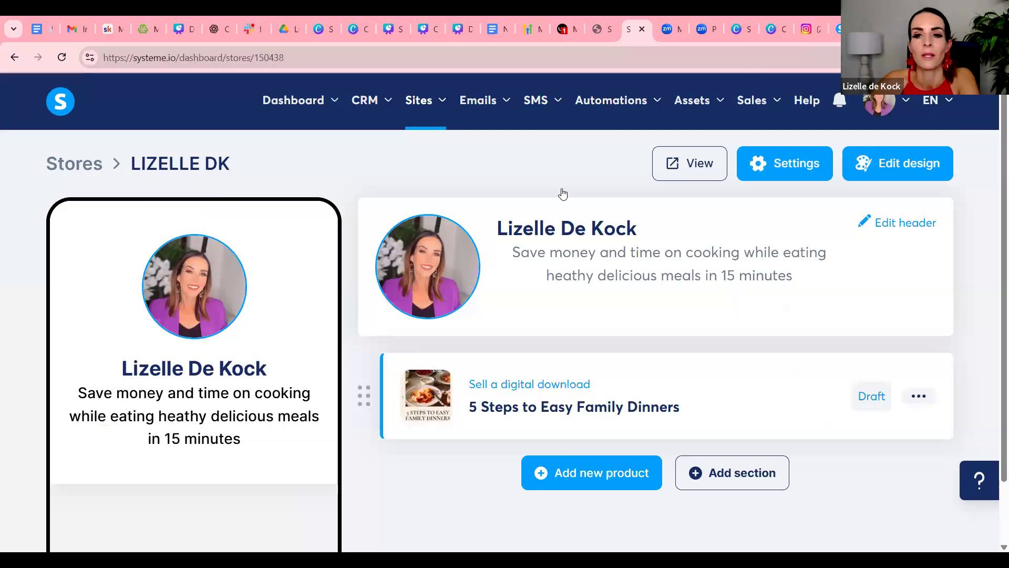
pyautogui.scroll(-1, 683, 357)
pyautogui.scroll(1, 657, 294)
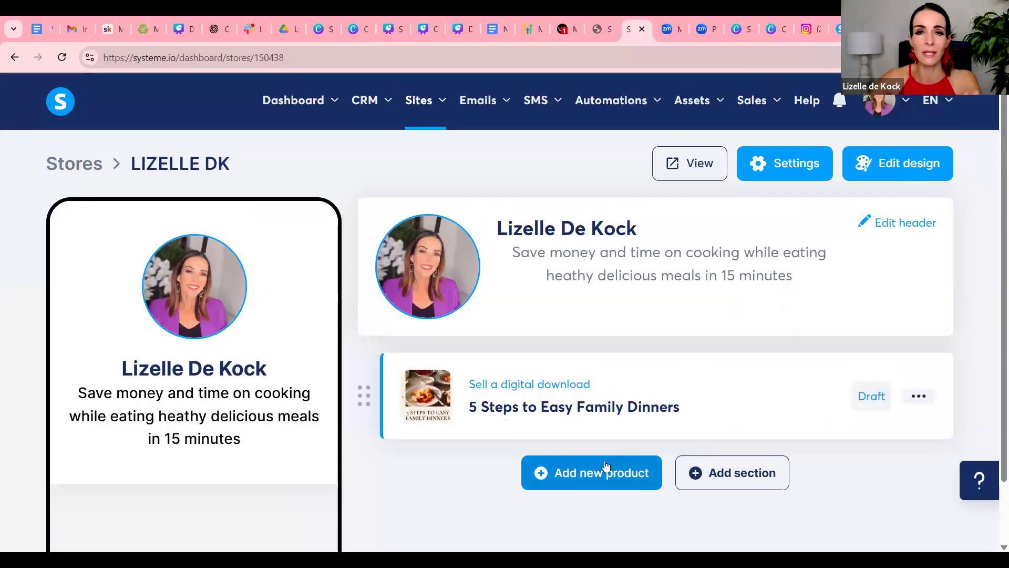
pyautogui.click(639, 469)
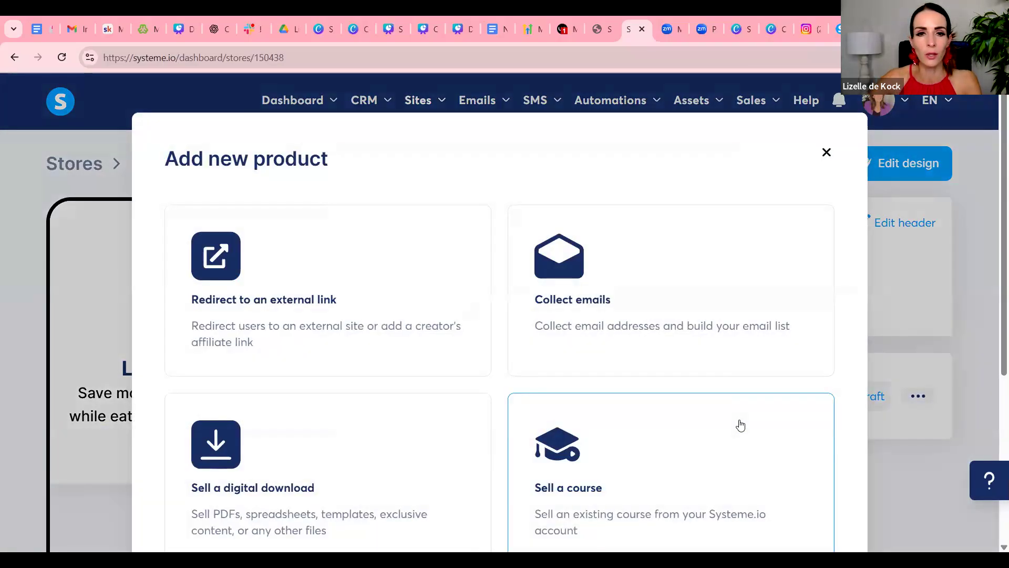
pyautogui.scroll(-1, 140, 377)
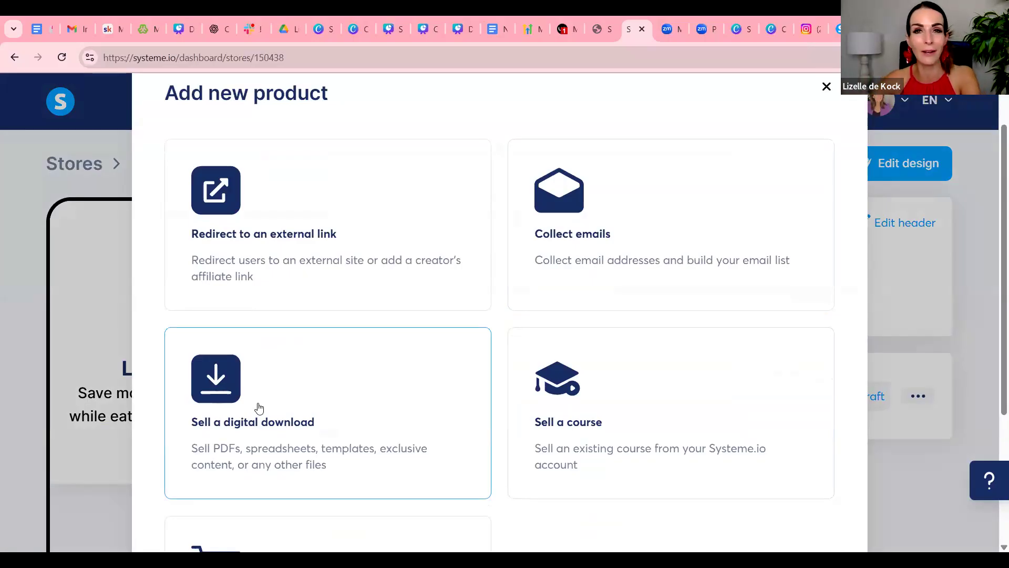
pyautogui.click(210, 383)
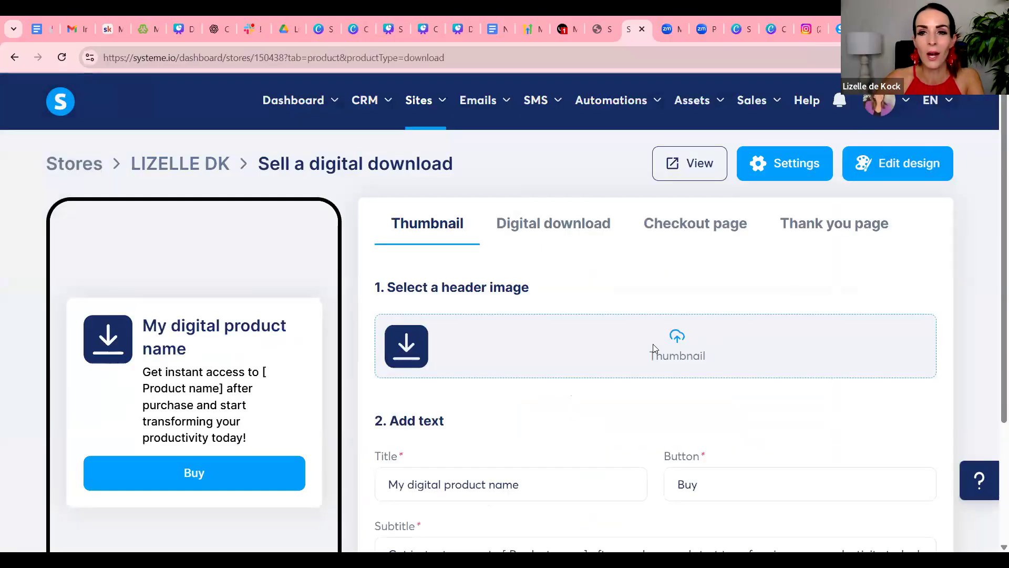
# Upload the Christmas cookbook cover image from the Downloads folder to the file library for the product's header image
pyautogui.click(689, 343)
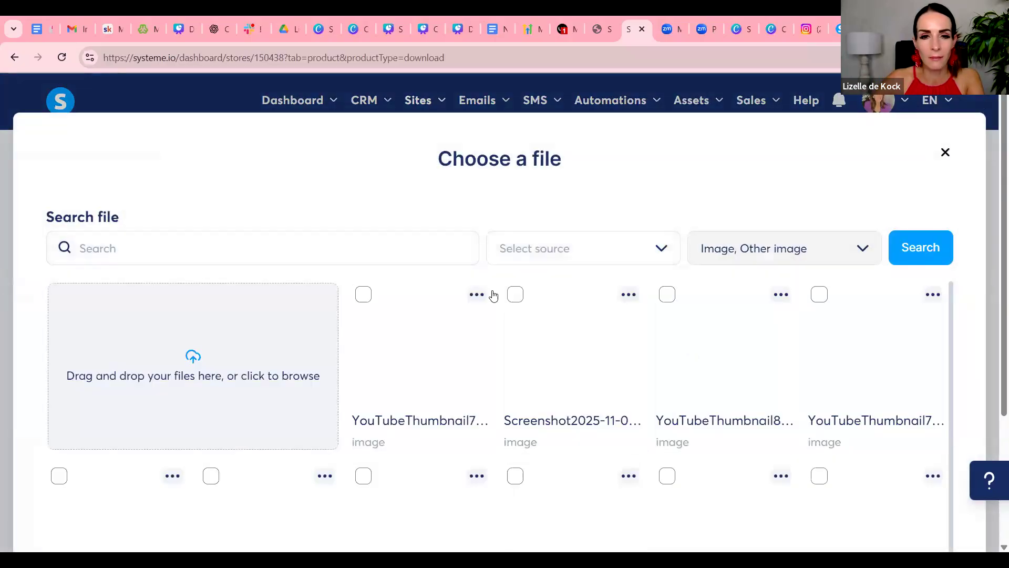
pyautogui.click(202, 362)
pyautogui.click(209, 161)
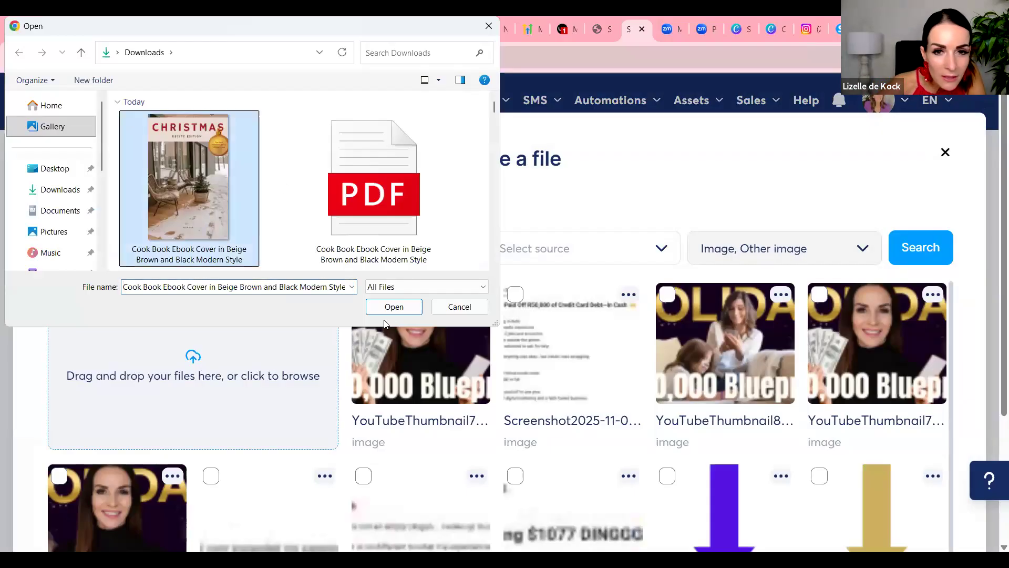
pyautogui.press('Return')
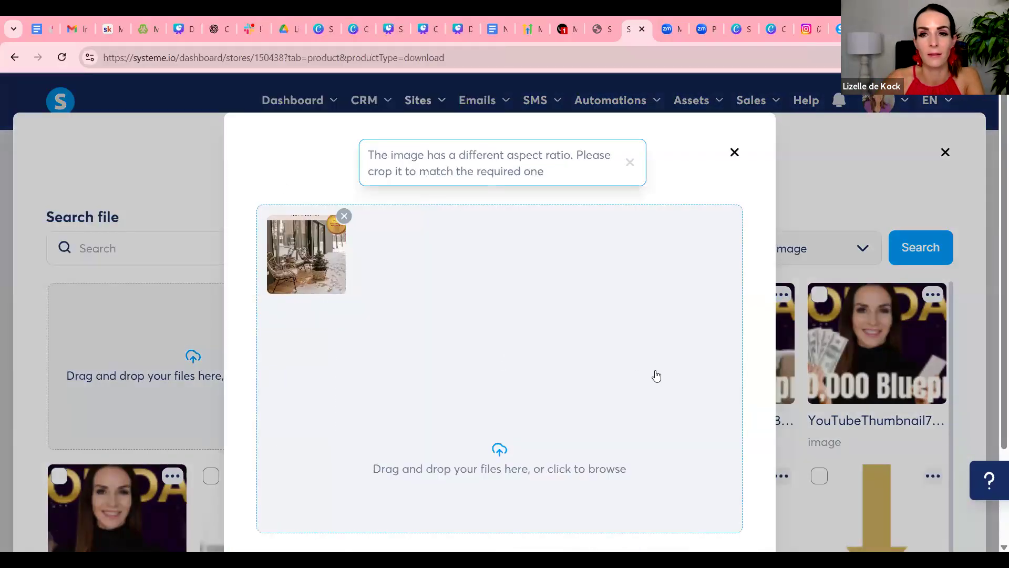
pyautogui.click(711, 464)
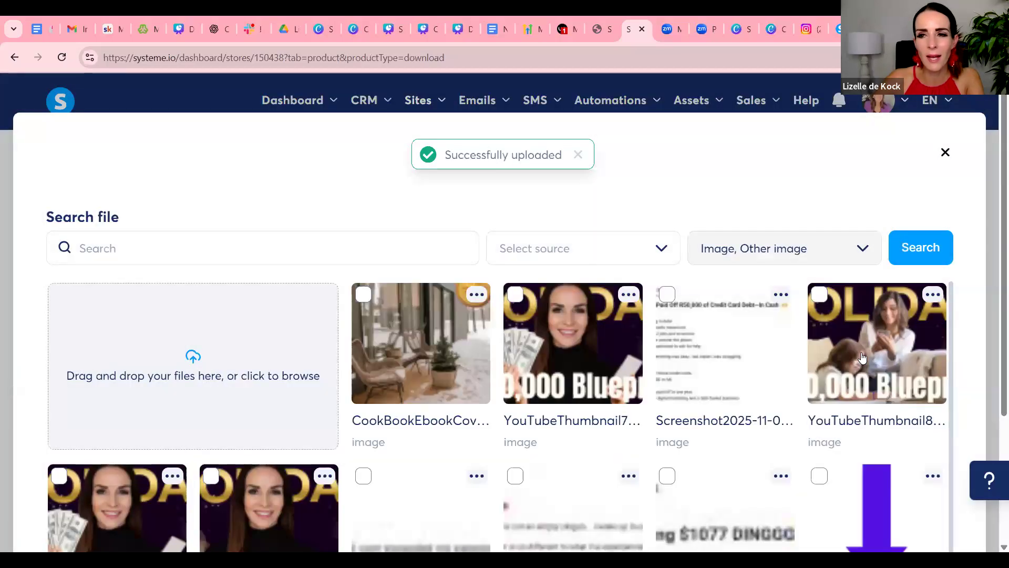
# Choose the uploaded CookBookEbookCover image from the file library as the product thumbnail
pyautogui.scroll(-1, 863, 356)
pyautogui.scroll(-10, 896, 439)
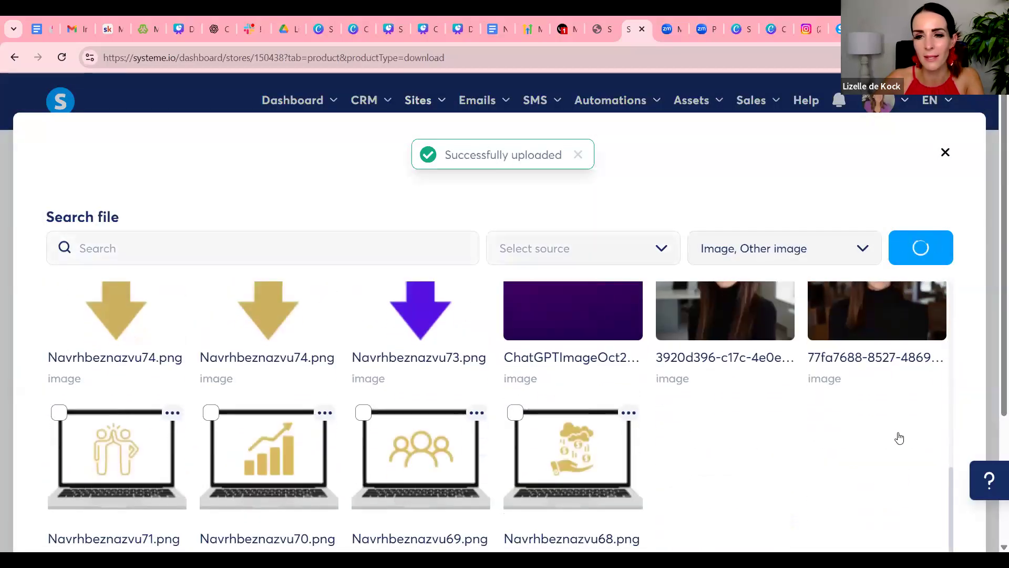
pyautogui.scroll(-5, 926, 445)
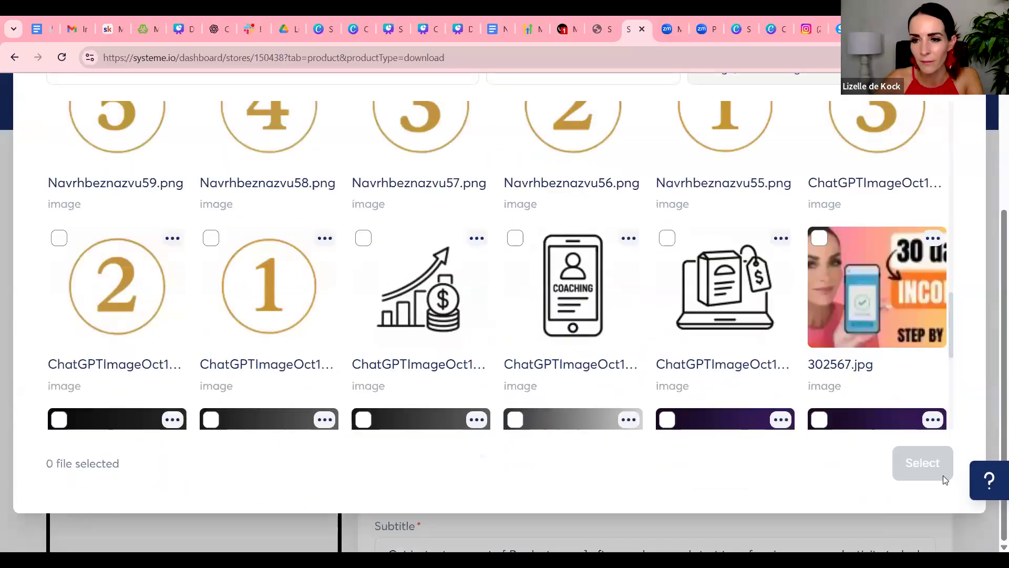
pyautogui.scroll(15, 910, 376)
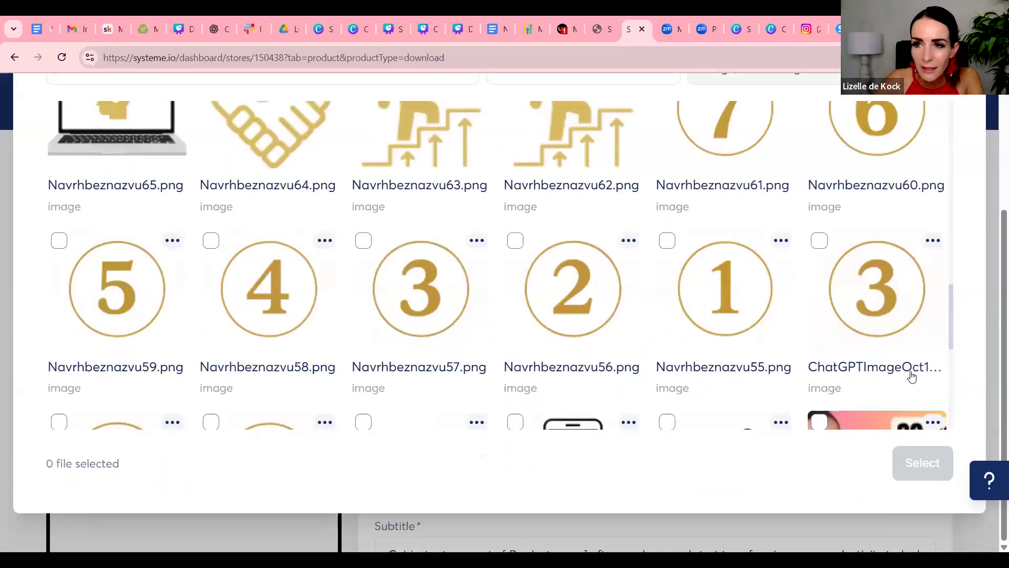
pyautogui.click(363, 114)
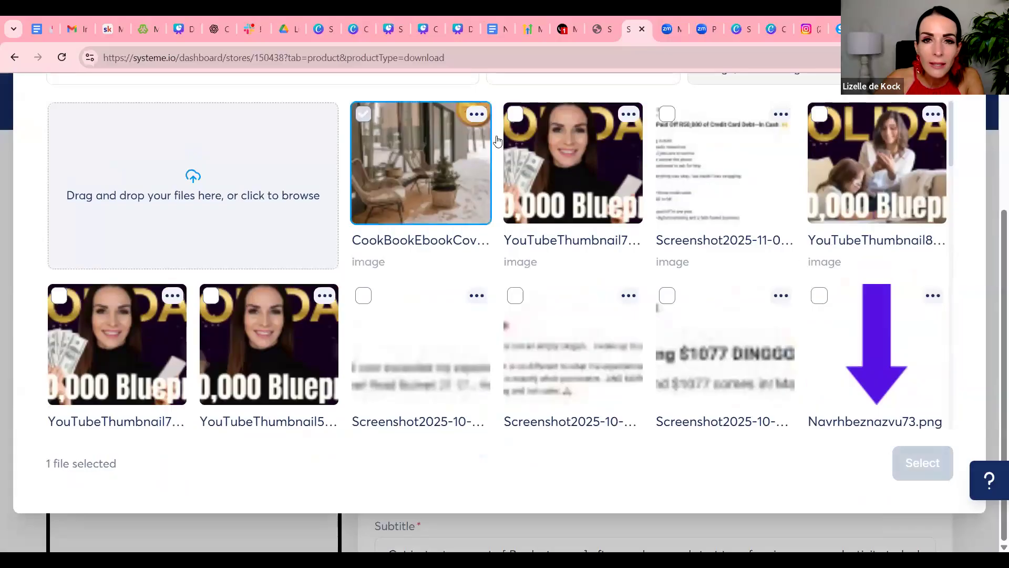
pyautogui.scroll(-15, 834, 298)
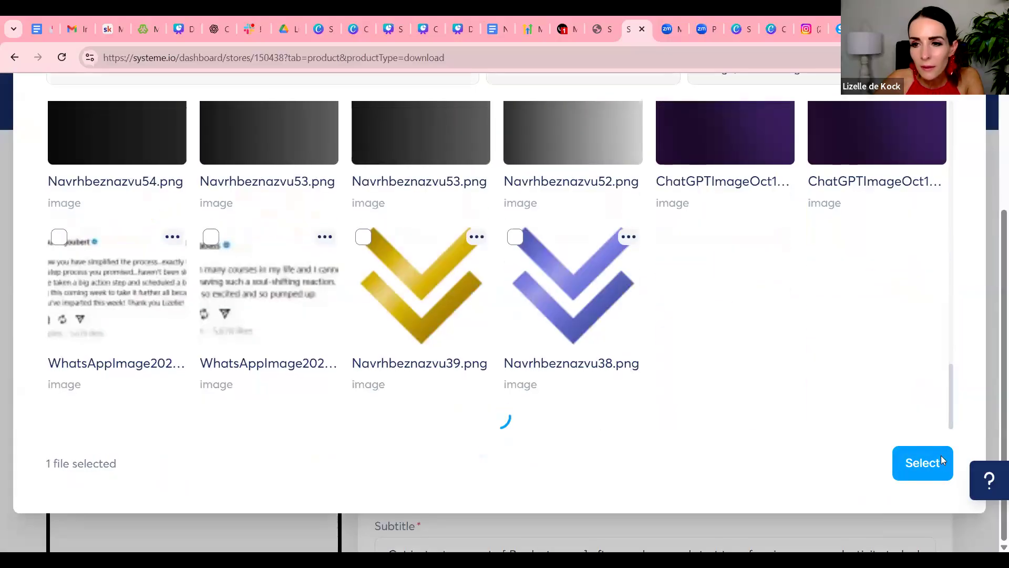
pyautogui.click(940, 465)
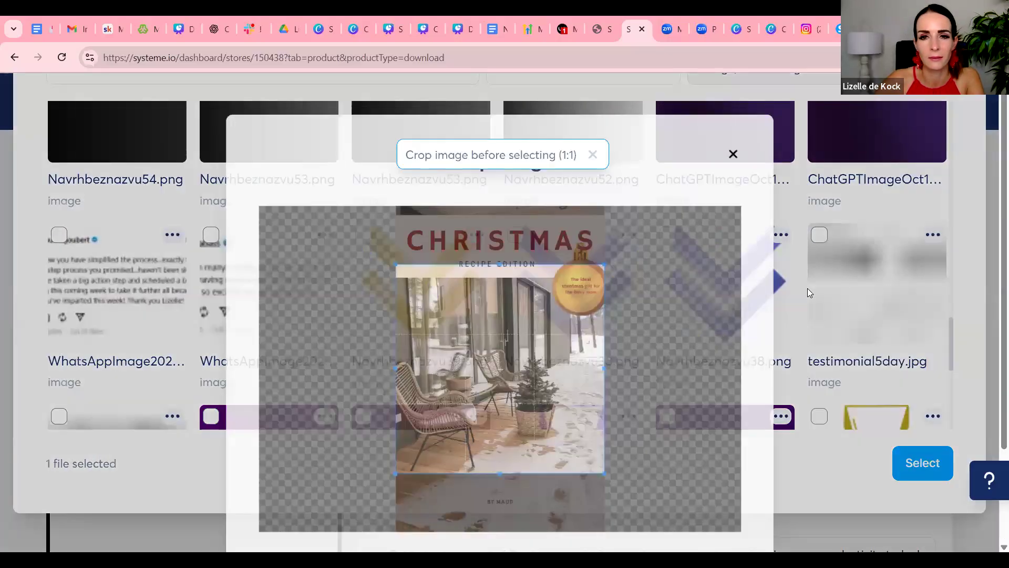
# Crop the cover to a 1:1 square on its upper part with the Christmas title and apply it as the thumbnail
pyautogui.moveTo(493, 373); pyautogui.dragTo(499, 319)
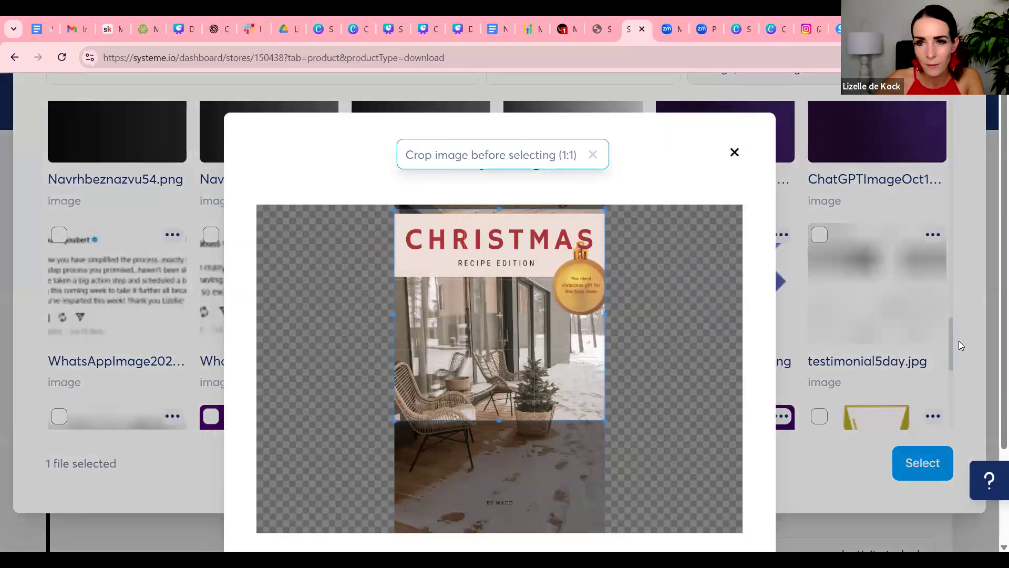
pyautogui.scroll(-3, 875, 307)
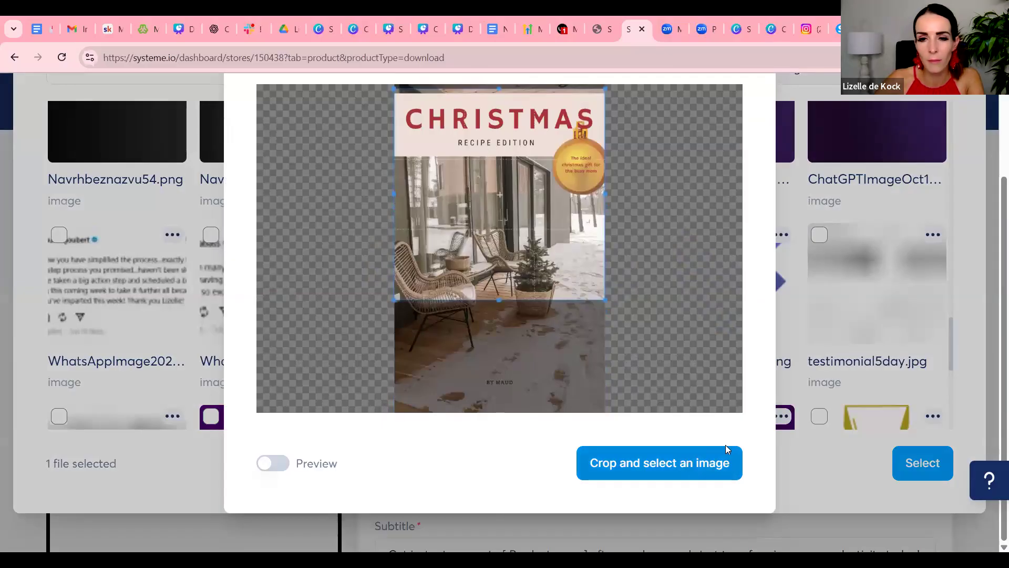
pyautogui.click(726, 450)
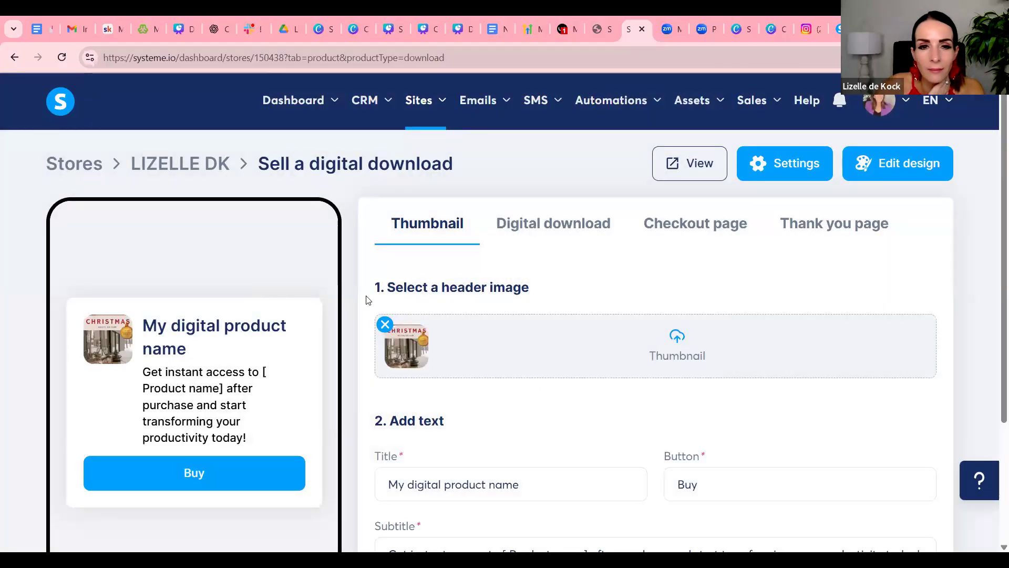
# Replace the placeholder product title with "Christmas Recipes"
pyautogui.scroll(-3, 601, 299)
pyautogui.moveTo(530, 321); pyautogui.dragTo(401, 319)
pyautogui.write('Ch')
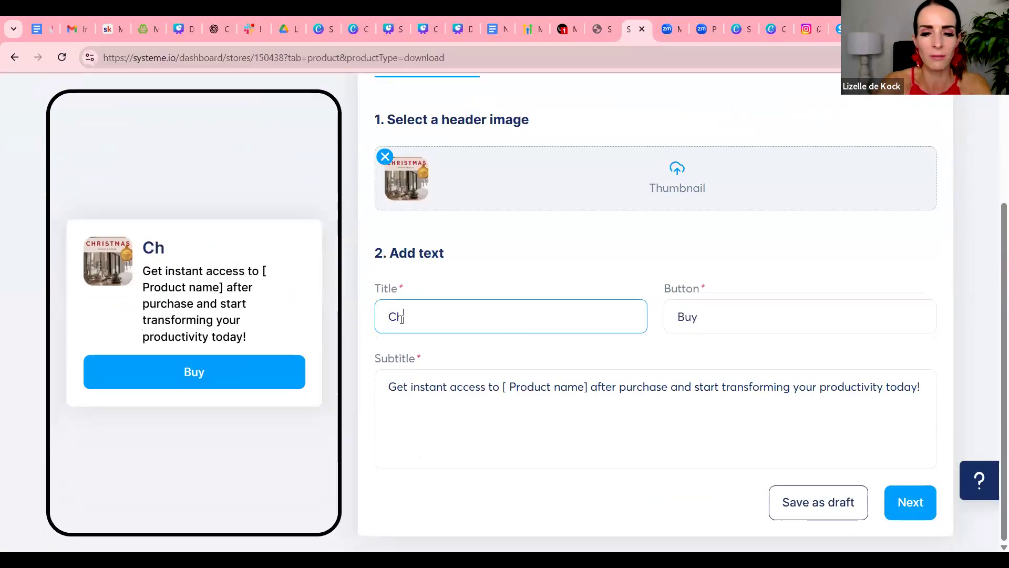
pyautogui.write('ristmas Recipes')
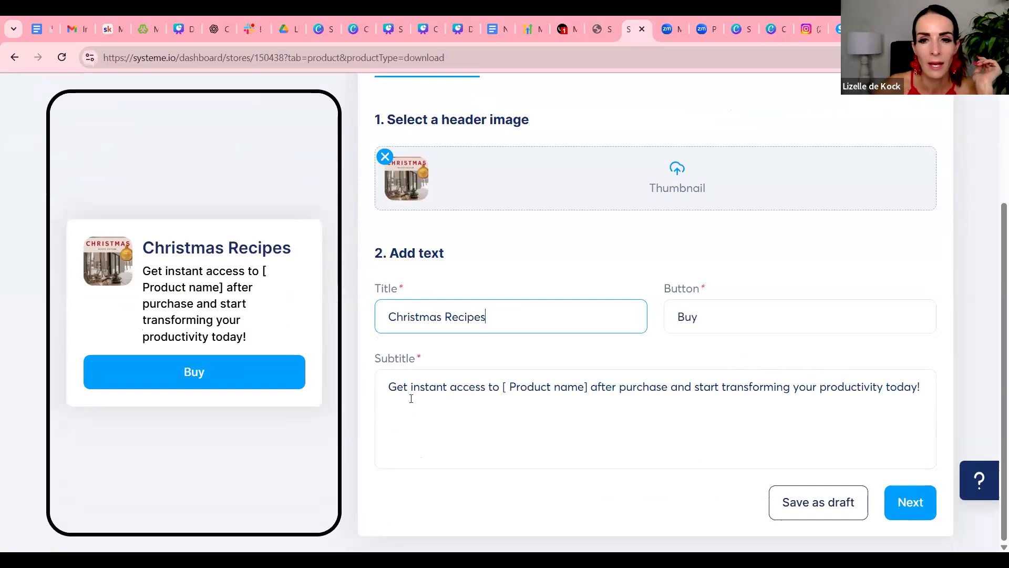
# Replace the "[ Product name]" placeholder in the subtitle with "Christmas Recipes in 15min"
pyautogui.moveTo(503, 387); pyautogui.dragTo(590, 383)
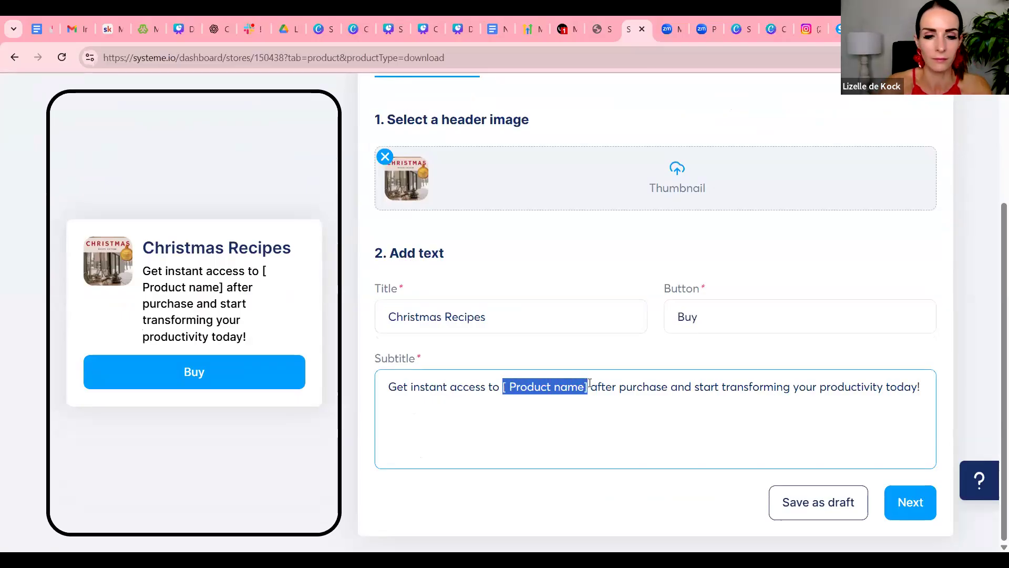
pyautogui.write('Christmas ')
pyautogui.write('Recipes')
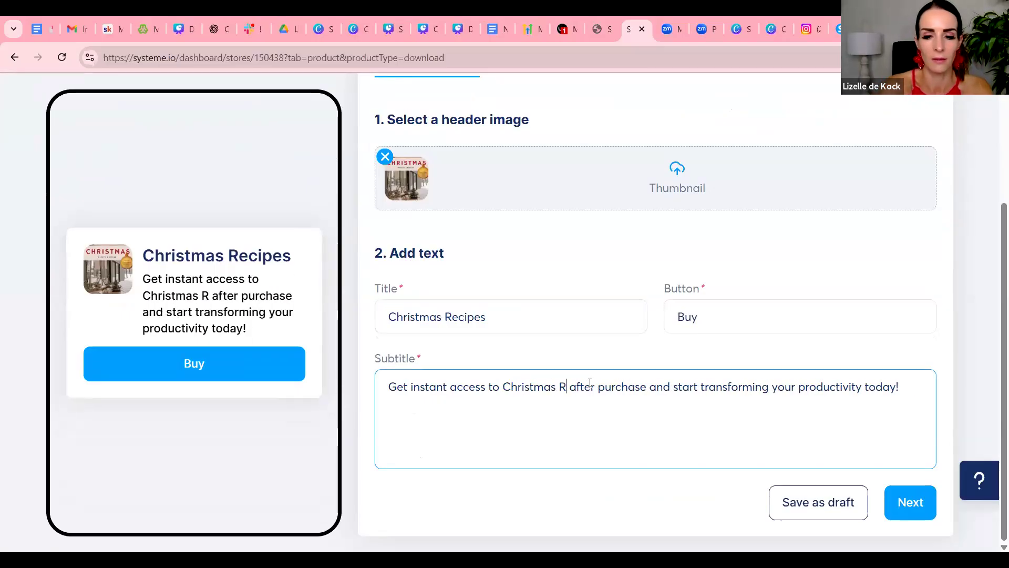
pyautogui.write(' in 15m')
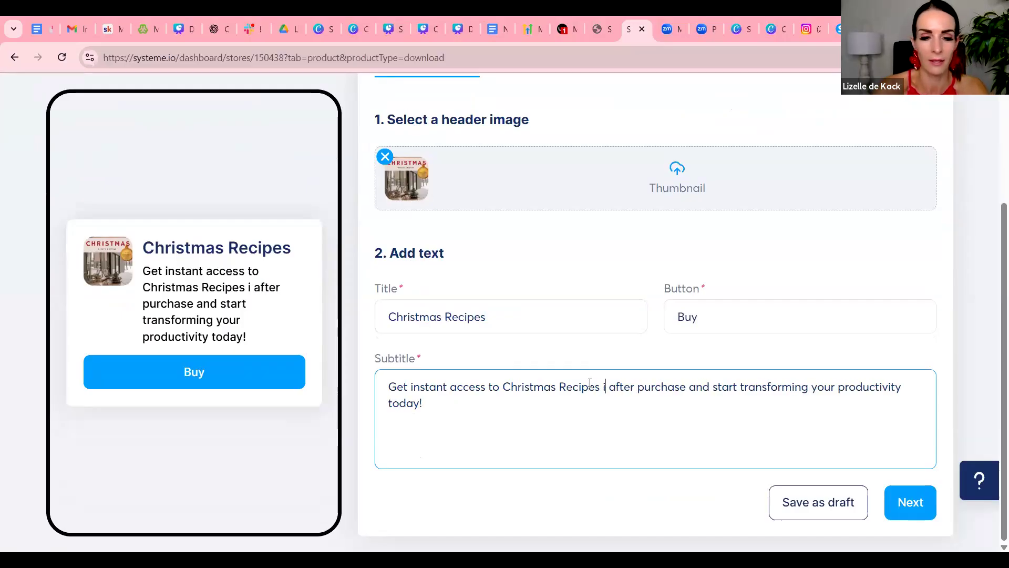
pyautogui.write('in')
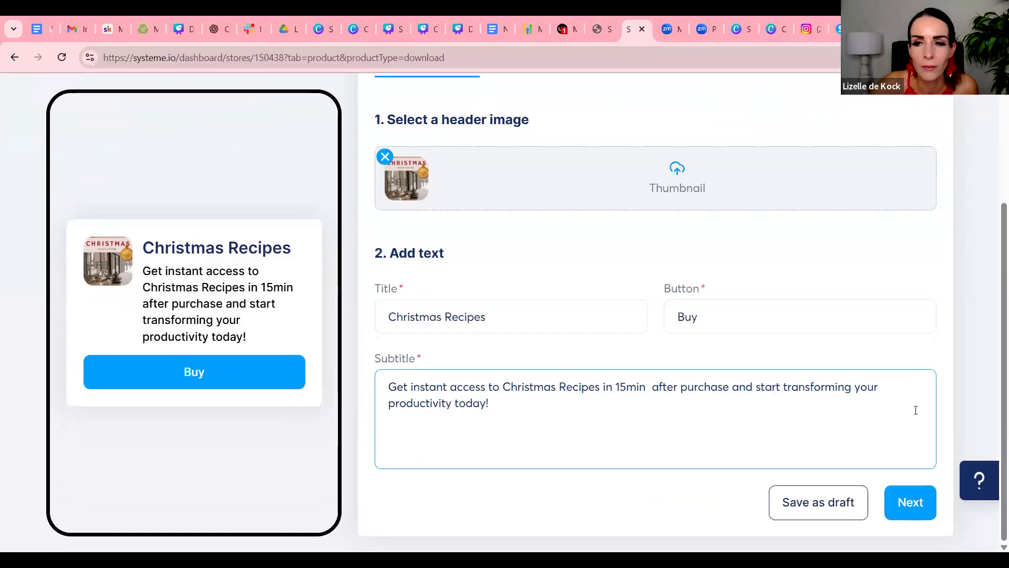
# Replace the subtitle's ending after "and" with "start enjoying your holiday without stressing about what you're going to cook!"
pyautogui.moveTo(757, 388); pyautogui.dragTo(790, 406)
pyautogui.click(766, 388)
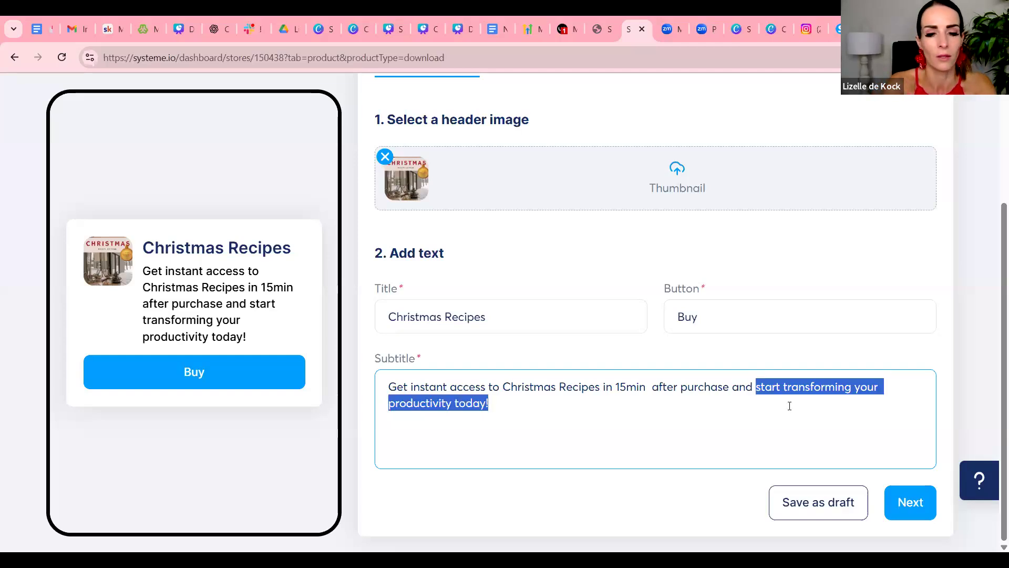
pyautogui.write('start enjoygin')
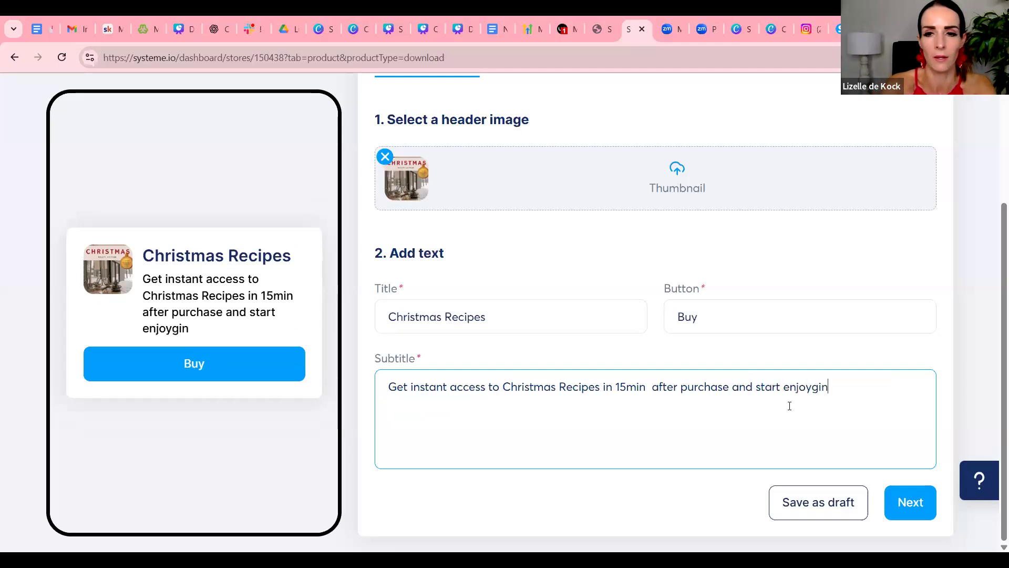
pyautogui.press('BackSpace')
pyautogui.press('BackSpace')
pyautogui.press('BackSpace')
pyautogui.press('BackSpace')
pyautogui.write('ing ')
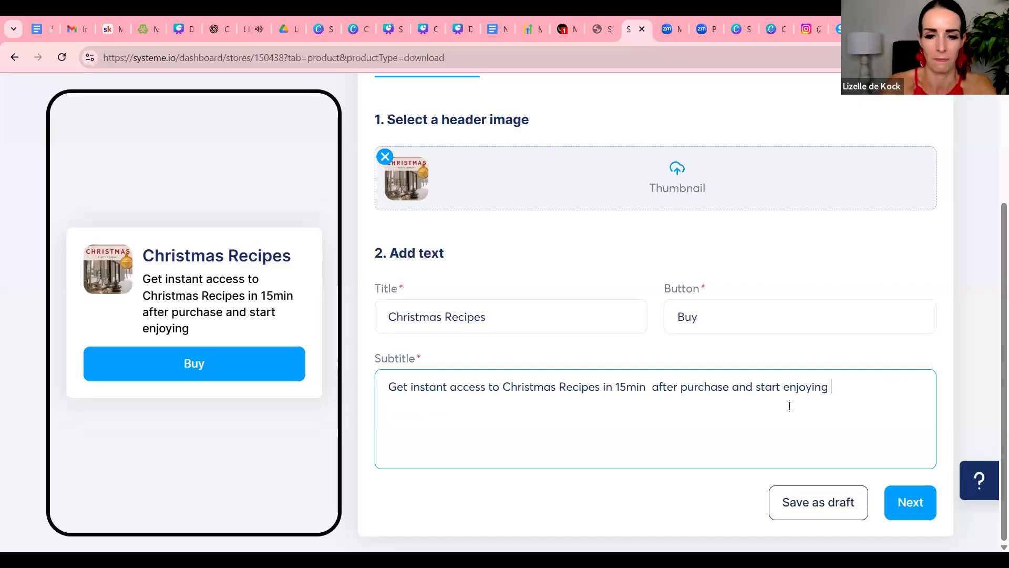
pyautogui.write('your hyliday')
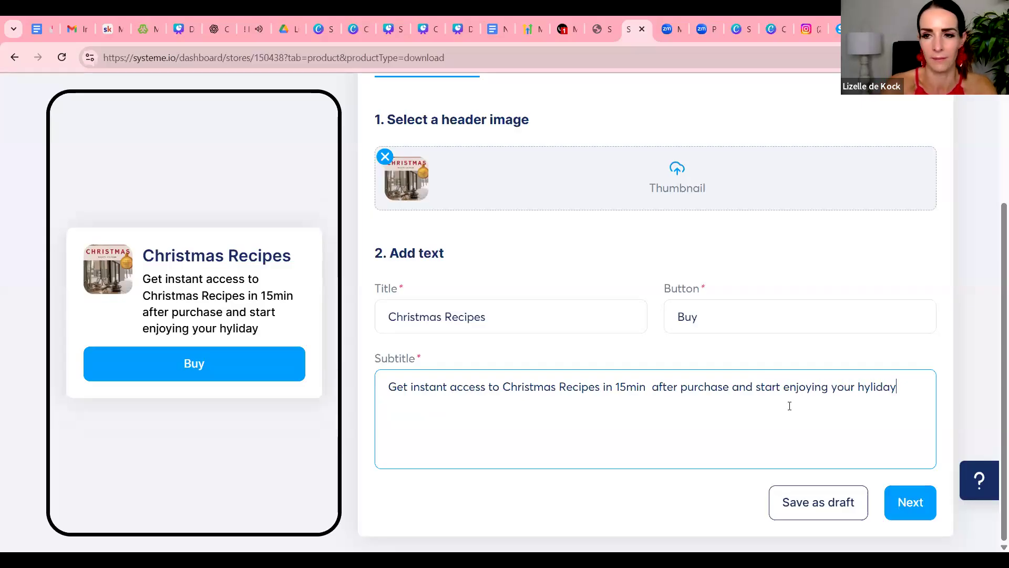
pyautogui.press('BackSpace')
pyautogui.press('BackSpace')
pyautogui.press('BackSpace')
pyautogui.press('BackSpace')
pyautogui.write("oliday without stressing about what you're going to cook!")
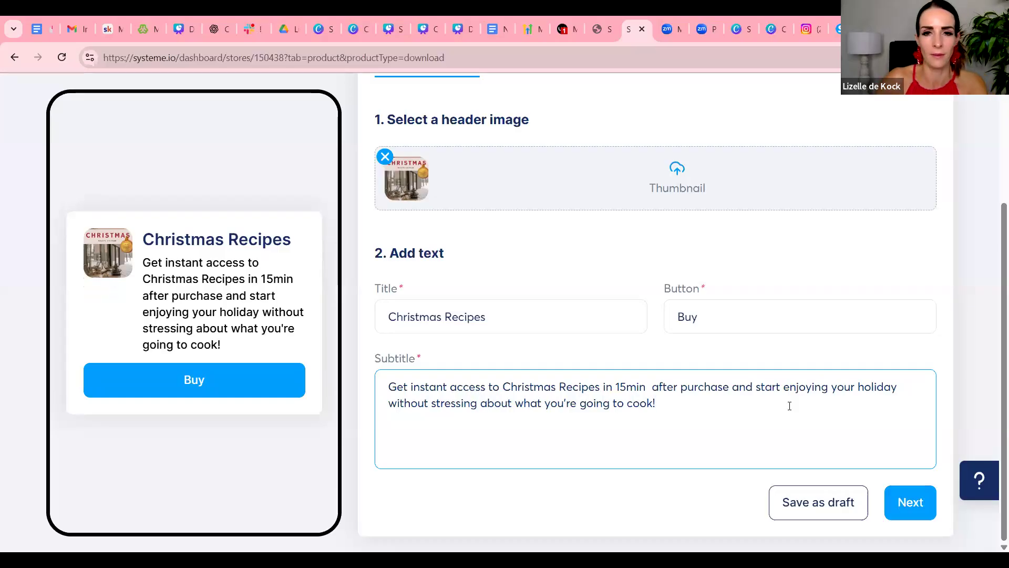
# Extend the product title to "Christmas Recipes in 15 min" and continue to the digital download settings
pyautogui.click(537, 330)
pyautogui.write('in 15 min')
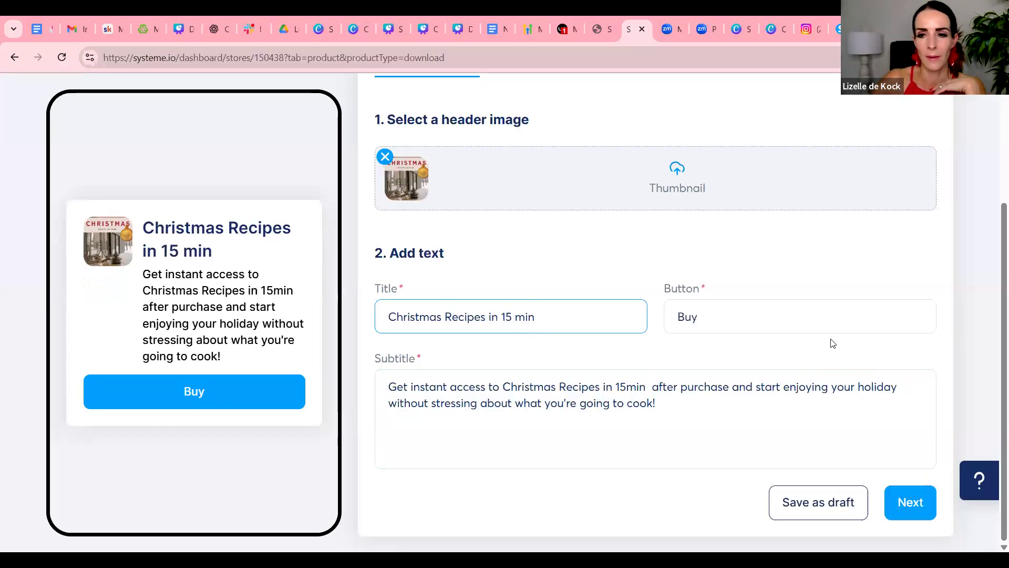
pyautogui.click(911, 492)
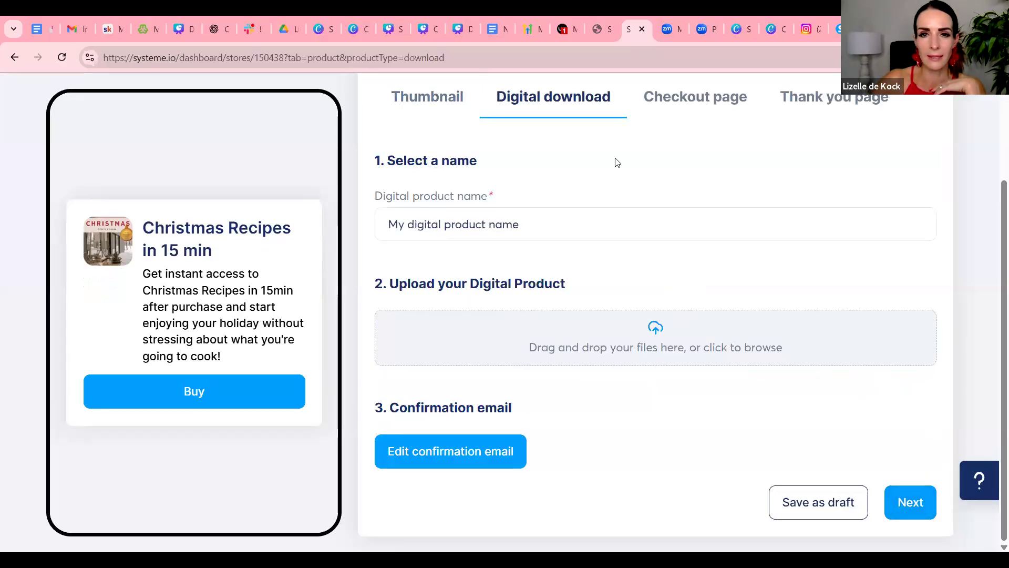
# Set the digital product name to "Christmas Recipes in 15 min"
pyautogui.scroll(2, 547, 283)
pyautogui.moveTo(478, 288); pyautogui.dragTo(364, 287)
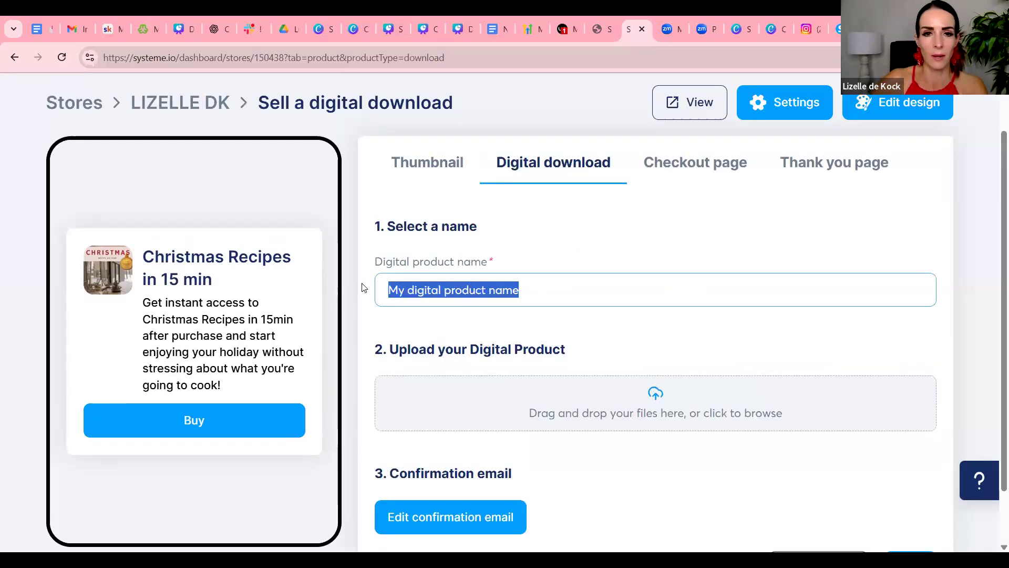
pyautogui.write('Ch')
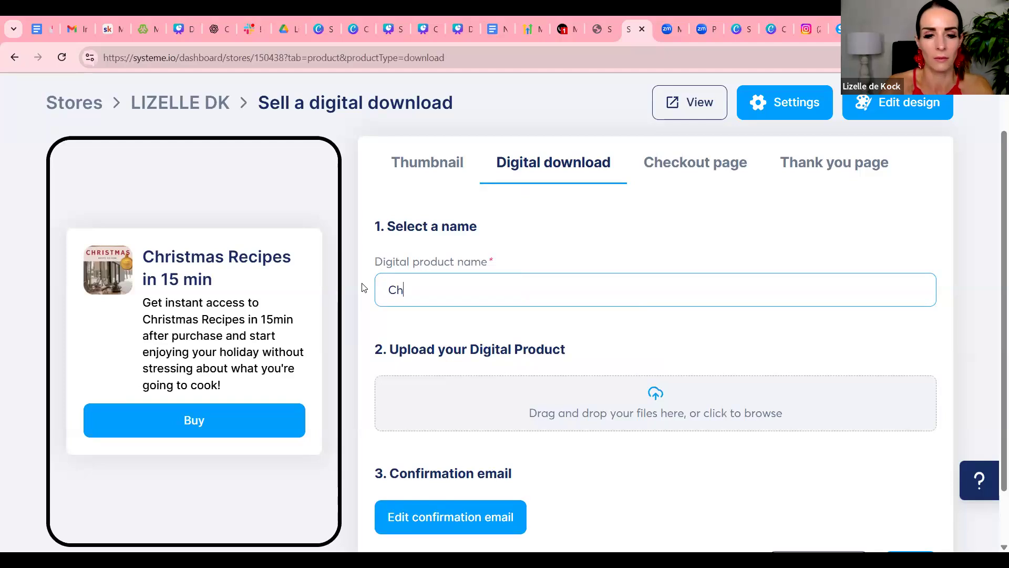
pyautogui.write('ristmas Rec')
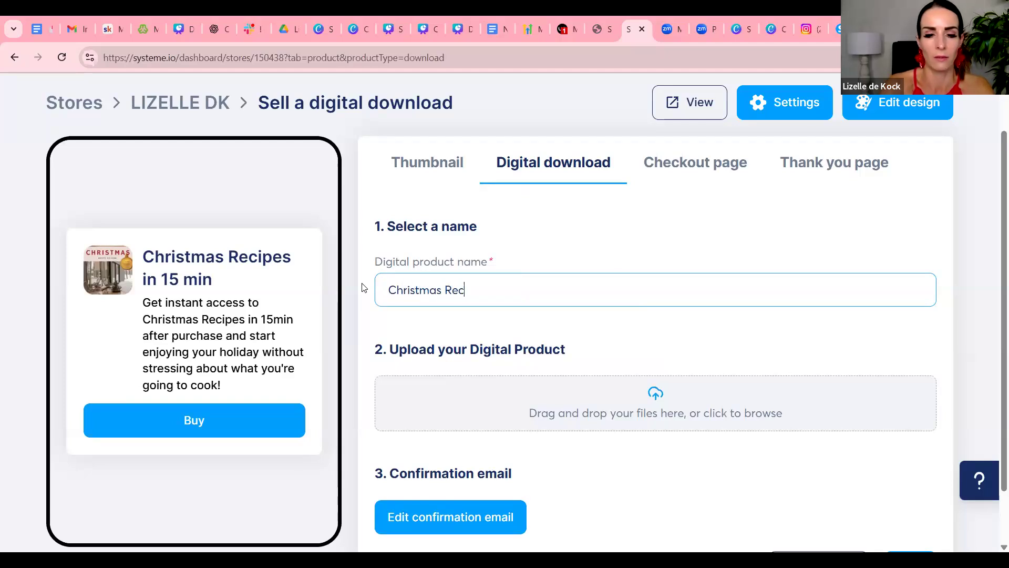
pyautogui.write('ipes in 15 min')
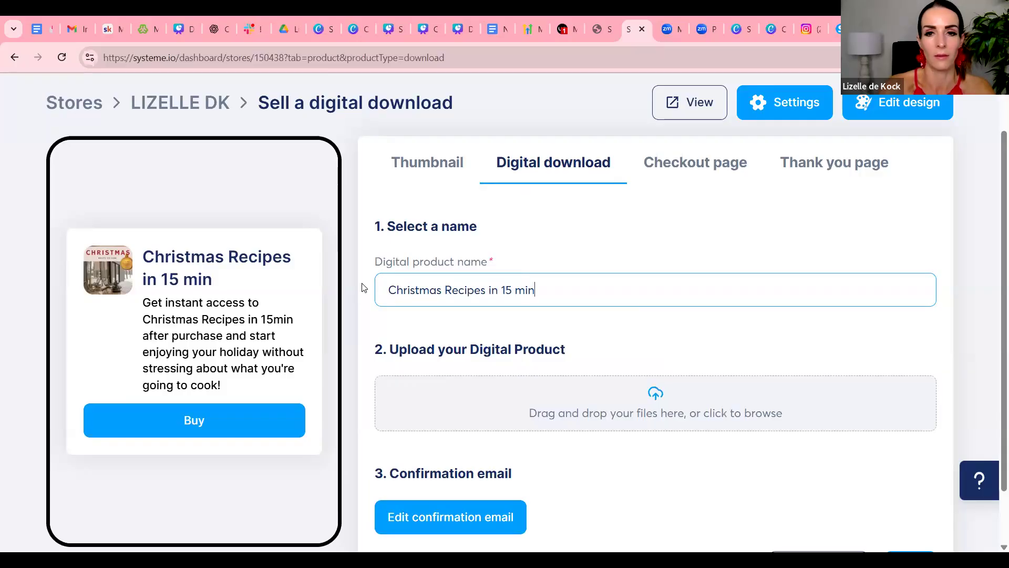
# Upload the PDF "Cook Book Ebook Cover in Beige Brown and Black Modern Style" from Downloads to the file library
pyautogui.scroll(-2, 444, 143)
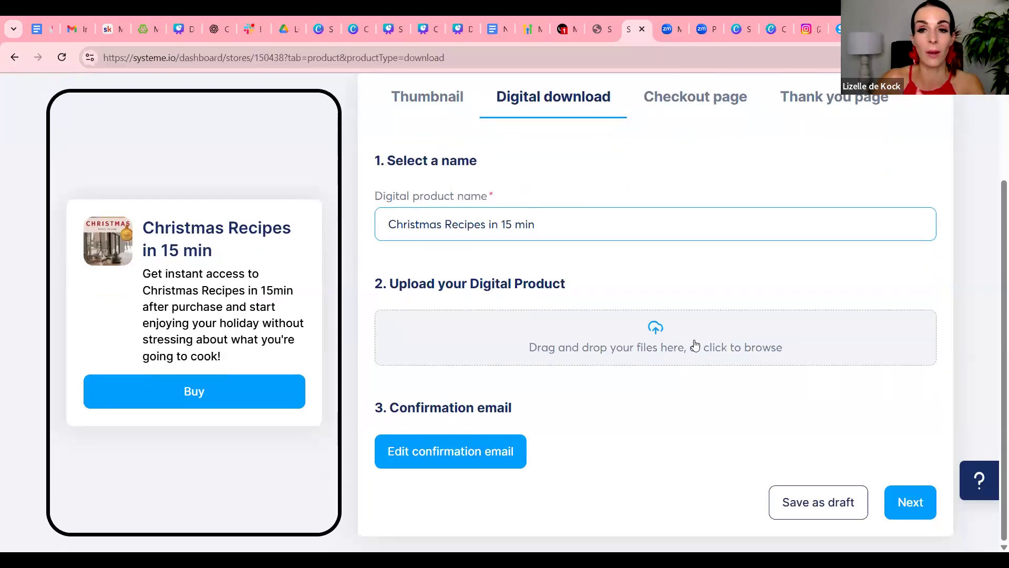
pyautogui.click(654, 332)
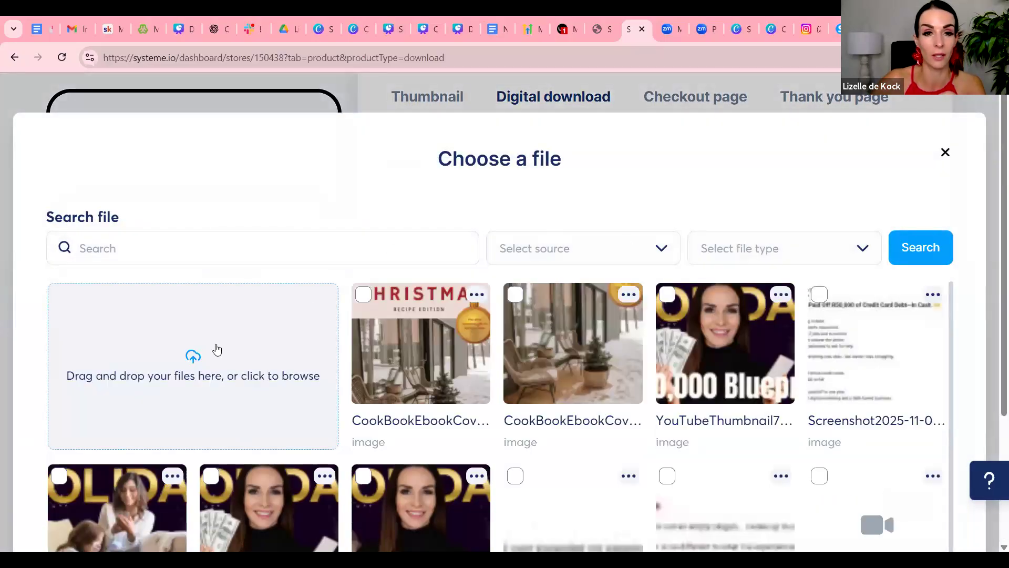
pyautogui.click(222, 346)
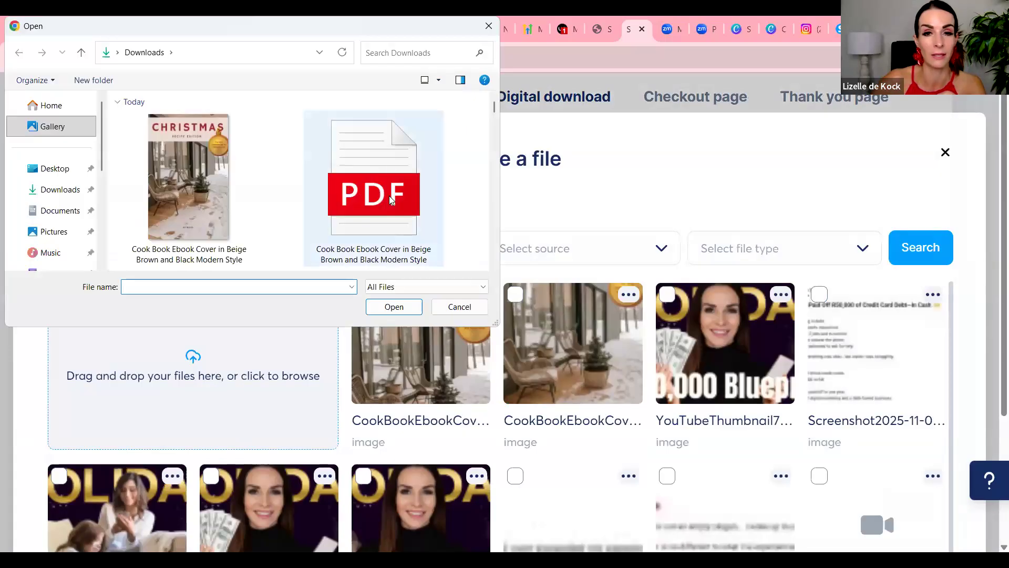
pyautogui.doubleClick(409, 195)
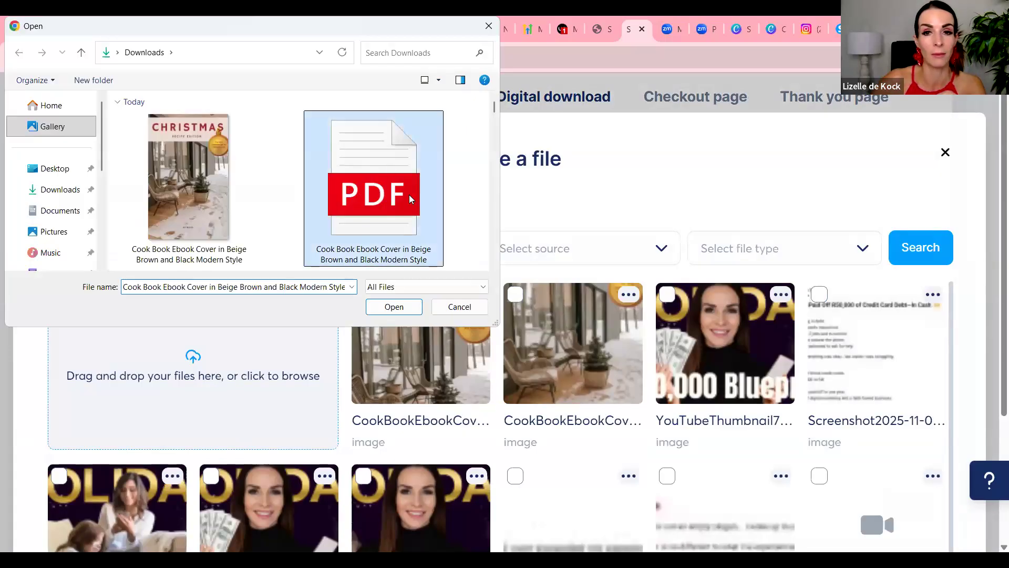
pyautogui.scroll(-3, 652, 338)
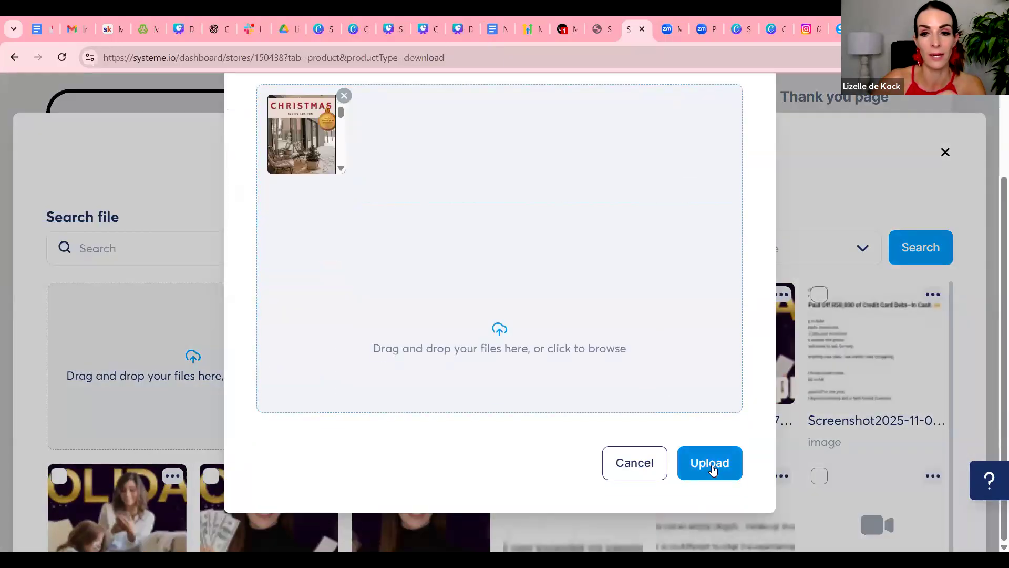
pyautogui.click(712, 465)
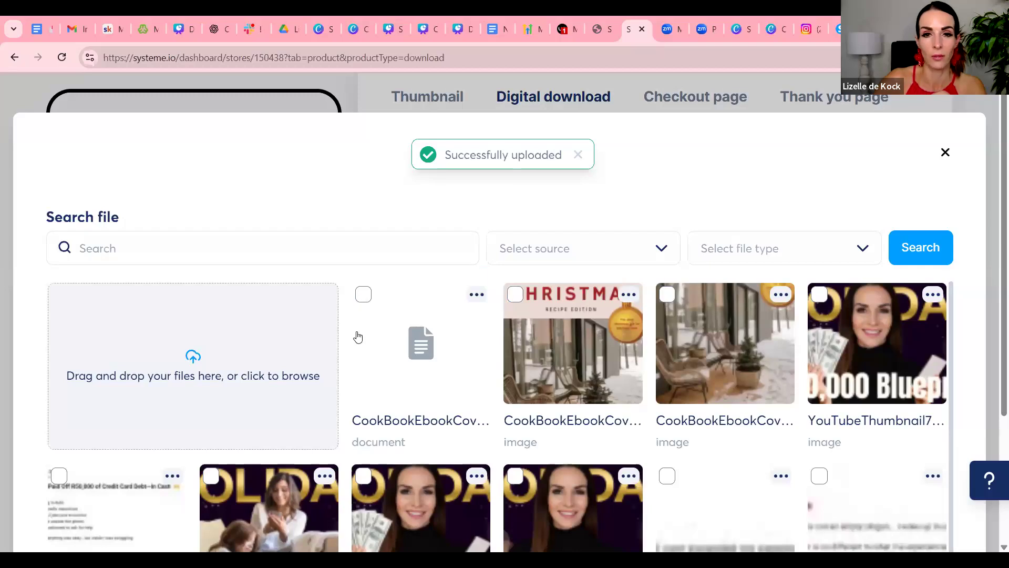
# Attach the newly uploaded cookbook PDF document as the digital product file
pyautogui.click(366, 298)
pyautogui.scroll(-10, 844, 388)
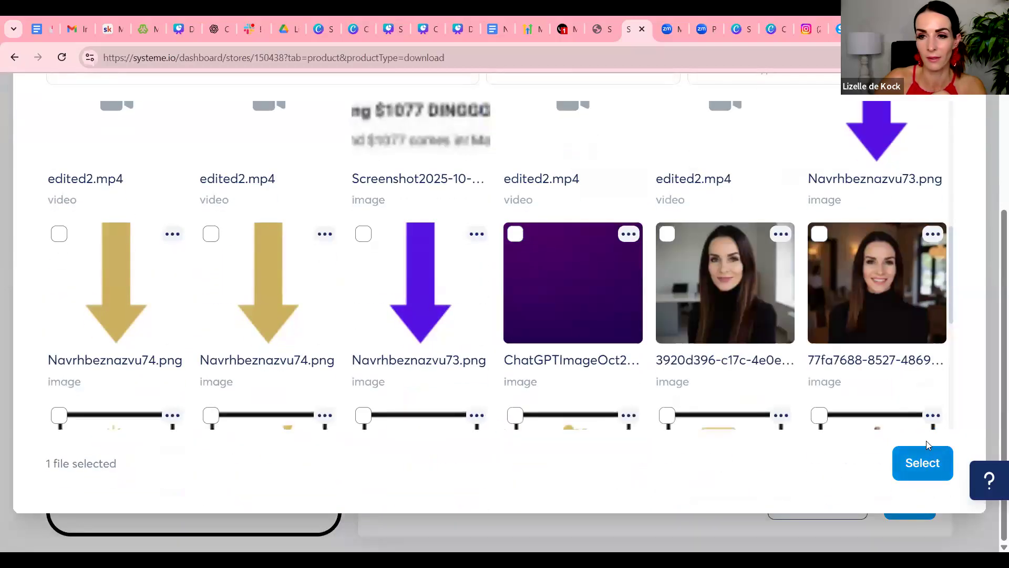
pyautogui.click(923, 475)
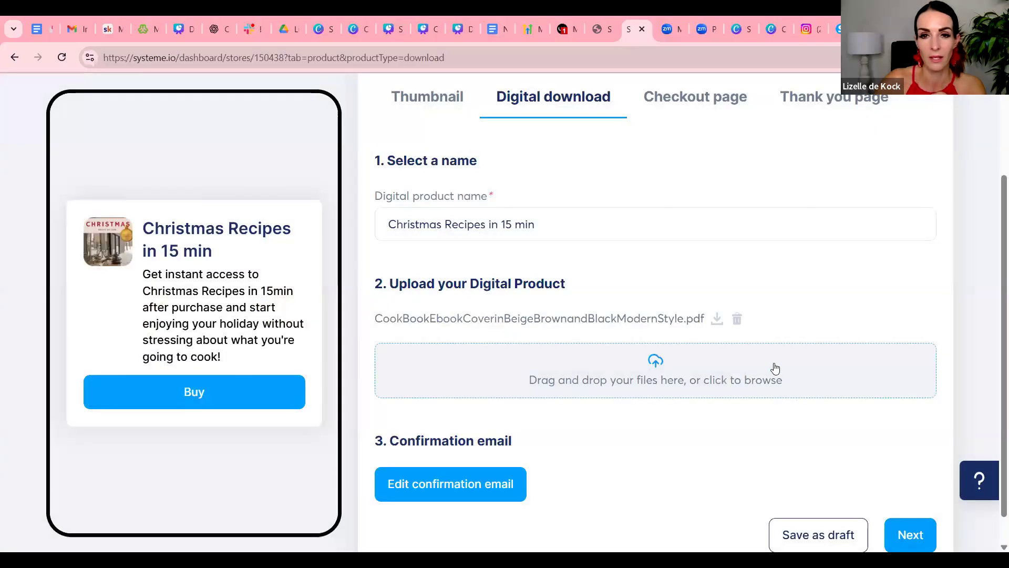
# Open the confirmation email and change its subject to "You got my secret Cheristmas Recipes in 15 min!"
pyautogui.scroll(-1, 773, 366)
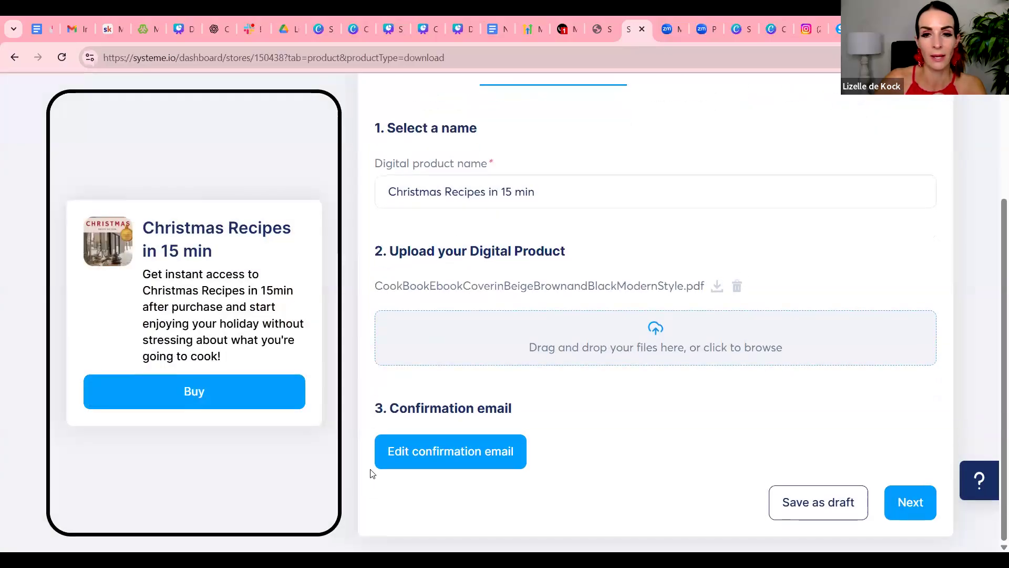
pyautogui.click(444, 459)
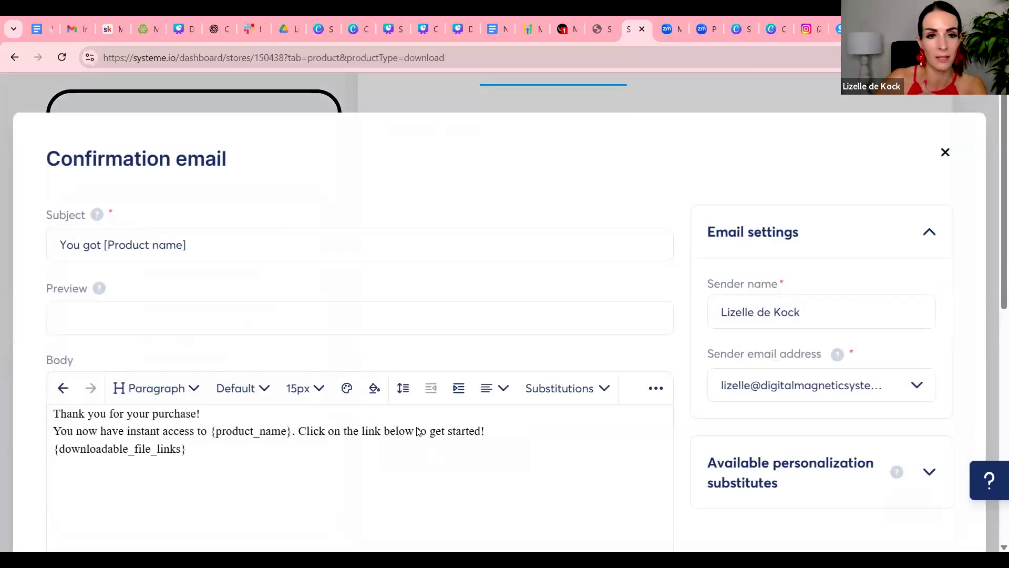
pyautogui.moveTo(186, 245); pyautogui.dragTo(102, 245)
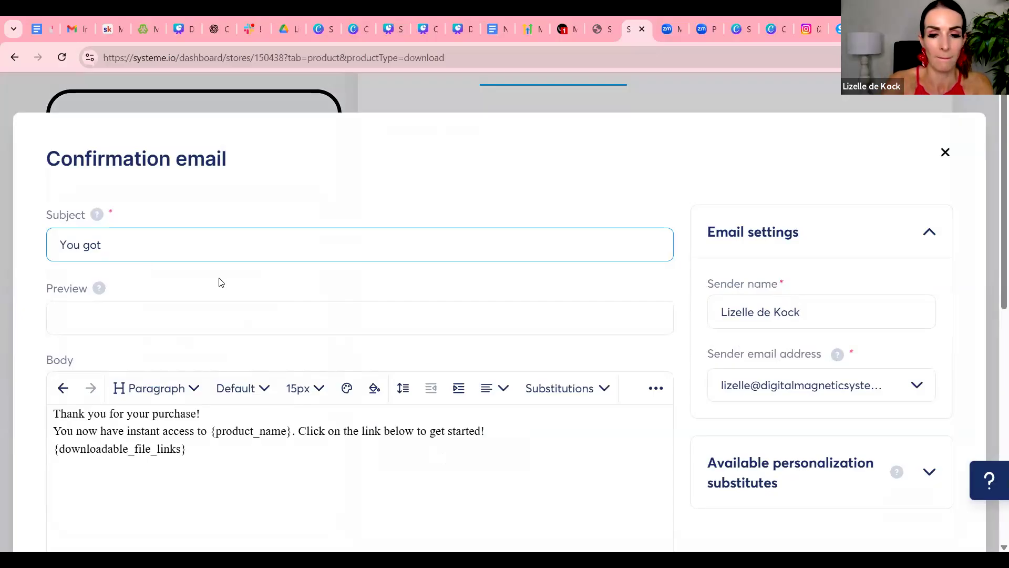
pyautogui.write('my secre')
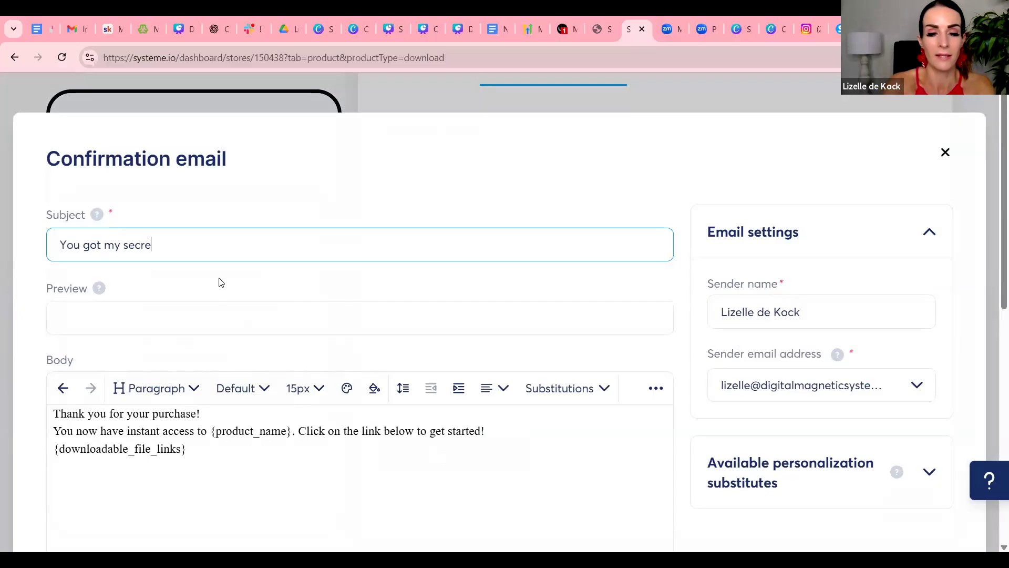
pyautogui.write('t Cheristmas')
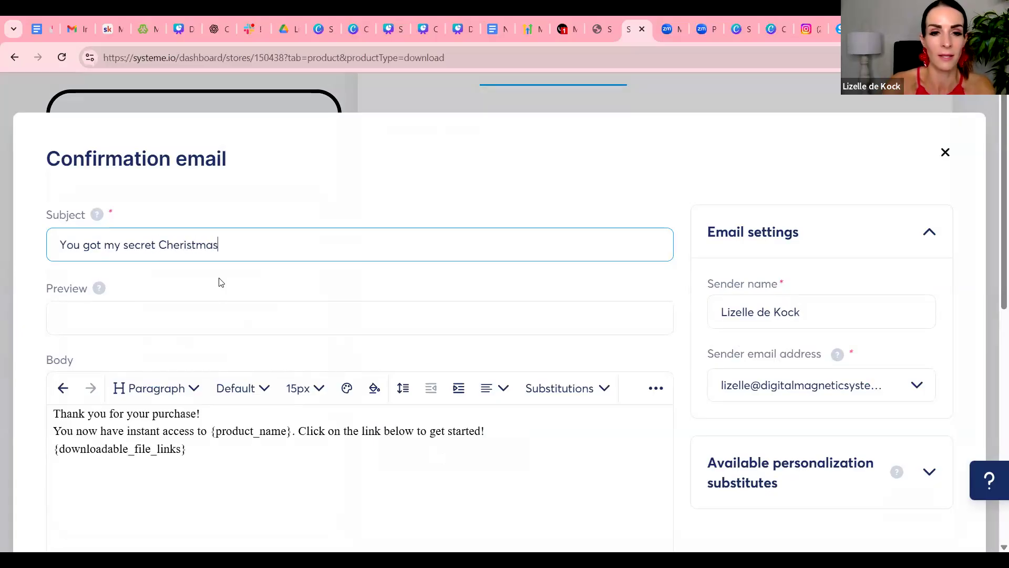
pyautogui.write(' Recipe')
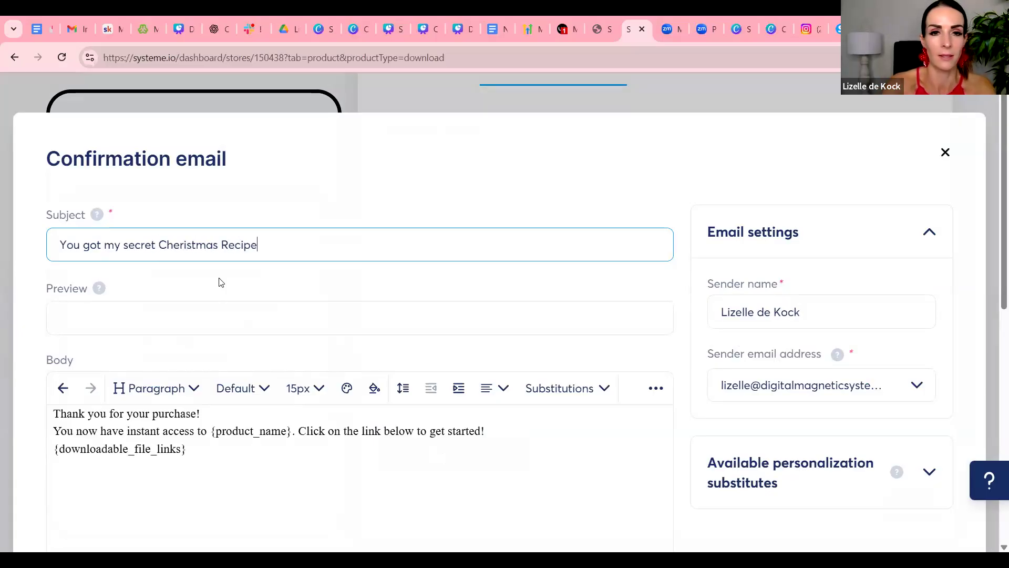
pyautogui.write('s in 15 min!')
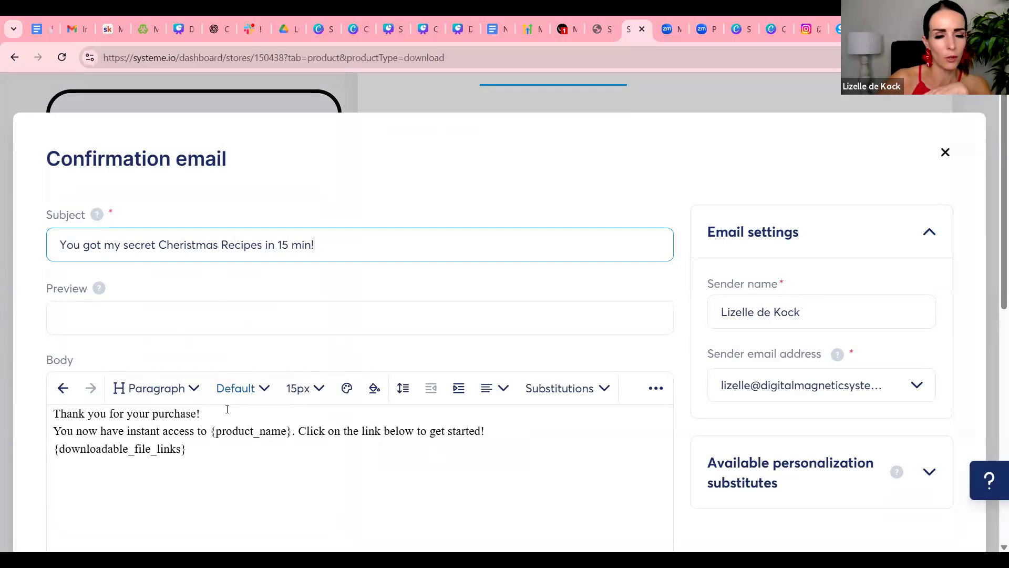
# Check the placeholders and available substitutions in the confirmation email's body, and save the email
pyautogui.scroll(-1, 229, 413)
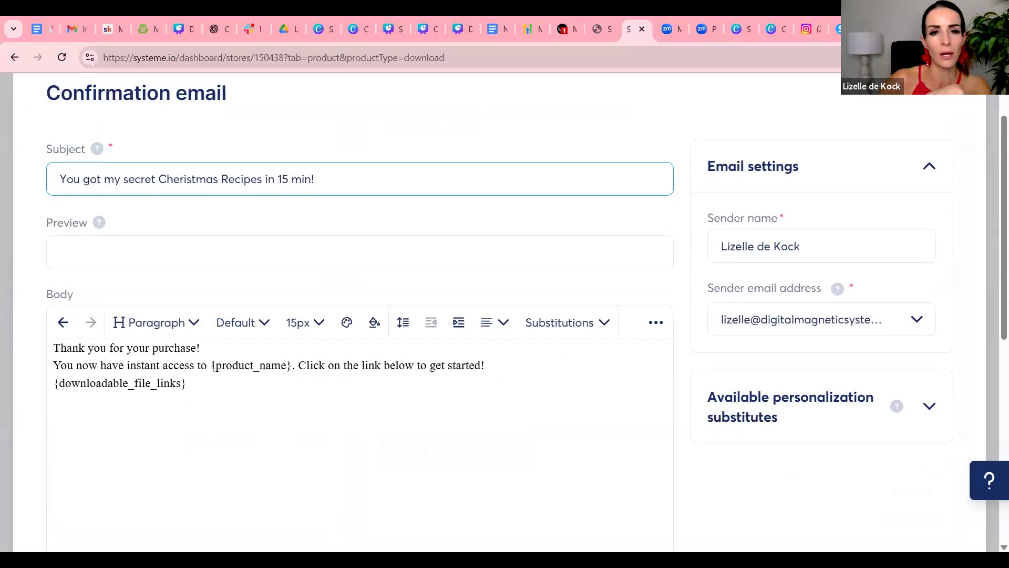
pyautogui.moveTo(211, 366); pyautogui.dragTo(298, 398)
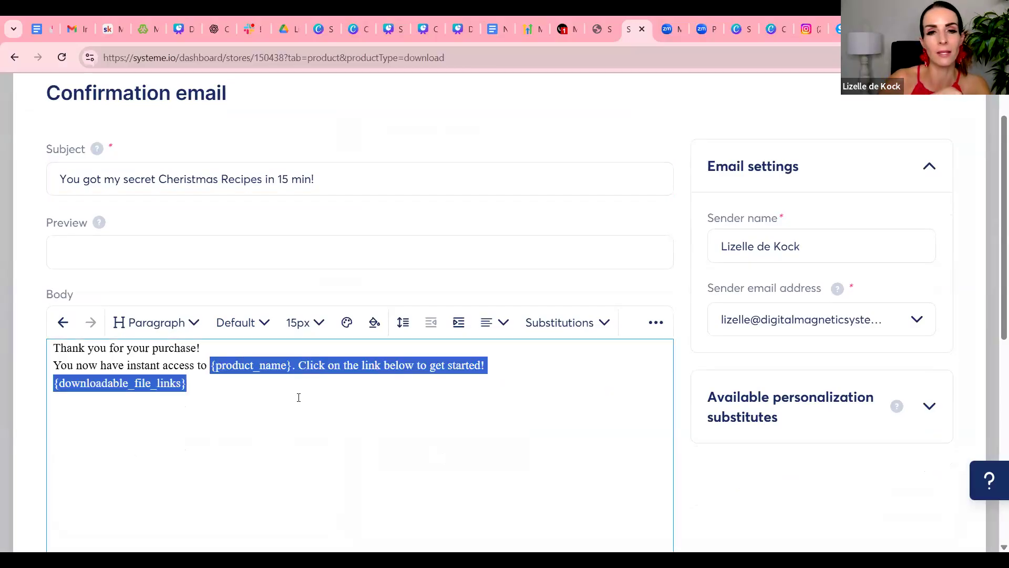
pyautogui.click(298, 398)
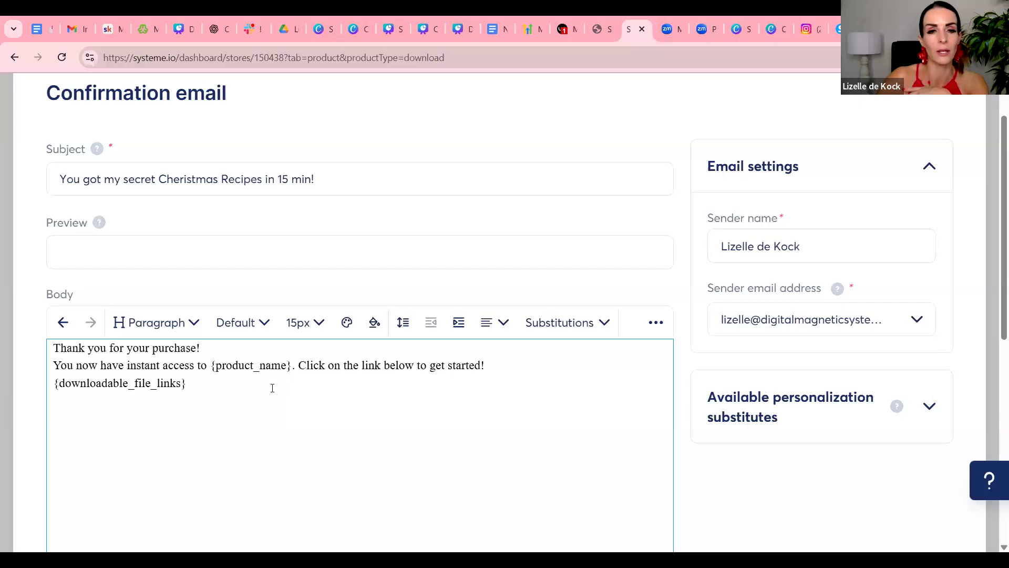
pyautogui.moveTo(187, 388); pyautogui.dragTo(181, 384)
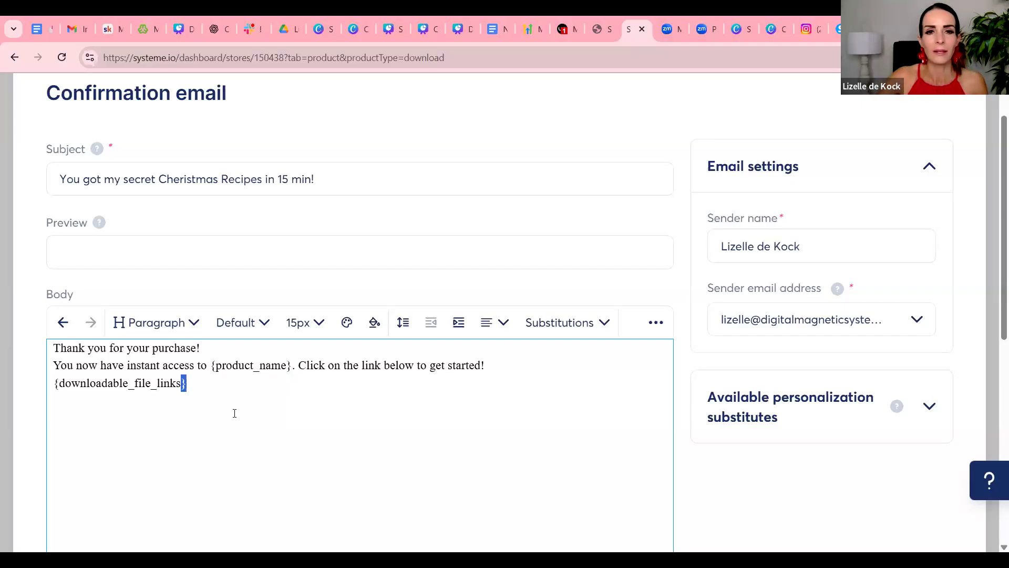
pyautogui.click(605, 324)
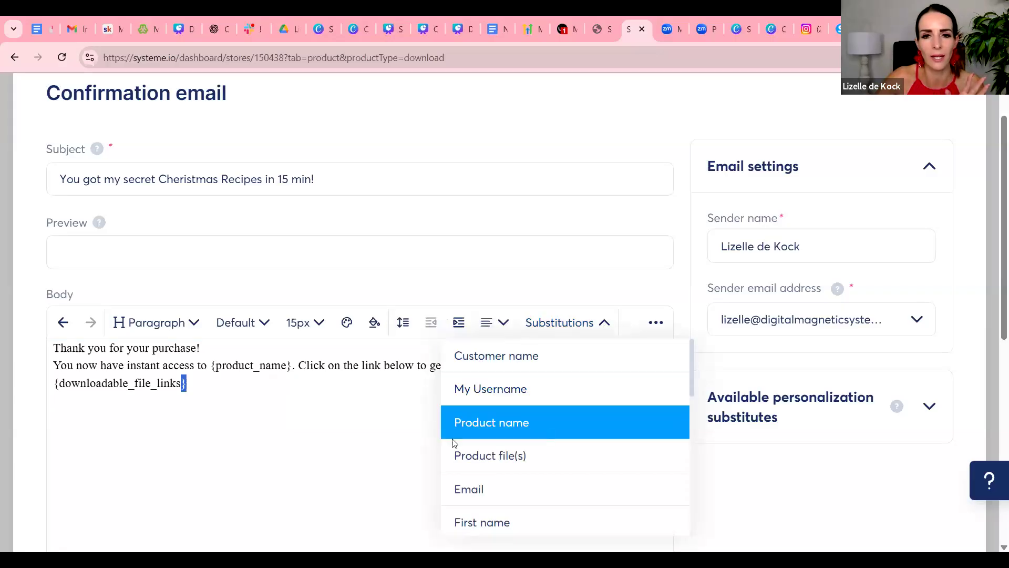
pyautogui.click(365, 448)
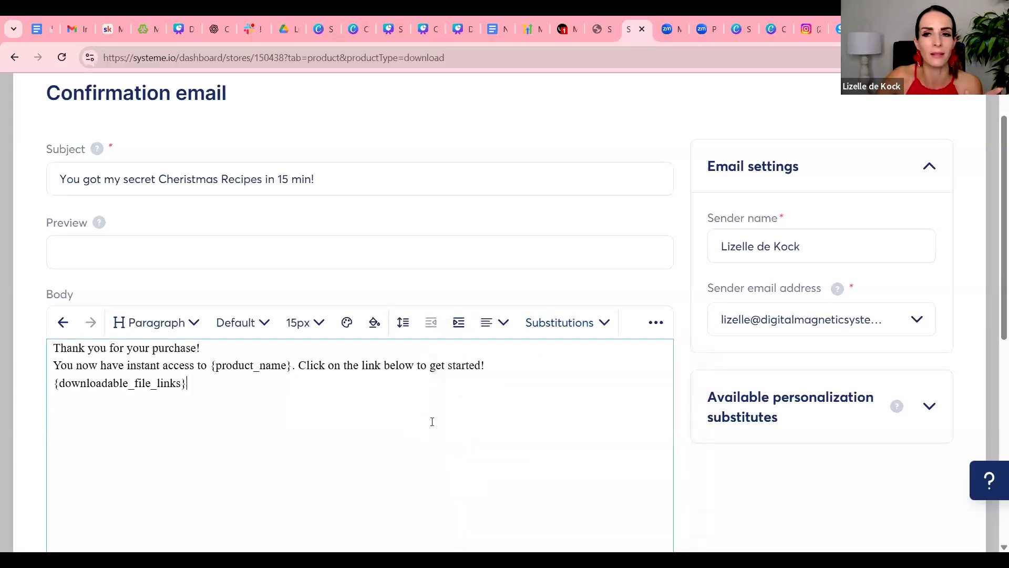
pyautogui.scroll(-8, 429, 421)
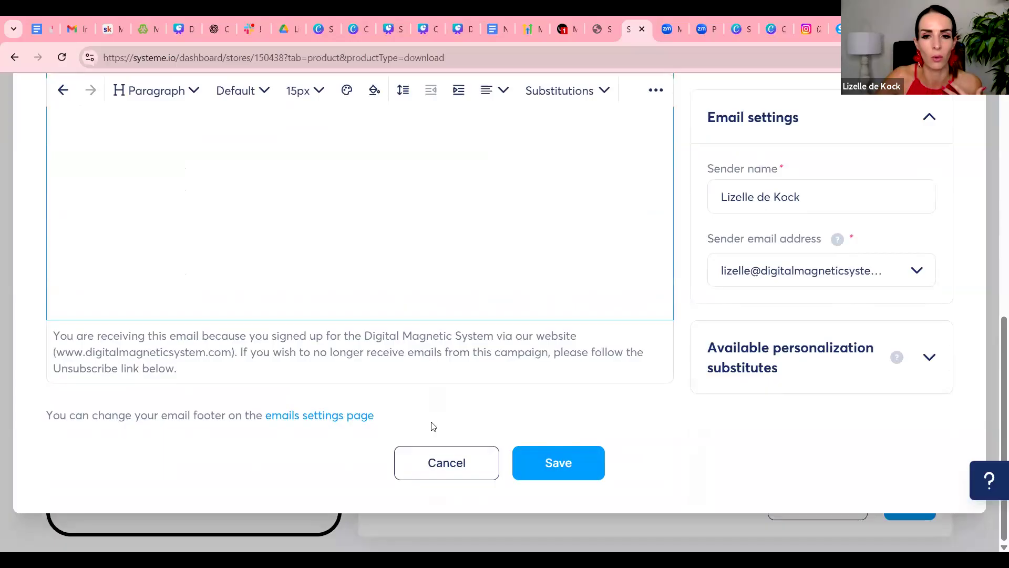
pyautogui.click(538, 458)
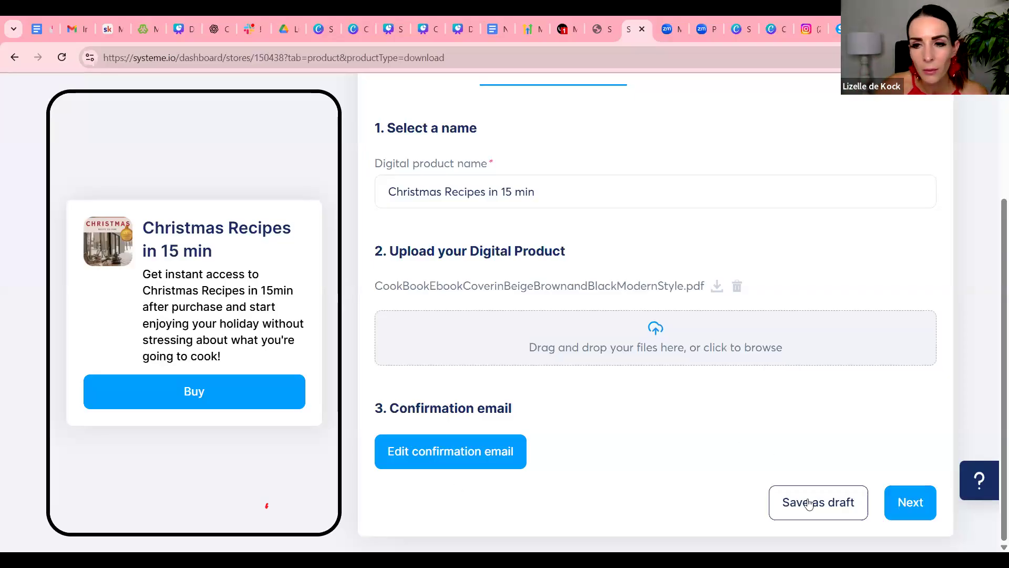
# Continue to the checkout page settings and look over its image, title and description
pyautogui.click(910, 504)
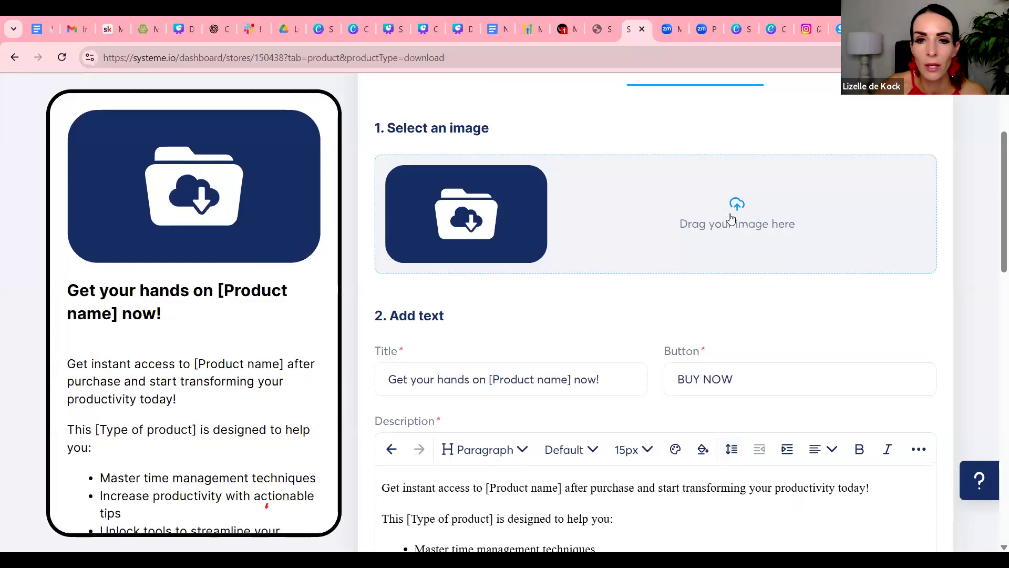
pyautogui.scroll(-1, 725, 278)
pyautogui.scroll(-2, 725, 277)
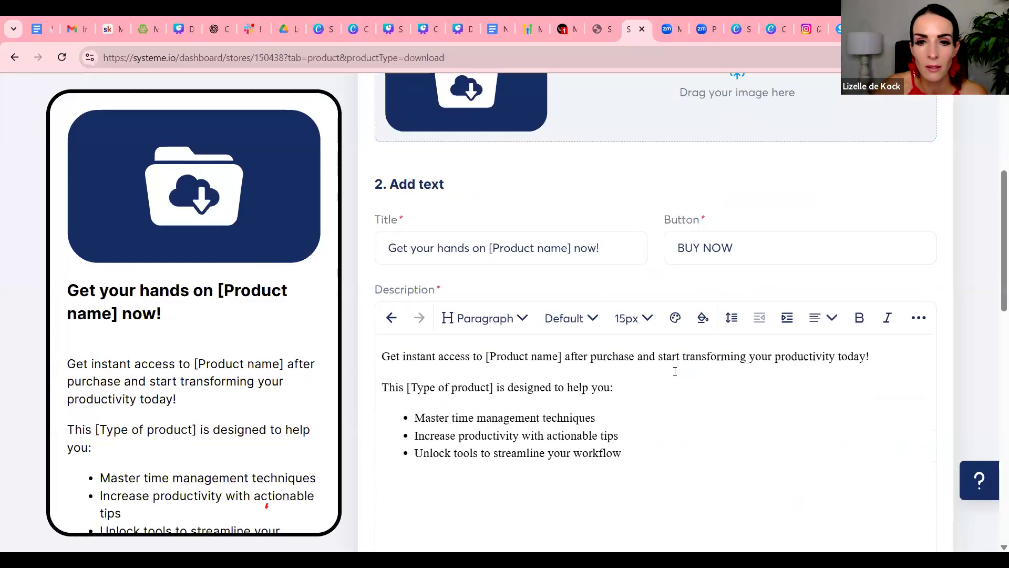
pyautogui.scroll(4, 613, 382)
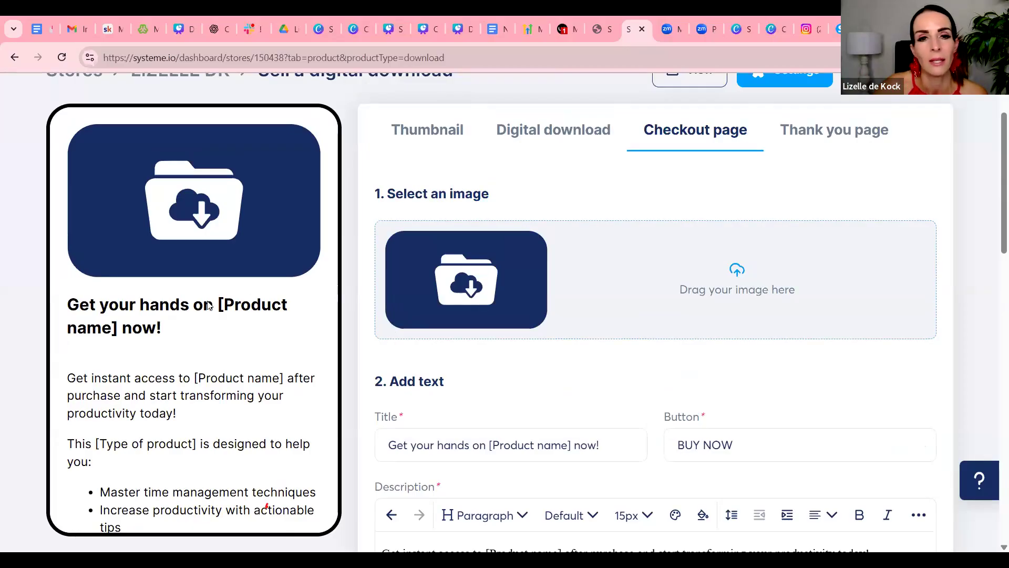
pyautogui.scroll(-3, 481, 321)
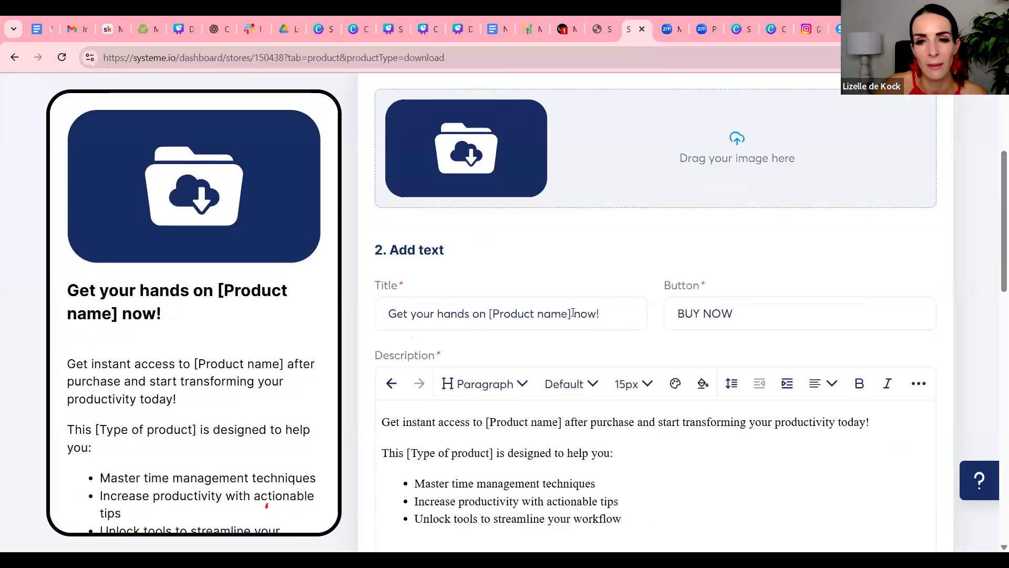
# Replace the "[Product name]" placeholder in the checkout page title with "Christmas Recipes in 15 min"
pyautogui.moveTo(573, 313); pyautogui.dragTo(561, 313)
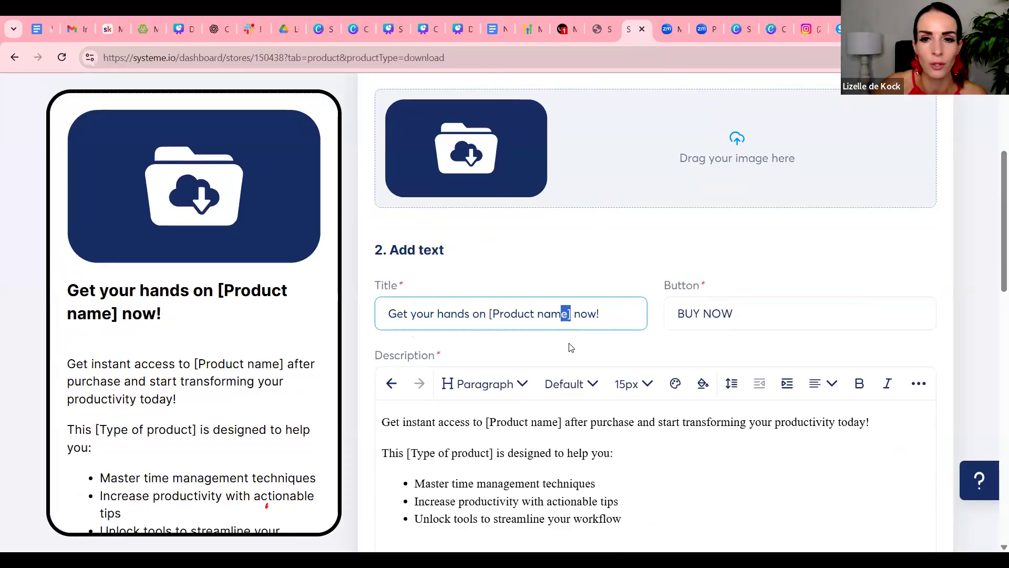
pyautogui.moveTo(571, 314); pyautogui.dragTo(488, 314)
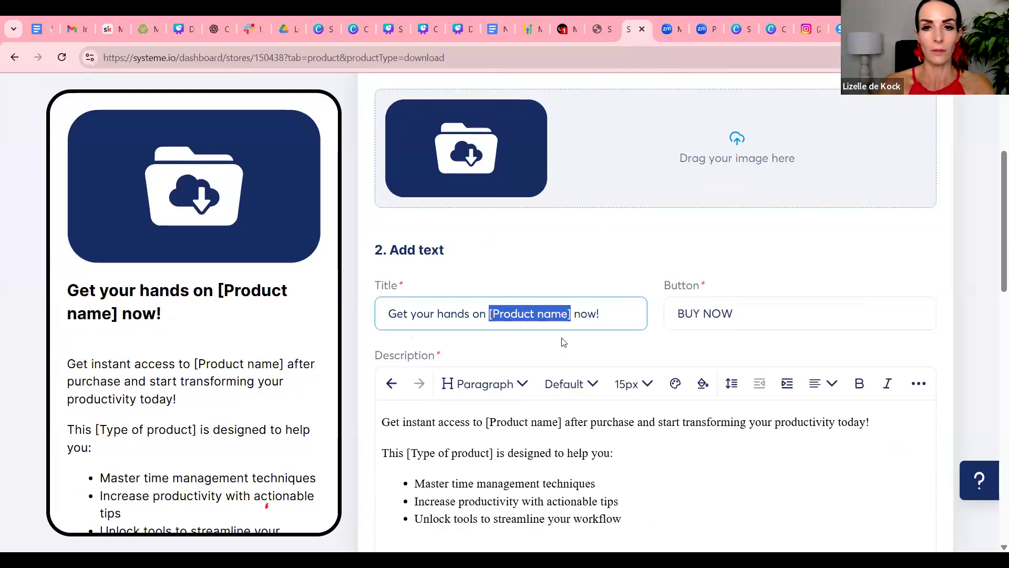
pyautogui.write('Christmas ')
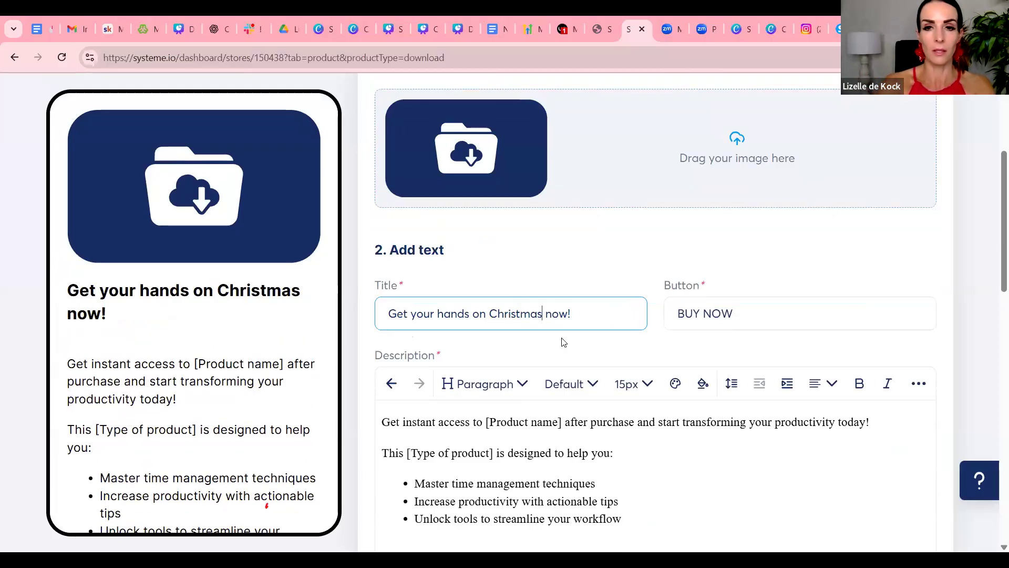
pyautogui.write('Recipes in 1')
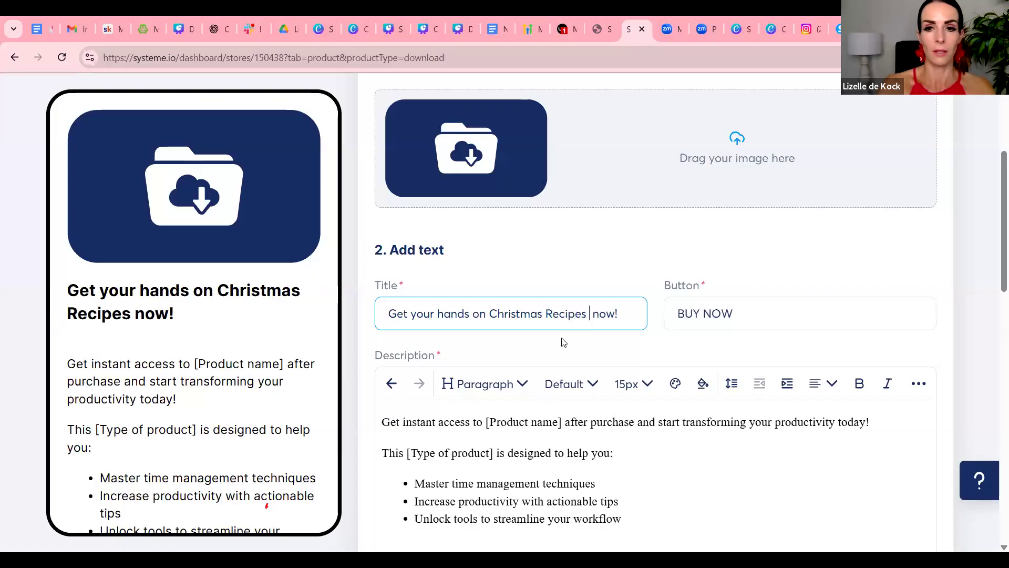
pyautogui.write('5 min')
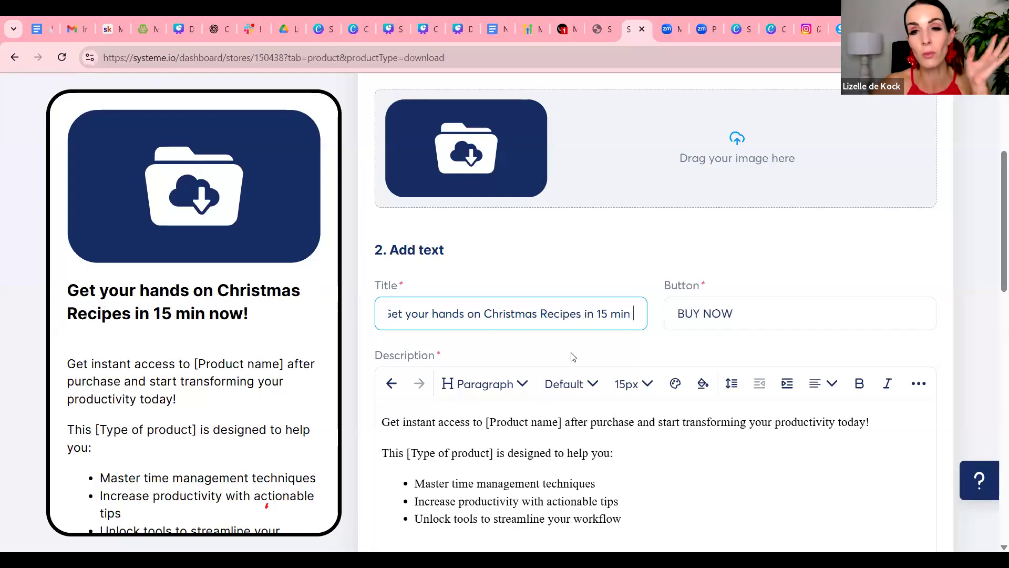
# Replace the "[Product name]" placeholder in the checkout page description with "my Christmas recipe in 15 min e-book"
pyautogui.scroll(-2, 724, 396)
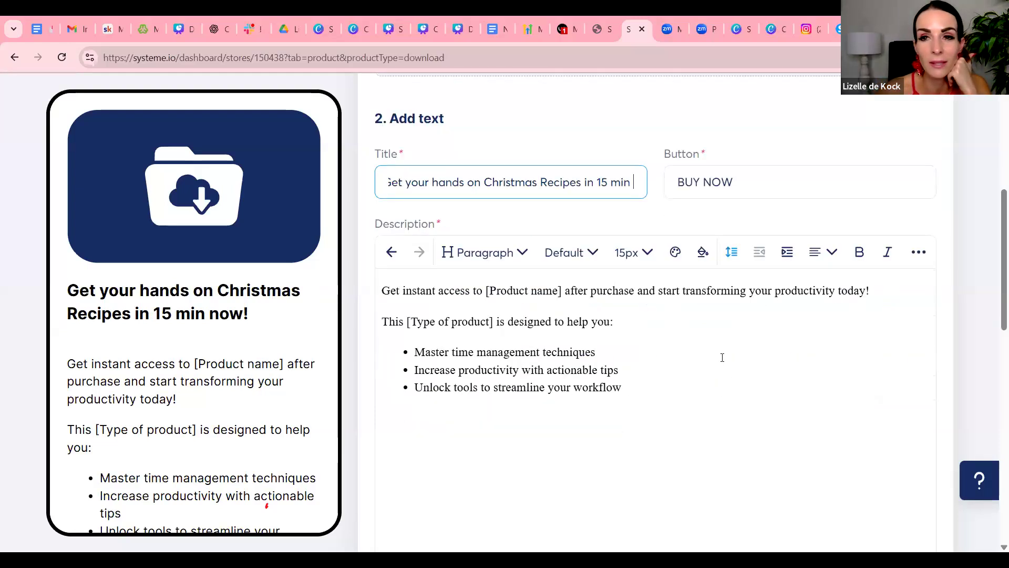
pyautogui.click(489, 289)
pyautogui.press('BackSpace')
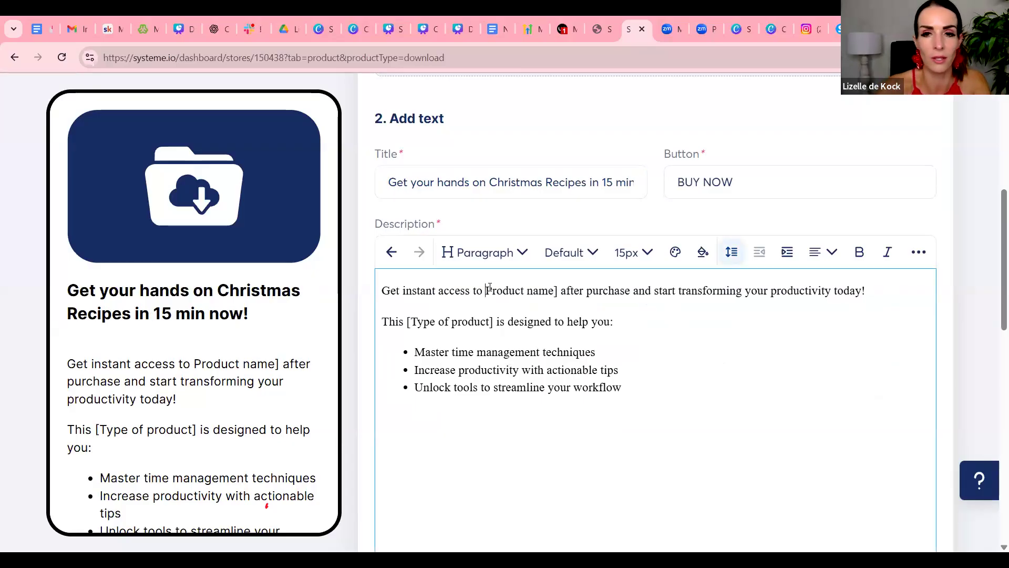
pyautogui.moveTo(548, 289); pyautogui.dragTo(487, 299)
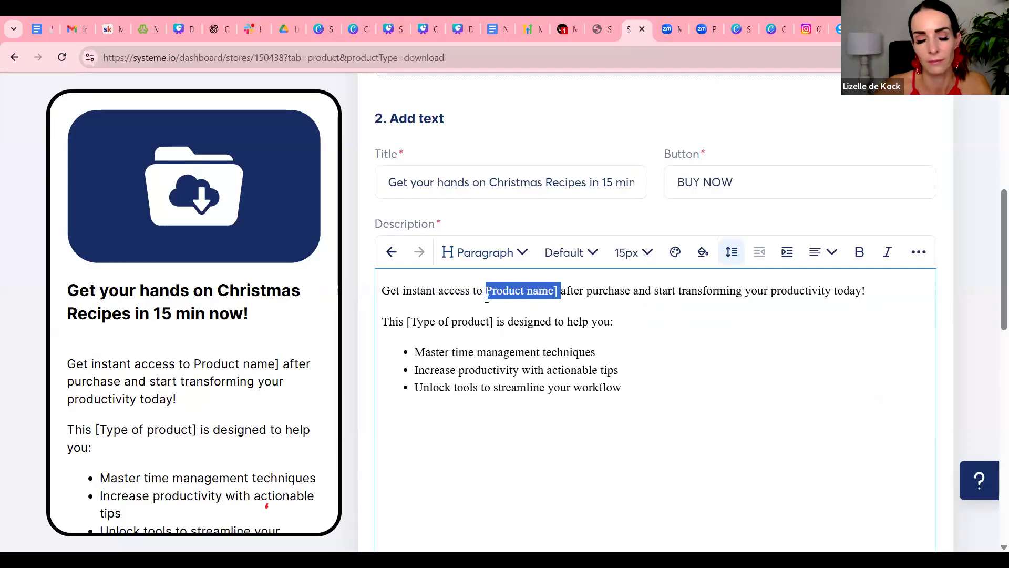
pyautogui.write('you')
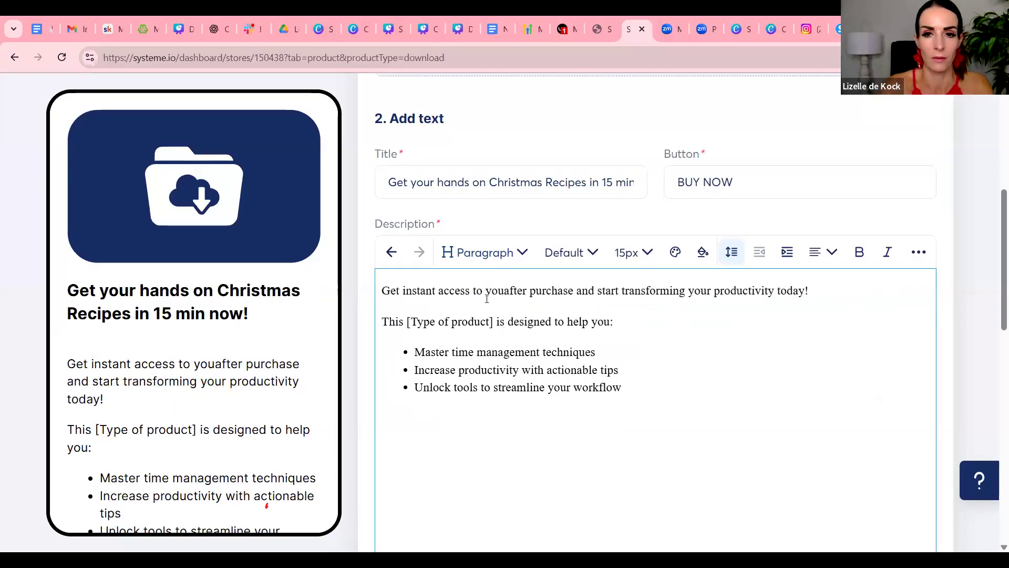
pyautogui.press('BackSpace')
pyautogui.press('BackSpace')
pyautogui.press('BackSpace')
pyautogui.write('my Christma')
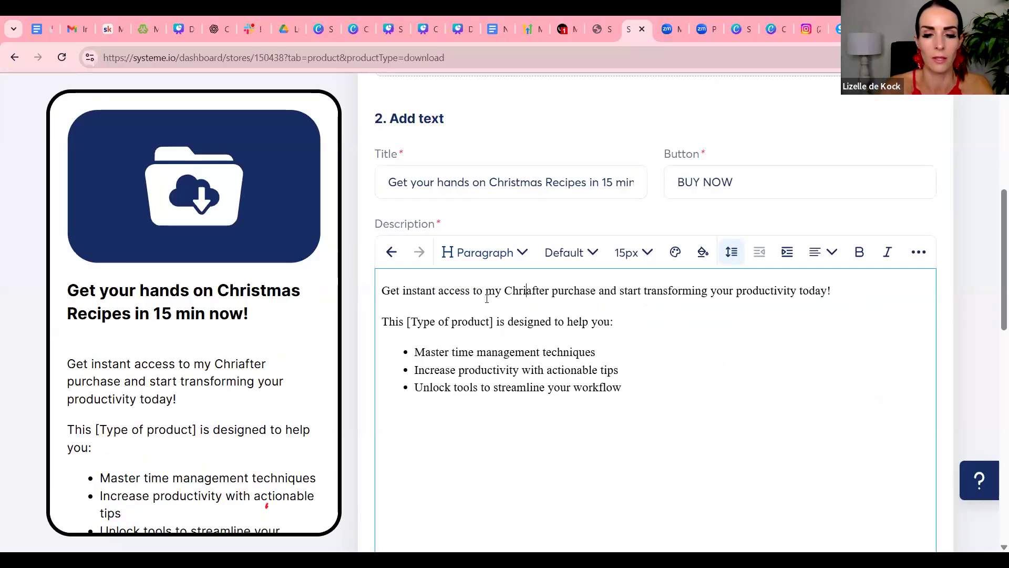
pyautogui.write('s recip')
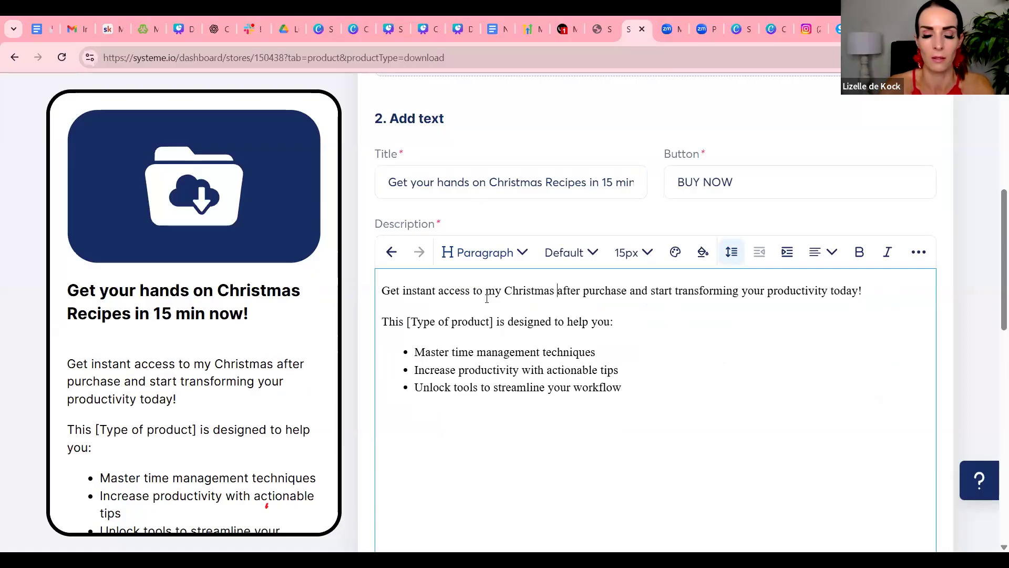
pyautogui.write('e in 15 min e-book')
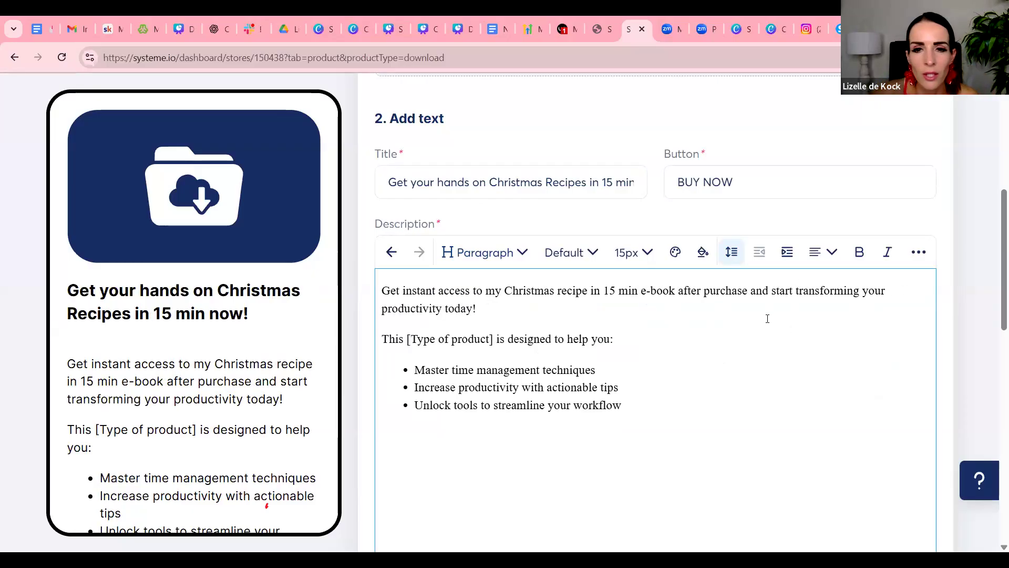
# Look over the checkout page's image, customer info fields, price plans and payment methods sections
pyautogui.scroll(-10, 768, 301)
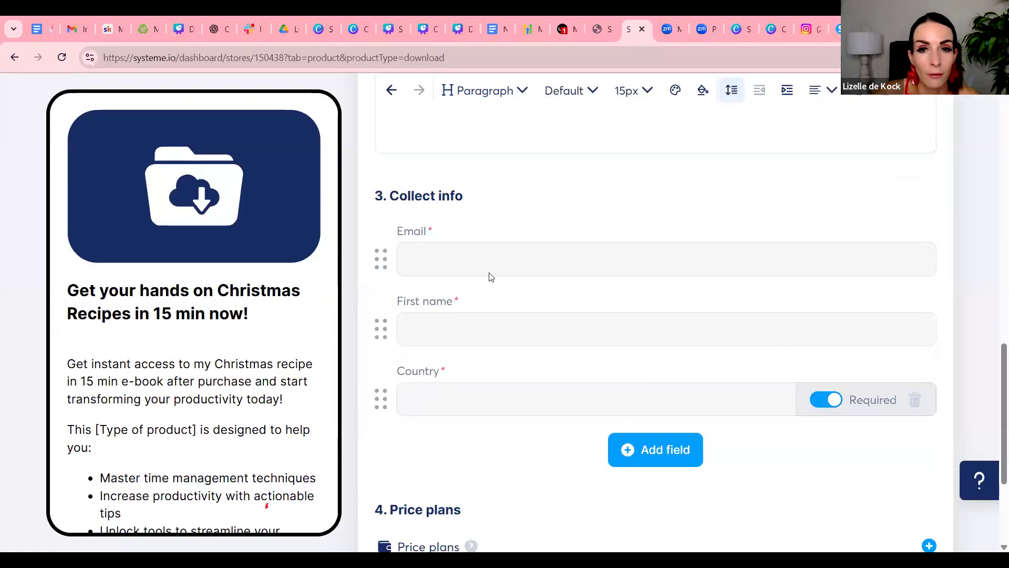
pyautogui.scroll(8, 569, 300)
pyautogui.scroll(5, 571, 310)
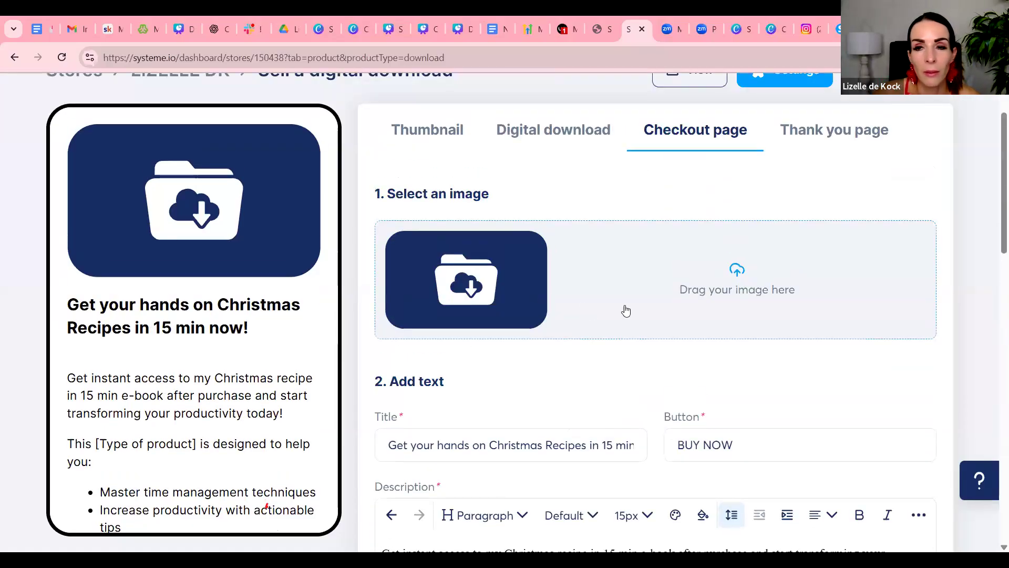
pyautogui.scroll(-10, 627, 309)
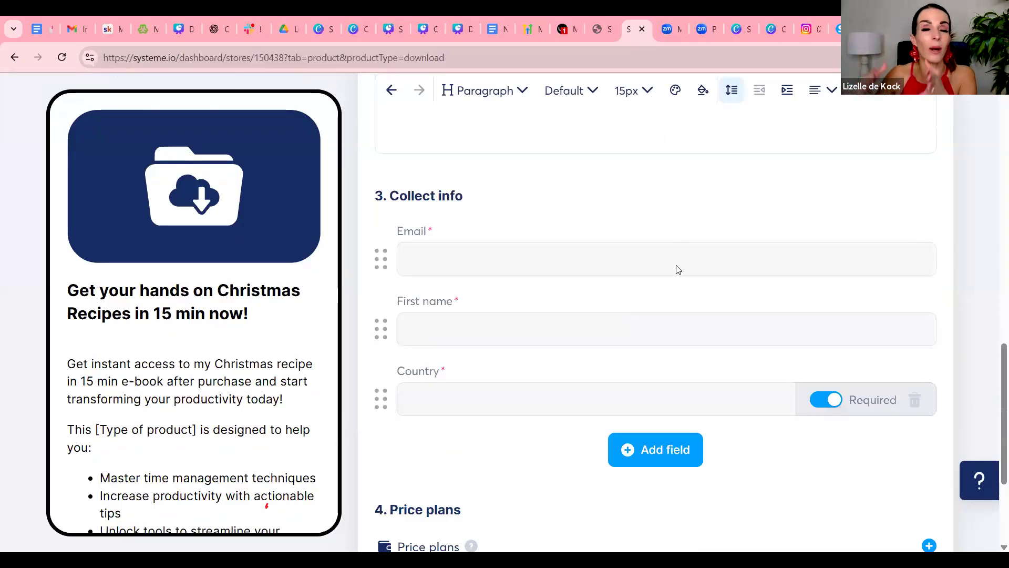
pyautogui.scroll(-2, 579, 294)
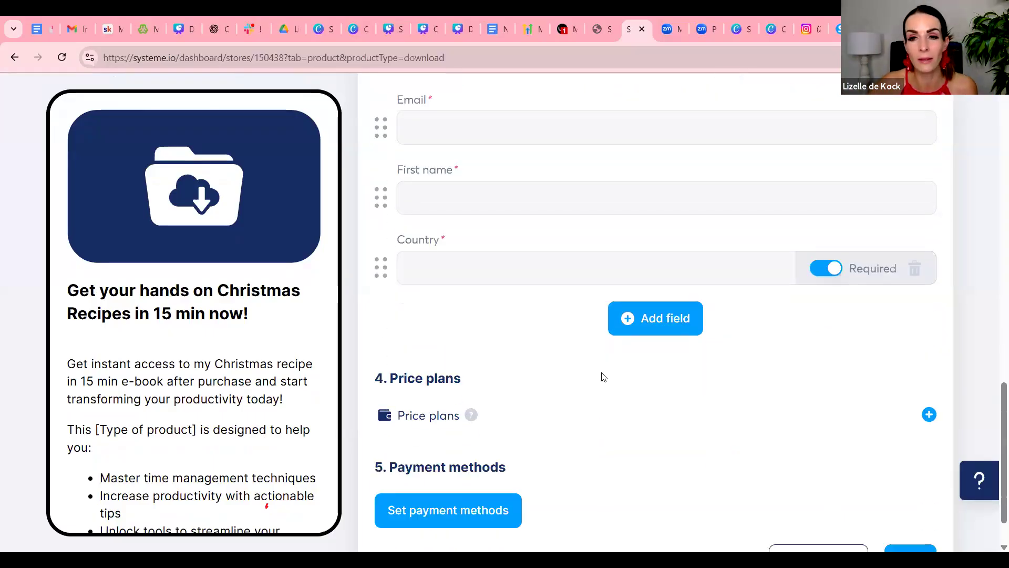
pyautogui.scroll(-1, 607, 372)
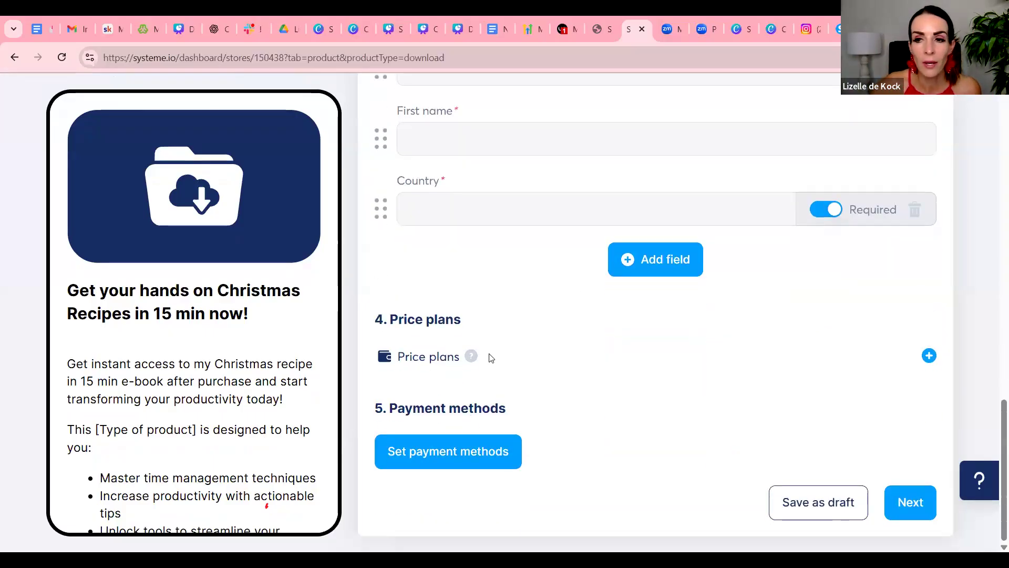
# Add a price plan of type One-time payment to the checkout page and open the form for creating a new plan
pyautogui.click(929, 356)
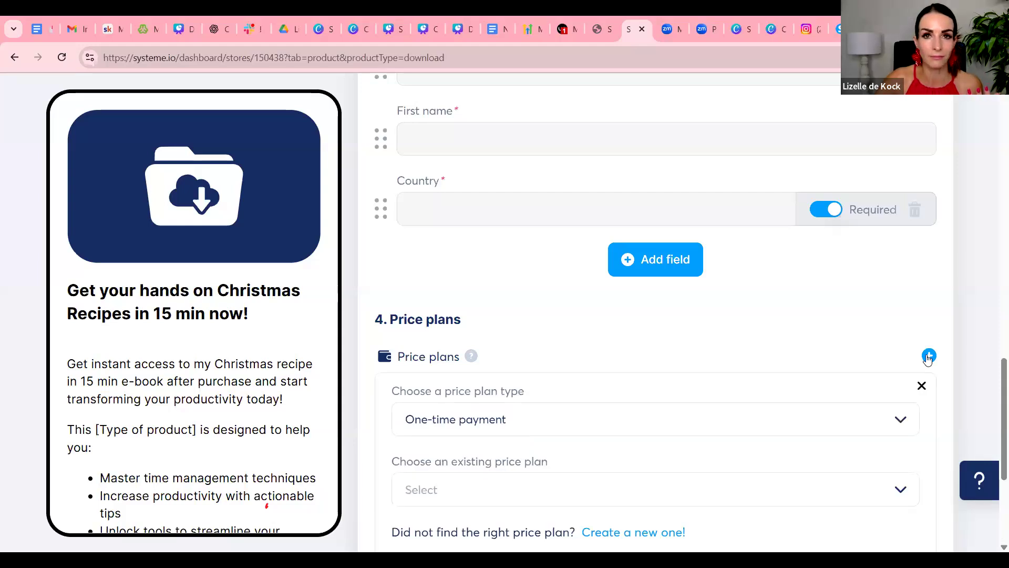
pyautogui.scroll(-3, 929, 359)
pyautogui.scroll(-1, 928, 358)
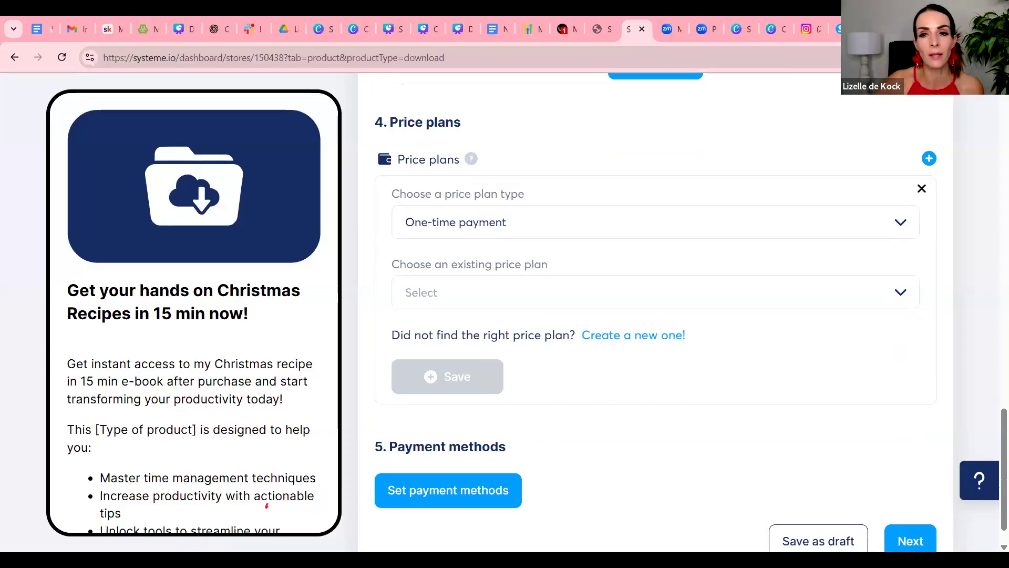
pyautogui.scroll(-1, 770, 424)
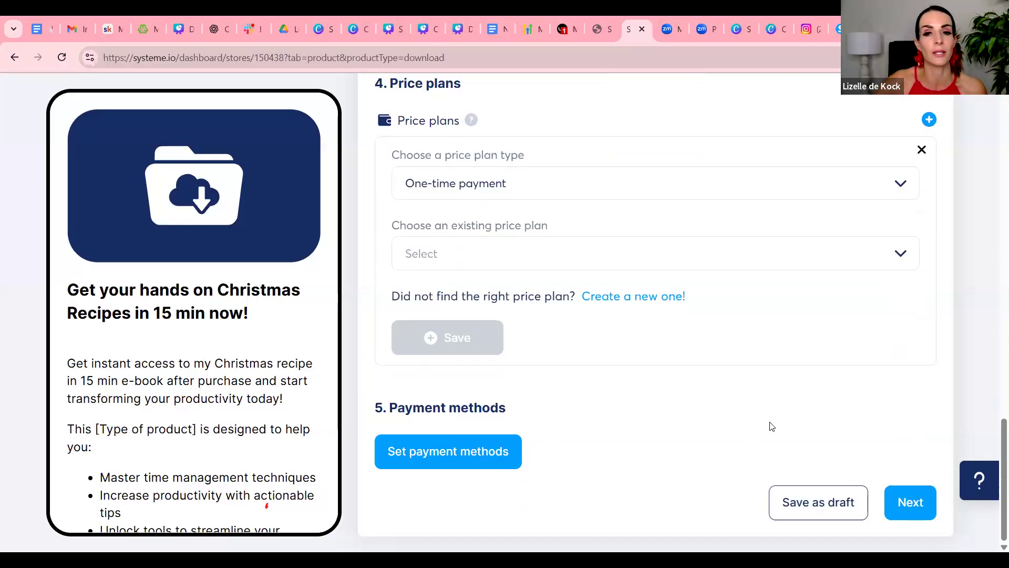
pyautogui.scroll(1, 771, 426)
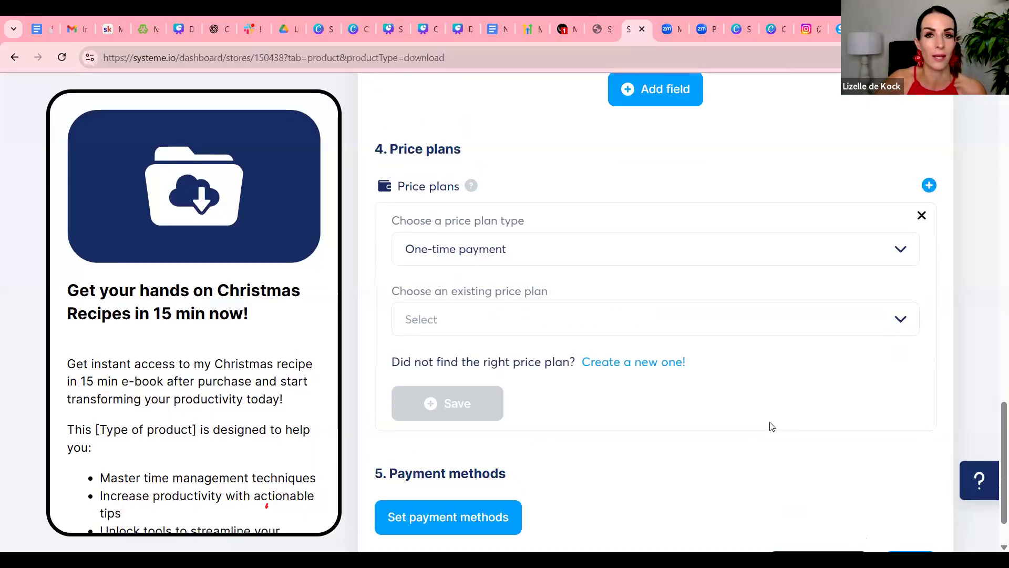
pyautogui.scroll(8, 771, 425)
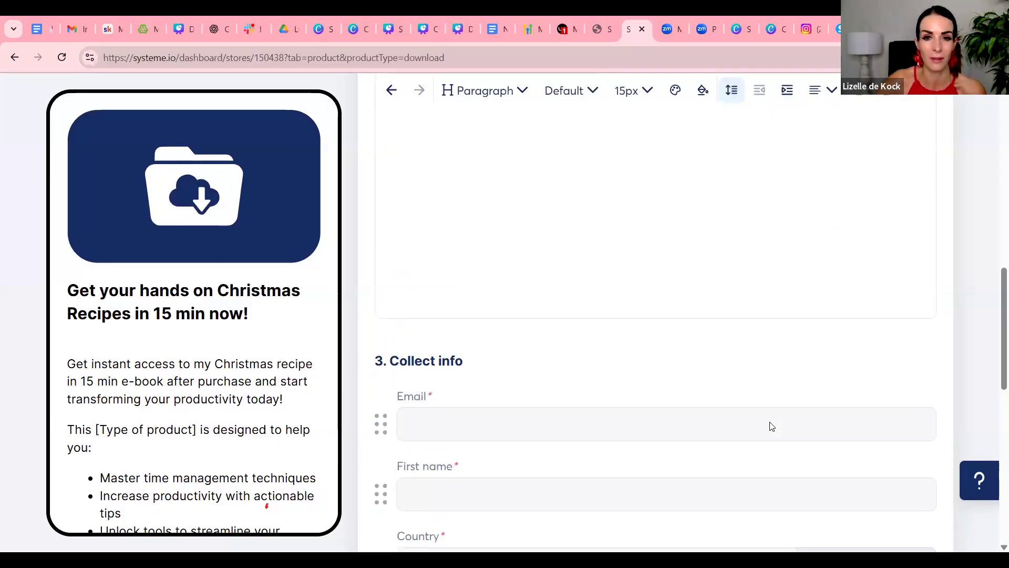
pyautogui.scroll(1, 768, 423)
pyautogui.scroll(-8, 787, 349)
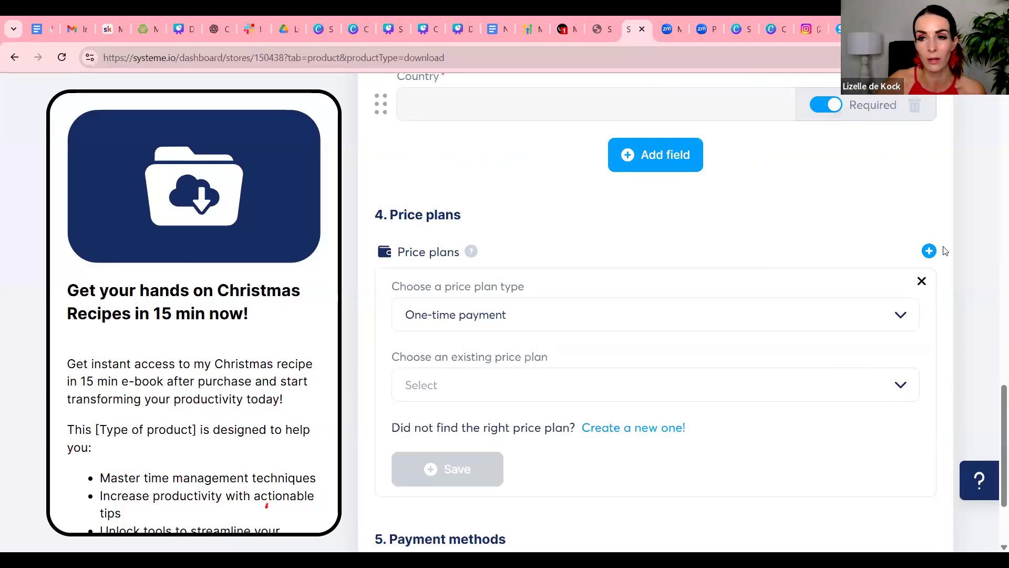
pyautogui.click(528, 323)
pyautogui.click(591, 333)
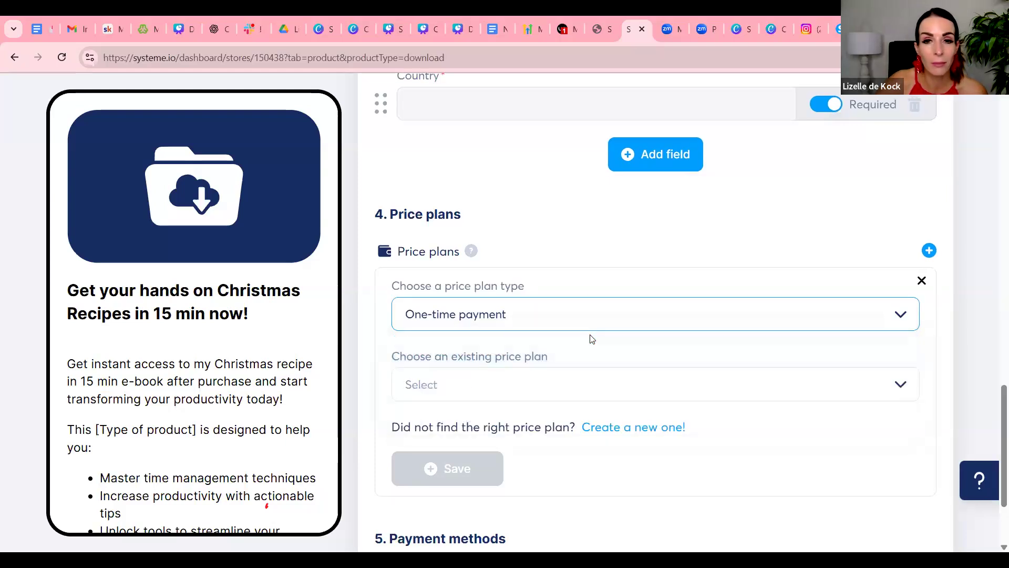
pyautogui.click(661, 429)
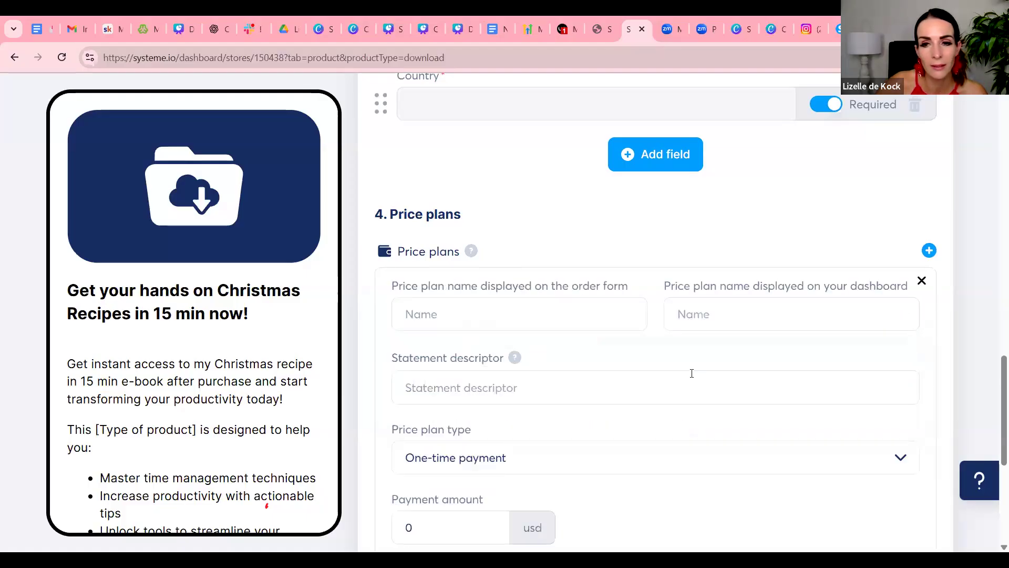
pyautogui.scroll(-3, 547, 315)
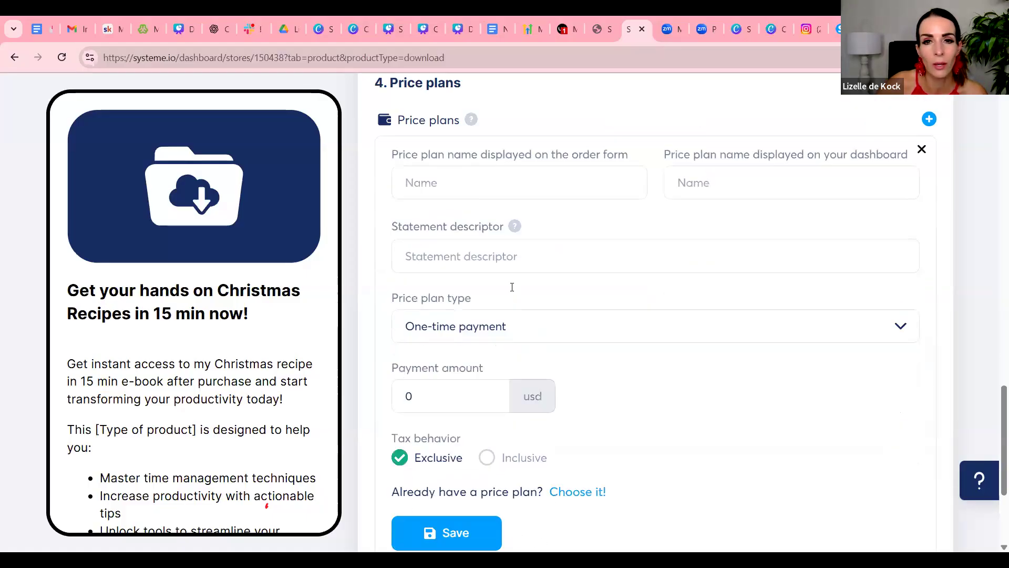
pyautogui.click(462, 196)
pyautogui.write('test')
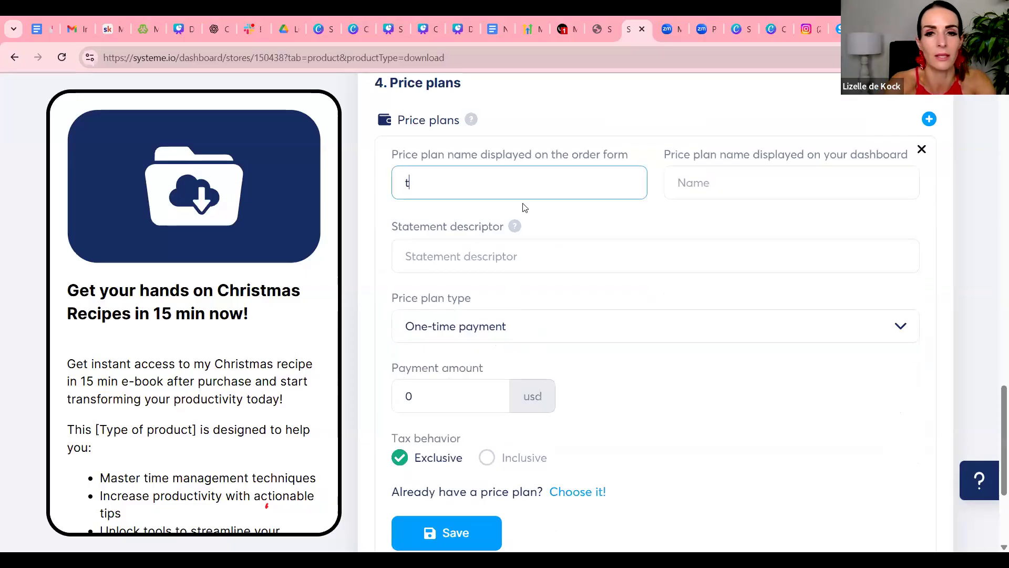
pyautogui.press('BackSpace')
pyautogui.press('BackSpace')
pyautogui.write('st')
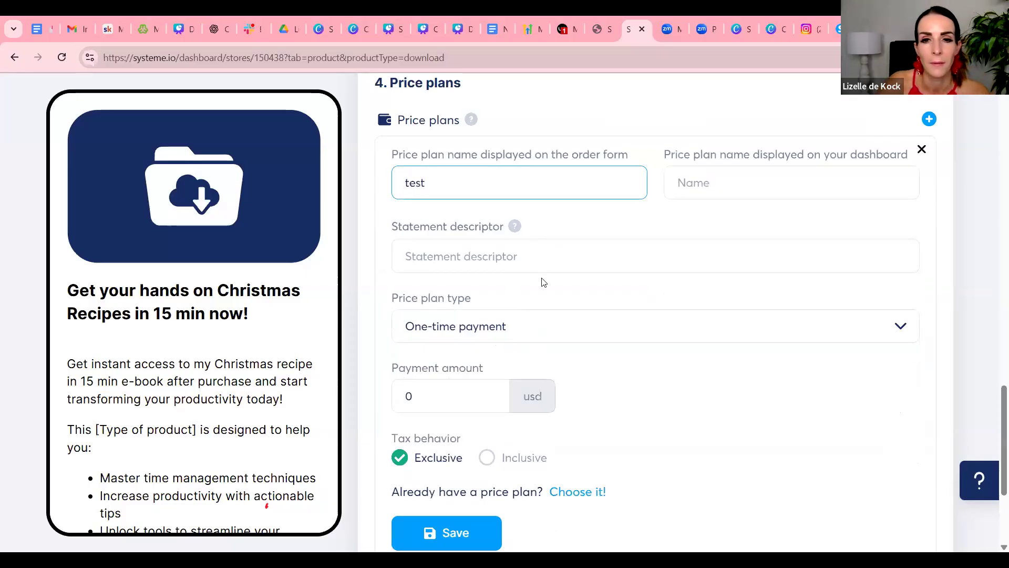
pyautogui.scroll(-2, 540, 282)
pyautogui.scroll(2, 557, 262)
pyautogui.click(732, 188)
pyautogui.write('tst')
# Set the new price plan's order form name, dashboard name and statement descriptor to "Christmas recipes"
pyautogui.moveTo(443, 181); pyautogui.dragTo(354, 166)
pyautogui.write('Chrs')
pyautogui.press('BackSpace')
pyautogui.write('istmas recipe')
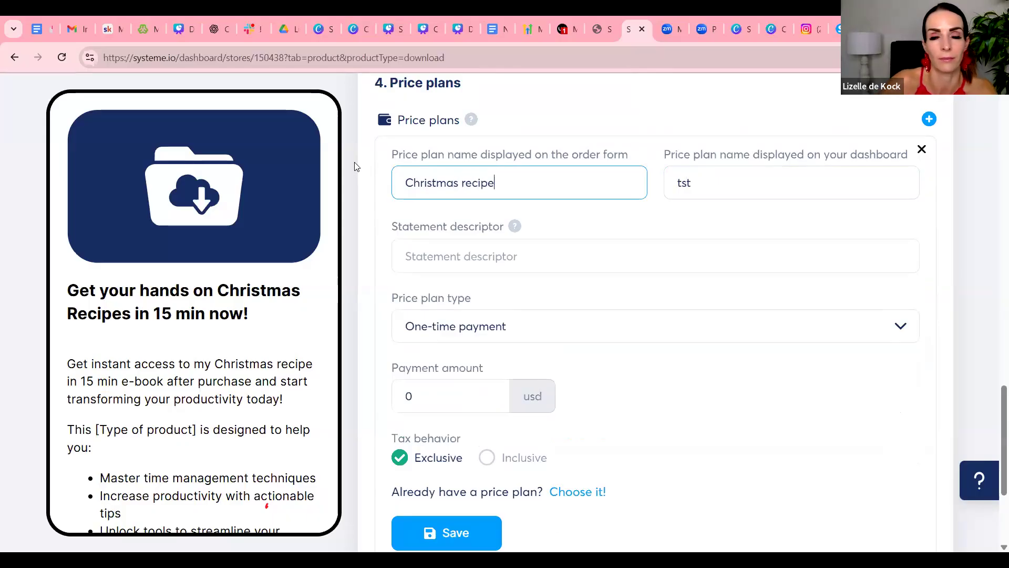
pyautogui.write('s')
pyautogui.moveTo(500, 183); pyautogui.dragTo(403, 182)
pyautogui.rightClick(427, 194)
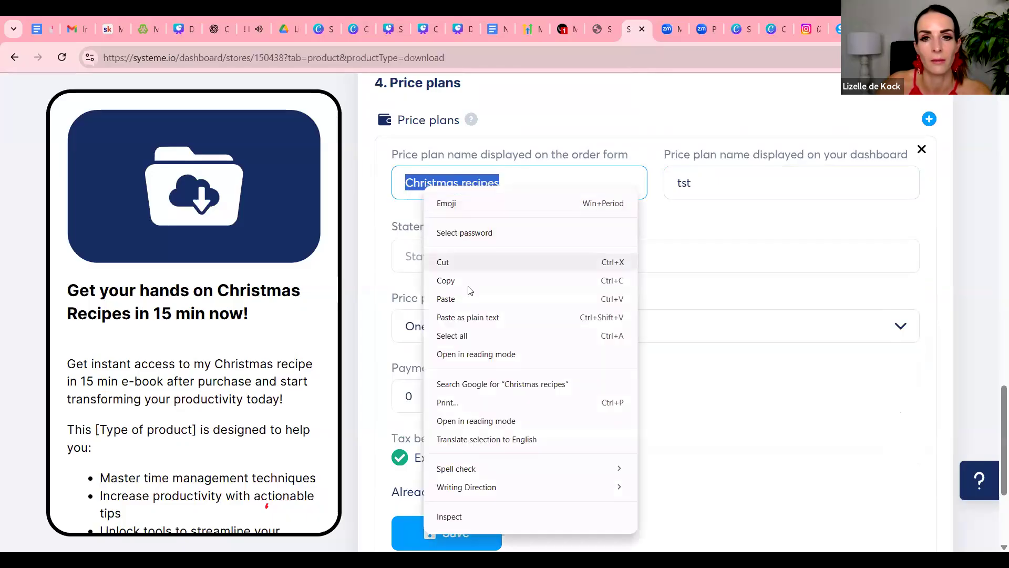
pyautogui.click(467, 282)
pyautogui.click(674, 184)
pyautogui.doubleClick(674, 184)
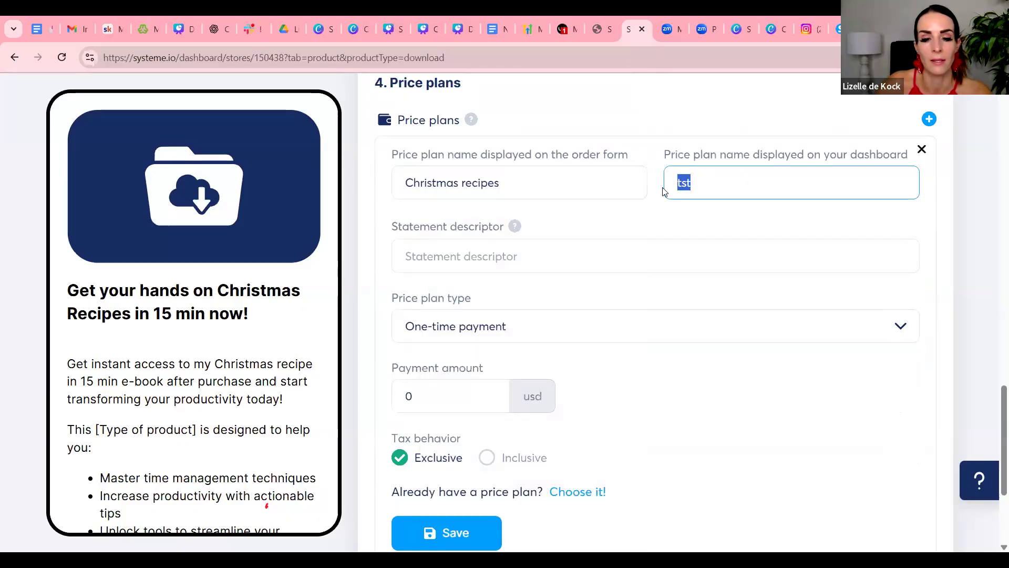
pyautogui.hotkey('ctrl', 'v')
pyautogui.click(478, 252)
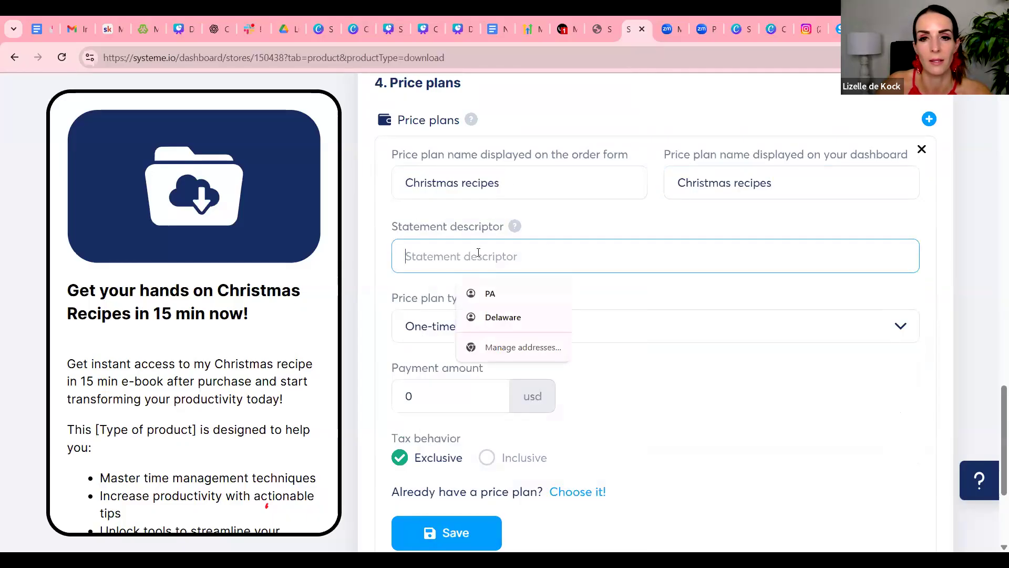
pyautogui.hotkey('ctrl', 'v')
# Set the price plan's payment amount to 17 usd and save the plan
pyautogui.scroll(-2, 589, 260)
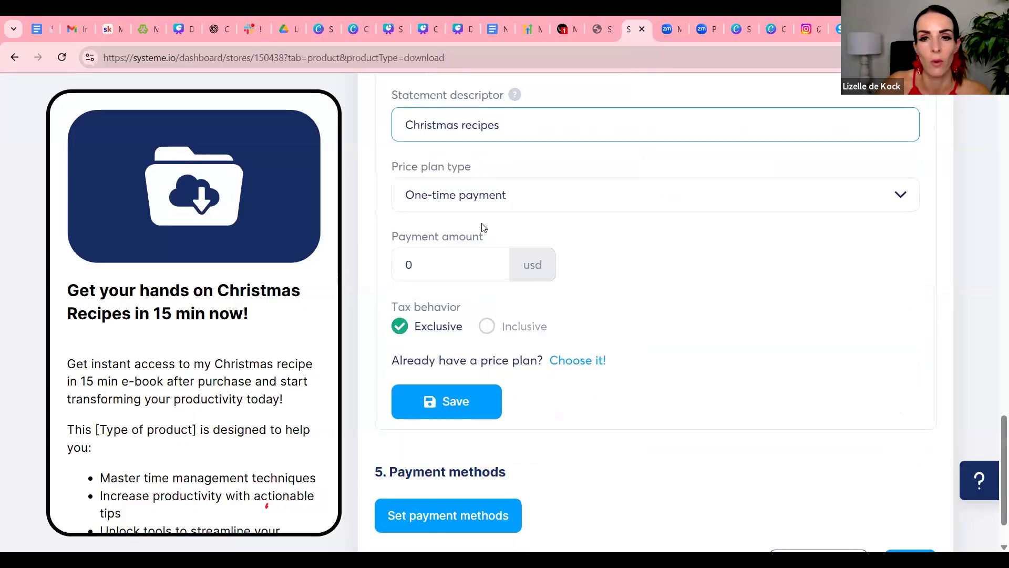
pyautogui.click(435, 264)
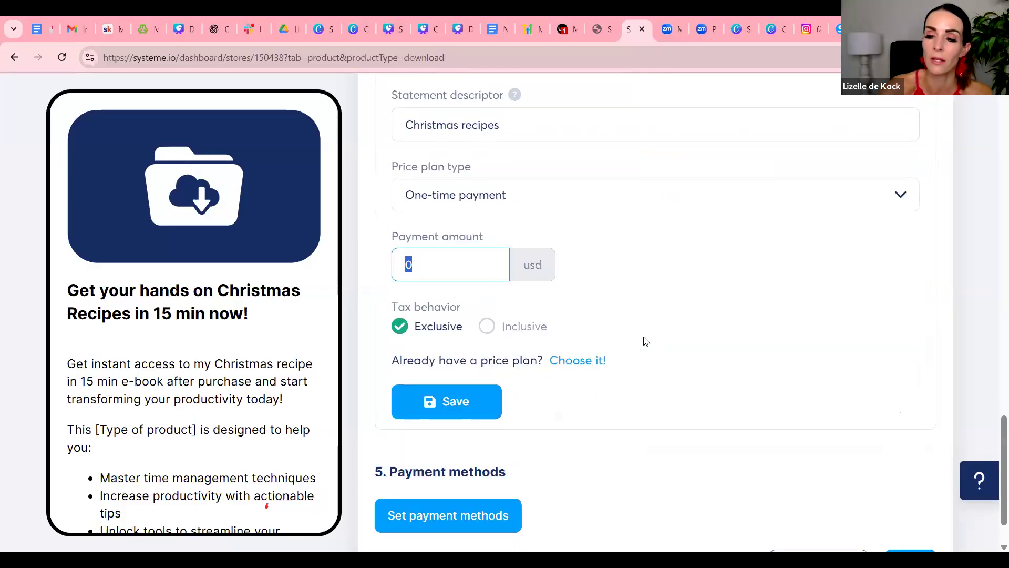
pyautogui.write('2')
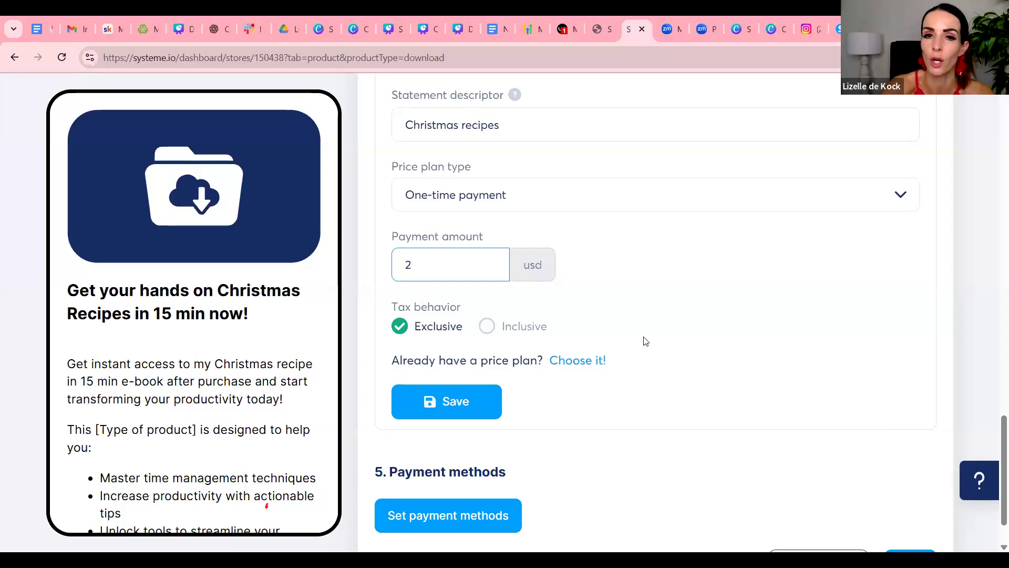
pyautogui.write('7')
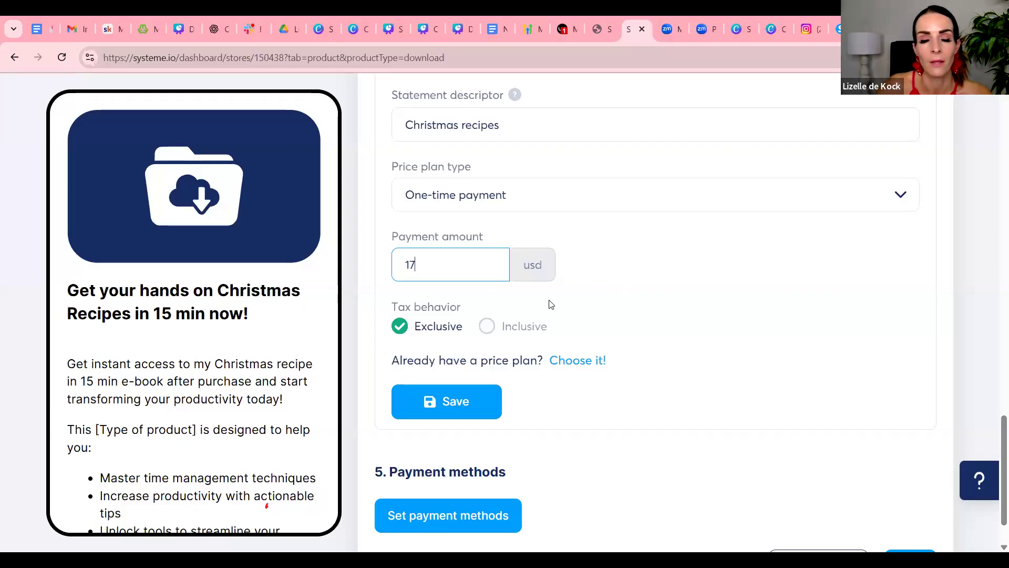
pyautogui.scroll(-2, 544, 336)
pyautogui.click(463, 343)
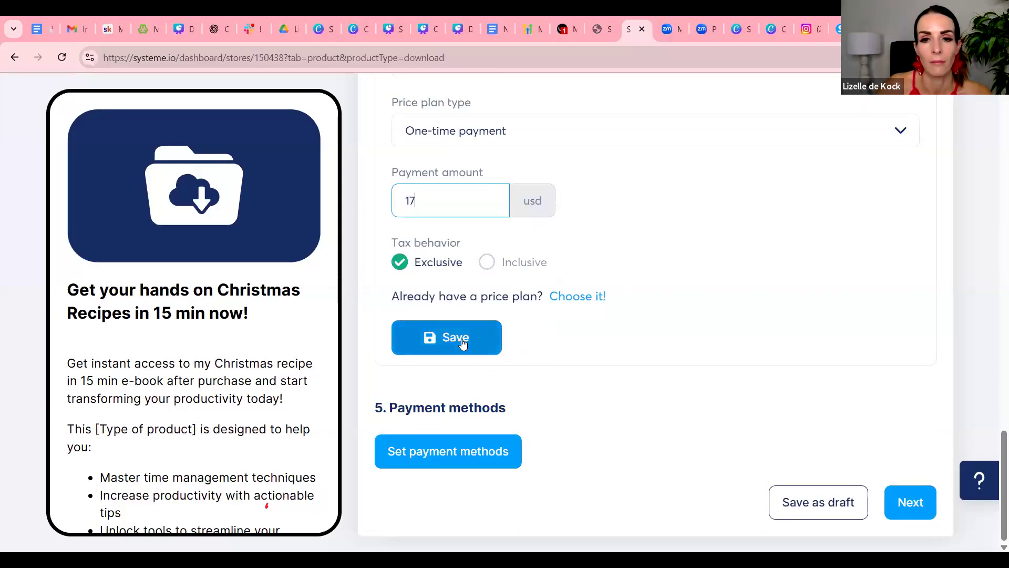
pyautogui.click(463, 341)
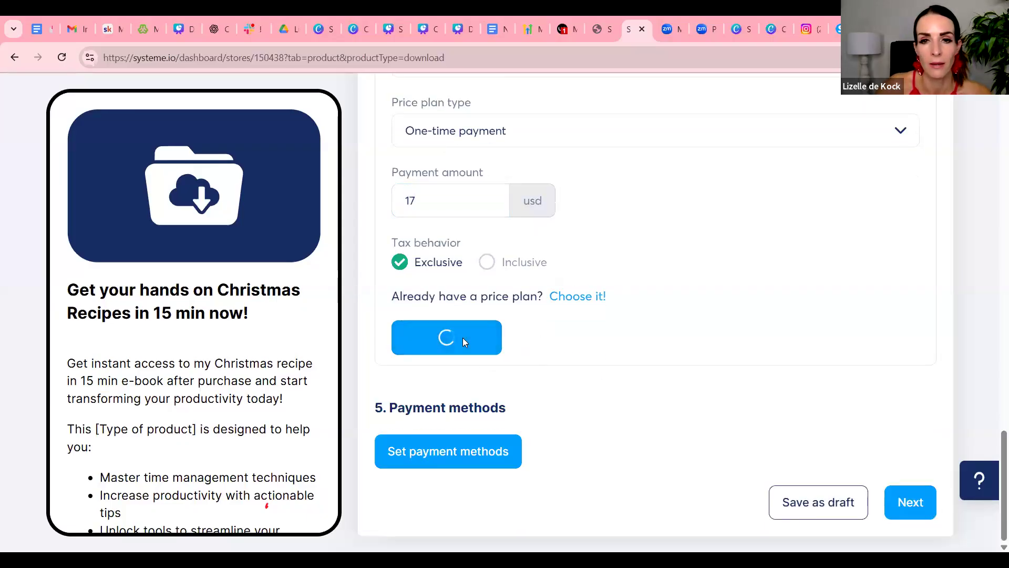
# Set PayPal as the accepted payment method in U.S. Dollar for the checkout page and save it
pyautogui.click(458, 452)
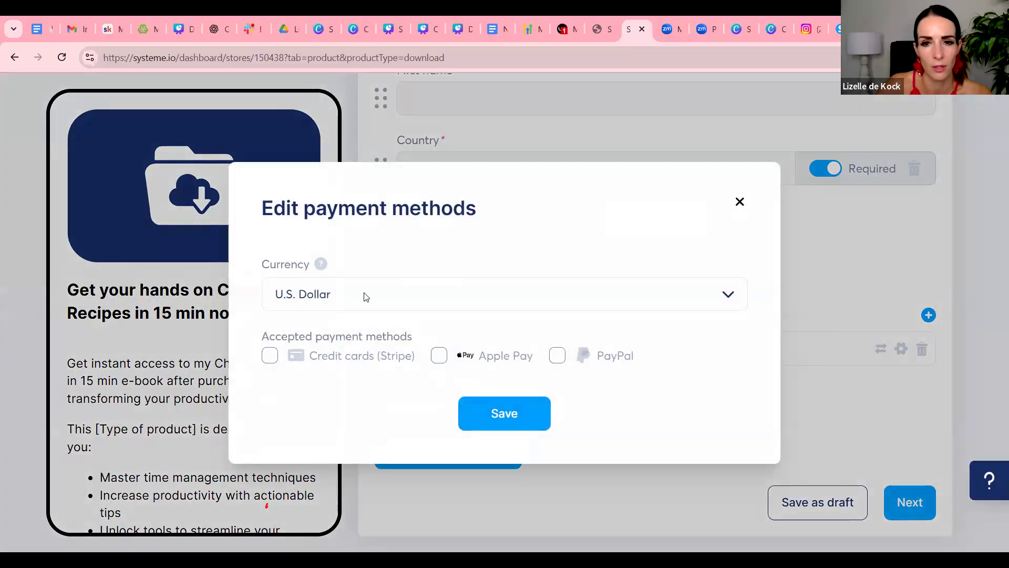
pyautogui.click(557, 357)
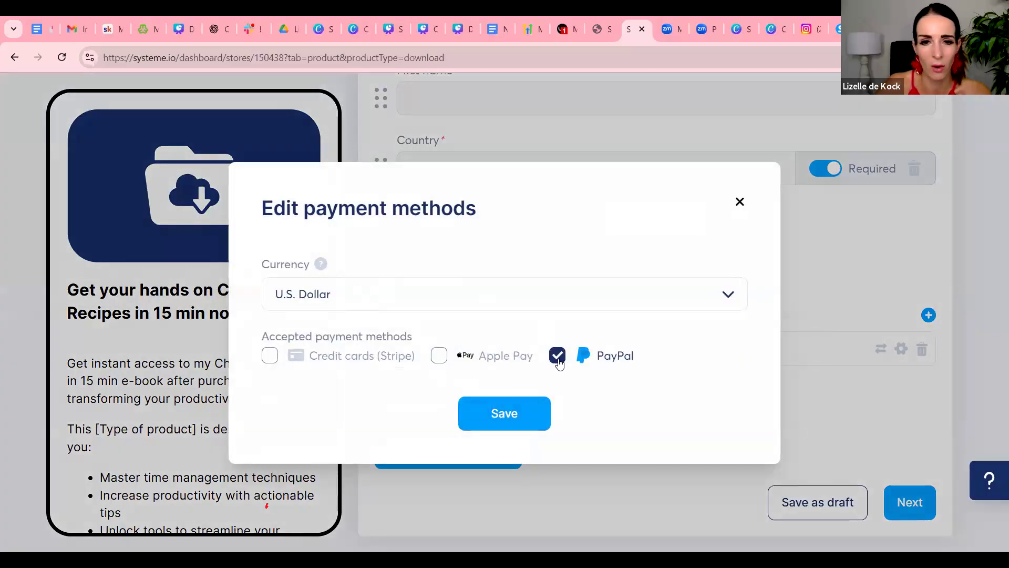
pyautogui.click(528, 418)
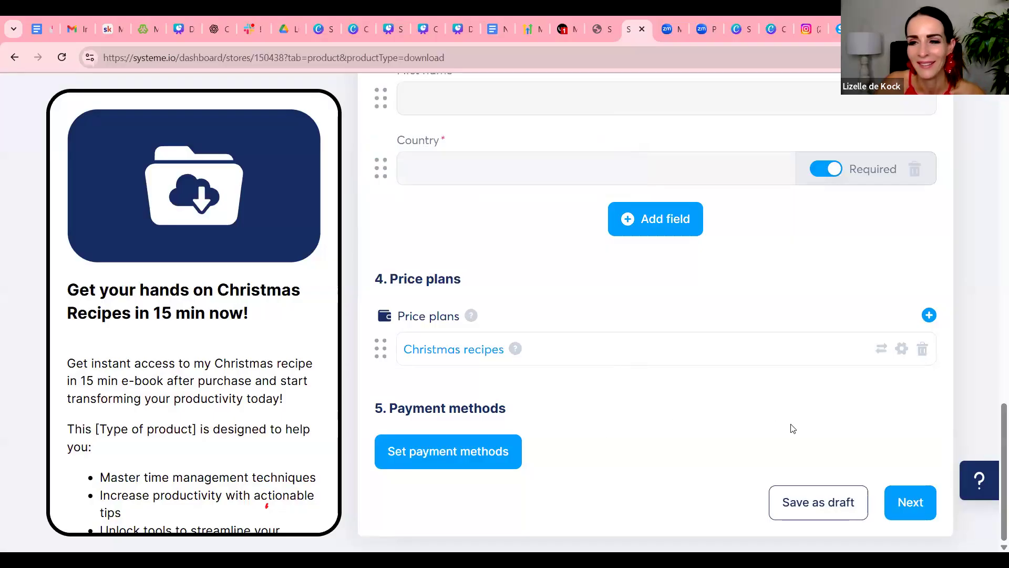
# Make the Country field optional in the checkout page's customer info and continue to the thank you page
pyautogui.scroll(10, 646, 313)
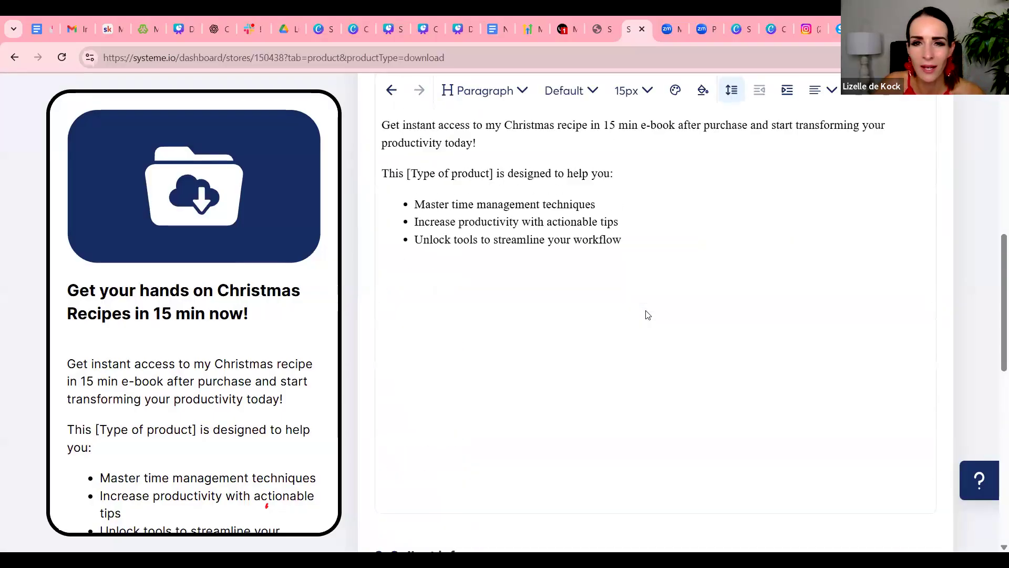
pyautogui.scroll(-9, 648, 314)
pyautogui.scroll(3, 648, 315)
pyautogui.scroll(-5, 648, 314)
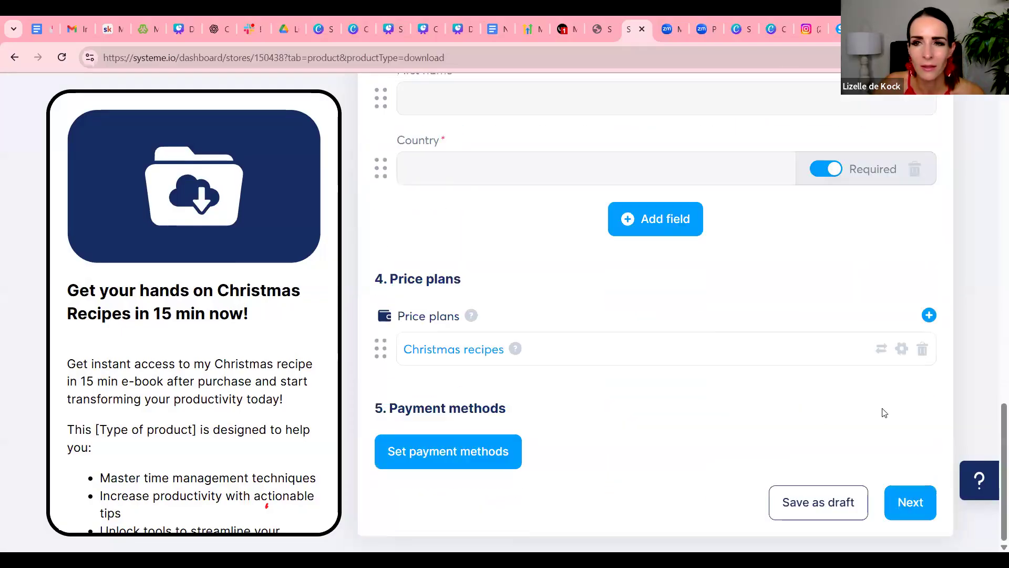
pyautogui.scroll(3, 830, 177)
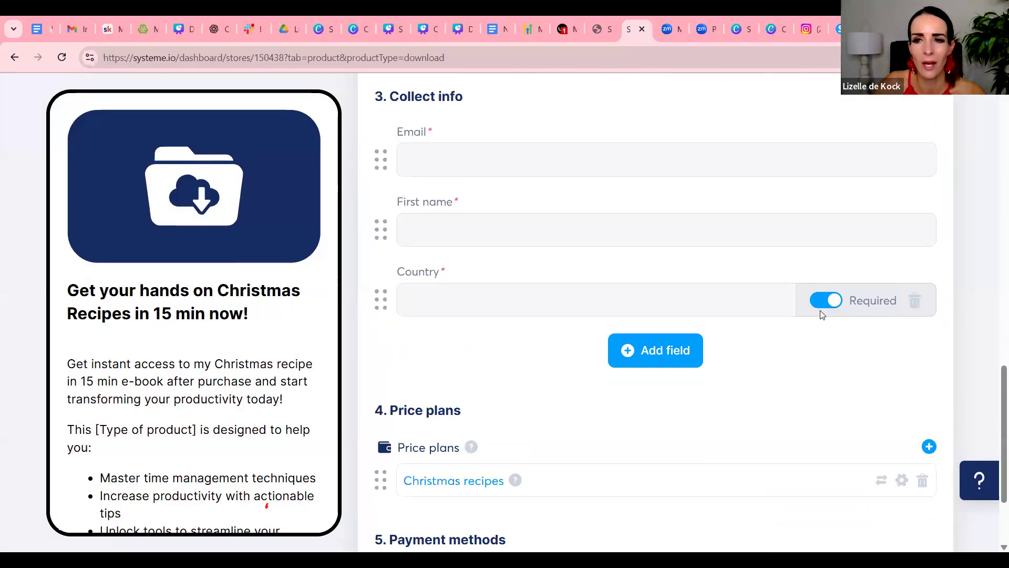
pyautogui.click(824, 305)
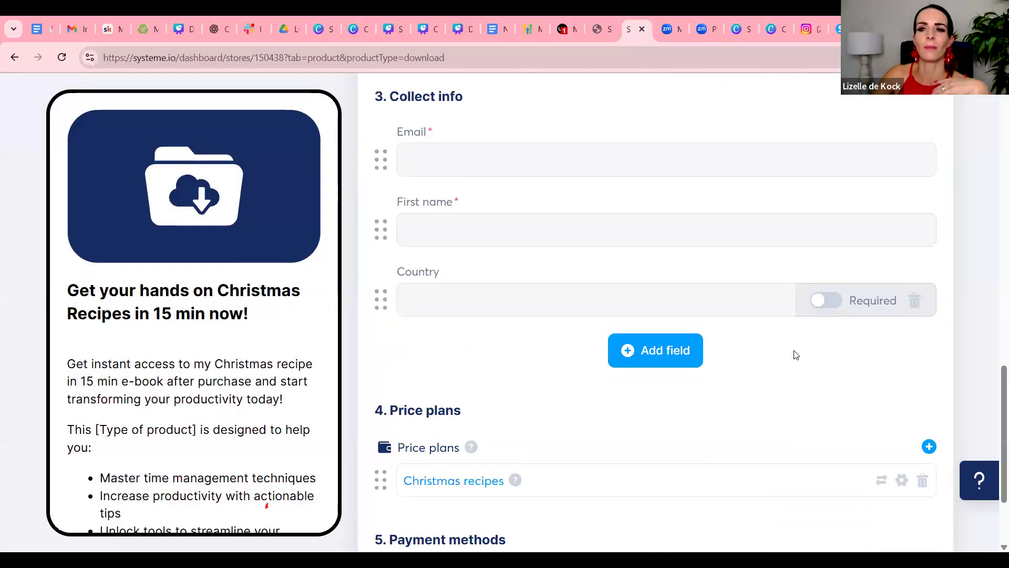
pyautogui.scroll(-3, 807, 350)
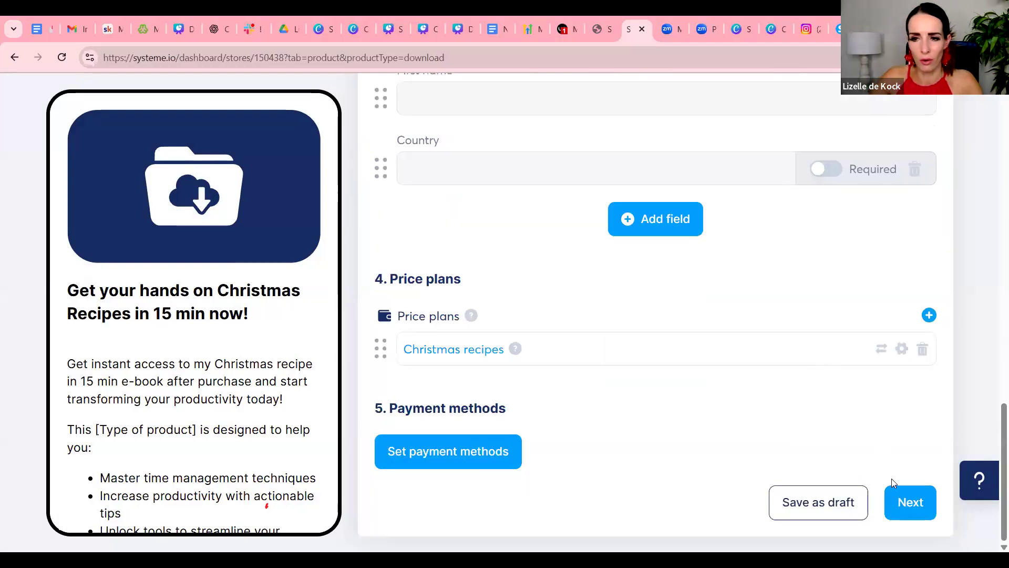
pyautogui.click(906, 501)
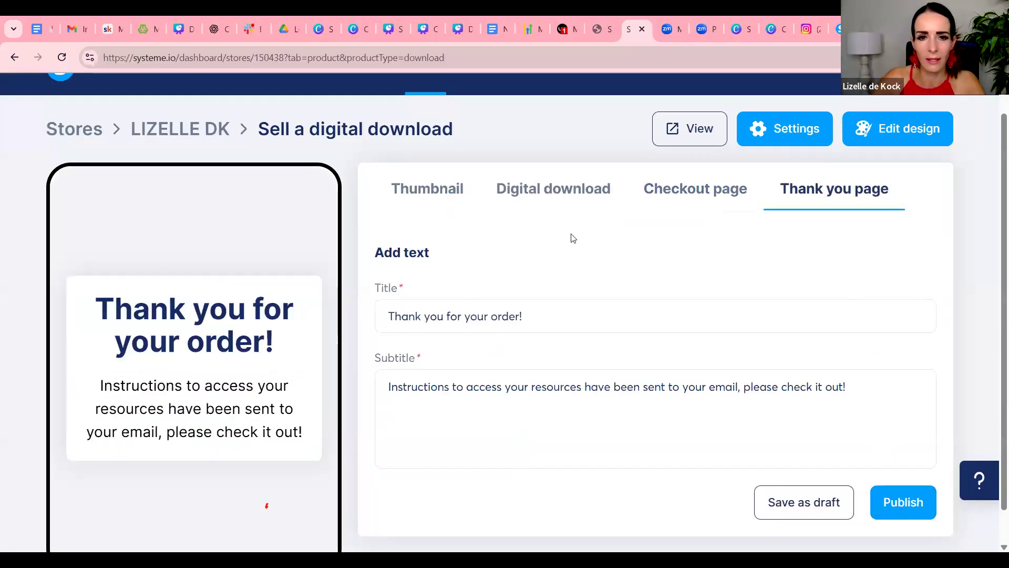
# Try to publish the digital download product with the default thank you page text
pyautogui.scroll(-1, 571, 242)
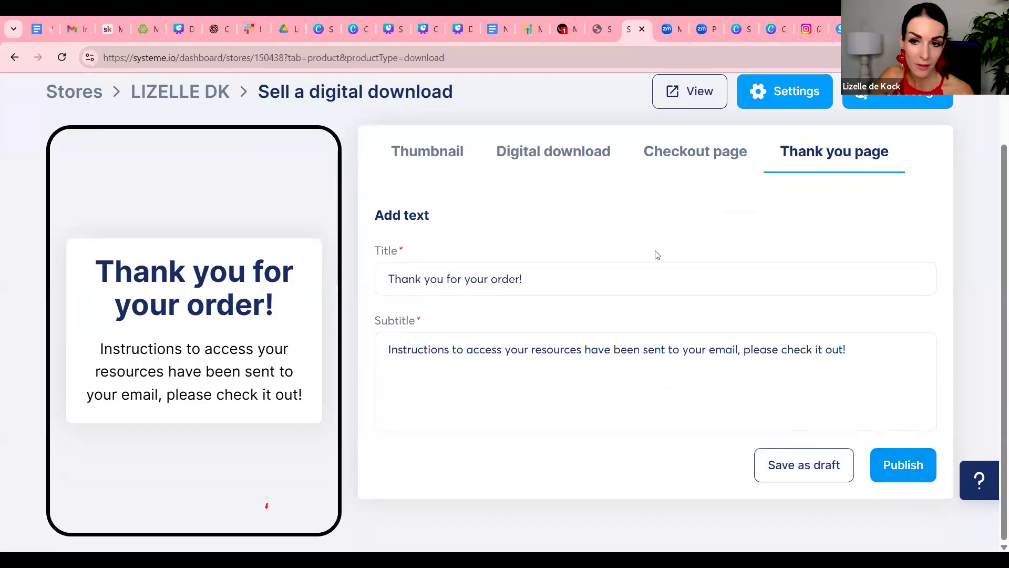
pyautogui.click(899, 474)
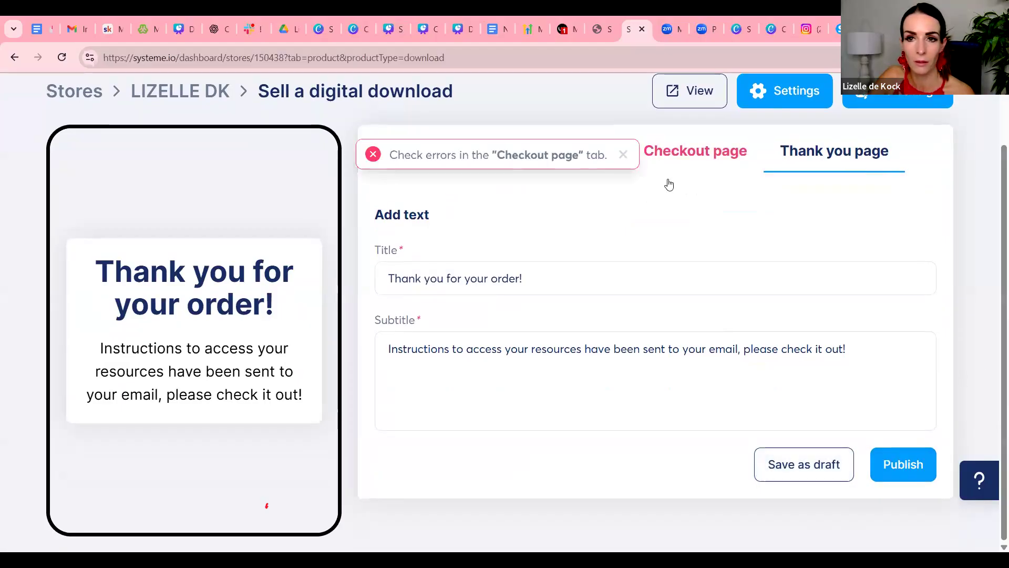
pyautogui.click(621, 155)
pyautogui.scroll(2, 725, 273)
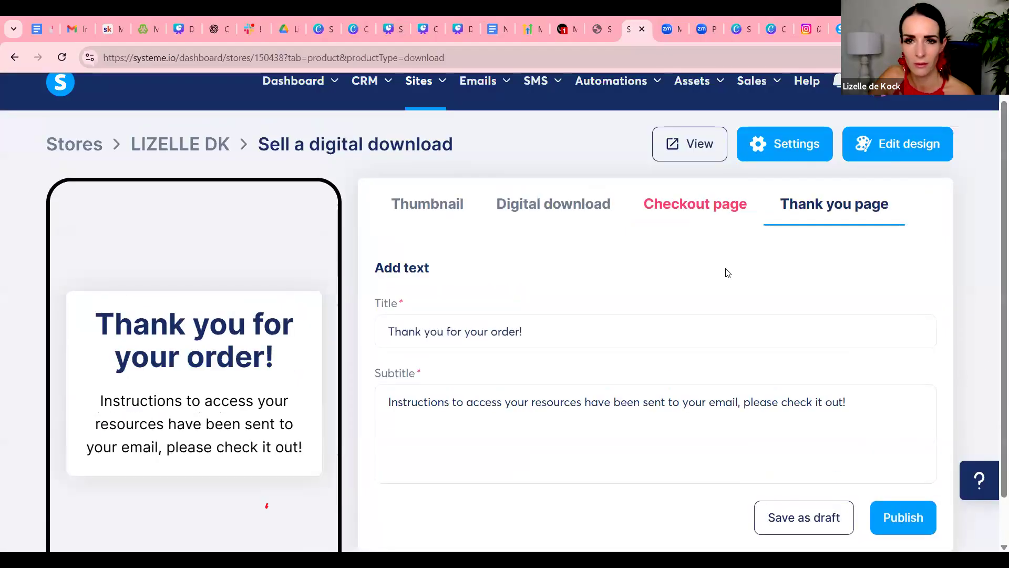
# Check the product name, uploaded file and confirmation email sections of the digital download, and continue to the checkout page
pyautogui.click(587, 226)
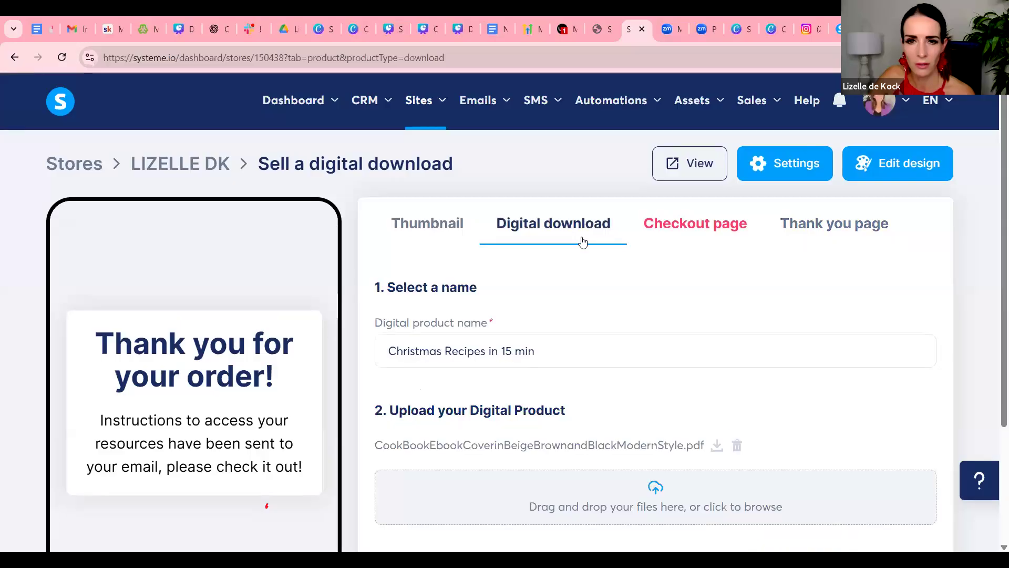
pyautogui.scroll(-3, 598, 328)
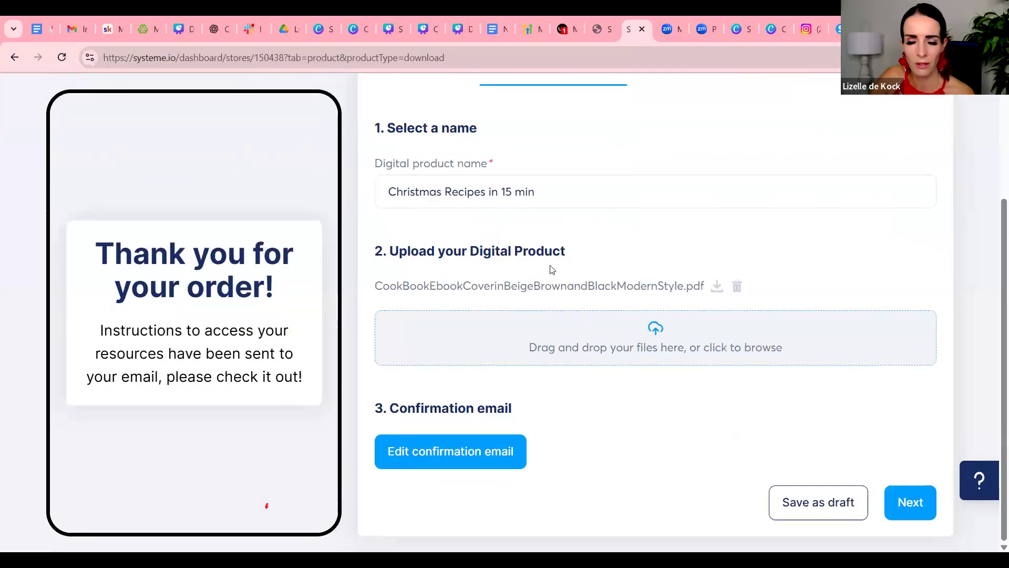
pyautogui.scroll(3, 788, 314)
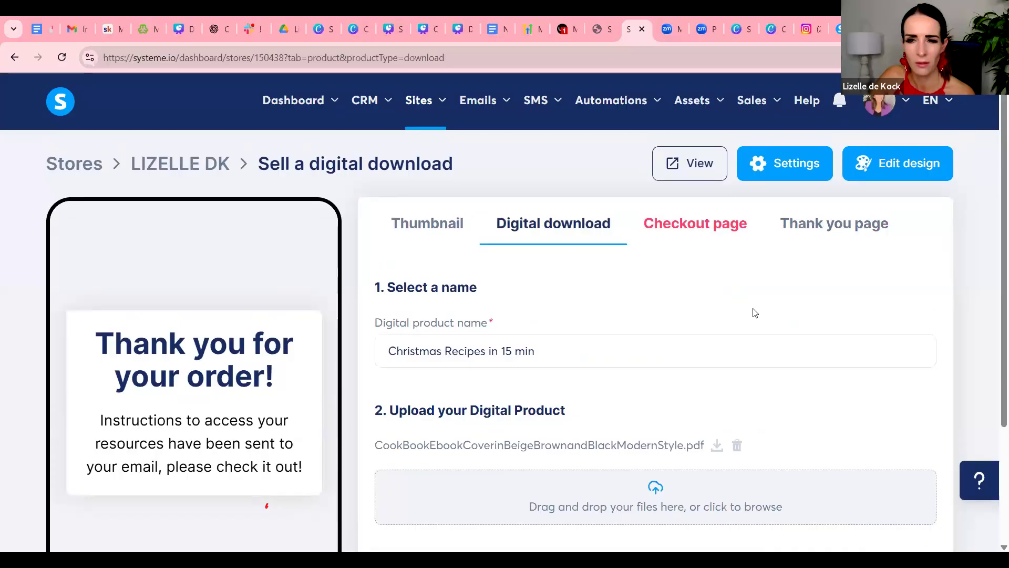
pyautogui.scroll(-3, 754, 311)
pyautogui.click(905, 501)
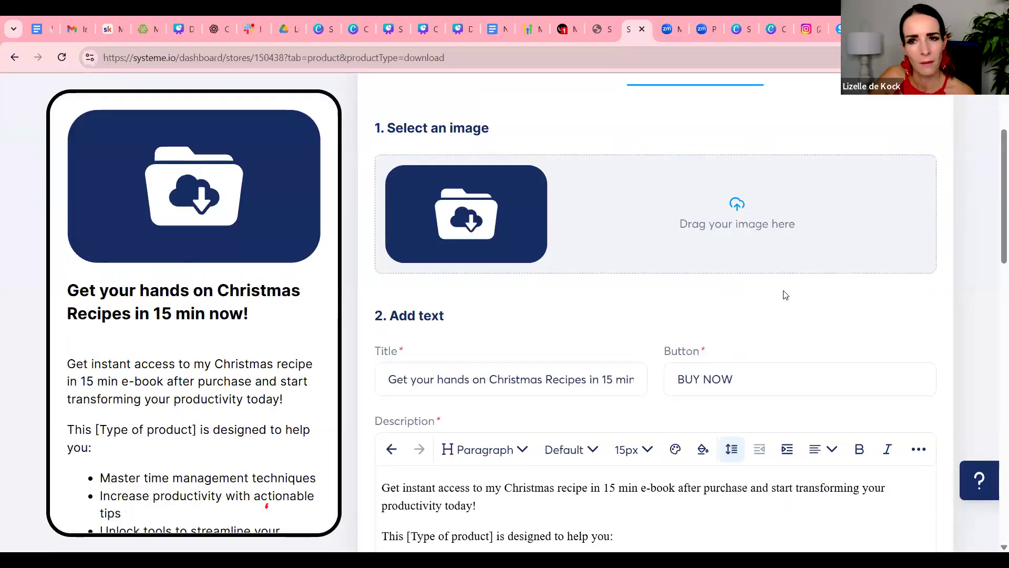
# Examine the checkout page's image, text, customer info, price plan and payment sections for the publishing error
pyautogui.scroll(-5, 786, 294)
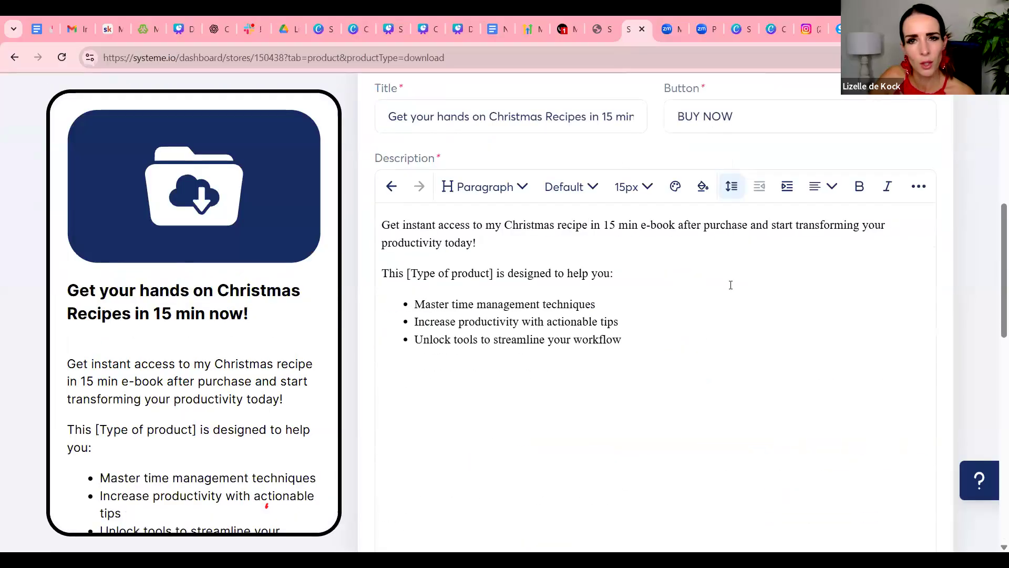
pyautogui.scroll(-7, 731, 284)
pyautogui.scroll(1, 730, 289)
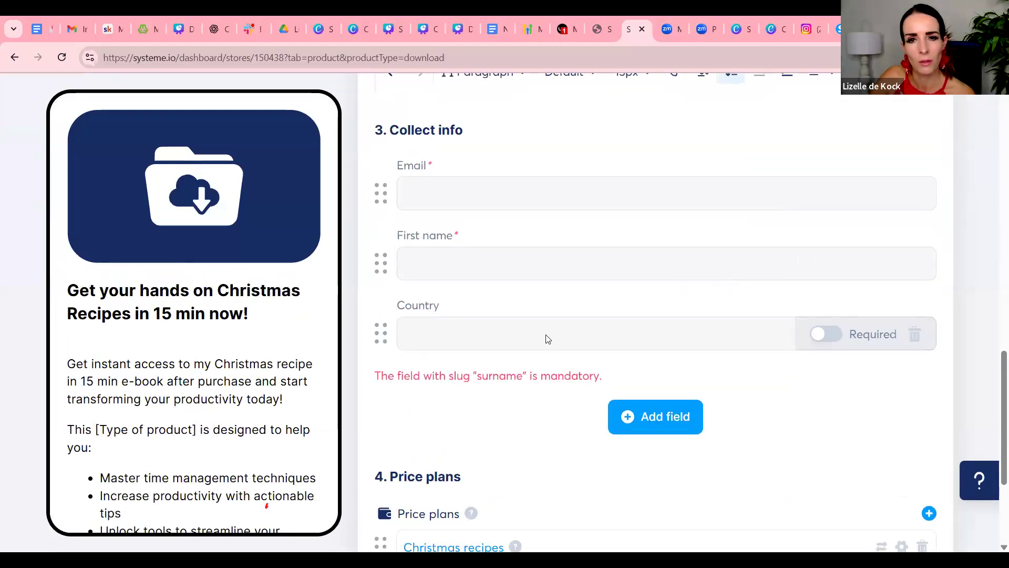
pyautogui.scroll(1, 546, 339)
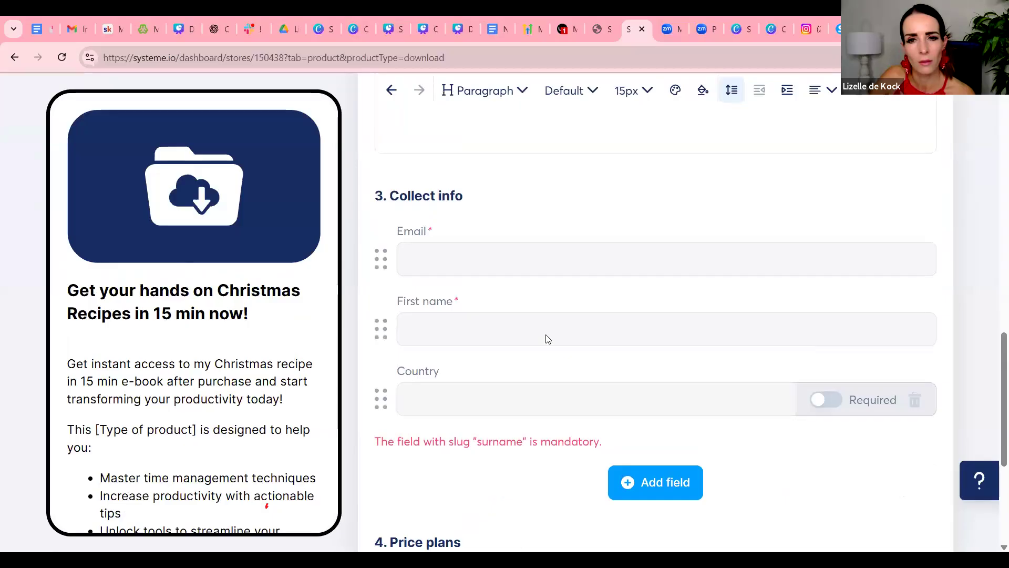
pyautogui.scroll(3, 547, 339)
pyautogui.scroll(8, 547, 334)
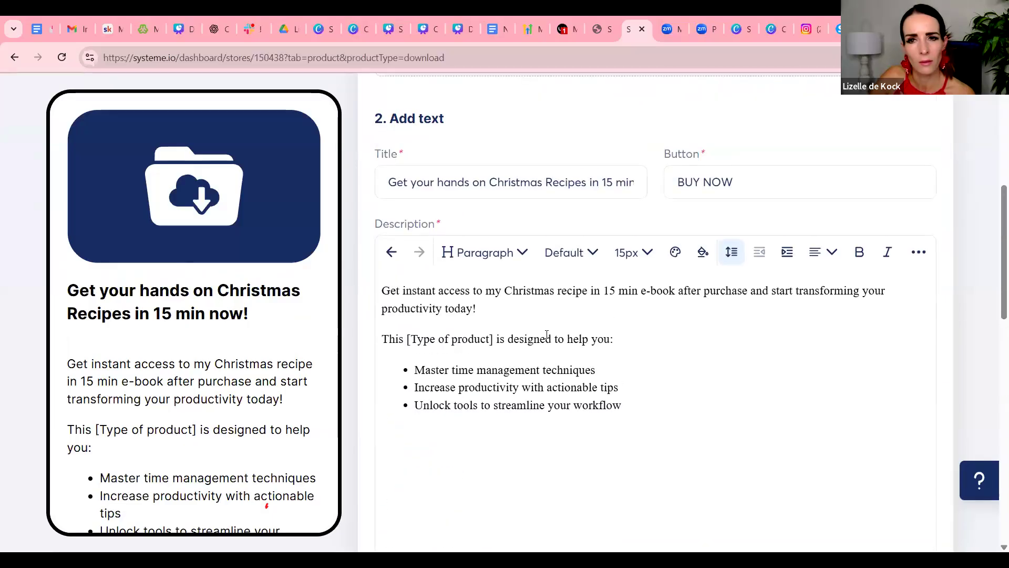
pyautogui.scroll(-5, 547, 339)
pyautogui.scroll(-15, 547, 339)
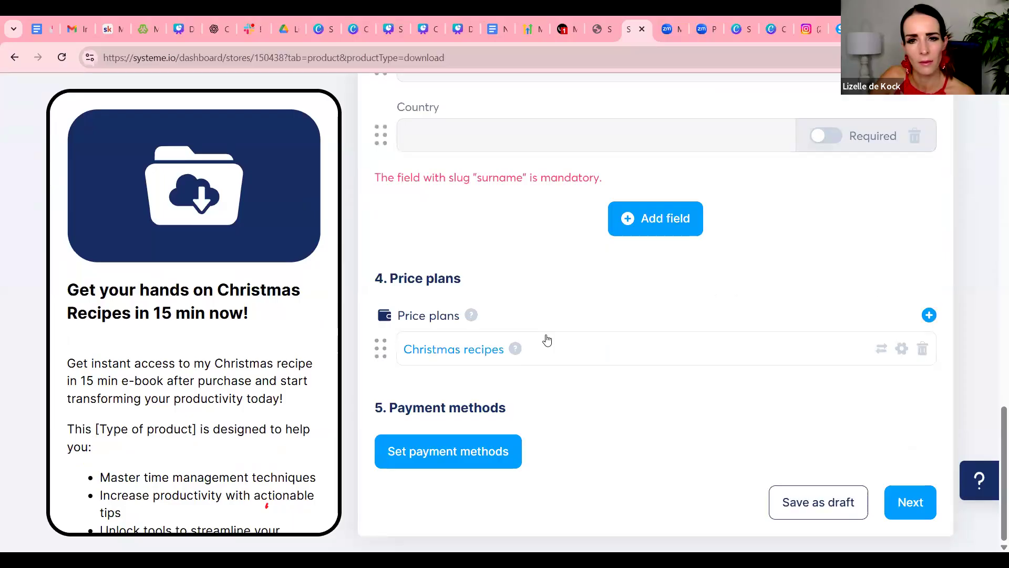
pyautogui.scroll(5, 546, 339)
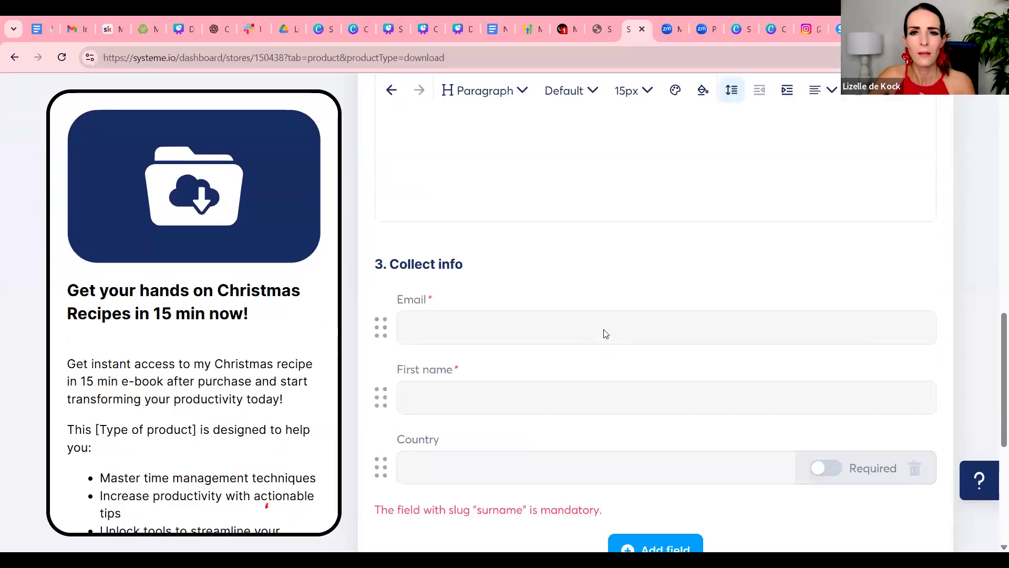
pyautogui.scroll(5, 604, 334)
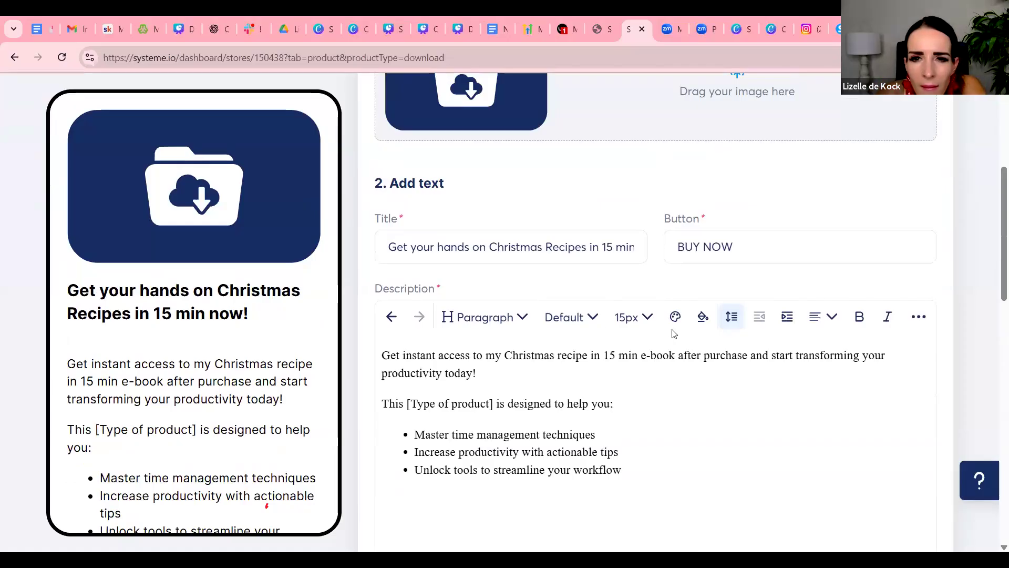
pyautogui.scroll(5, 674, 334)
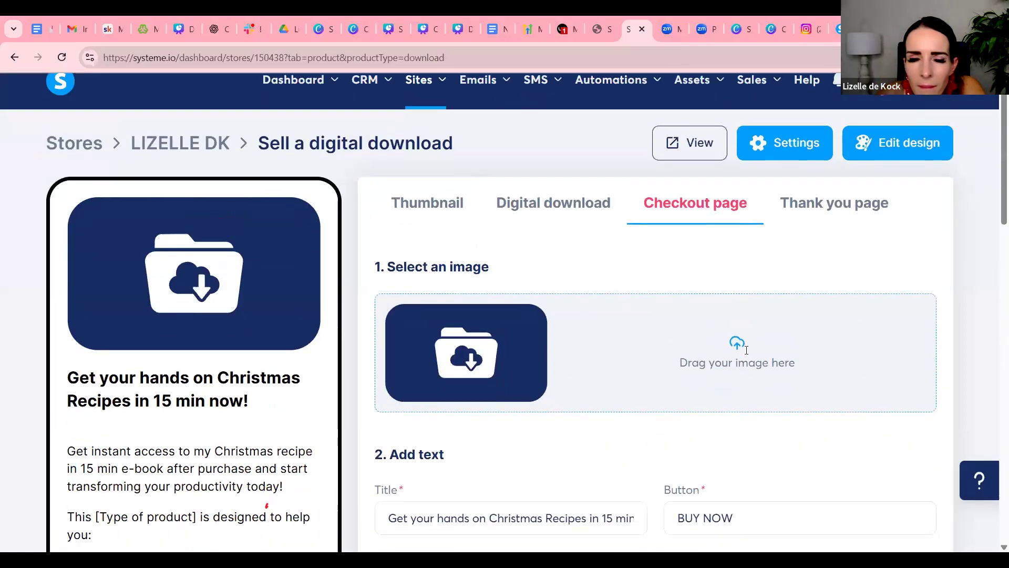
pyautogui.scroll(-15, 747, 350)
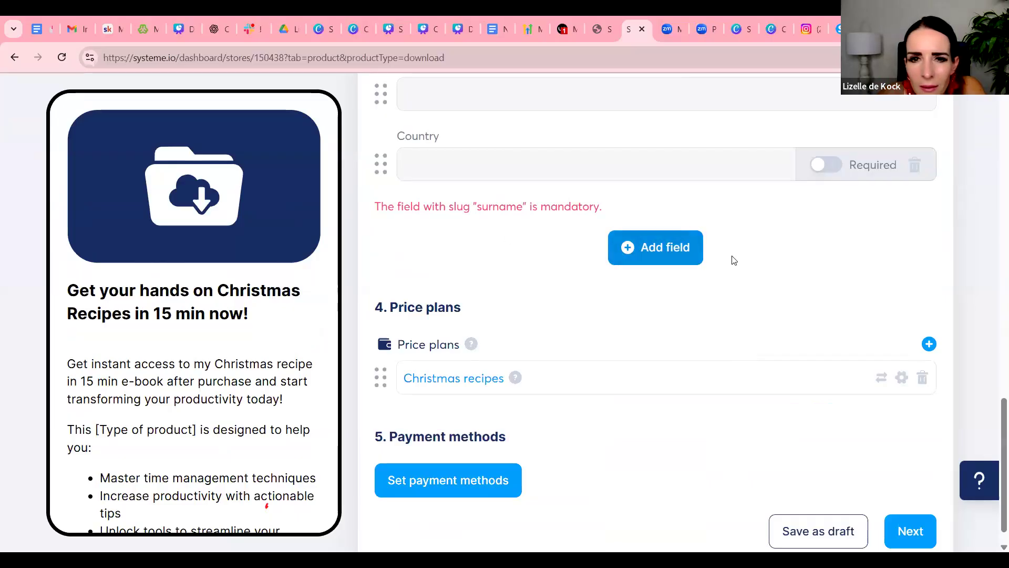
pyautogui.scroll(-1, 734, 260)
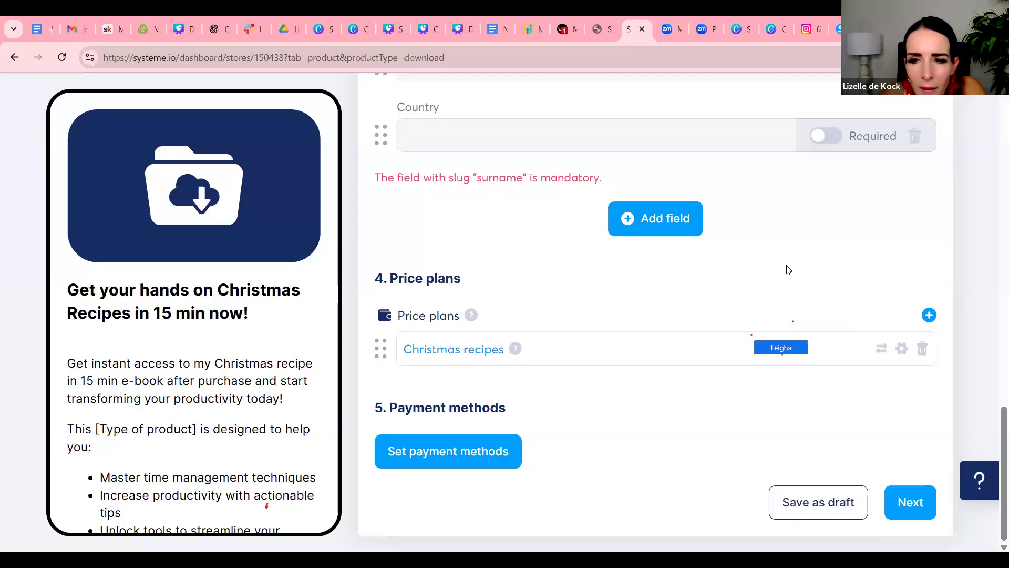
pyautogui.scroll(15, 789, 269)
pyautogui.scroll(8, 791, 274)
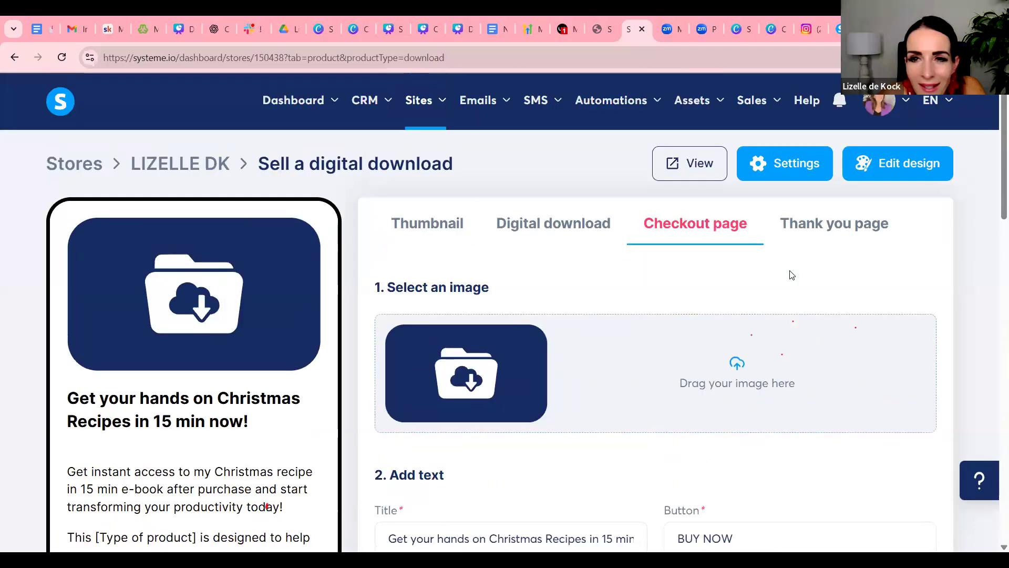
pyautogui.scroll(-5, 793, 278)
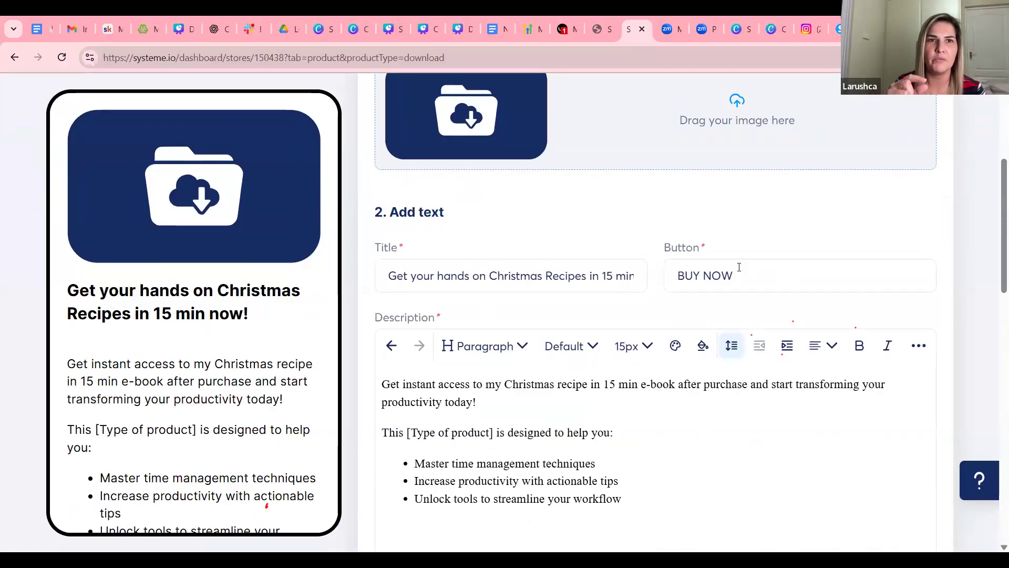
pyautogui.scroll(-10, 739, 267)
pyautogui.scroll(-2, 739, 267)
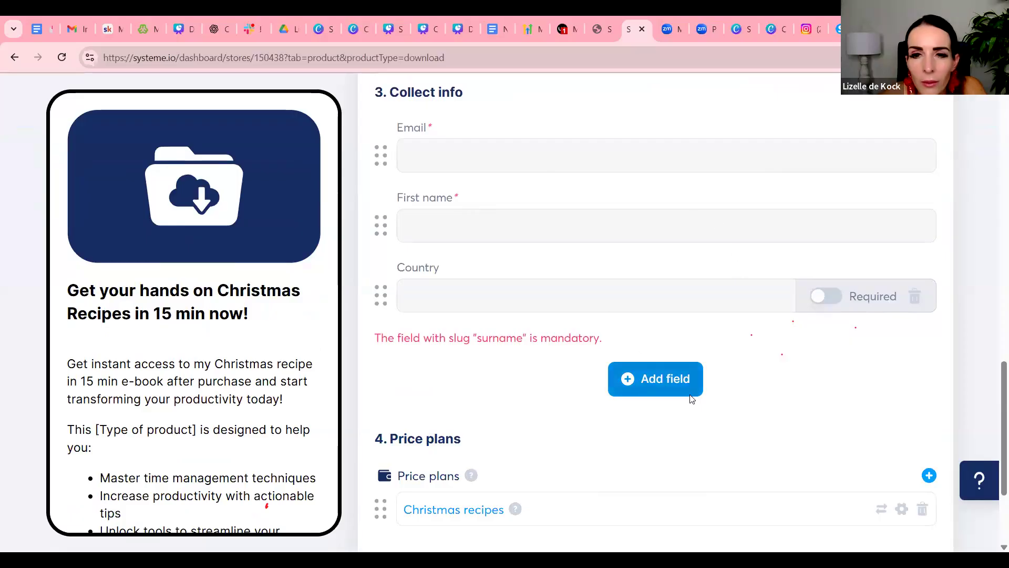
# Add a Last name field to the checkout page's customer info and continue to the thank you page
pyautogui.click(644, 378)
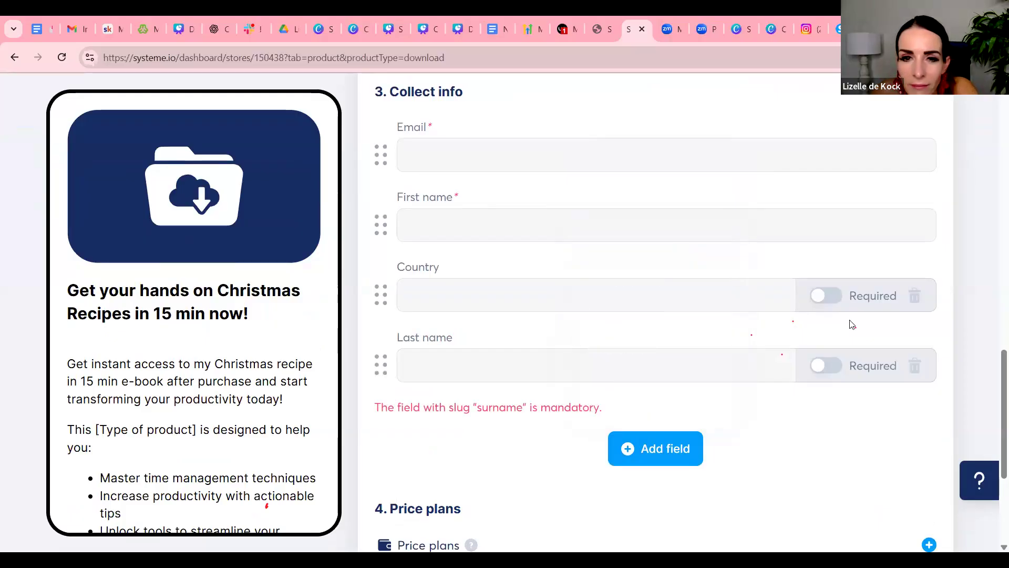
pyautogui.scroll(-2, 850, 322)
pyautogui.scroll(-2, 851, 323)
pyautogui.click(921, 510)
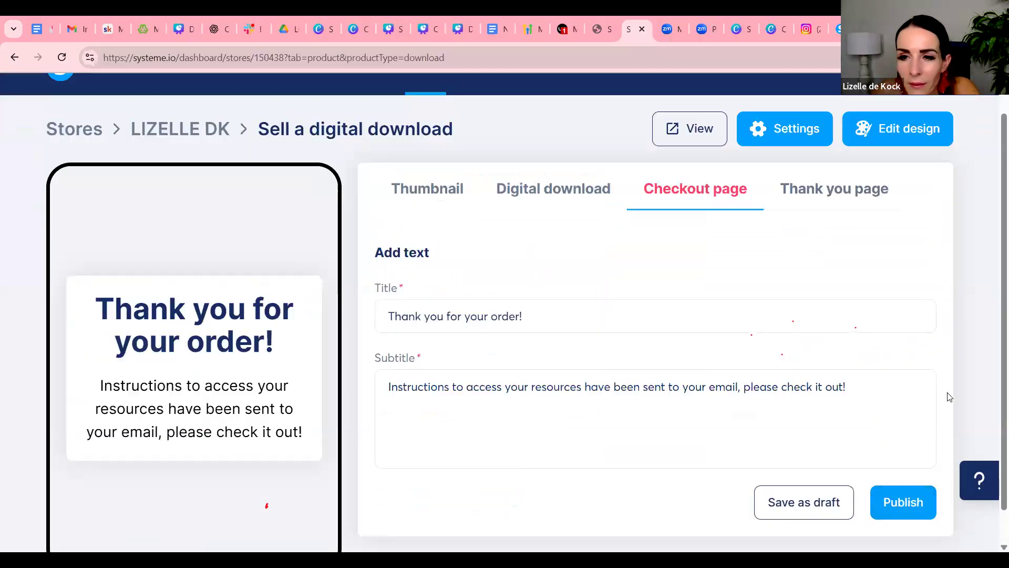
# Try again to publish the digital download product after adding the Last name field
pyautogui.click(903, 503)
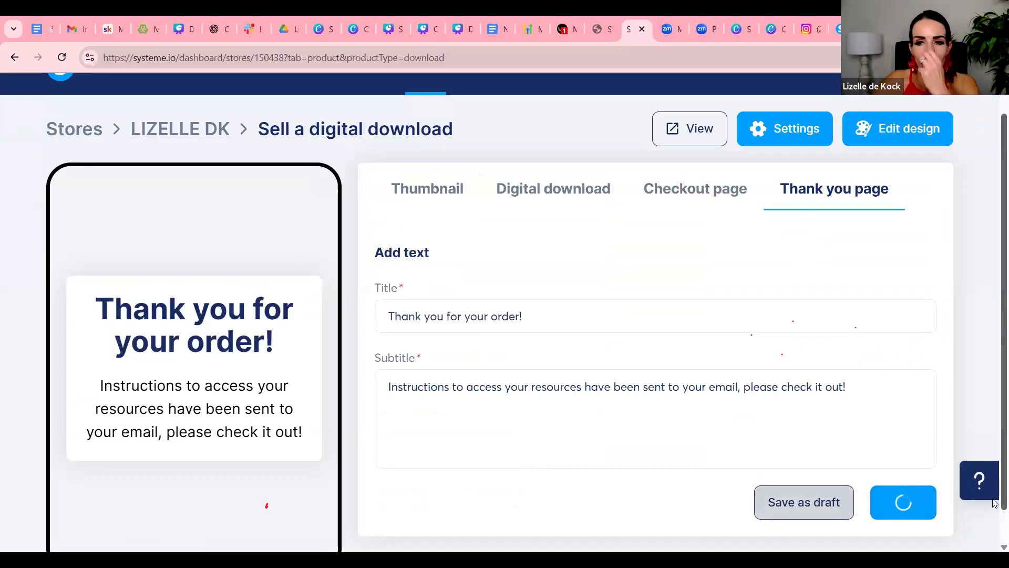
pyautogui.click(840, 478)
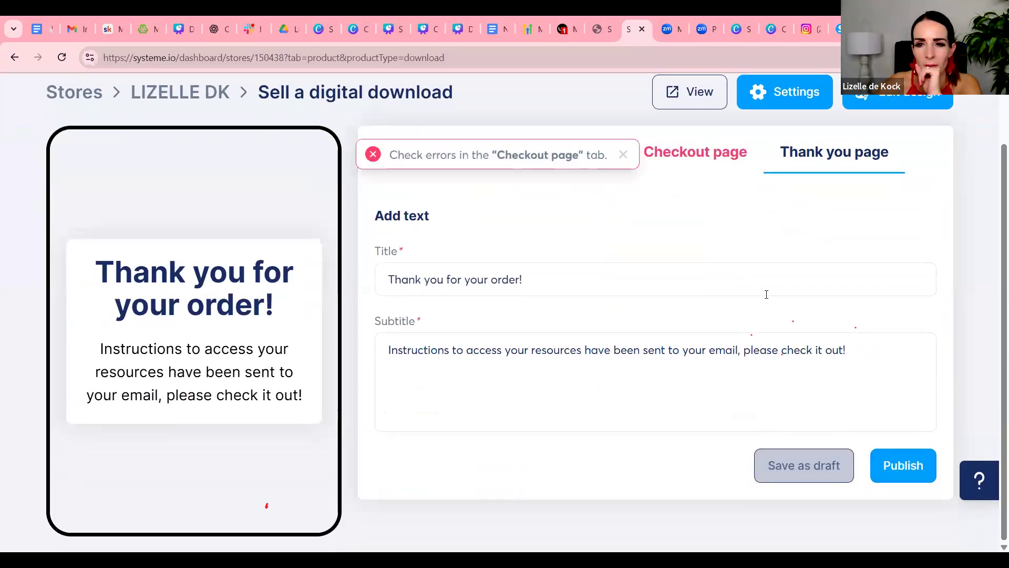
pyautogui.click(773, 293)
pyautogui.scroll(2, 801, 319)
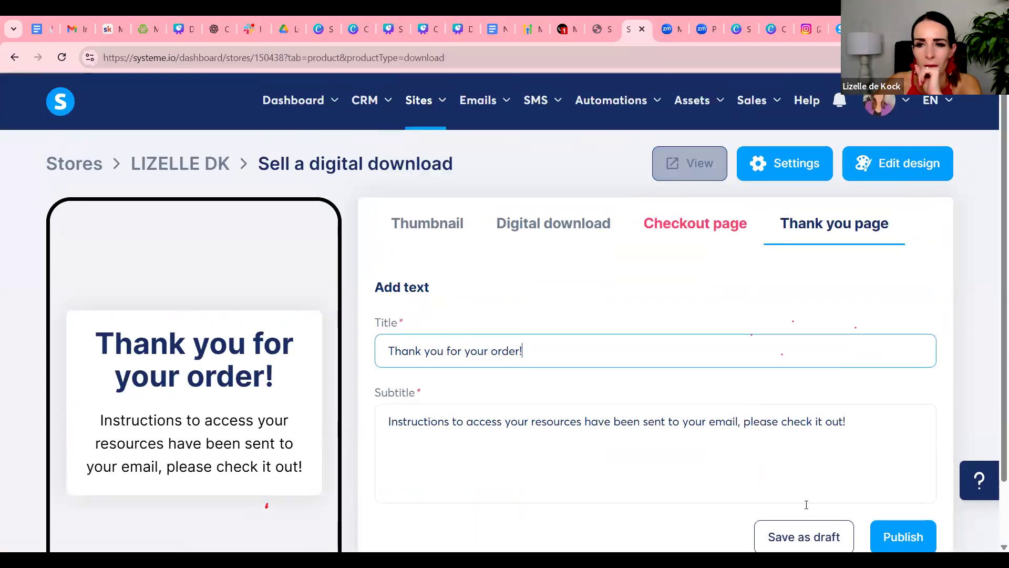
# Make the Country and Last name fields required in the checkout page's collected customer info
pyautogui.click(586, 233)
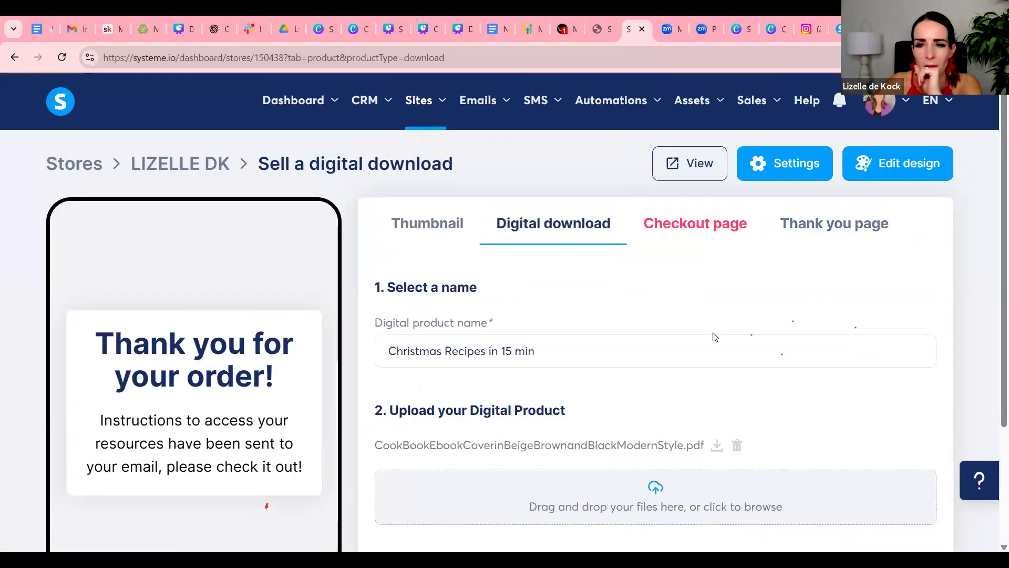
pyautogui.scroll(-5, 711, 336)
pyautogui.click(909, 504)
pyautogui.scroll(-5, 798, 311)
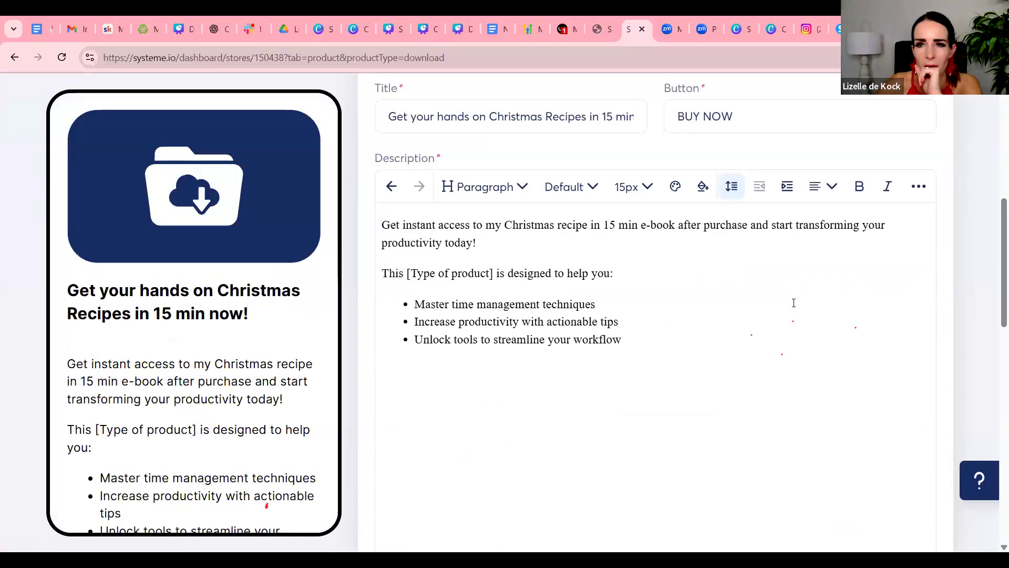
pyautogui.scroll(3, 794, 300)
pyautogui.scroll(-1, 804, 310)
pyautogui.scroll(-10, 808, 319)
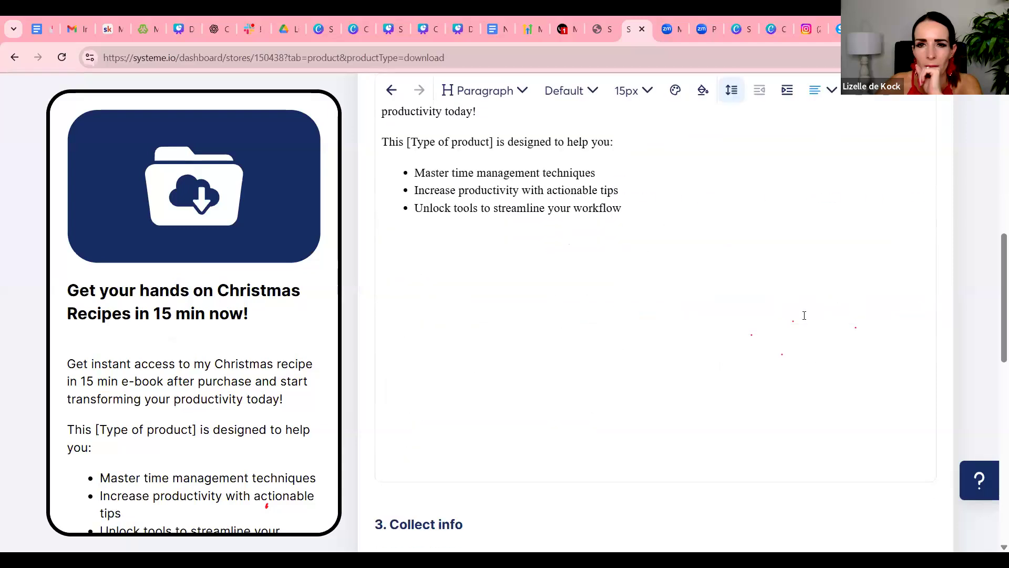
pyautogui.scroll(-3, 803, 316)
pyautogui.scroll(2, 802, 318)
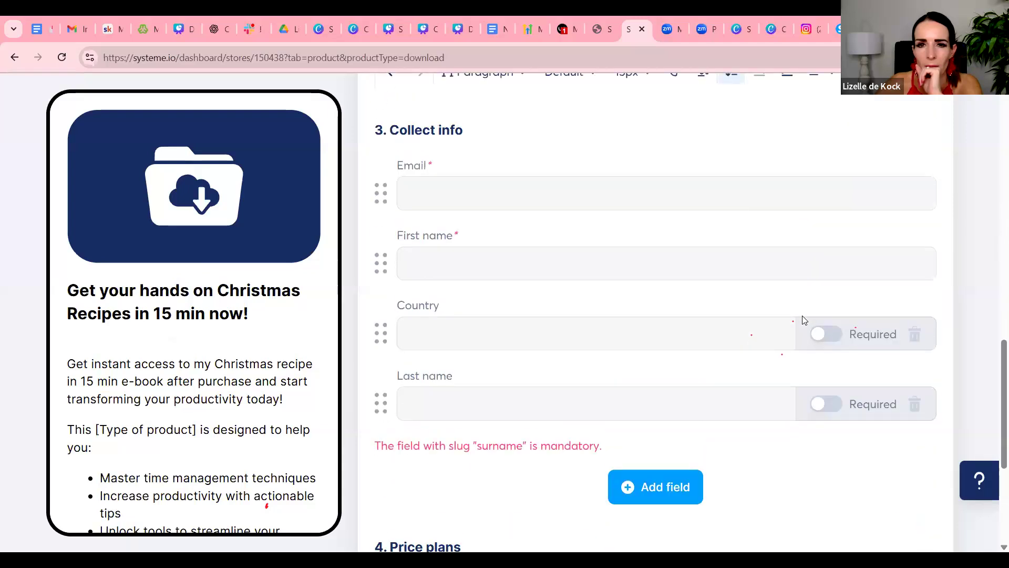
pyautogui.click(824, 334)
pyautogui.click(828, 408)
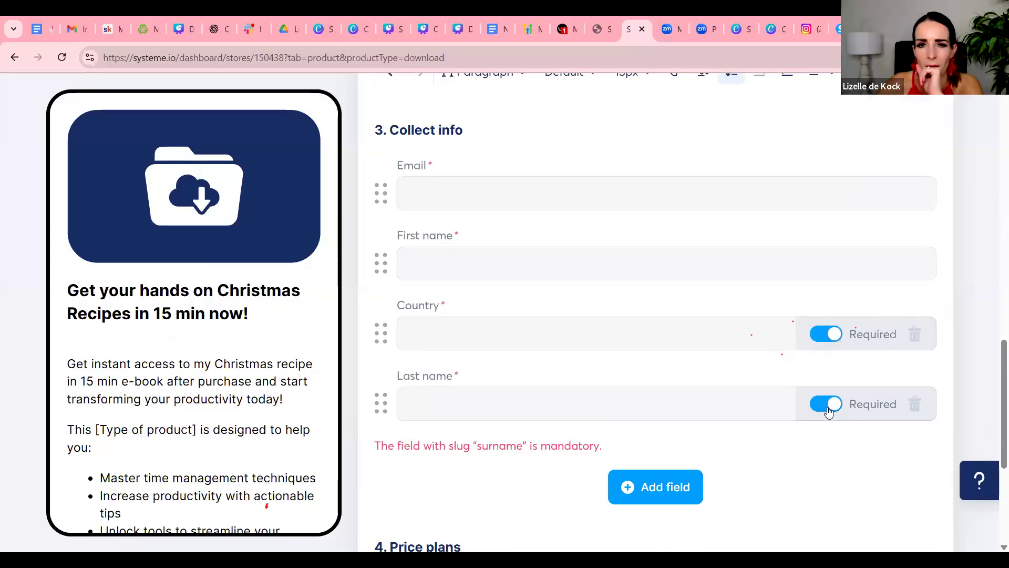
# Continue to the thank you page and publish the Christmas Recipes in 15 min digital download
pyautogui.scroll(-5, 829, 411)
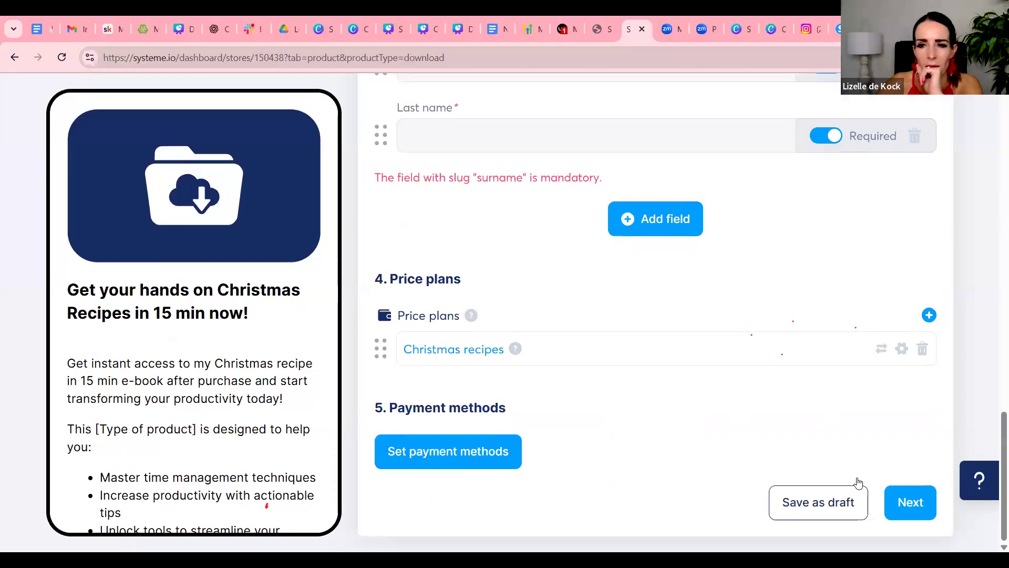
pyautogui.click(902, 504)
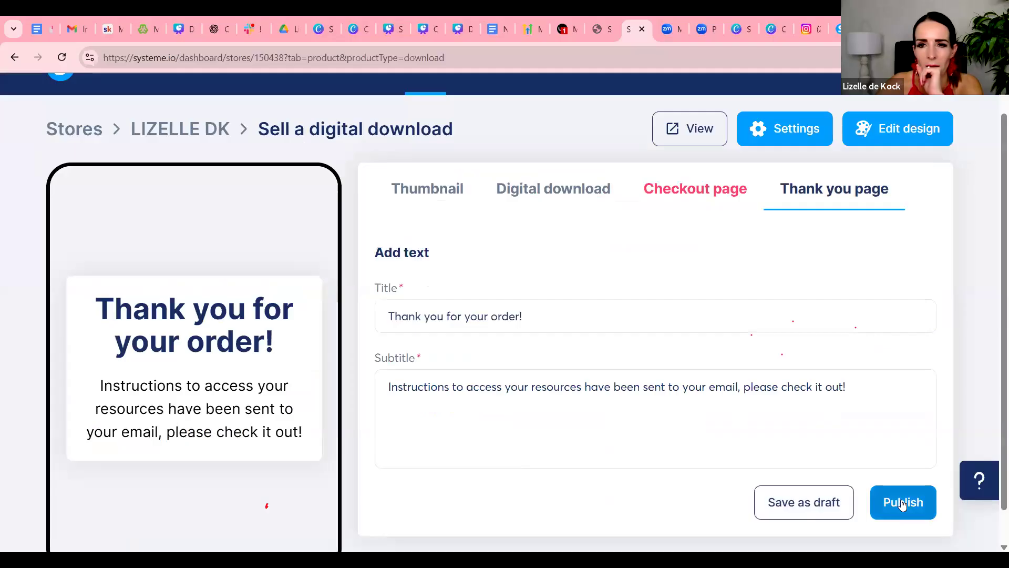
pyautogui.click(902, 503)
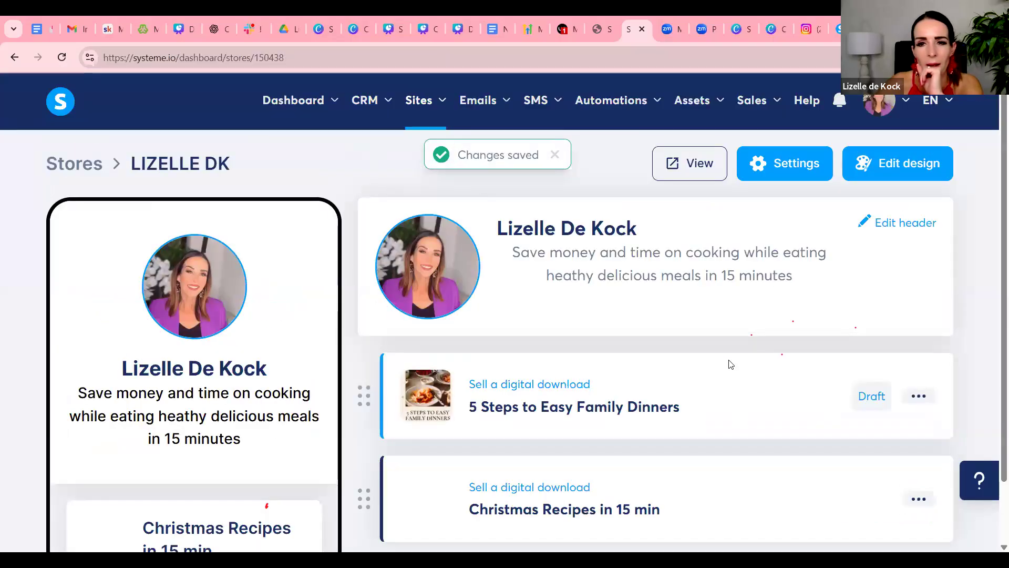
pyautogui.scroll(-1, 722, 360)
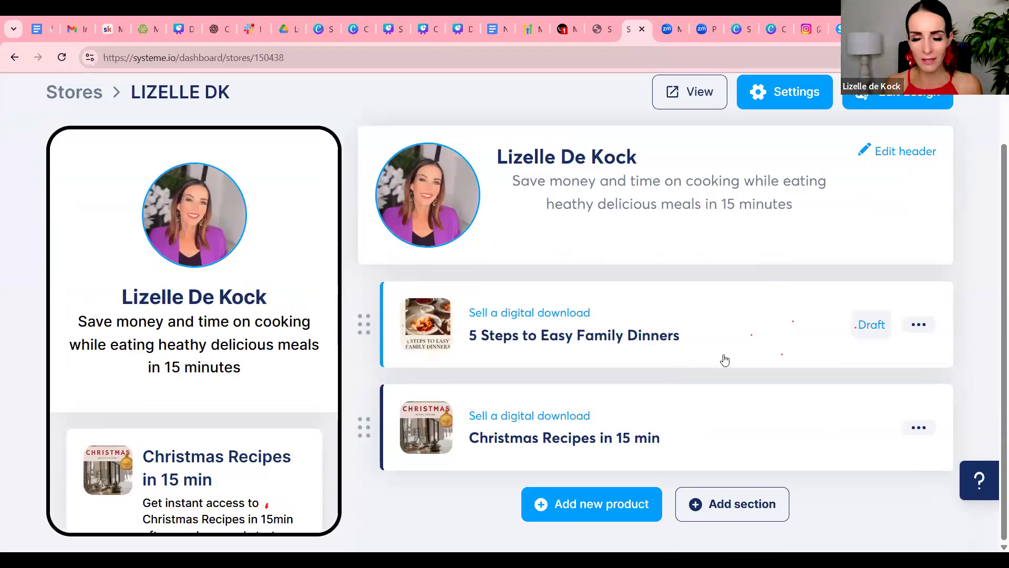
pyautogui.scroll(2, 733, 344)
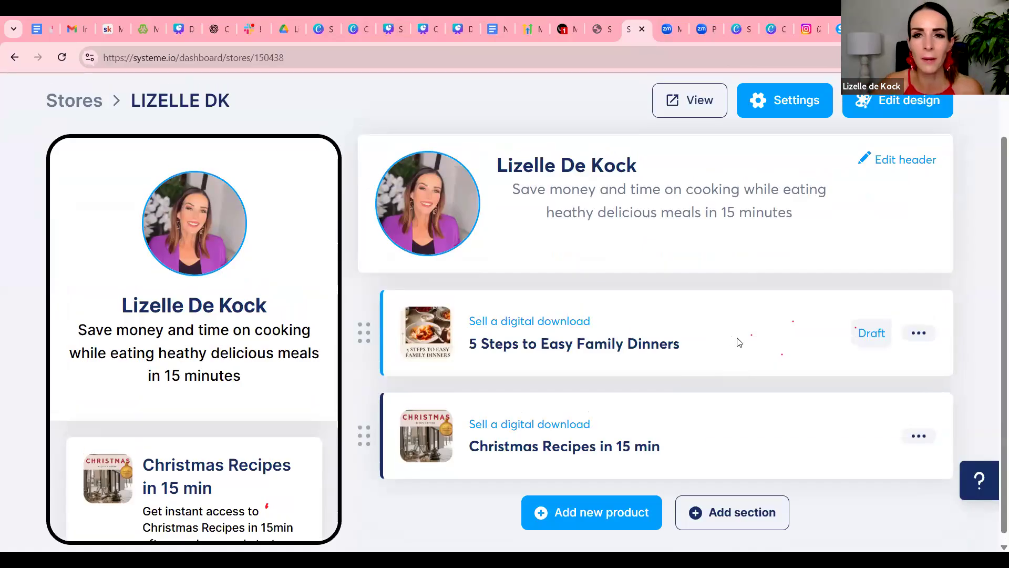
# Copy the recipe store's home page URL from the digital stores list and open it in a new browser tab
pyautogui.moveTo(420, 114)
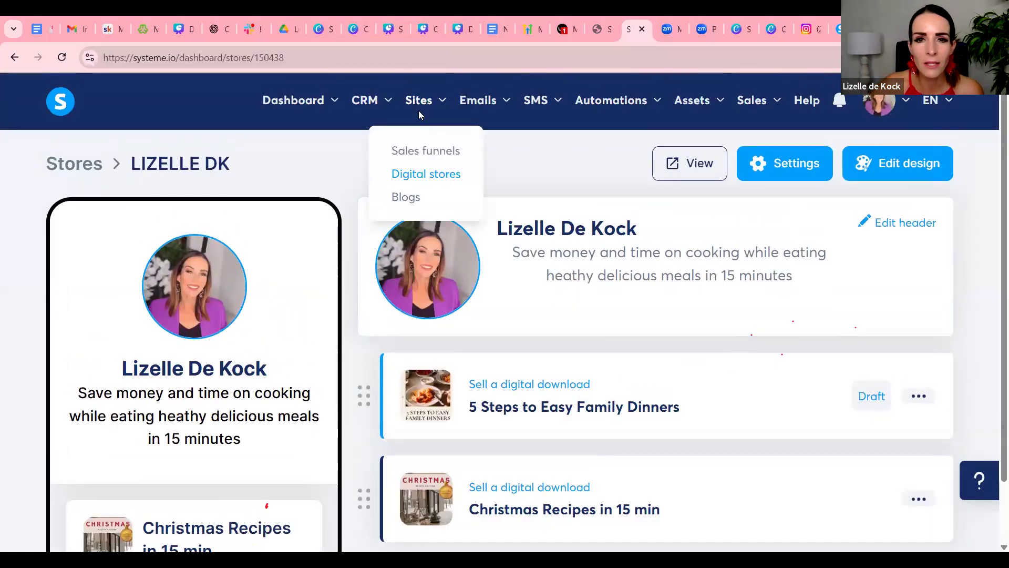
pyautogui.click(425, 174)
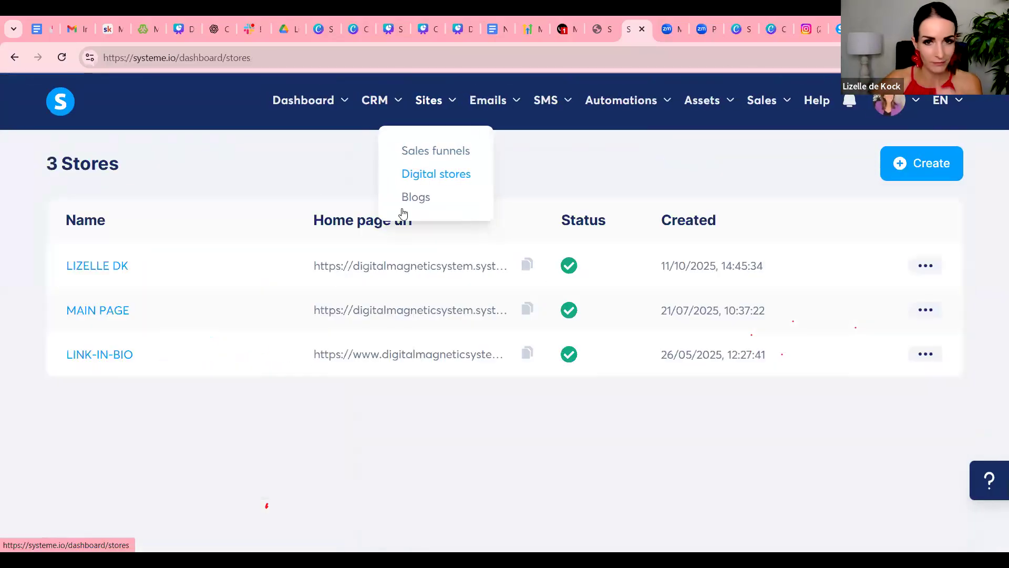
pyautogui.click(527, 268)
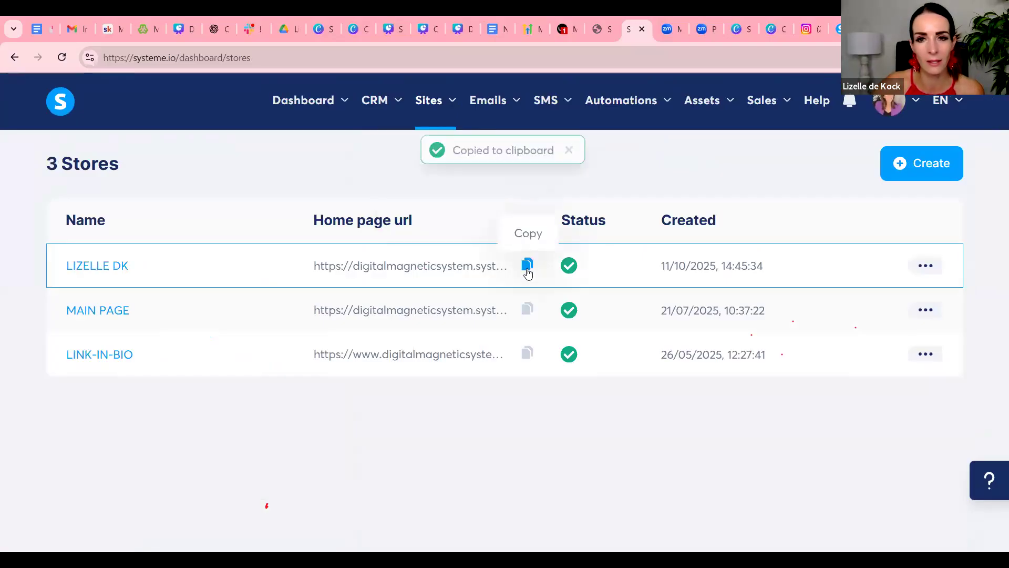
pyautogui.hotkey('ctrl', 't')
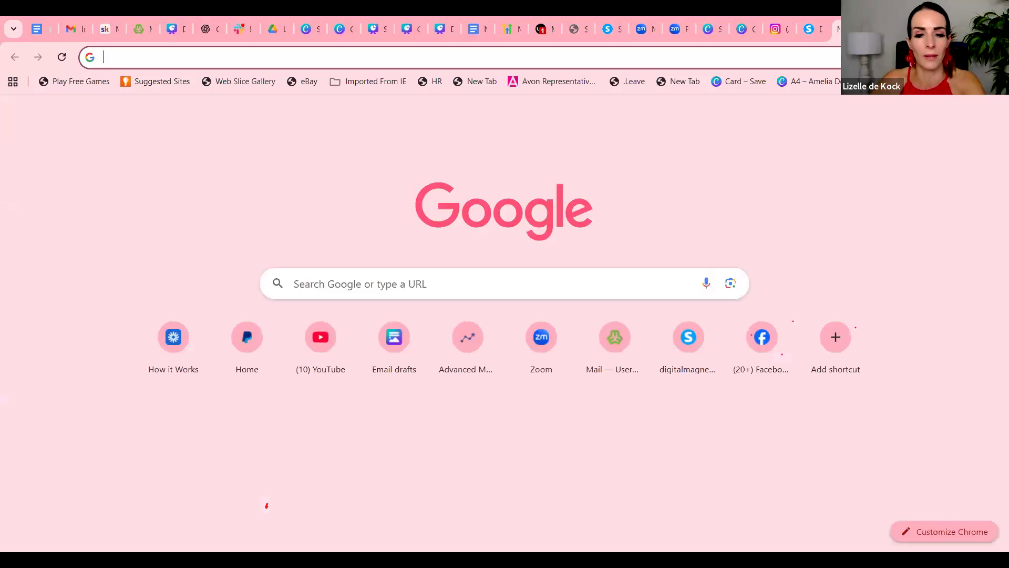
pyautogui.hotkey('ctrl', 'v')
pyautogui.press('Return')
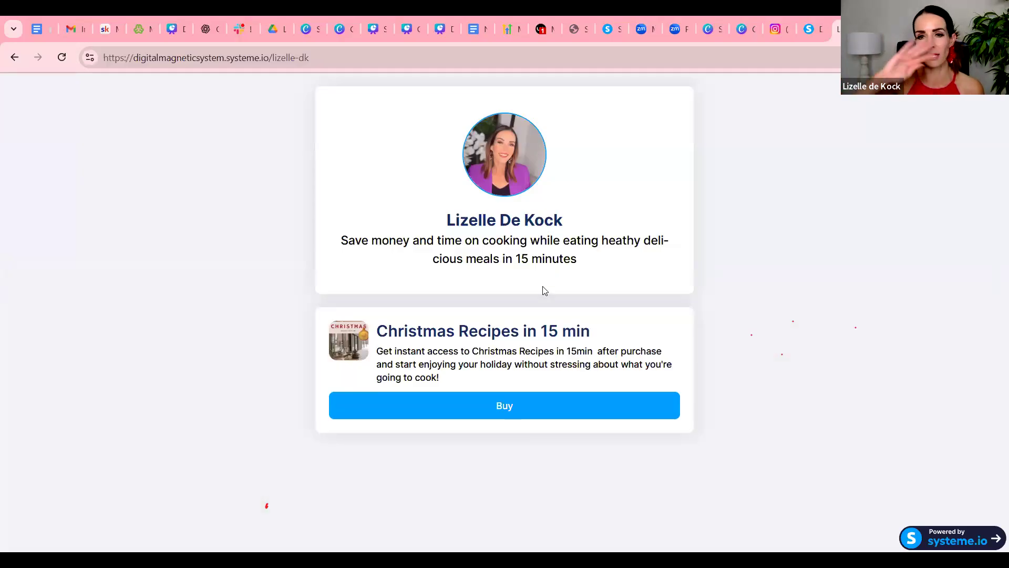
# Open the Christmas Recipes in 15 min checkout page from the live store and review its image, text, customer fields, order summary and payment method
pyautogui.click(535, 404)
pyautogui.scroll(-8, 565, 311)
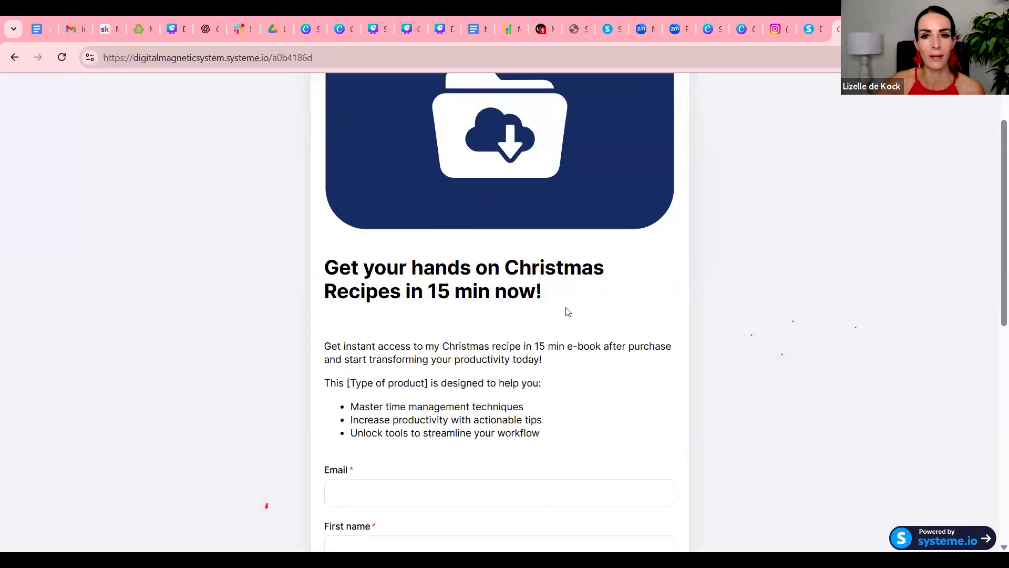
pyautogui.scroll(5, 502, 354)
pyautogui.scroll(3, 497, 355)
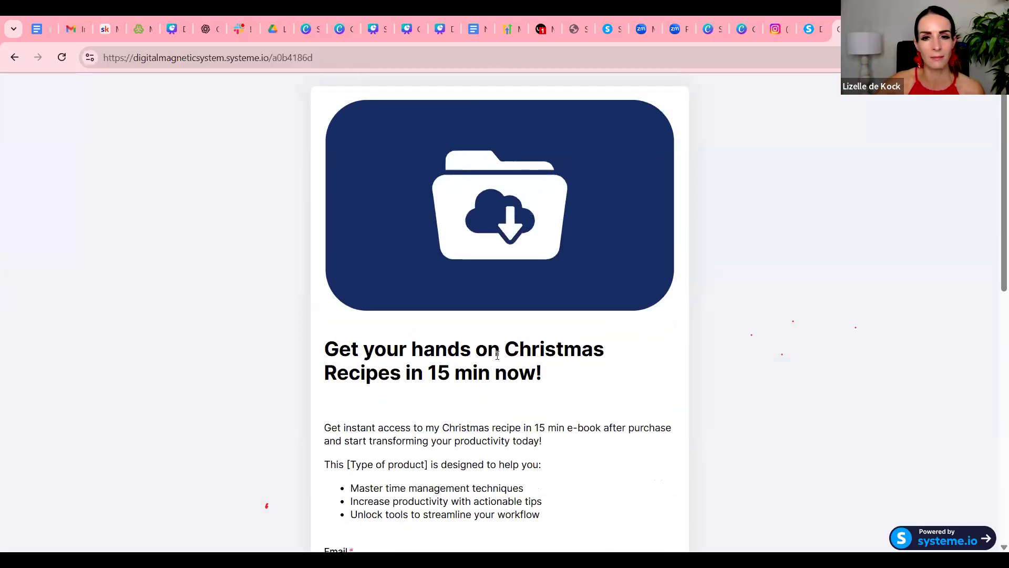
pyautogui.scroll(-2, 498, 356)
pyautogui.scroll(2, 403, 199)
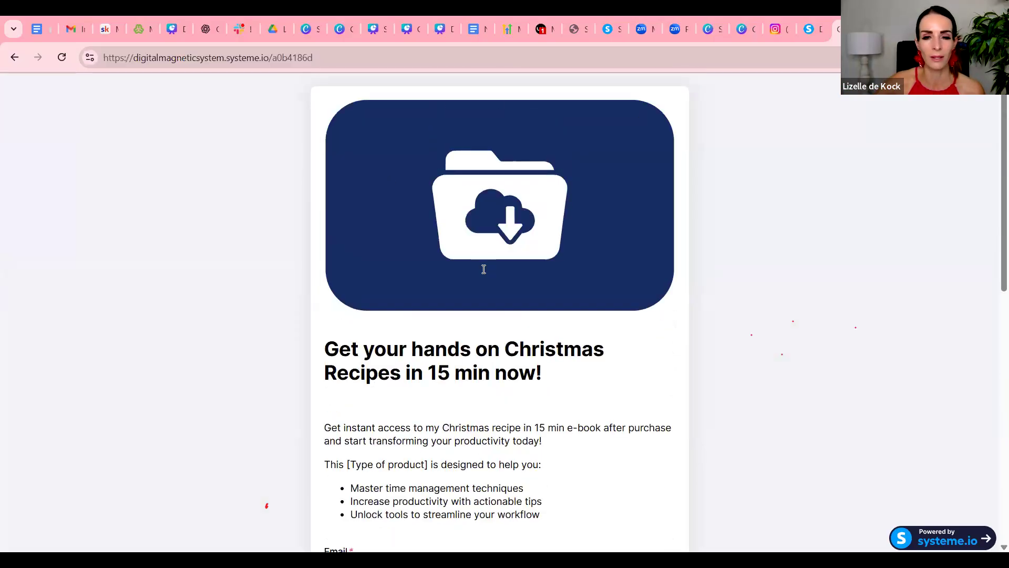
pyautogui.scroll(-12, 484, 269)
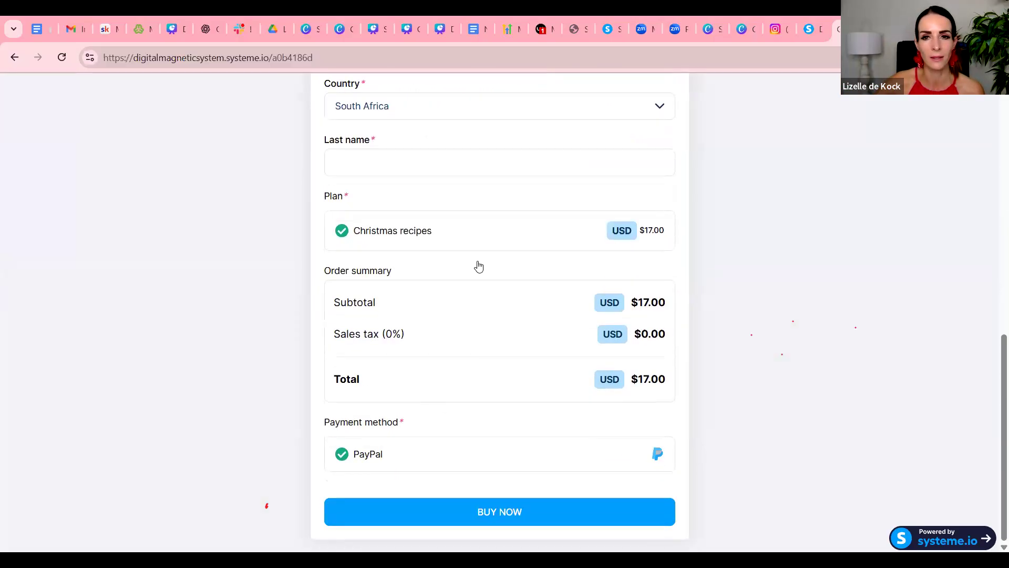